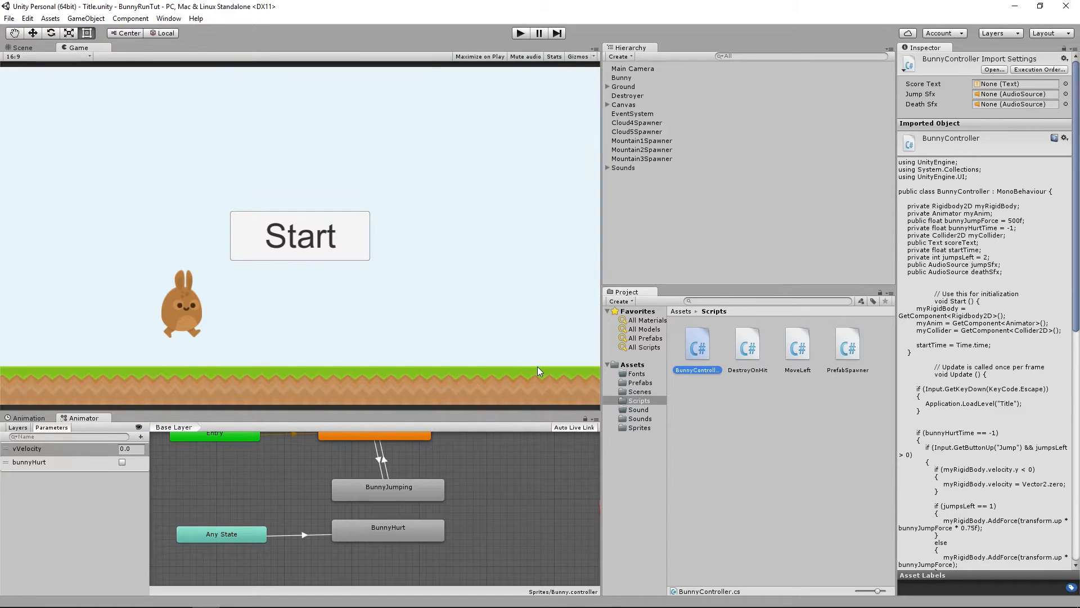
Switch to Chrome, show the Google Fonts page and search the font families for "chewy"
mouse_move(262, 605)
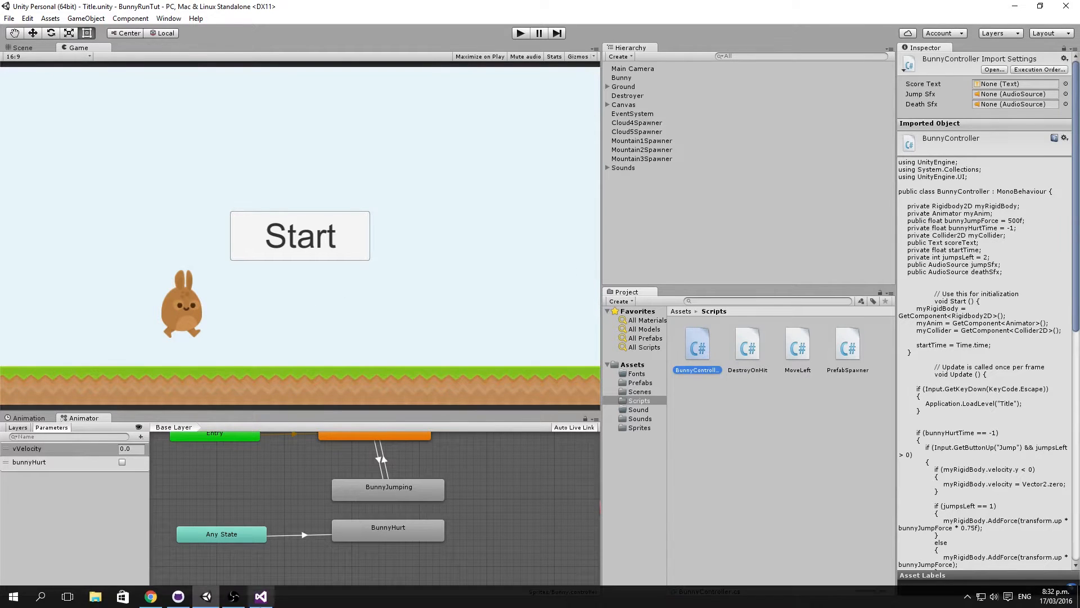
click(151, 597)
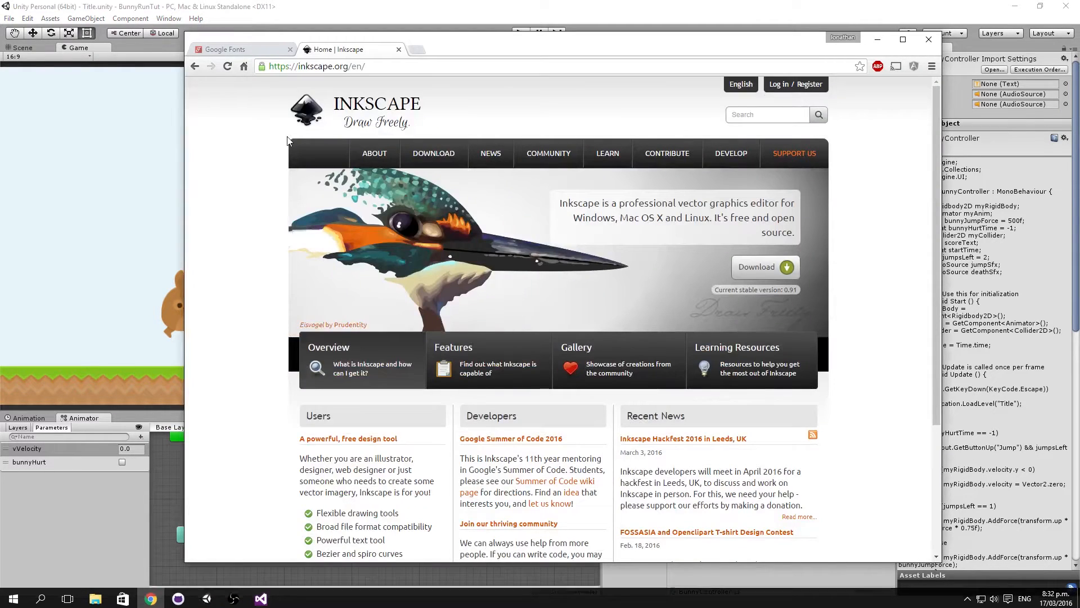
click(248, 52)
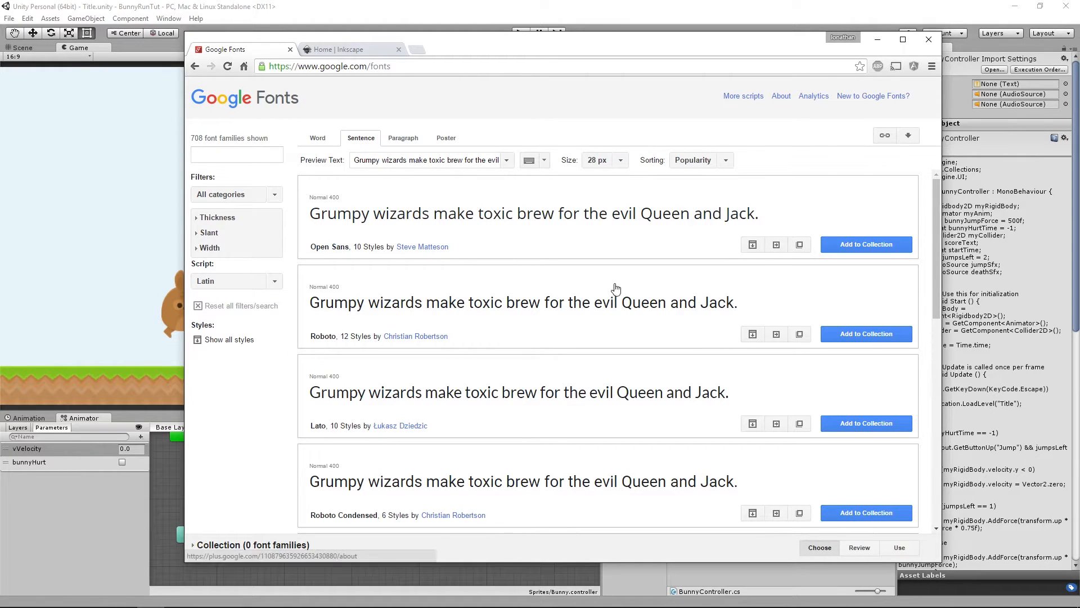
click(229, 155)
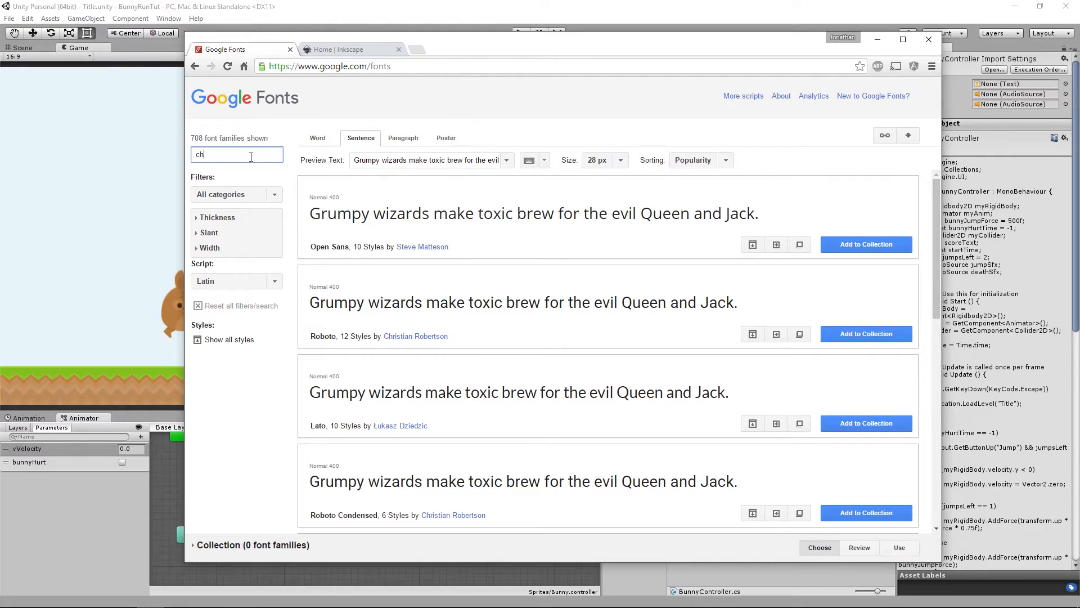
text(ew)
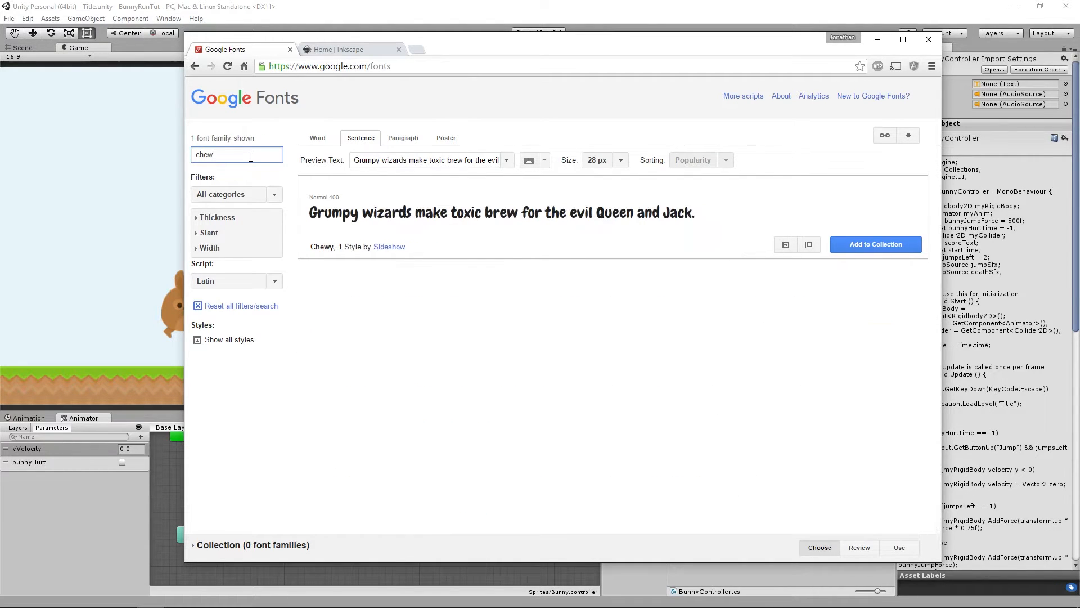
text(y)
Preview the Chewy font with the text "Run bunny, Run!" at a size of 64 px
drag(357, 159, 485, 163)
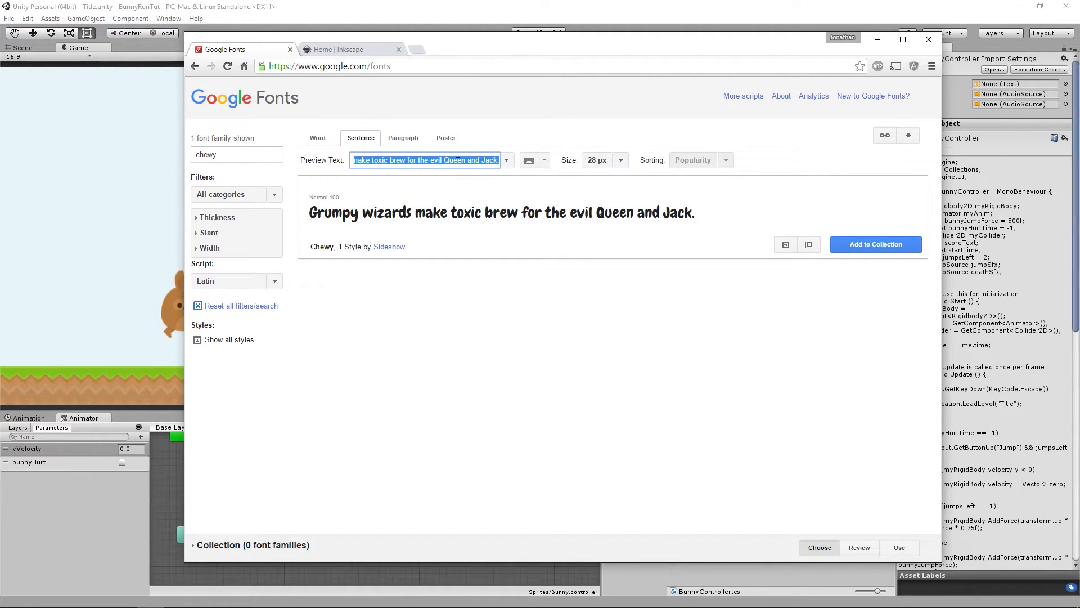
text(Run bunn)
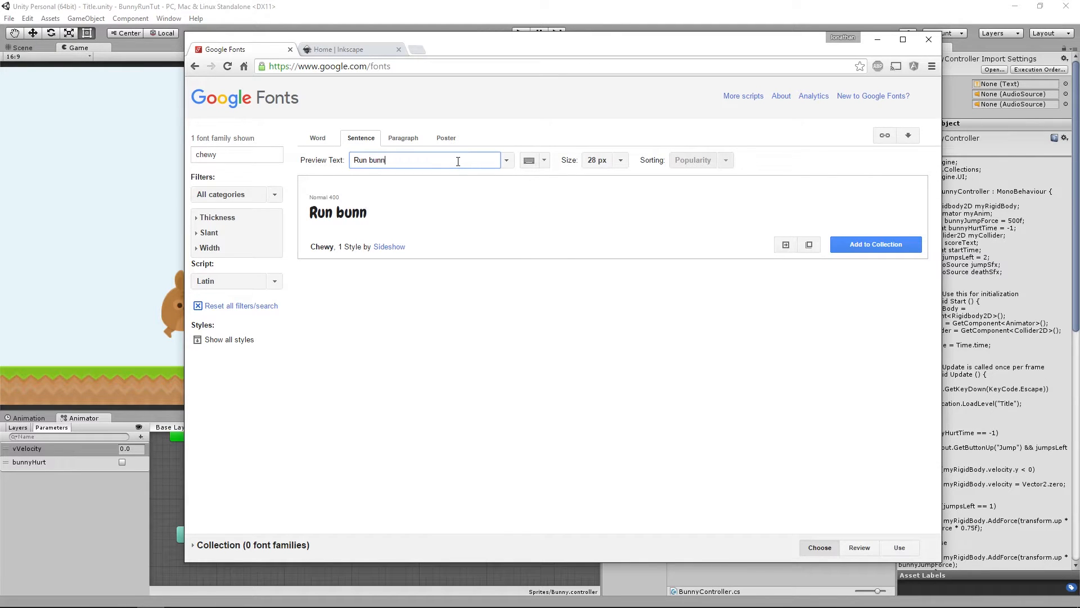
text(y, Run@)
key(BackSpace)
click(620, 161)
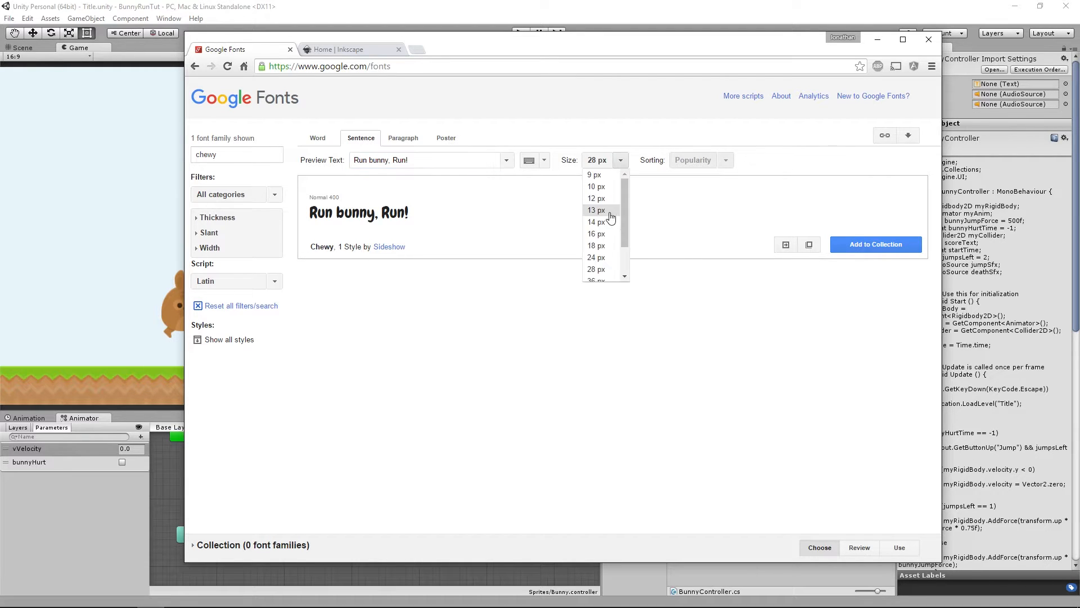
scroll(601, 264, down, 3)
click(596, 267)
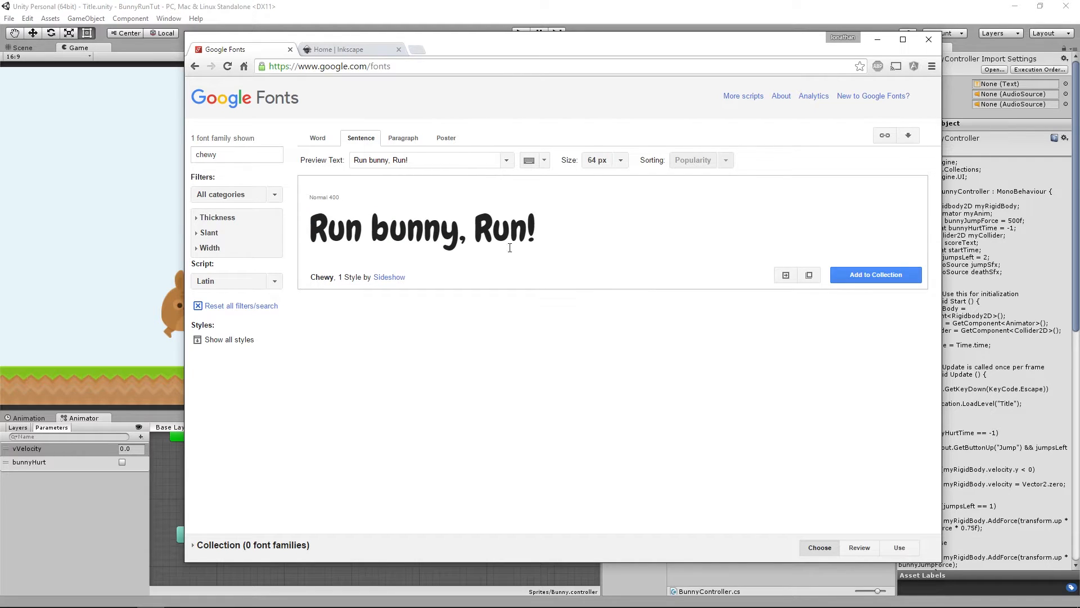
Add Chewy to the font collection and download the collection as a .zip file
click(876, 275)
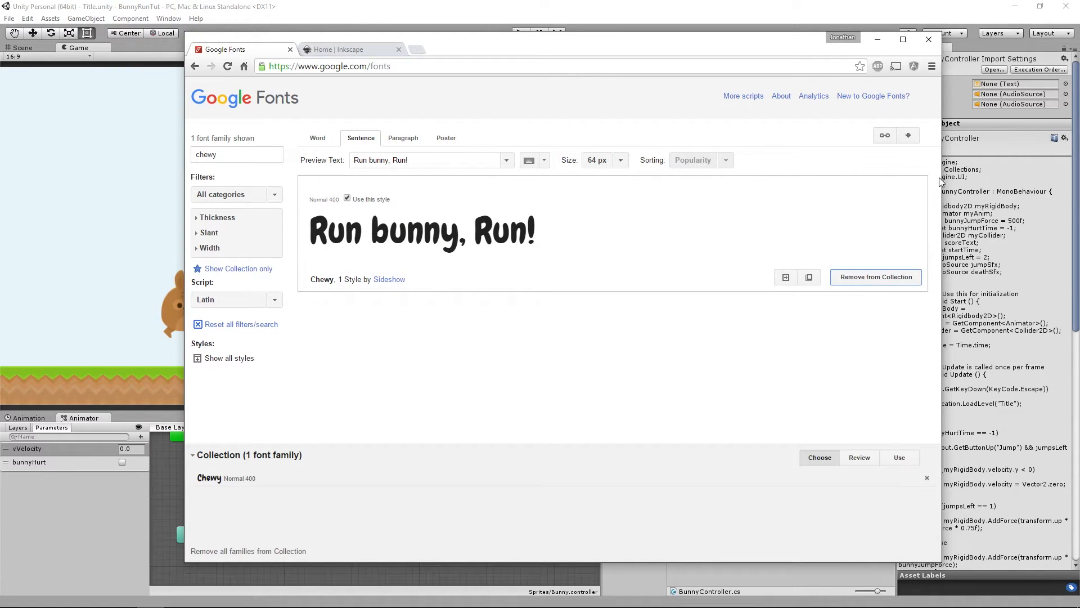
click(910, 138)
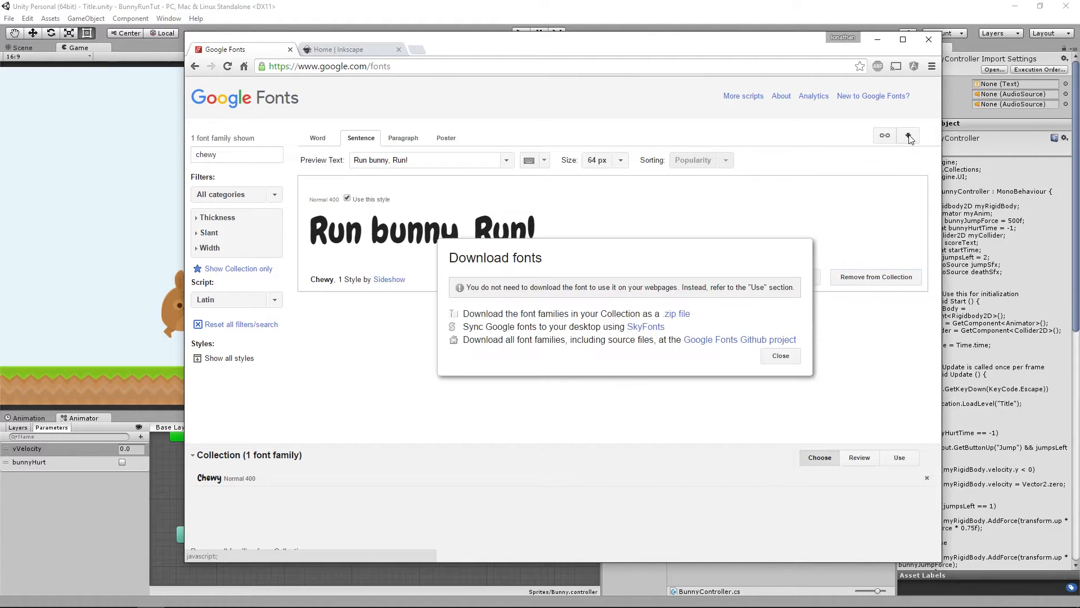
click(678, 319)
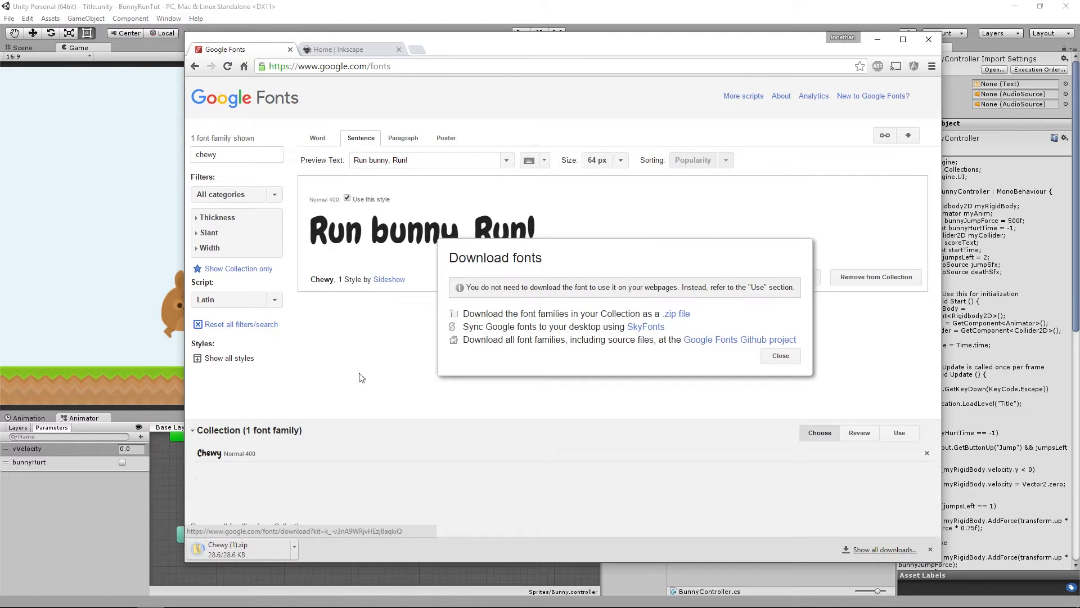
Open the downloaded Chewy archive and copy Chewy.ttf from it to the desktop
drag(223, 555, 224, 554)
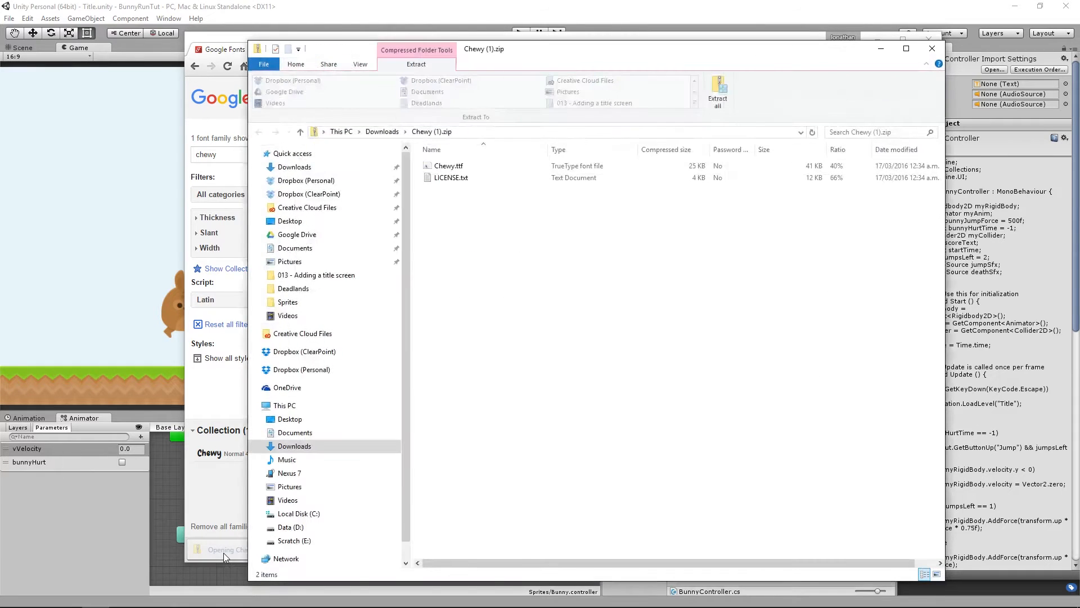
click(844, 10)
click(1023, 8)
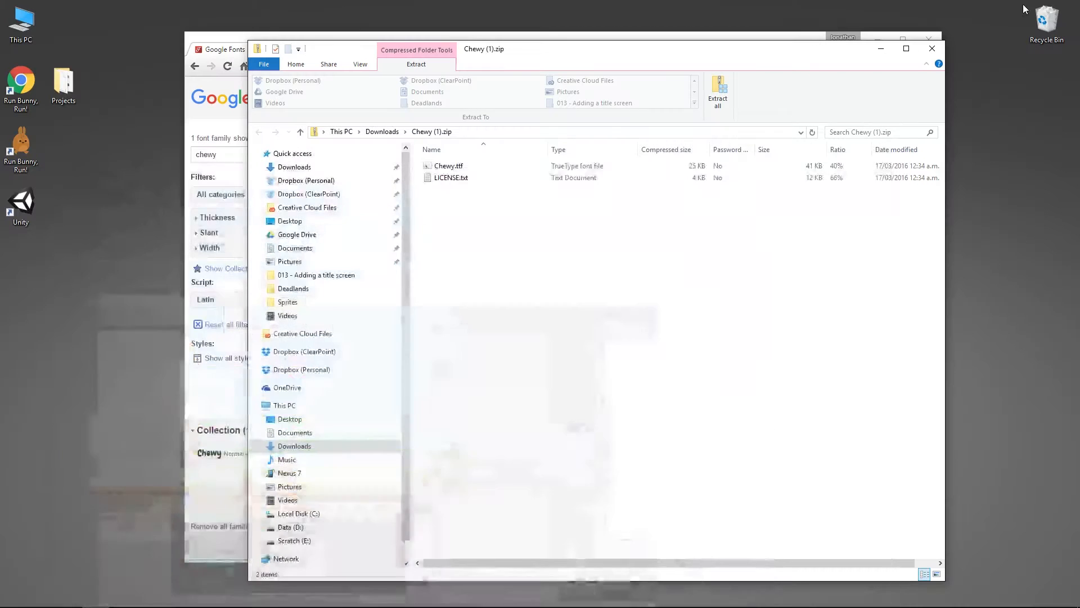
click(450, 167)
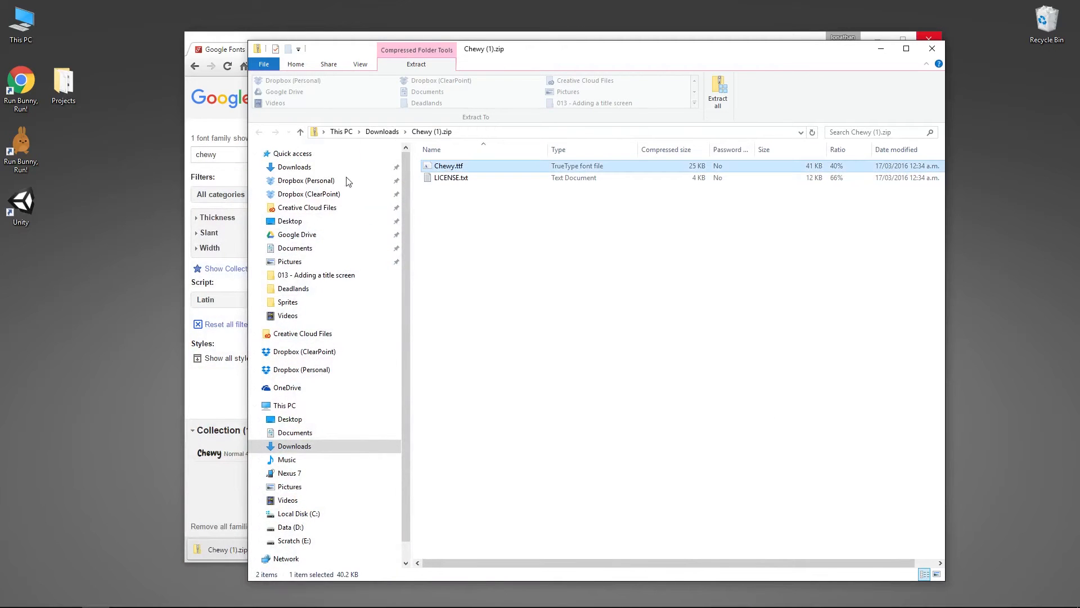
drag(348, 181, 59, 323)
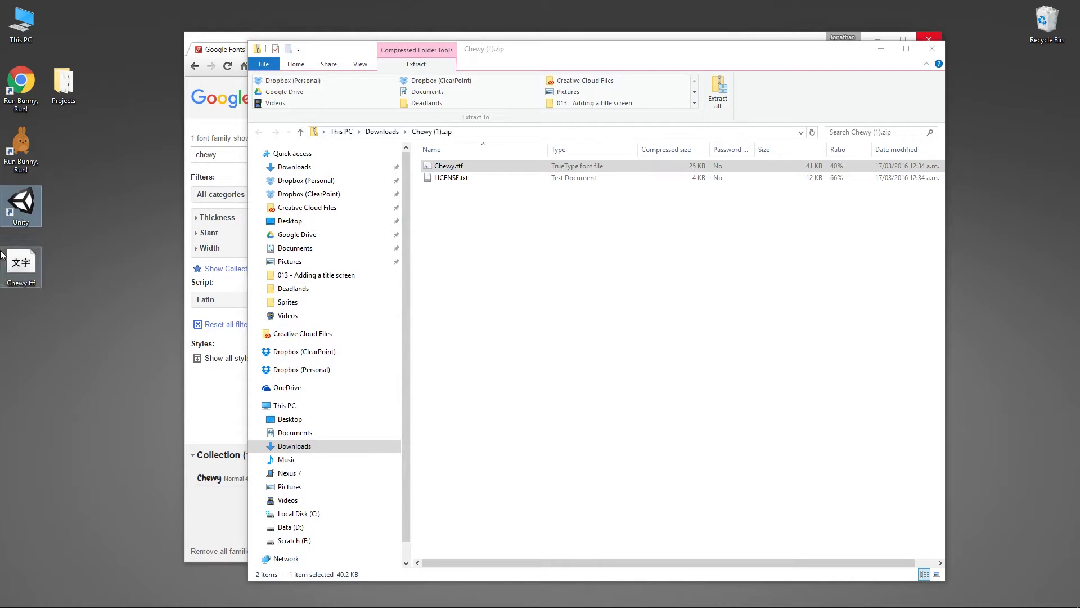
Look through the font's LICENSE.txt, then close the file and the archive window
double_click(454, 179)
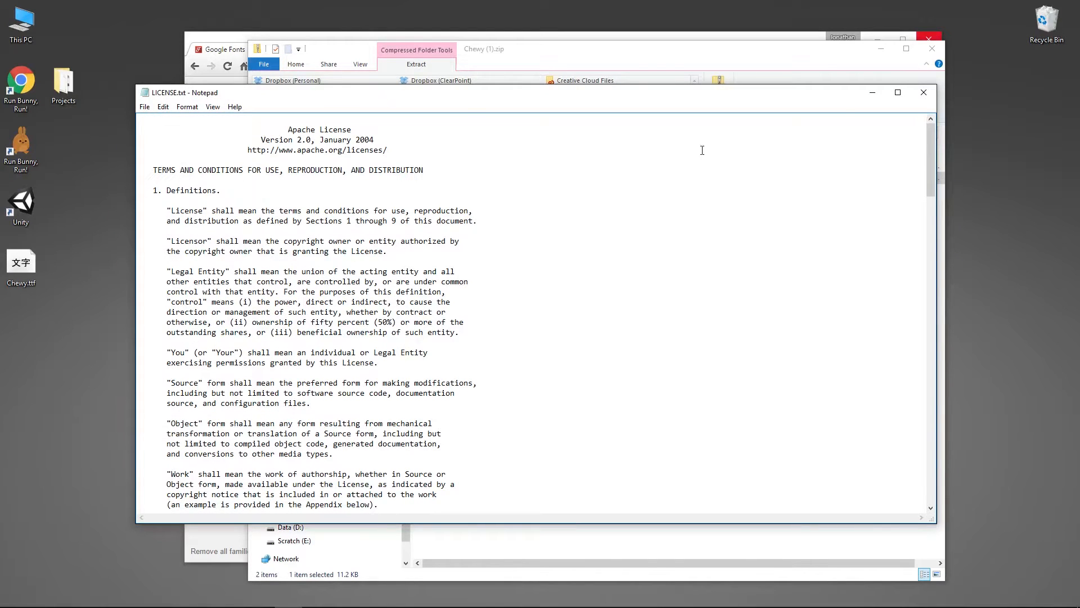
scroll(339, 294, down, 5)
scroll(344, 315, up, 5)
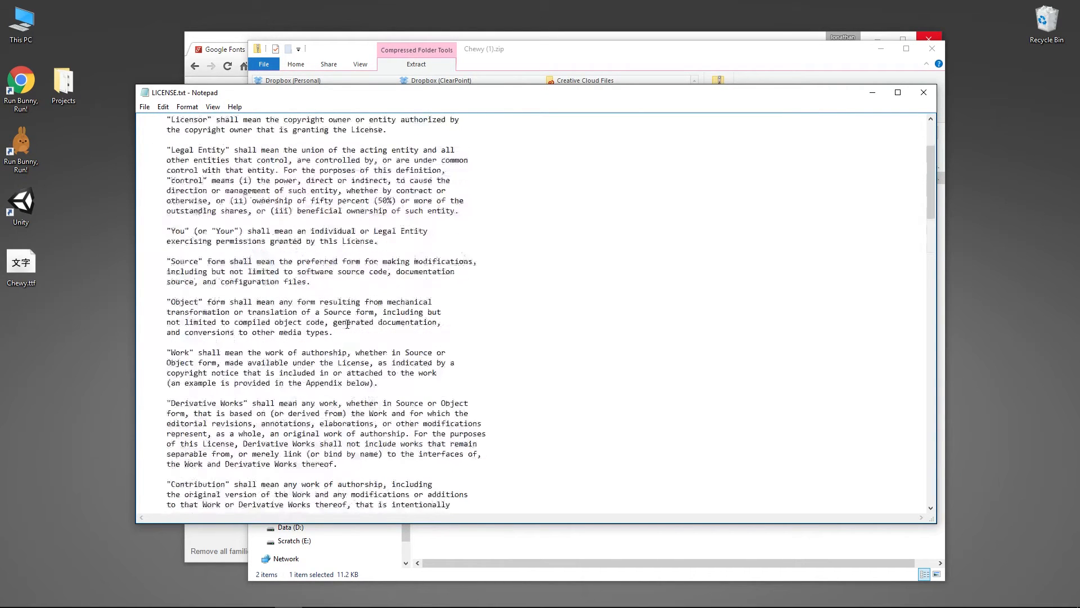
click(923, 93)
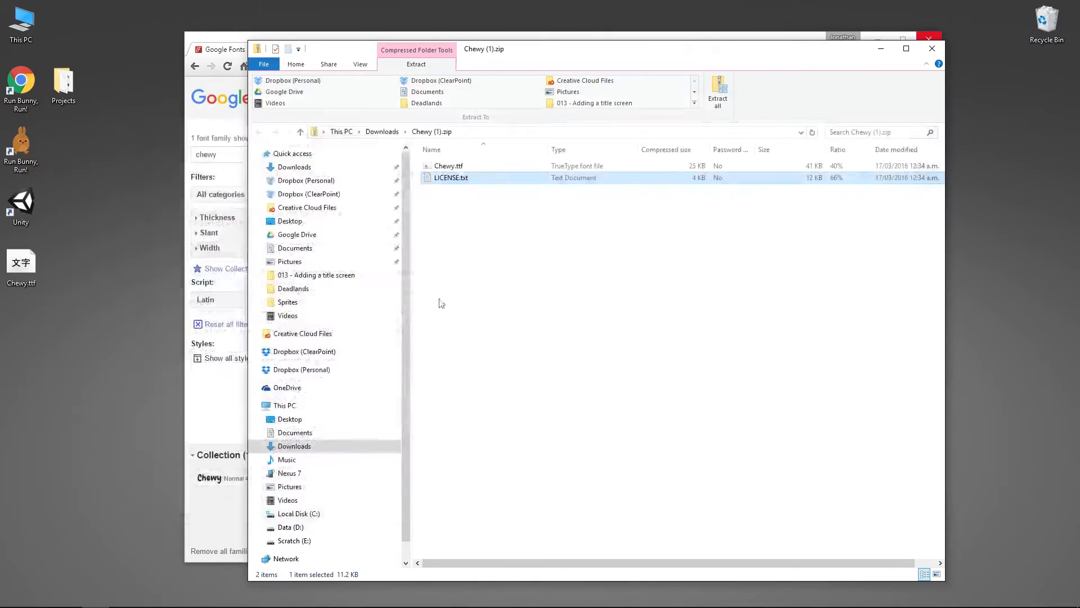
click(933, 50)
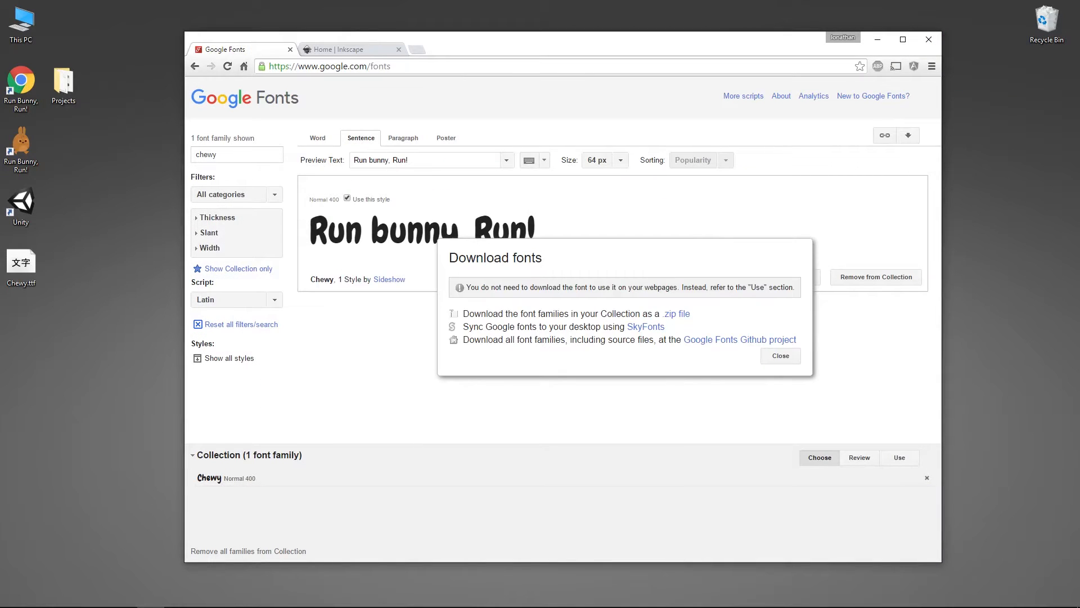
Switch to Unity and import Chewy.ttf from the desktop into the project's Assets/Fonts folder
click(206, 598)
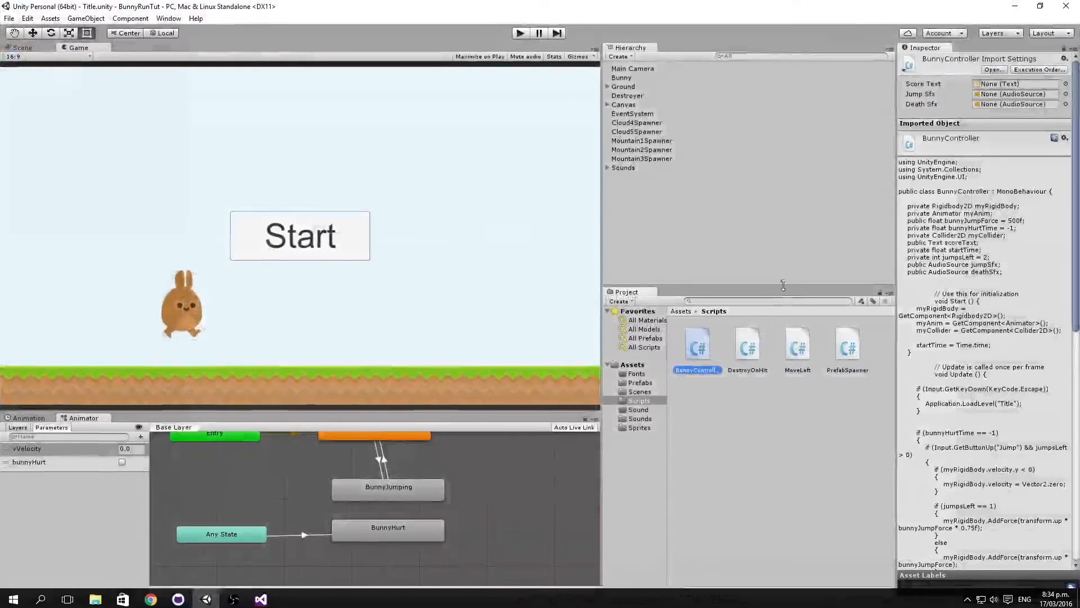
click(634, 365)
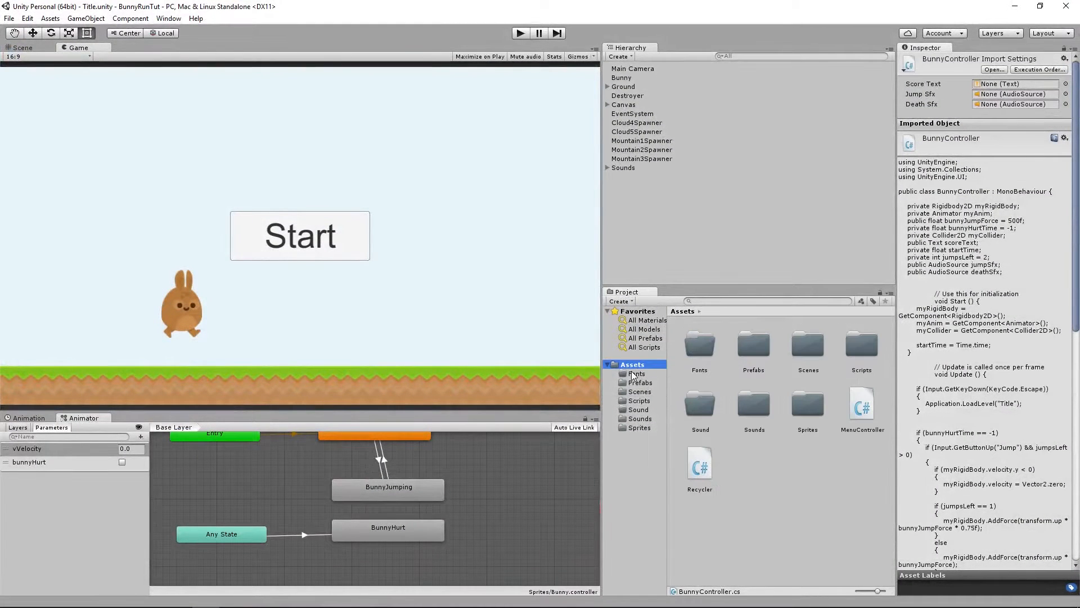
click(634, 374)
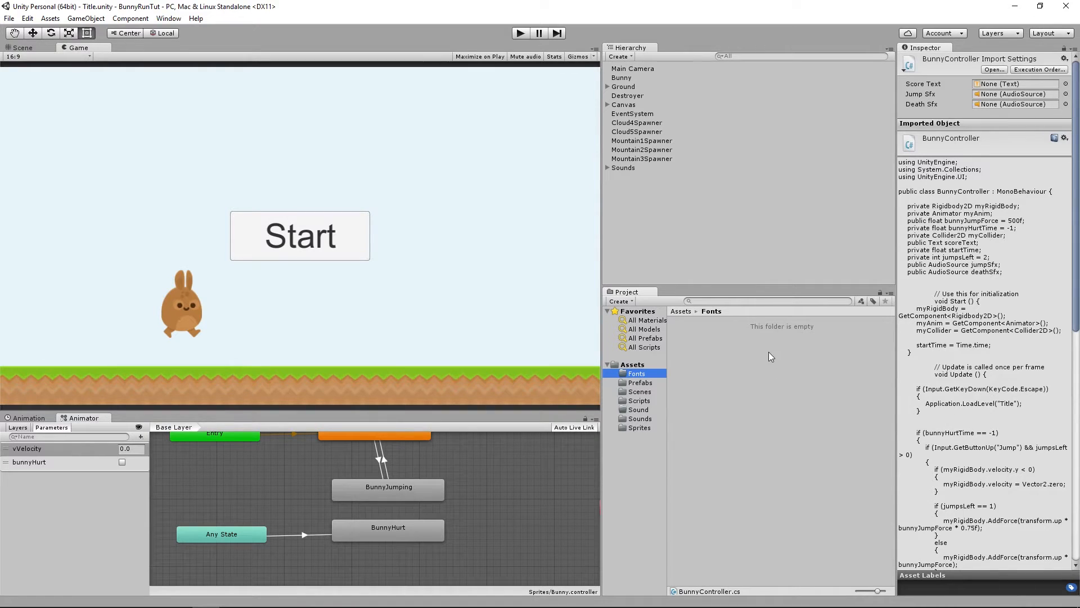
click(639, 385)
click(637, 375)
double_click(729, 7)
drag(647, 17, 748, 17)
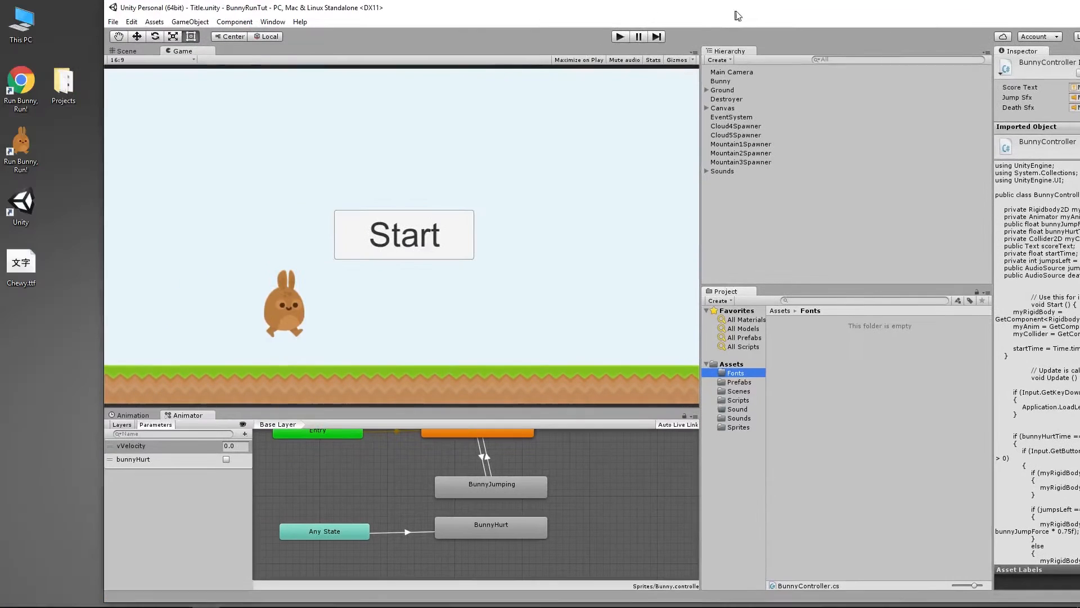
drag(26, 267, 828, 398)
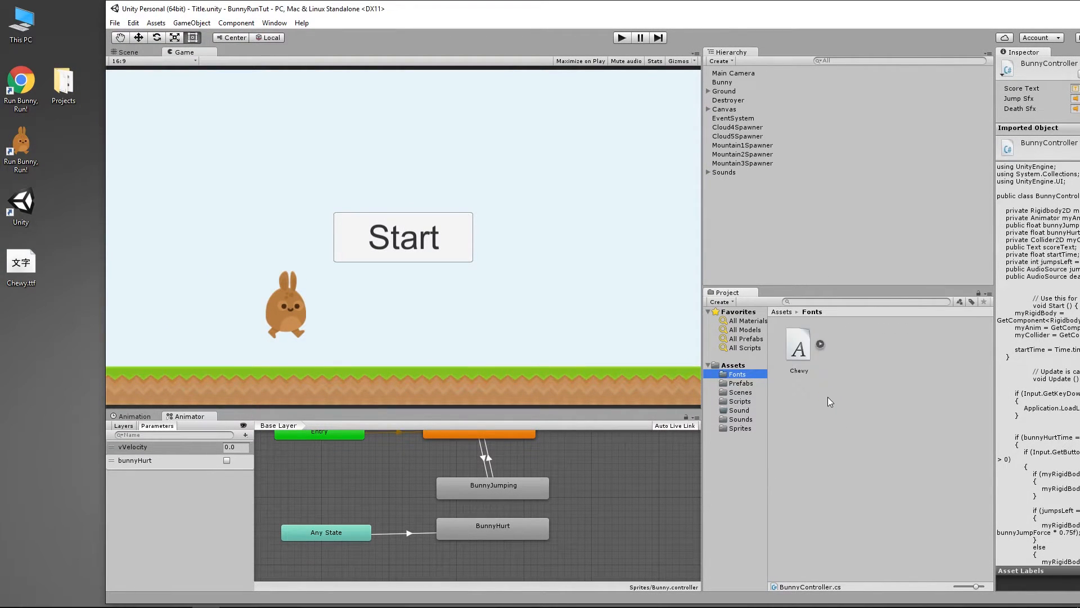
drag(767, 9, 761, 11)
double_click(761, 11)
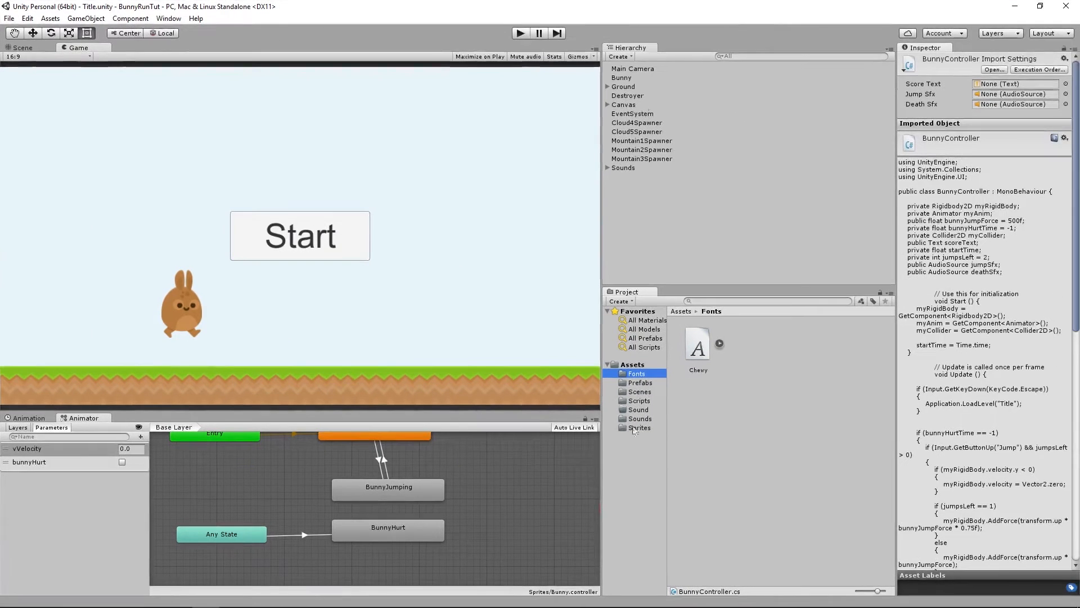
Set the font of the Text object under btnStart in the Canvas to Chewy
click(698, 347)
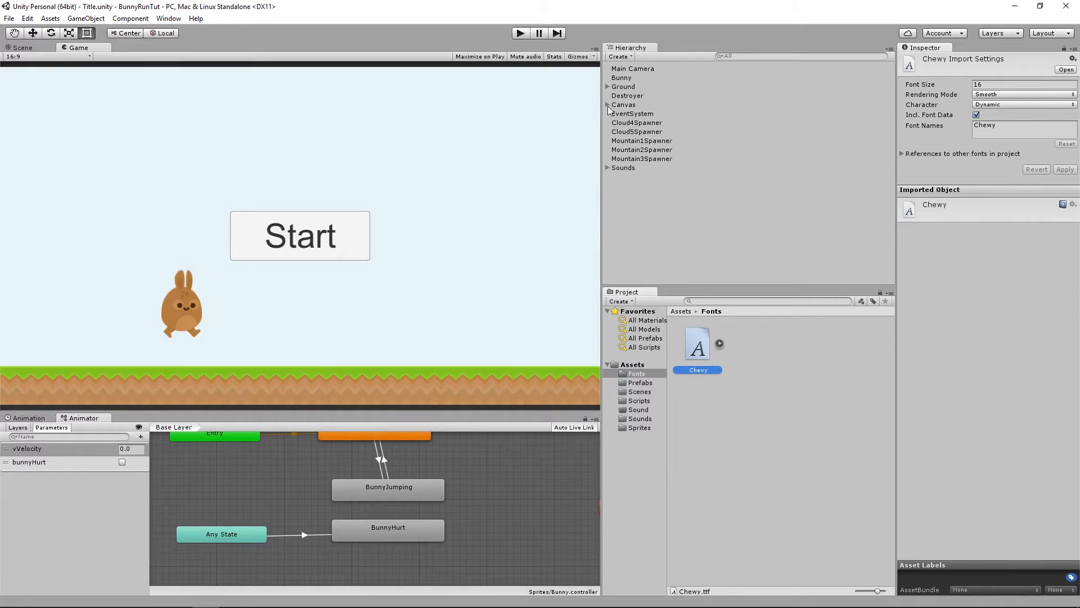
click(345, 231)
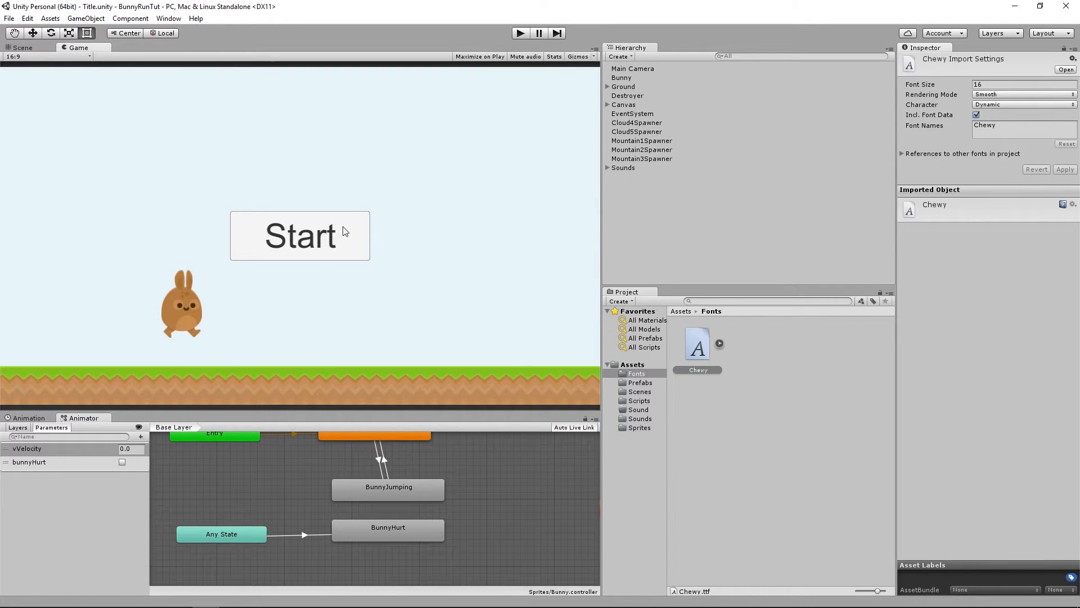
click(608, 104)
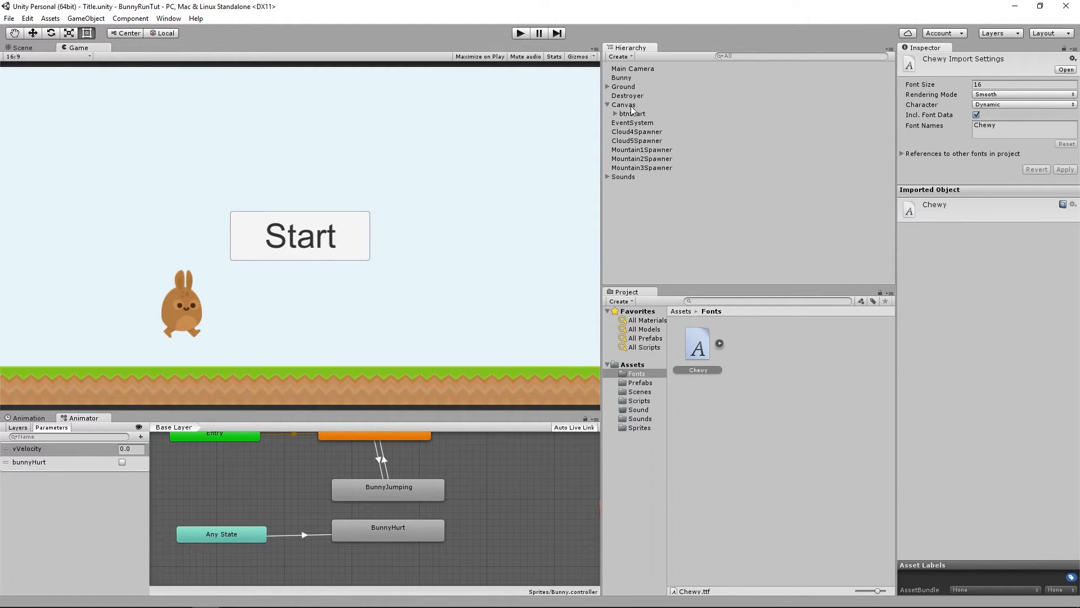
click(615, 113)
click(634, 124)
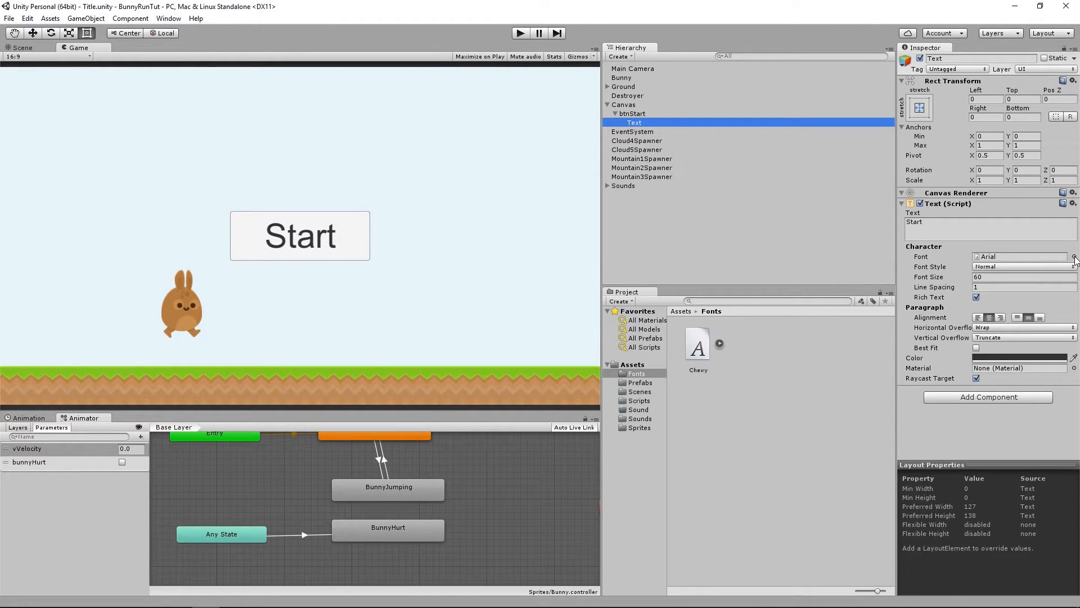
click(1074, 257)
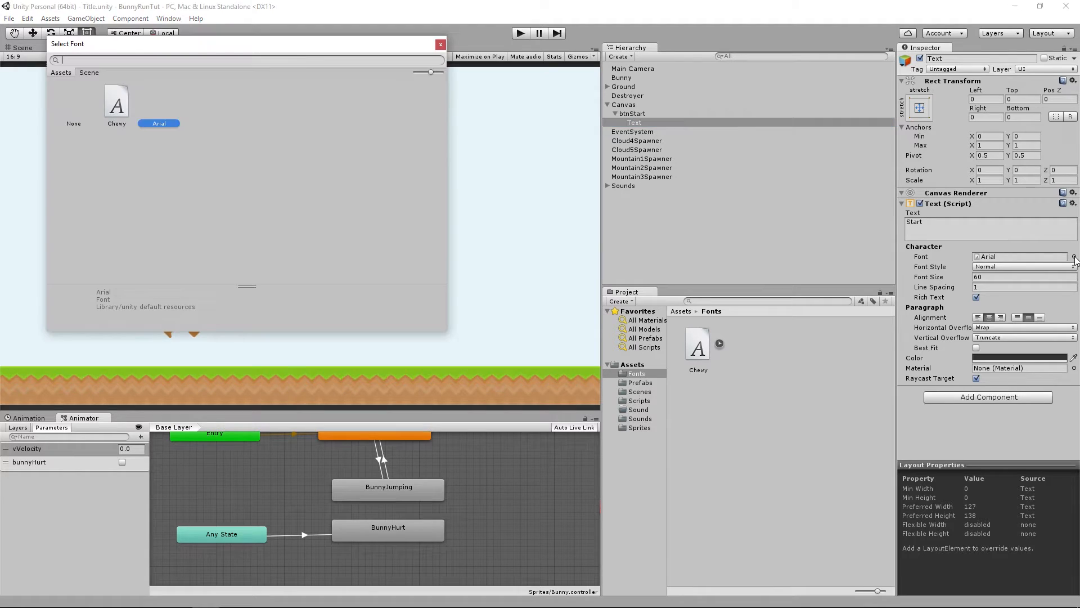
double_click(106, 110)
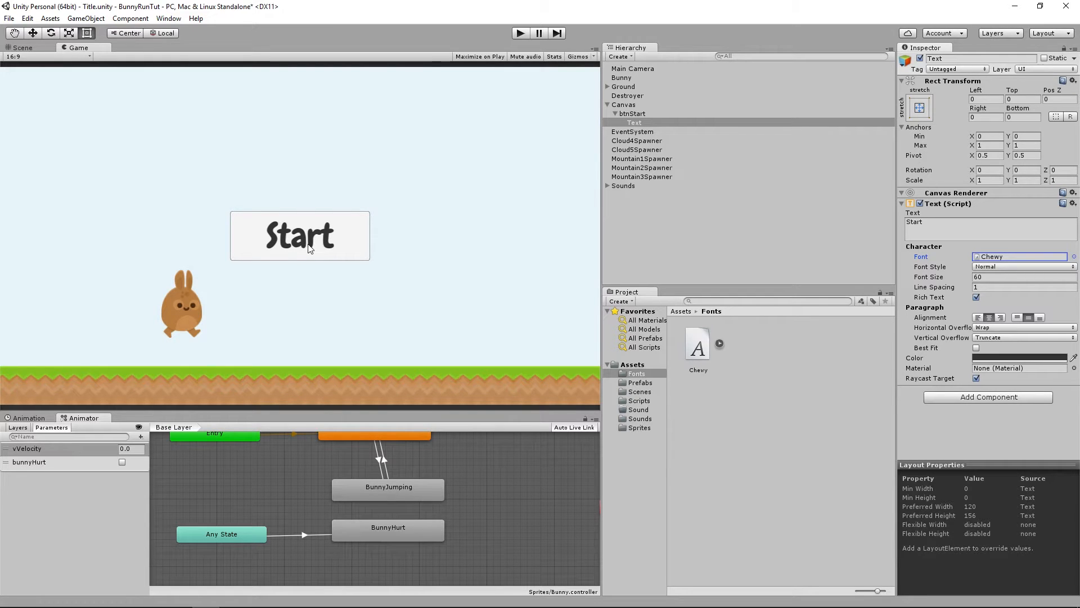
Set the Start button text's colour to dark brown with R 72, G 44 and B 17
click(1004, 356)
click(122, 164)
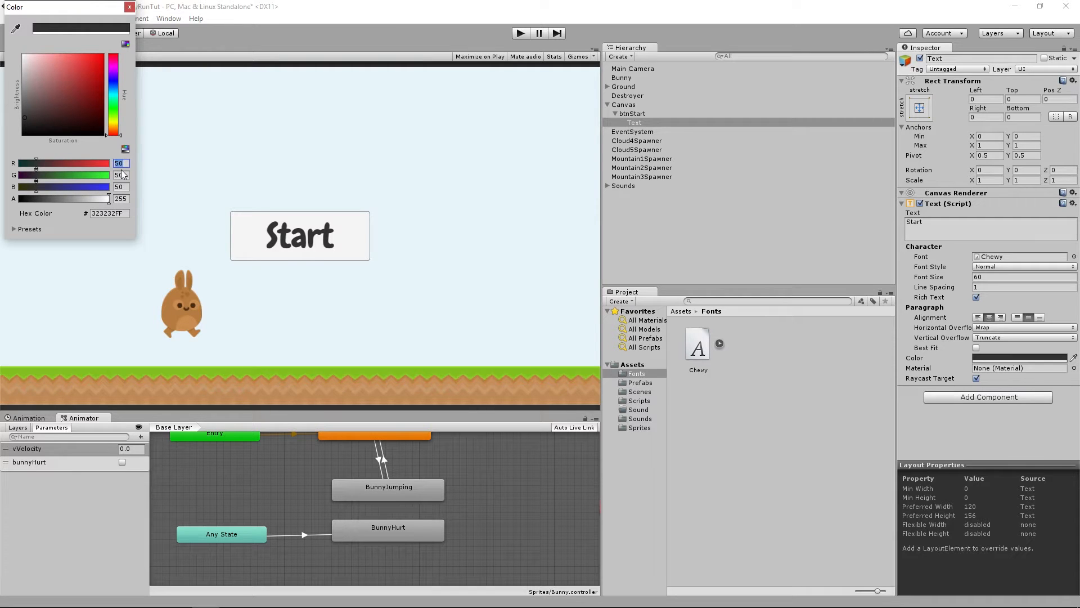
text(72)
click(122, 174)
text(44)
key(Tab)
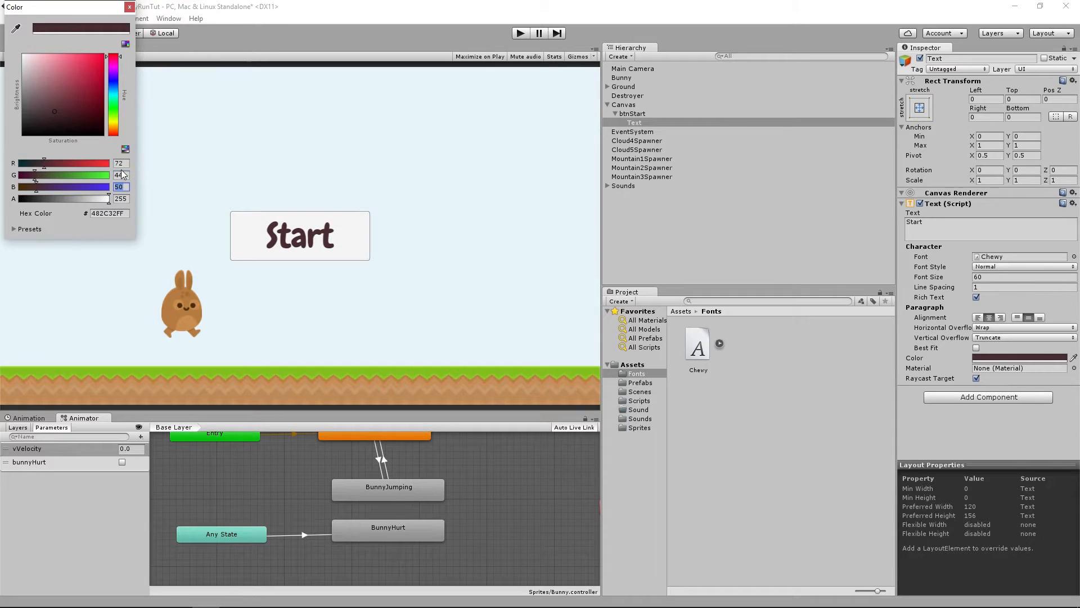
text(17)
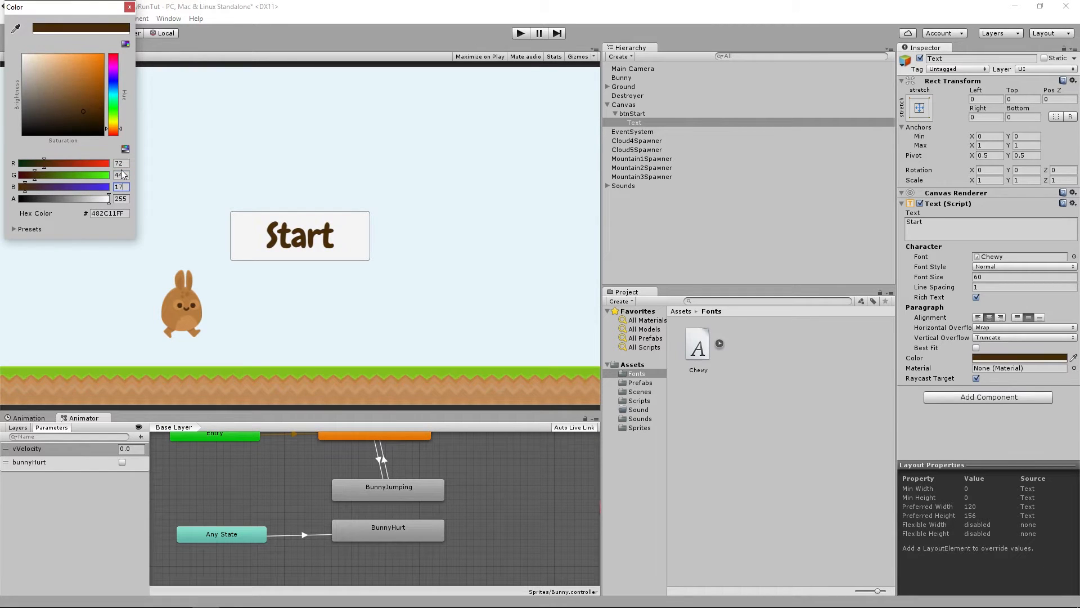
Confirm the Start text's colour, close the colour picker and save the Title scene
key(Tab)
click(130, 6)
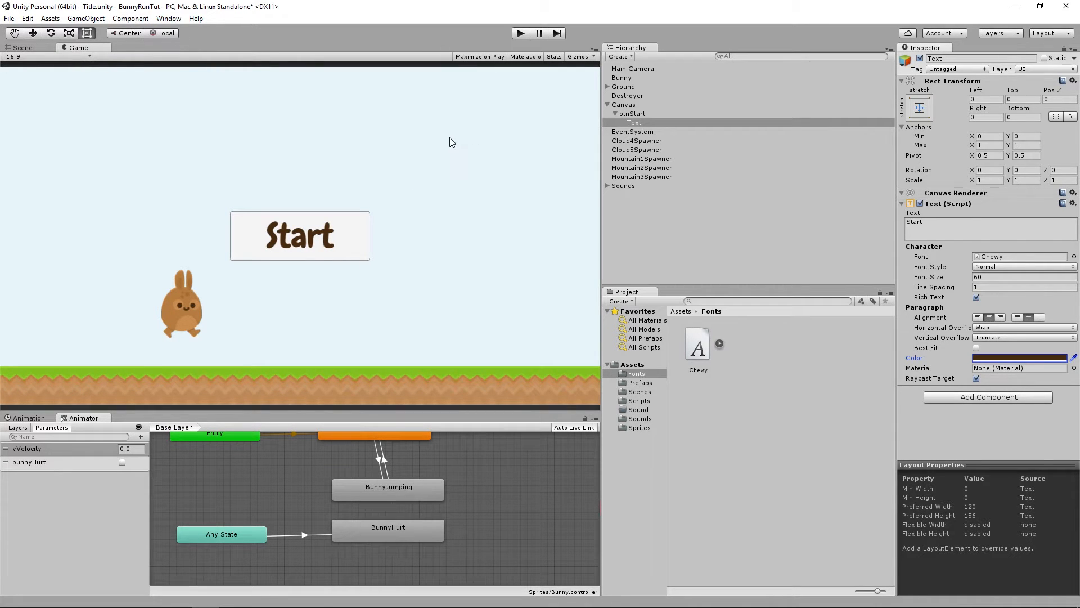
key(ctrl+s)
Play-test the Title scene by launching the game with its Start button, and stop playback
click(520, 34)
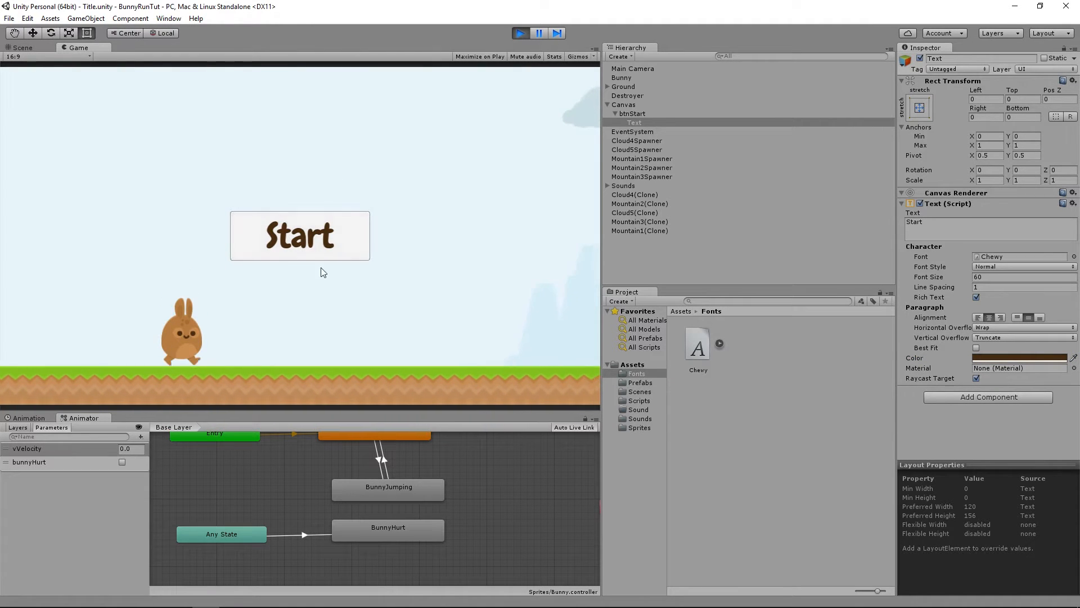
click(304, 249)
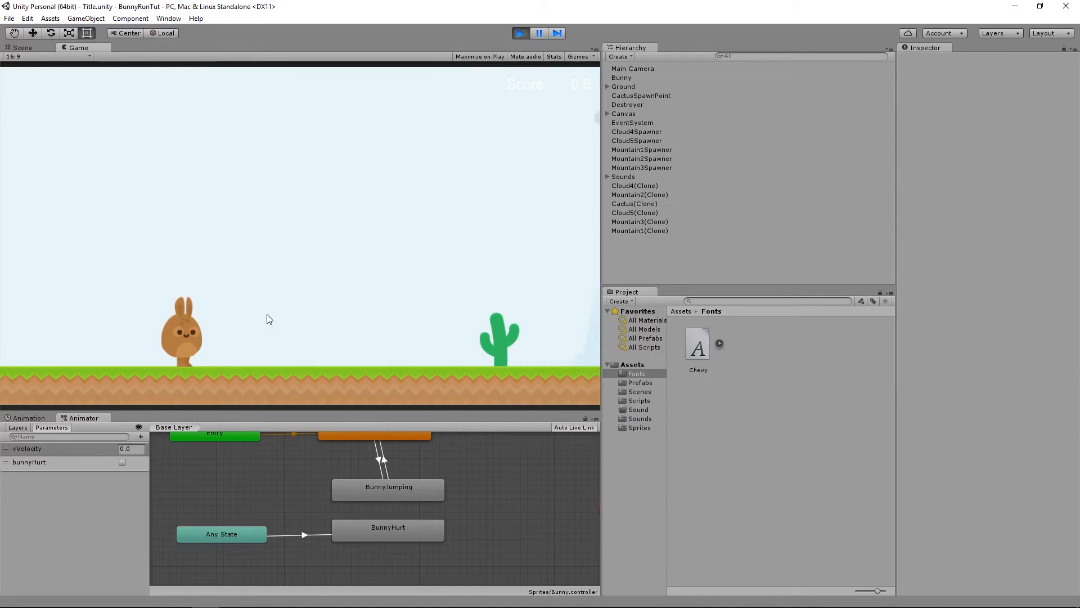
click(520, 33)
Save the Title scene and open the Game scene from the Assets/Scenes folder
click(9, 20)
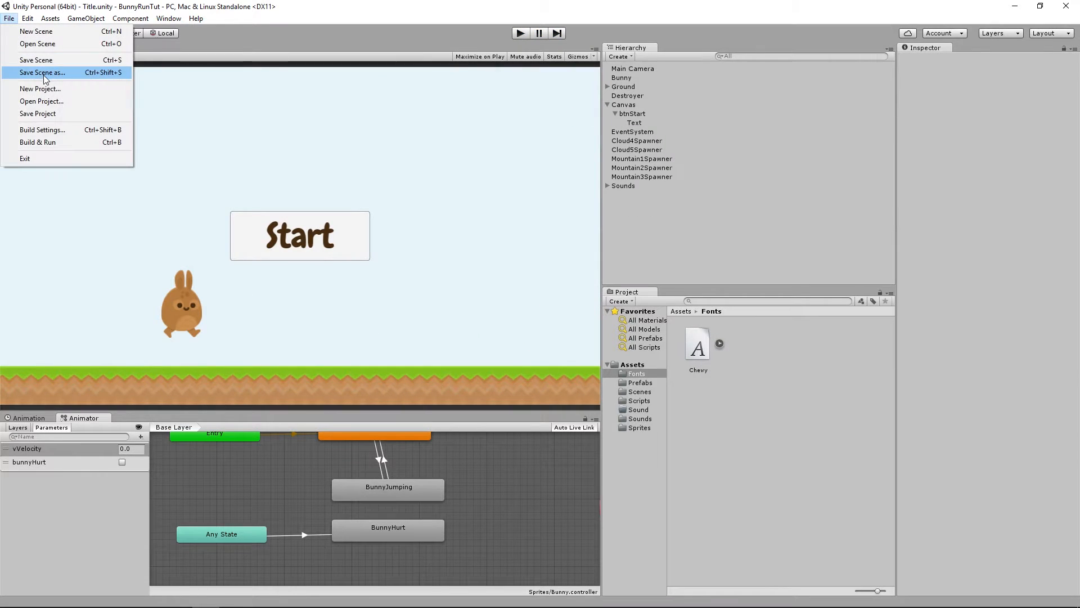
click(45, 64)
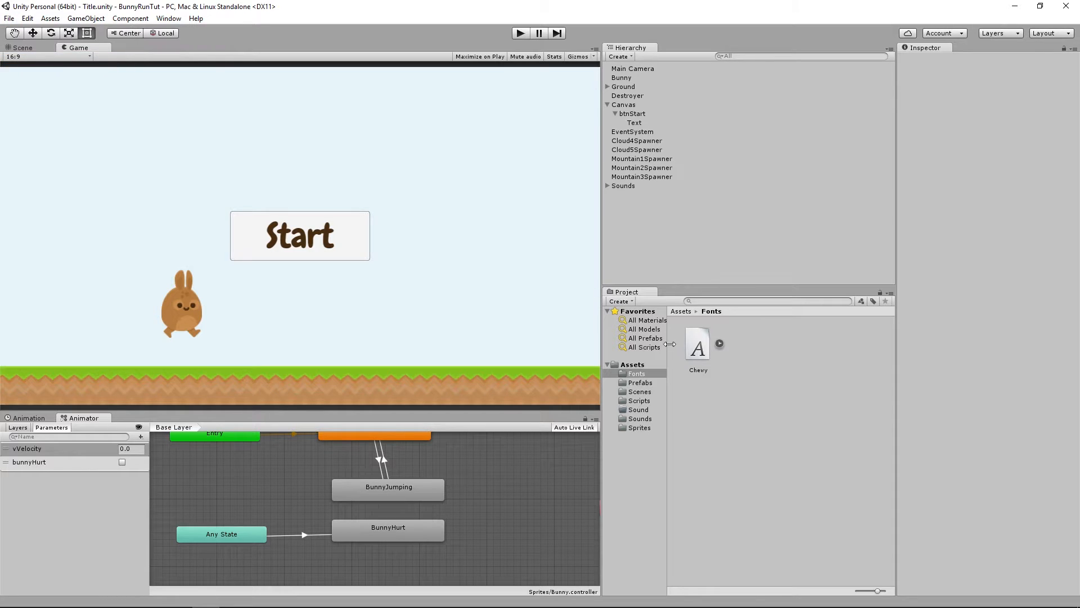
click(641, 392)
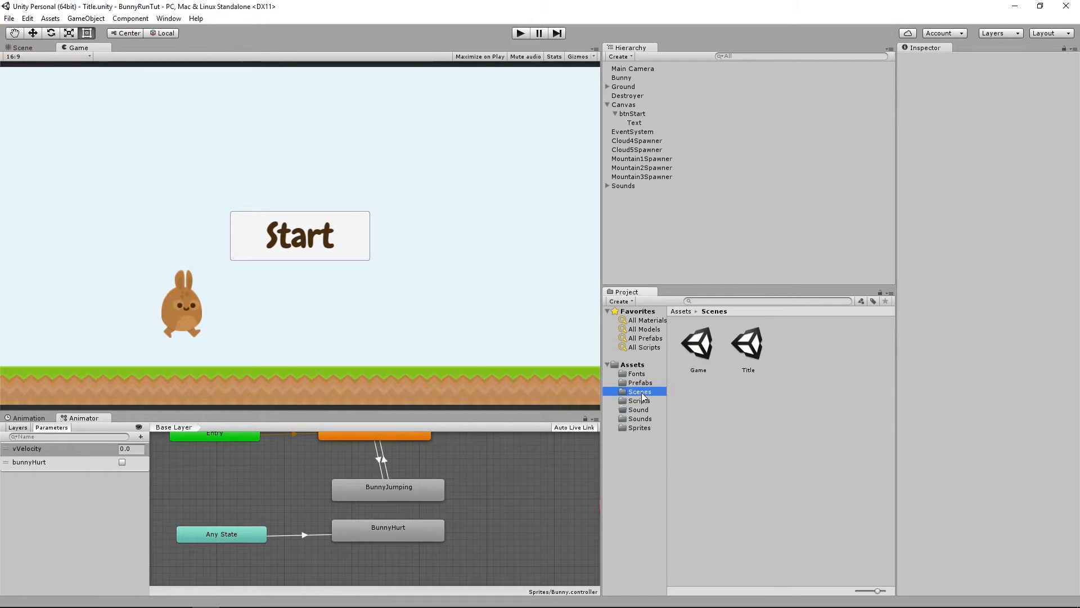
double_click(704, 349)
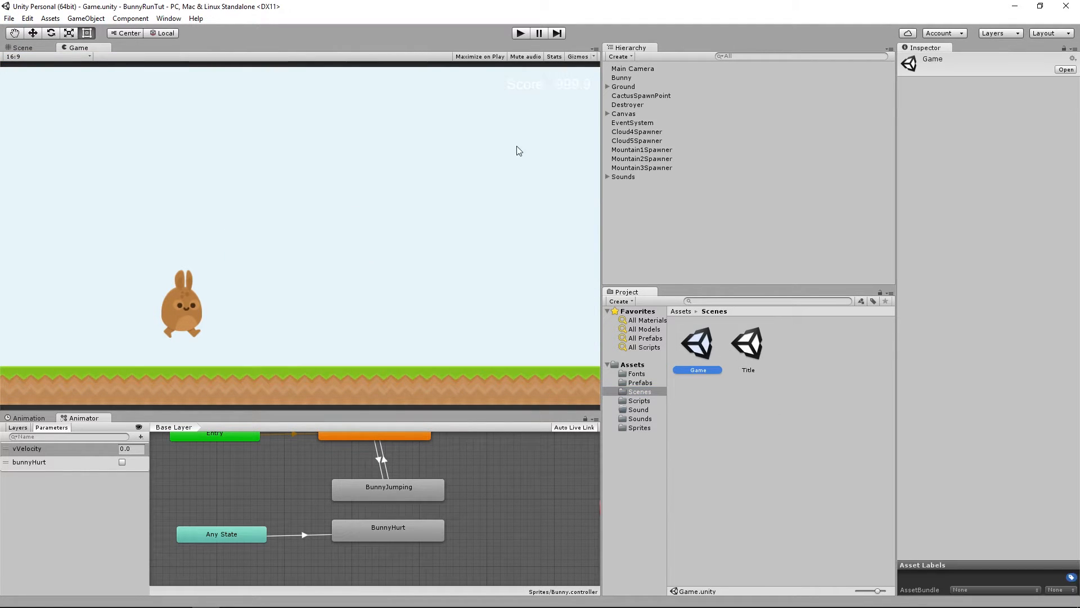
Set the font of the txtScore text object under the Canvas to Chewy
click(523, 89)
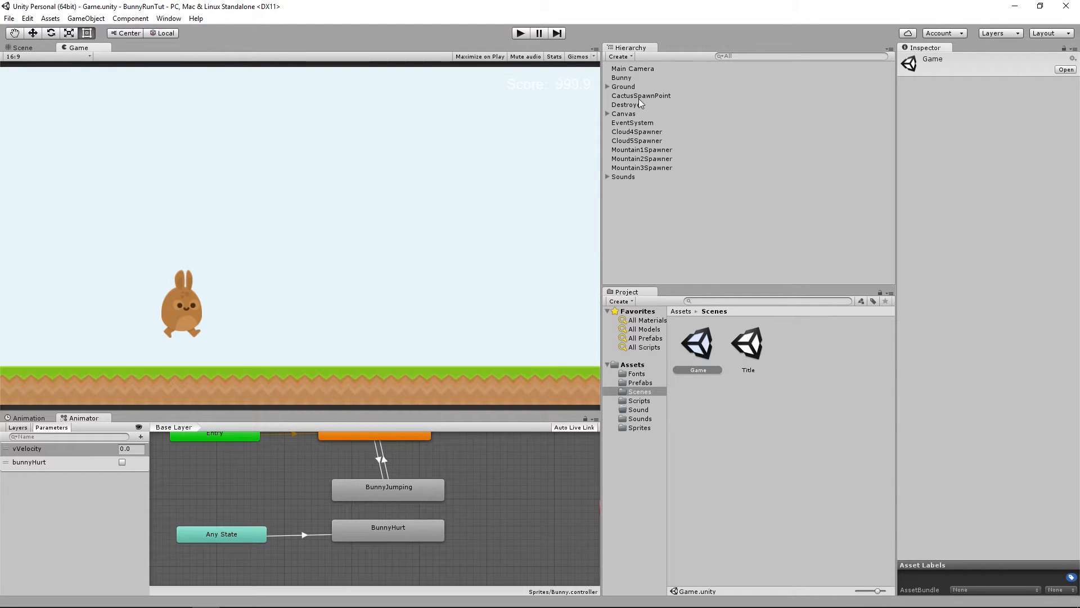
click(607, 113)
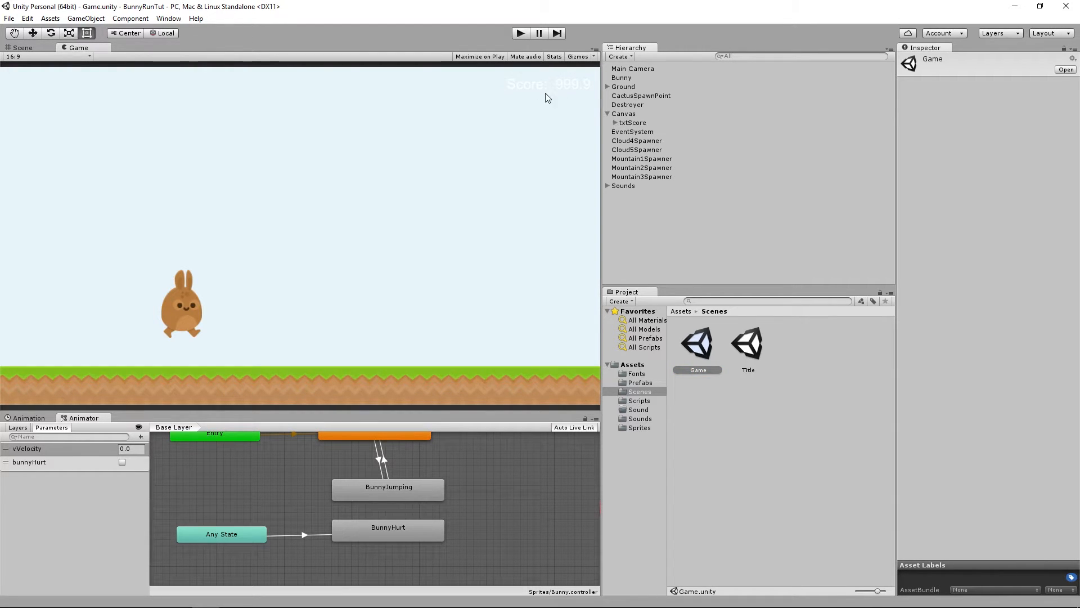
click(615, 122)
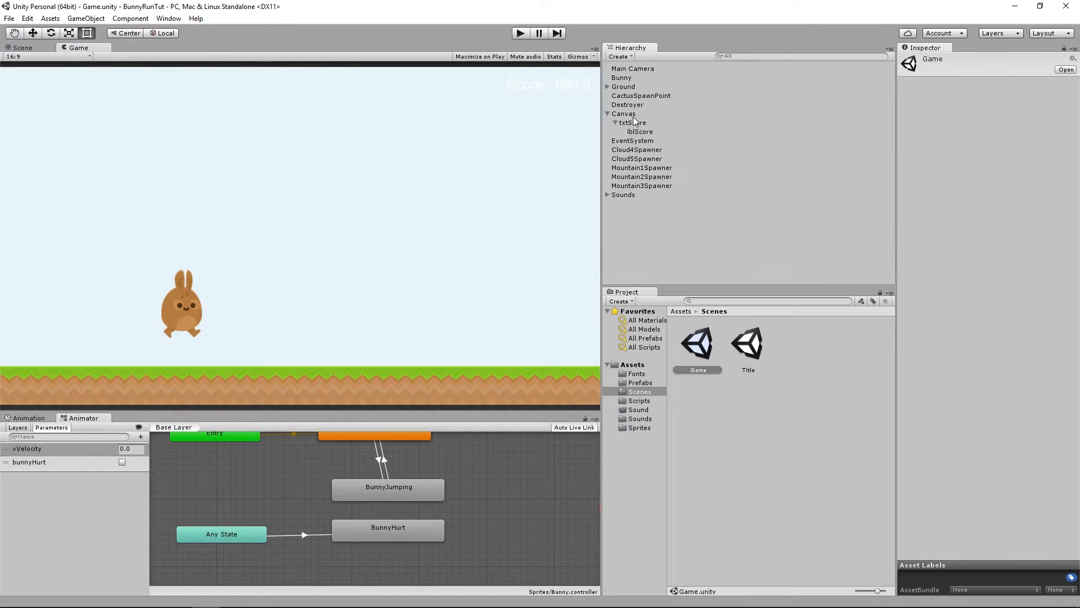
click(632, 123)
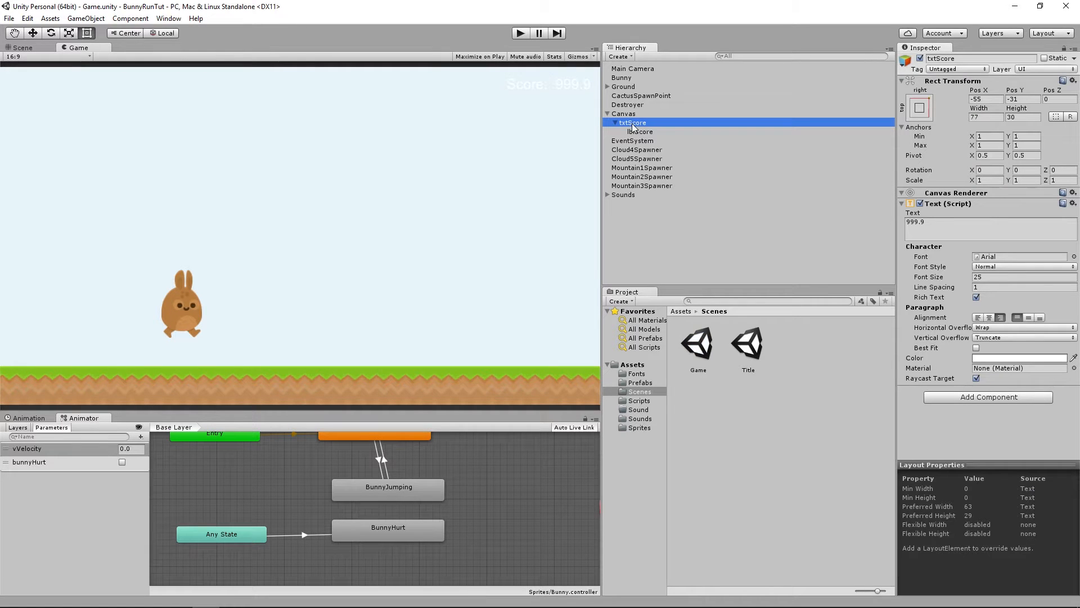
click(1074, 257)
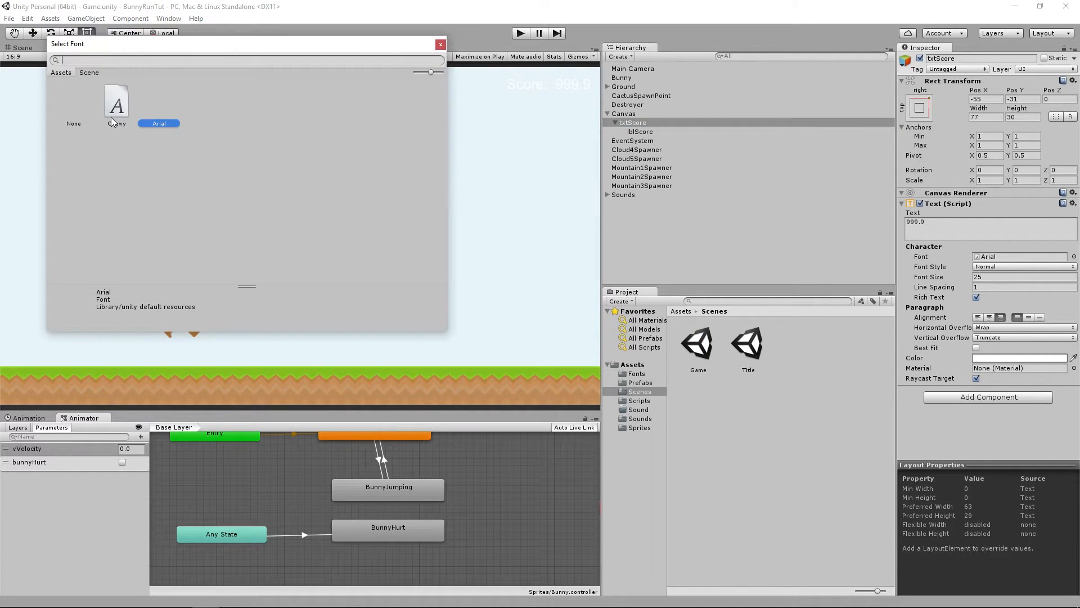
double_click(110, 120)
Set txtScore's text colour to dark brown with R 72, G 44 and B 17
click(1018, 358)
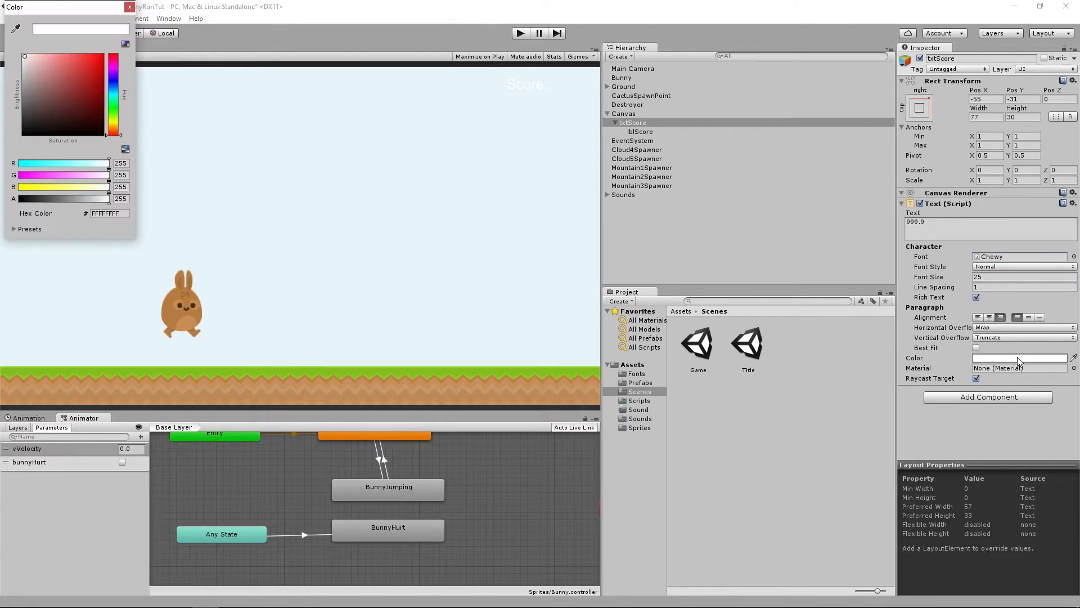
click(121, 165)
text(72)
key(Tab)
text(44)
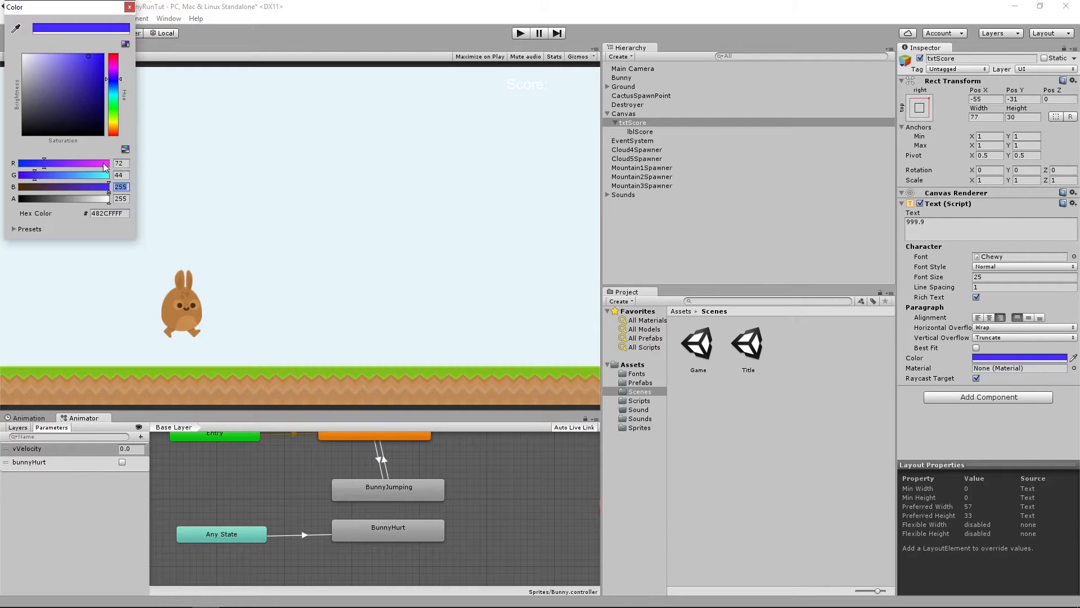
text(17)
key(Tab)
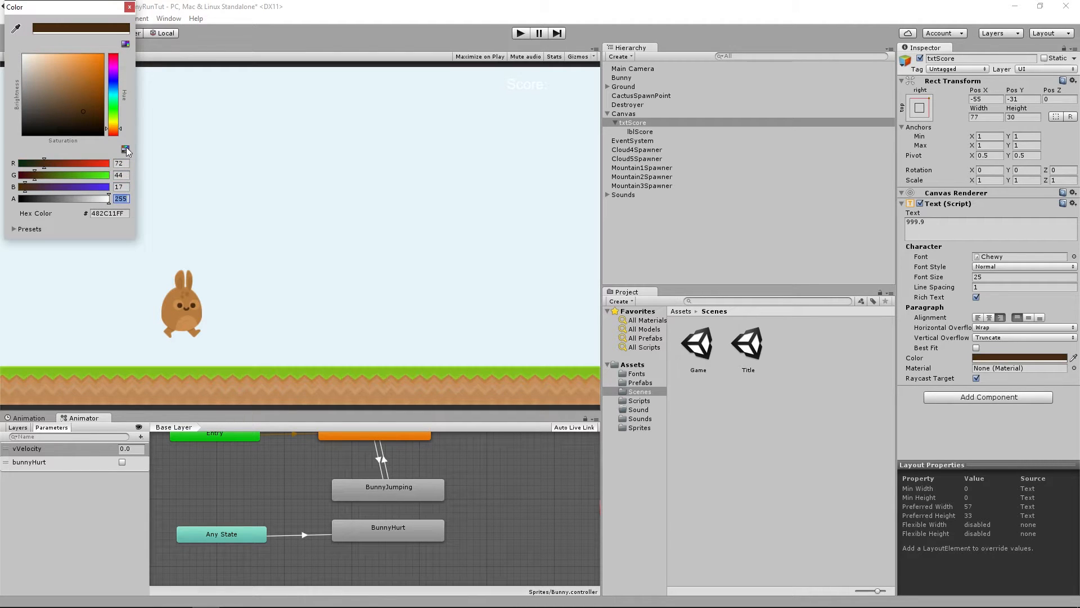
click(130, 7)
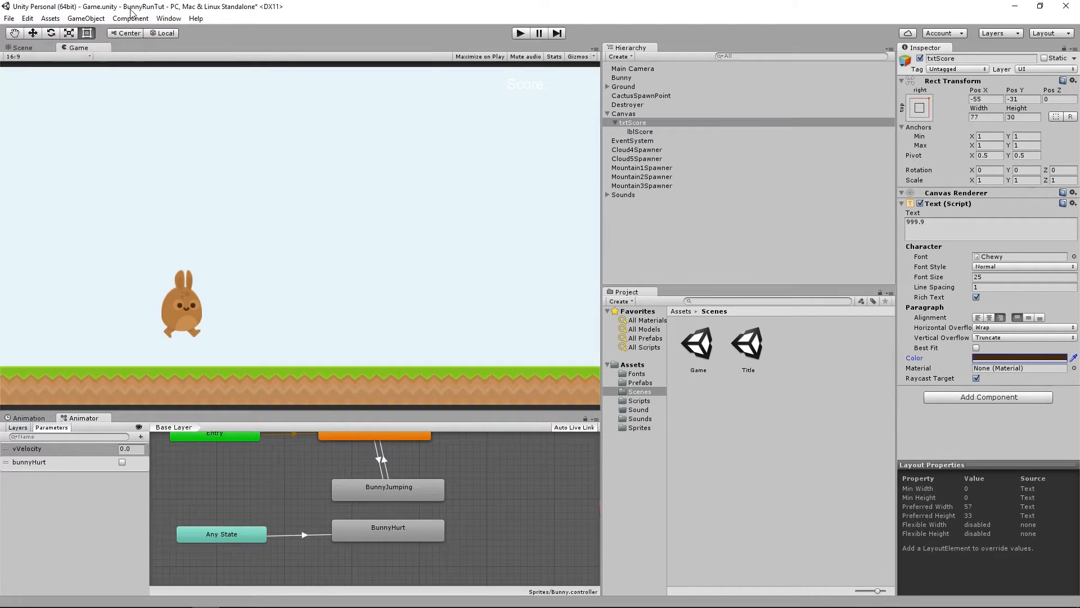
Set txtScore's font size to 60 and show the canvas in the Scene view
click(986, 278)
text(60)
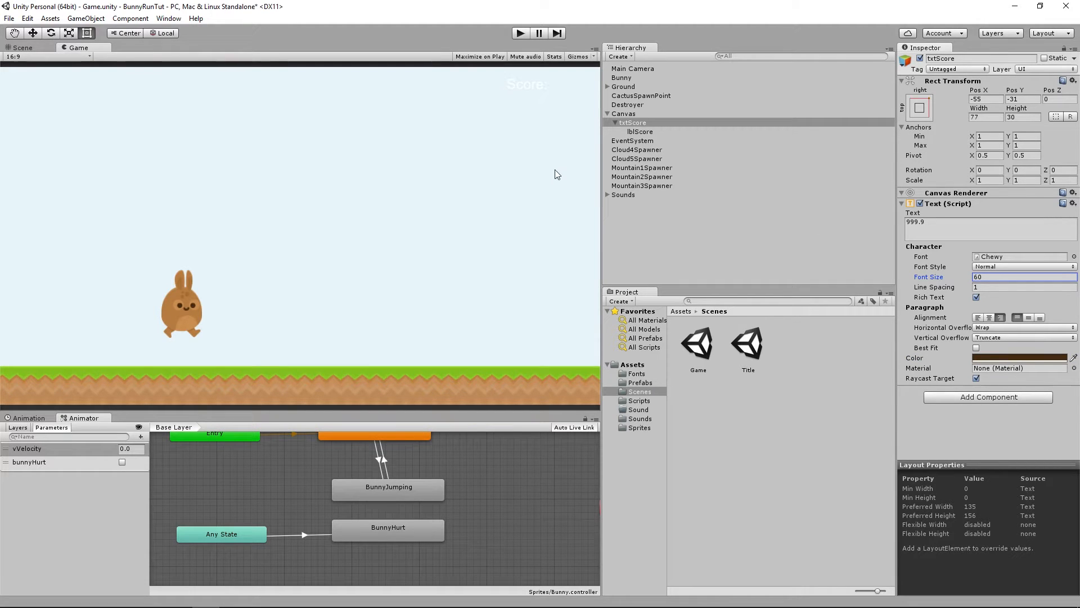
click(13, 50)
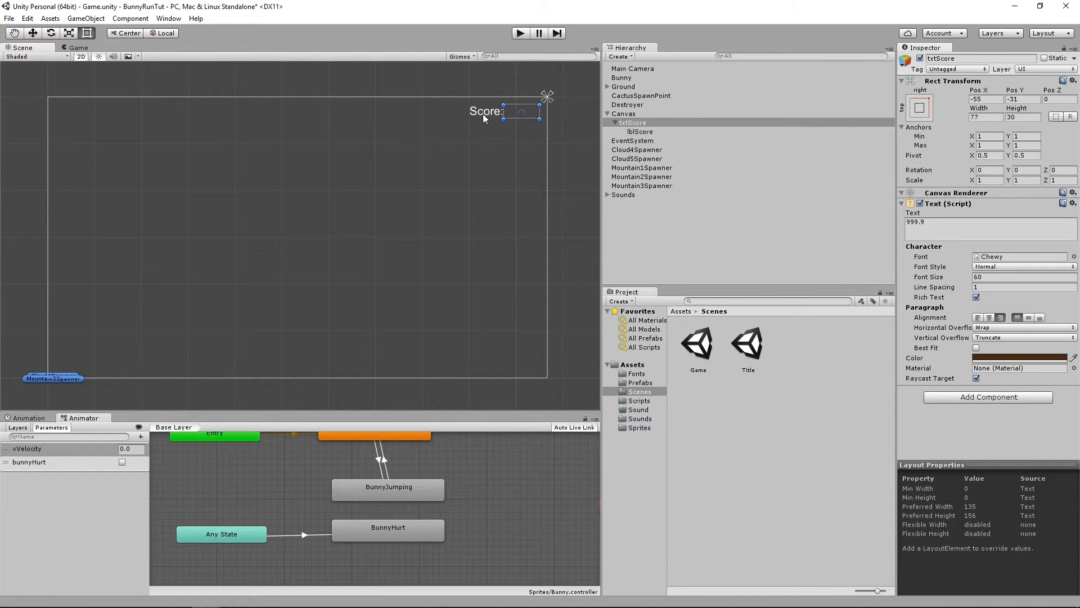
Set the font of the lblScore label under txtScore to Chewy with a font size of 60
click(642, 132)
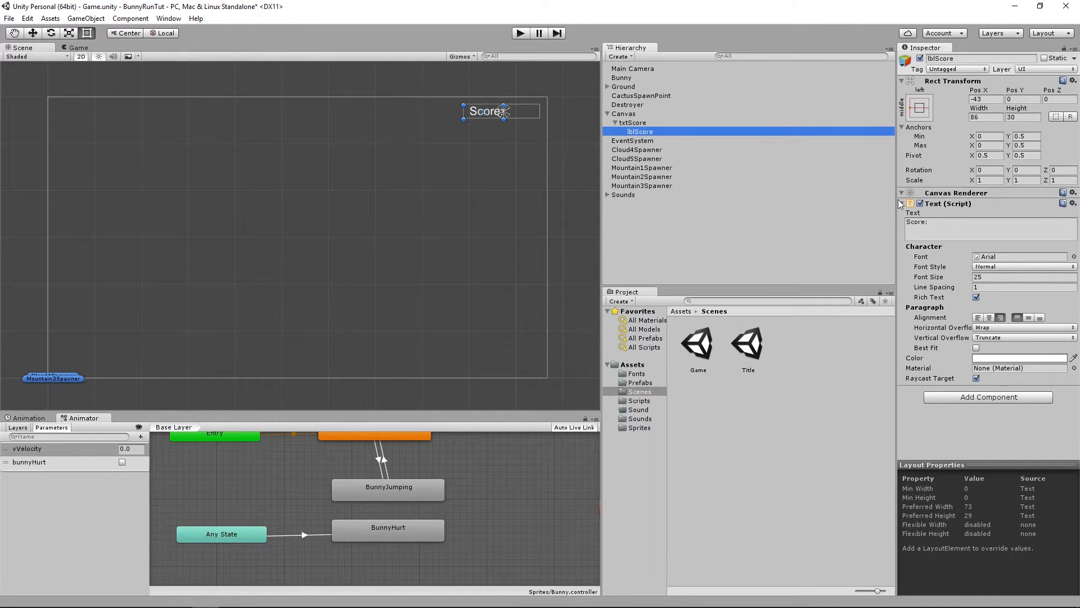
click(1074, 256)
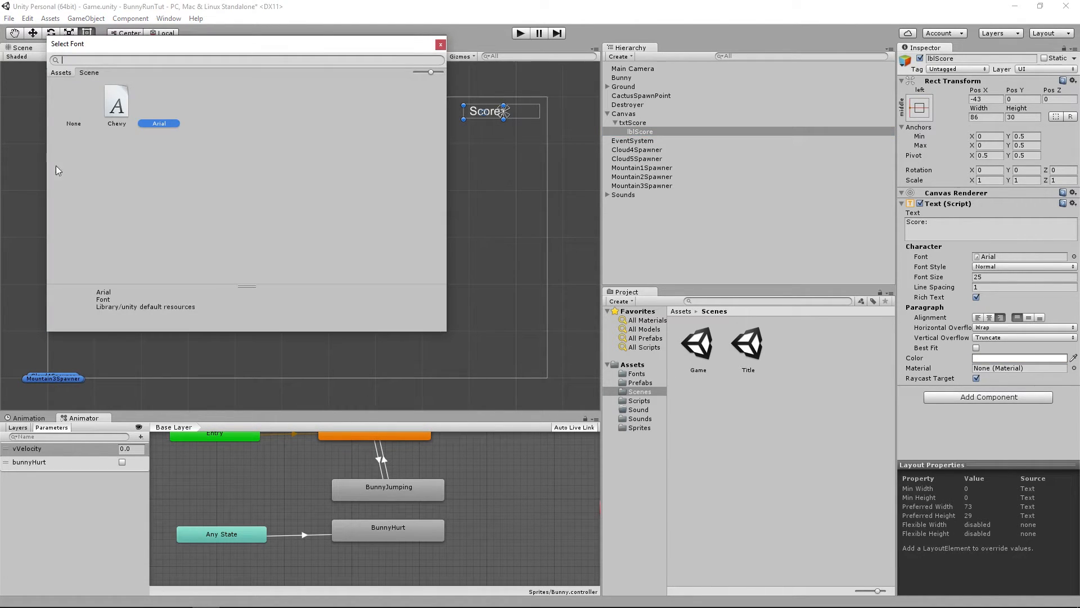
double_click(116, 111)
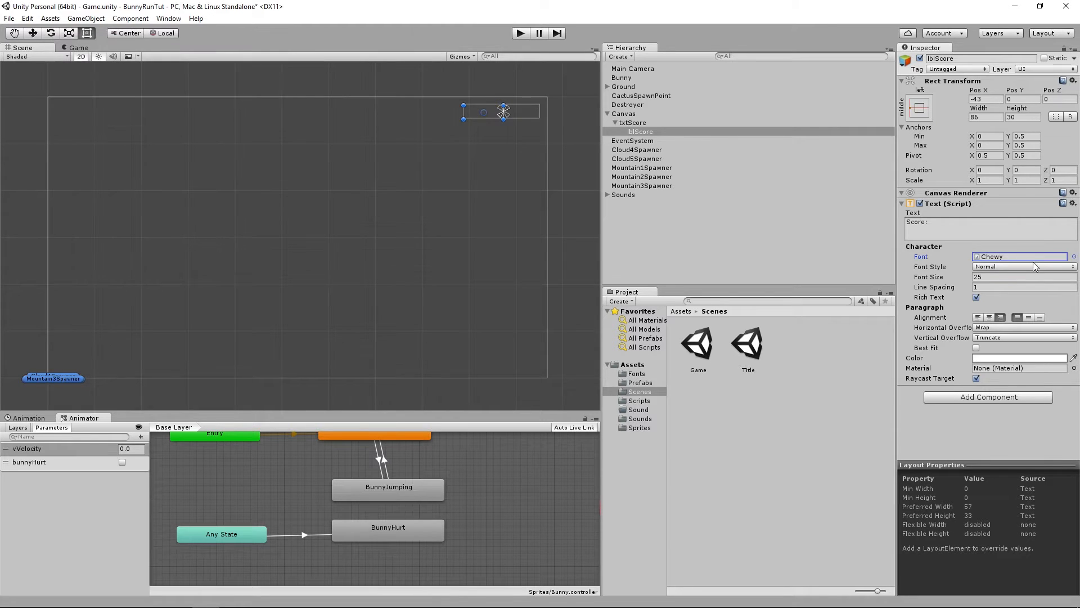
click(999, 277)
text(60)
Set the lblScore label's text colour to dark brown with R 72, G 44 and B 17
click(1007, 359)
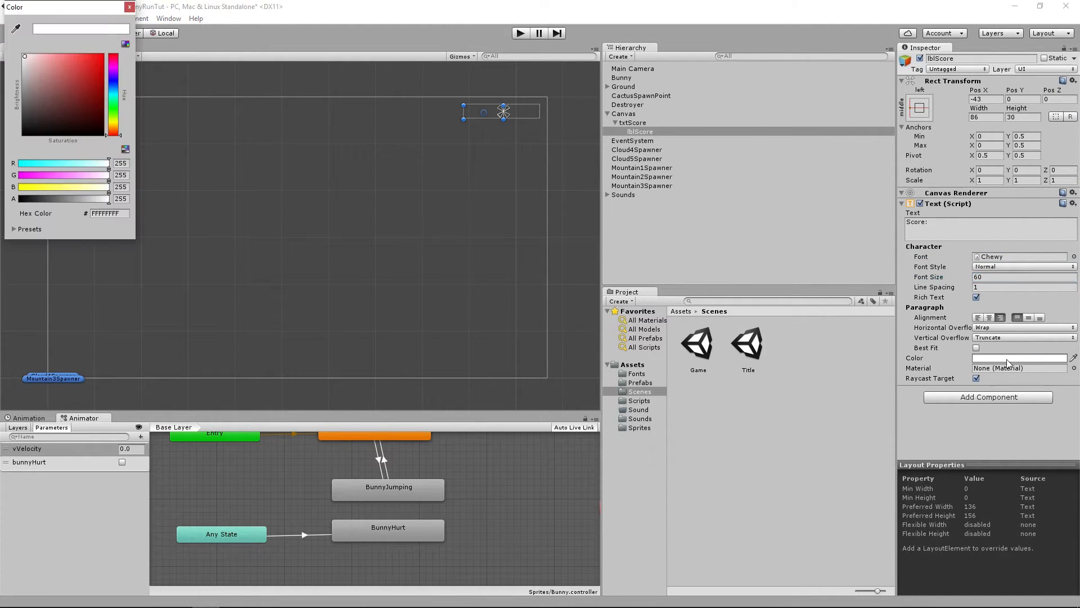
click(105, 164)
text(72)
key(Tab)
text(44)
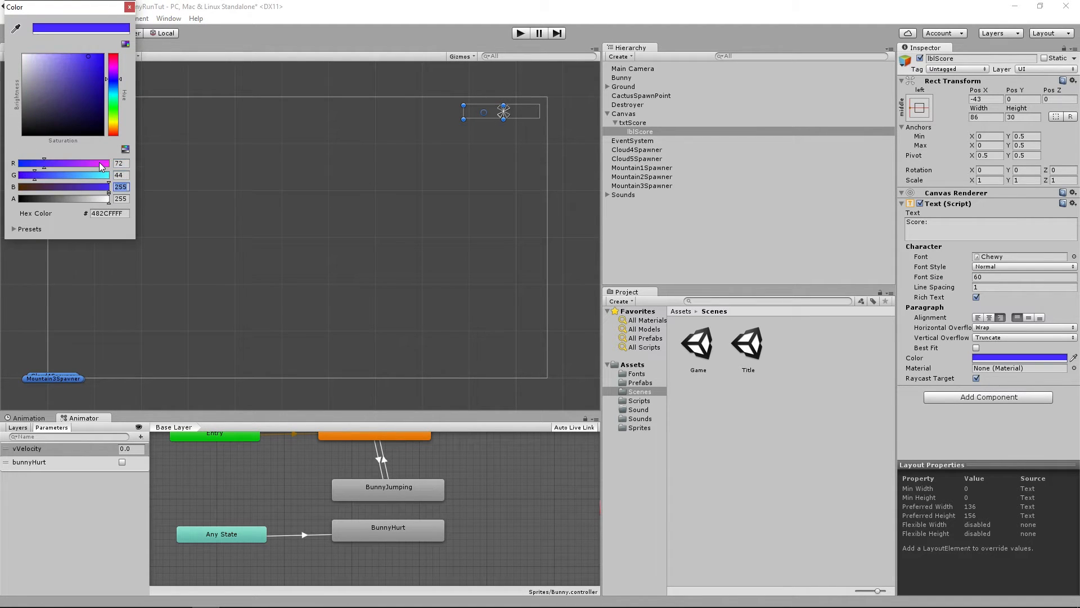
text(16)
key(BackSpace)
text(7)
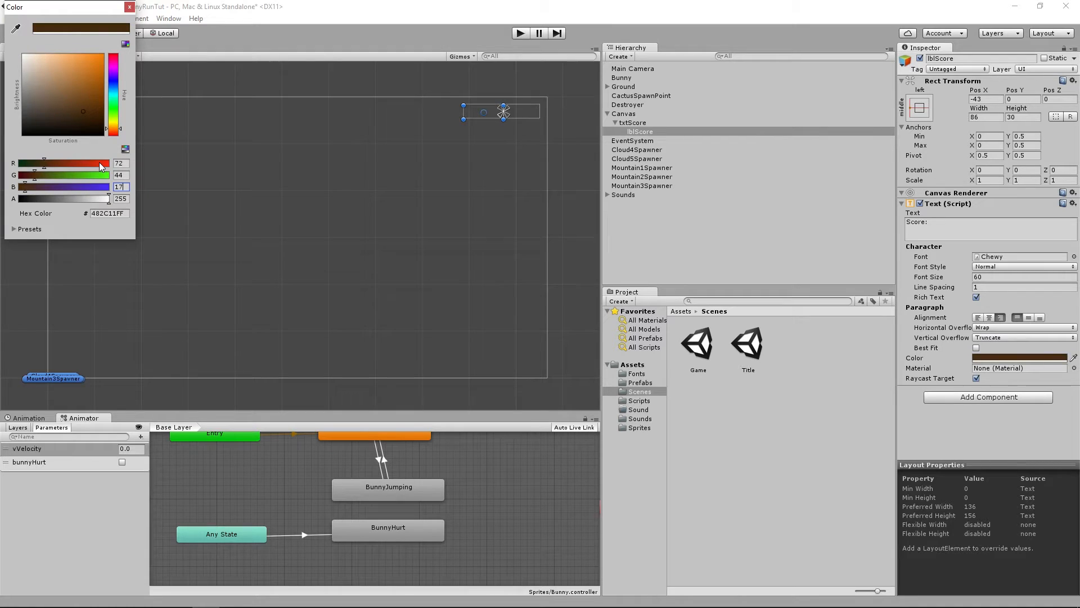
click(130, 6)
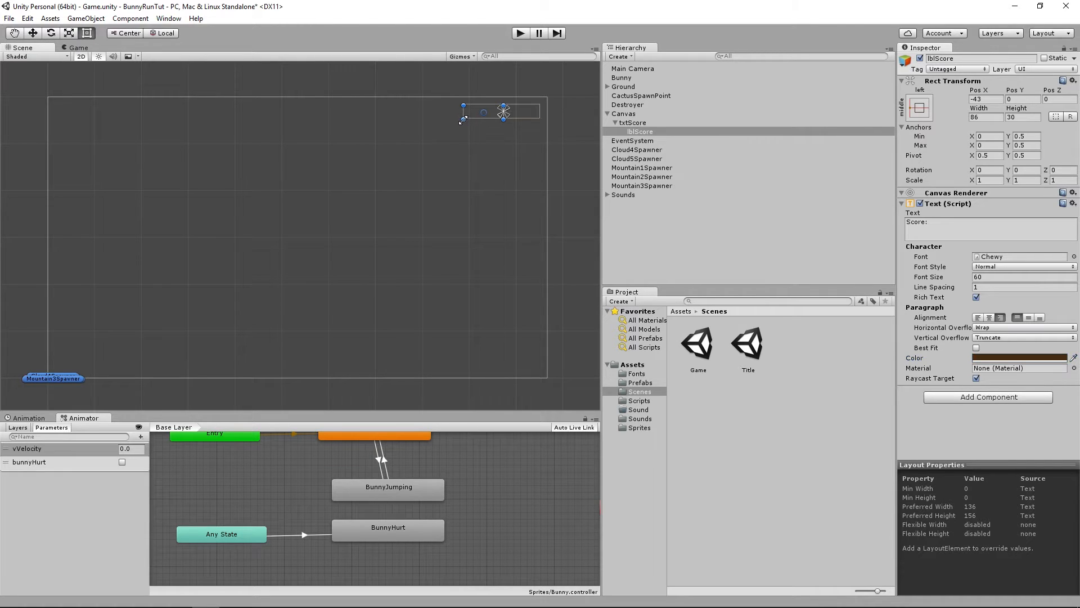
Enlarge the lblScore box to about 196 by 83 and the txtScore box enough for their larger text to fit
drag(463, 119, 412, 142)
click(525, 114)
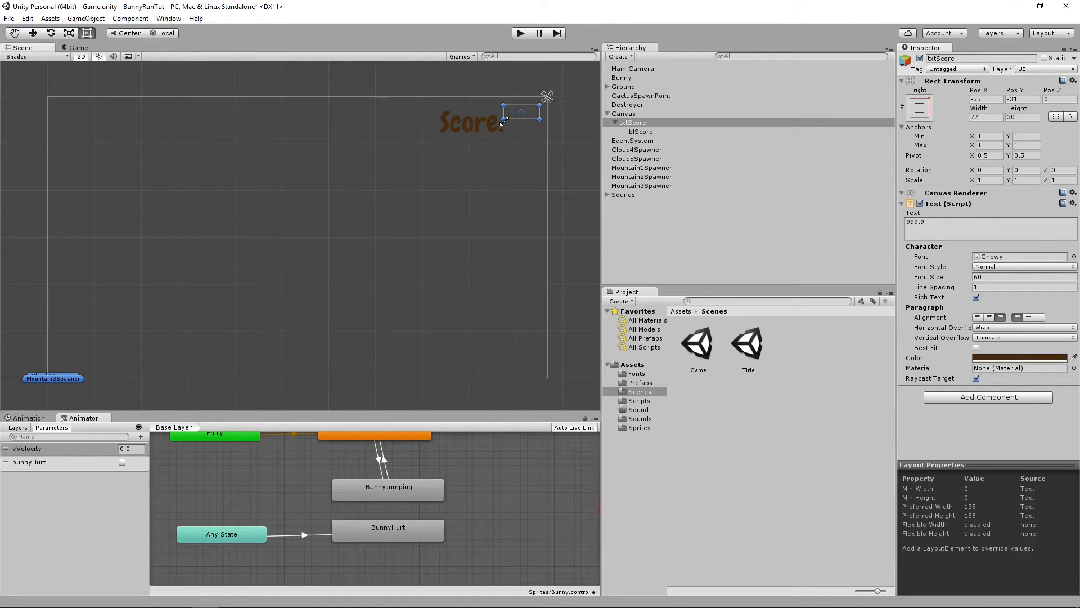
drag(503, 118, 444, 128)
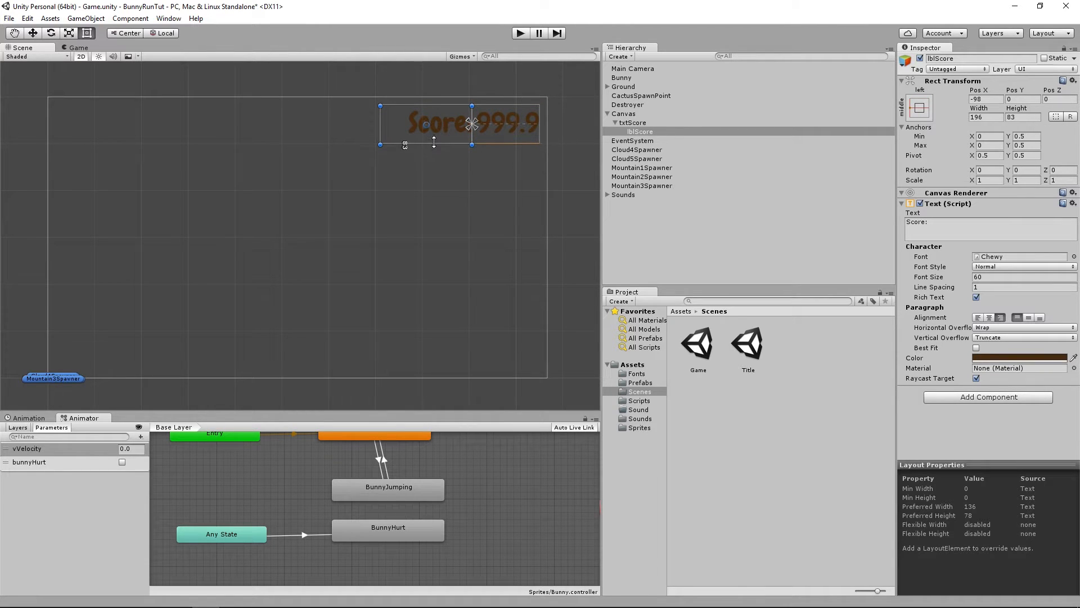
click(463, 184)
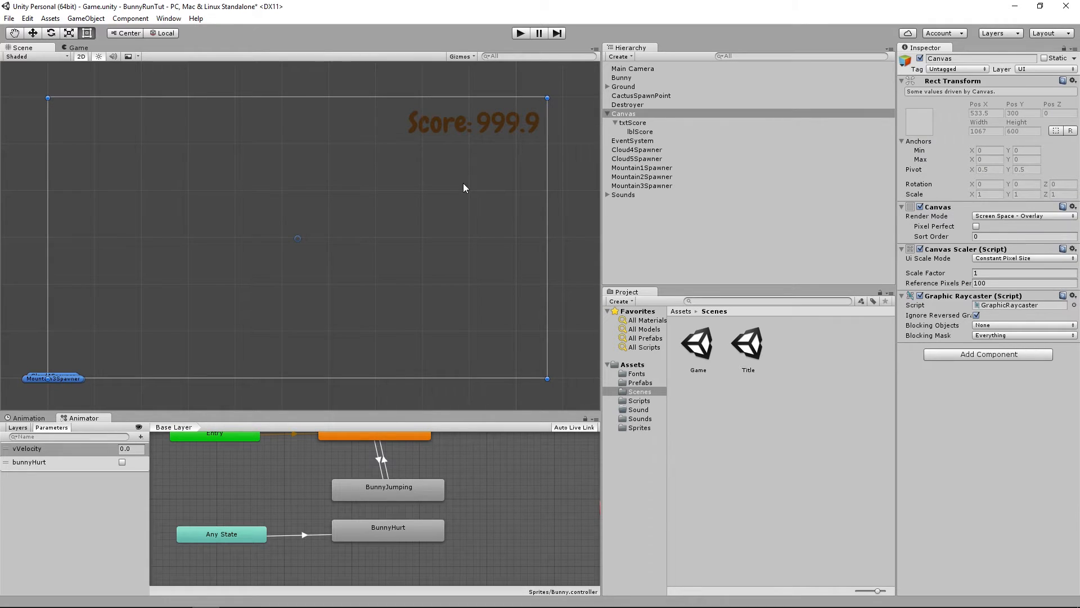
Play-test the Game scene, making the bunny jump over cacti while checking the score text, and stop playback
click(520, 33)
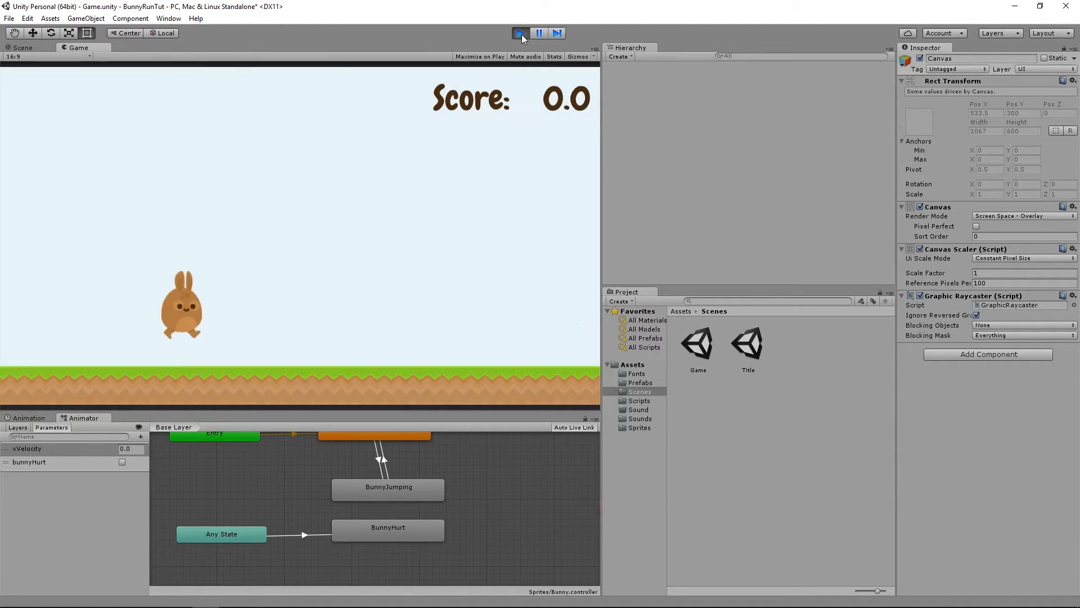
click(431, 174)
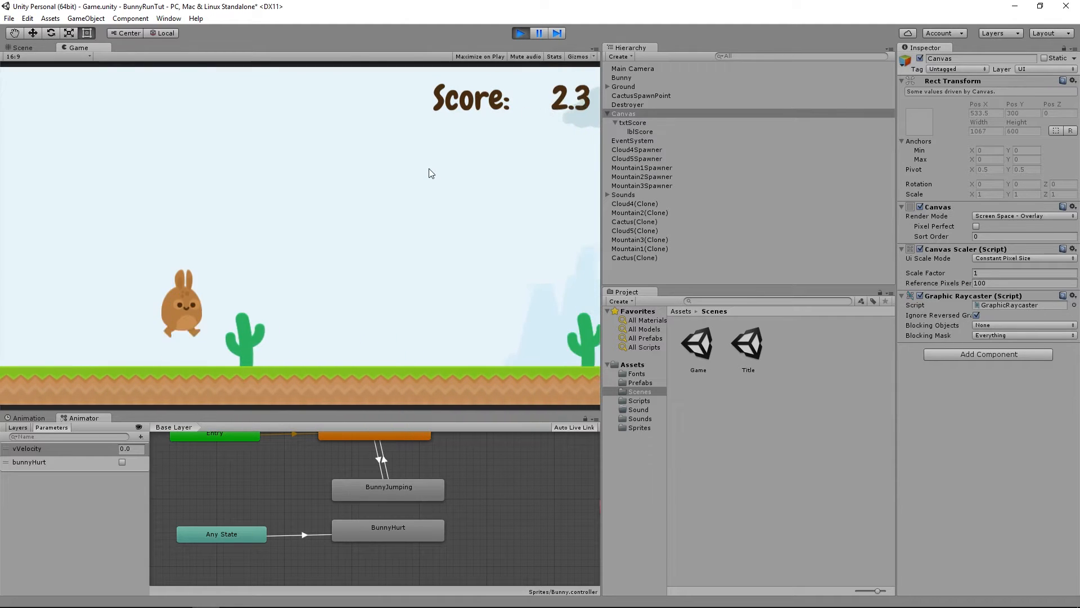
click(536, 125)
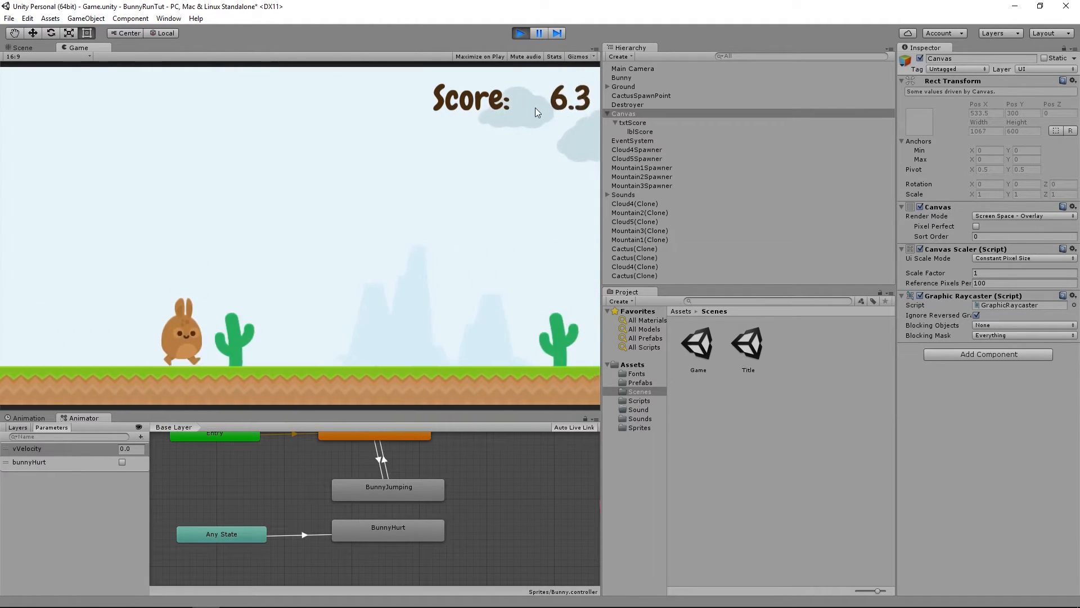
click(526, 108)
click(503, 144)
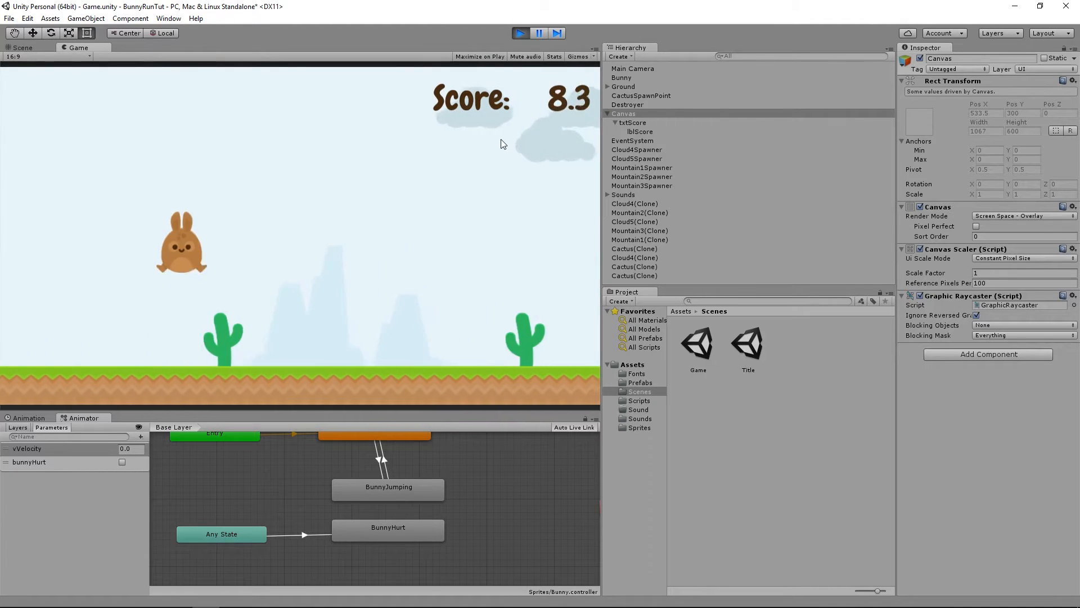
click(501, 144)
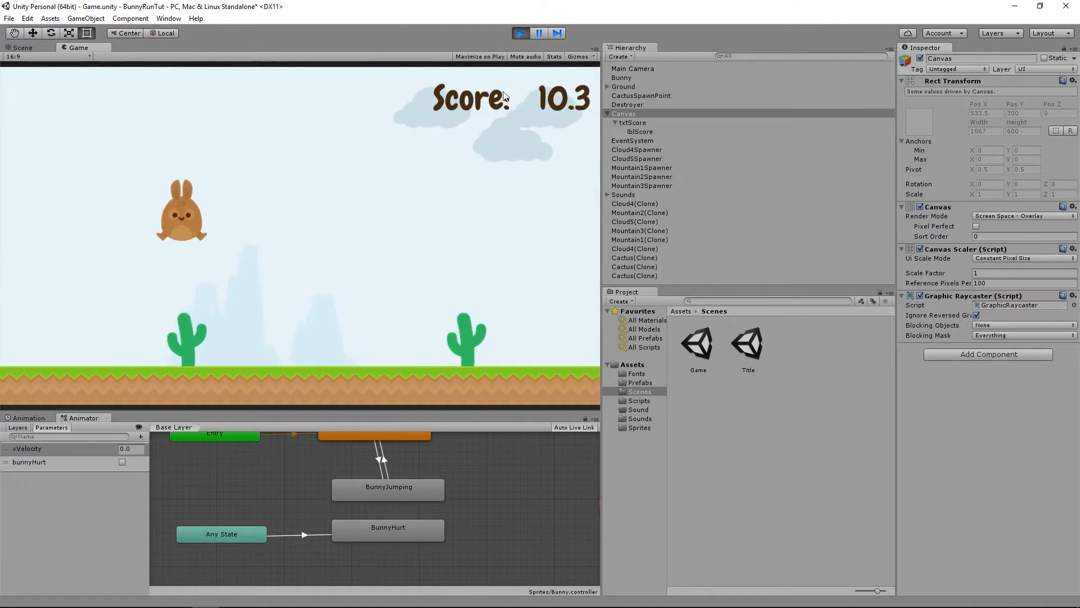
click(520, 33)
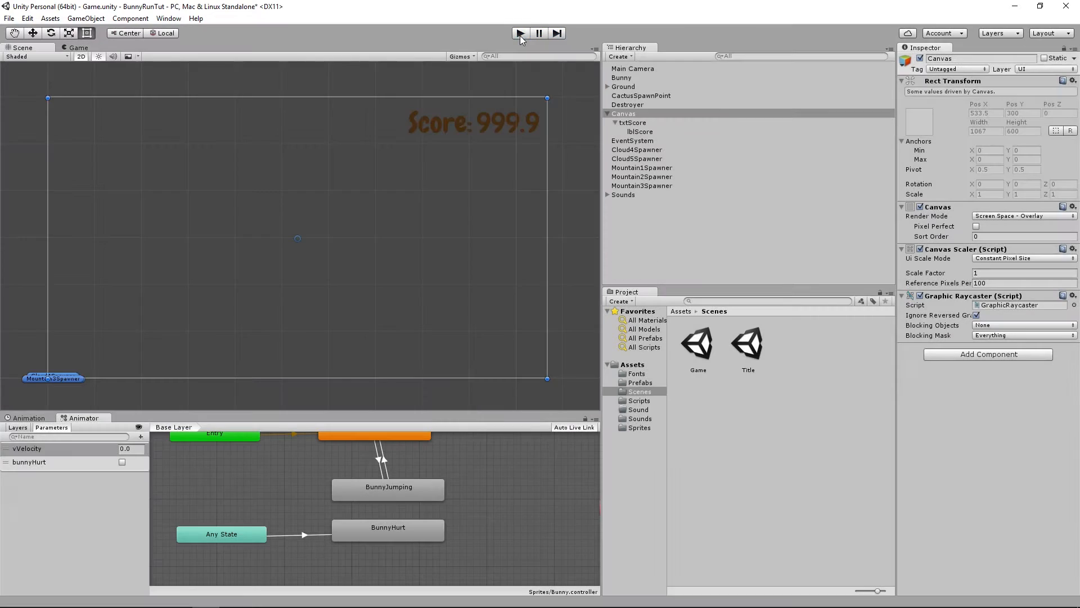
Save the Game scene and open the Title scene from the Scenes folder
click(9, 18)
click(37, 60)
double_click(749, 352)
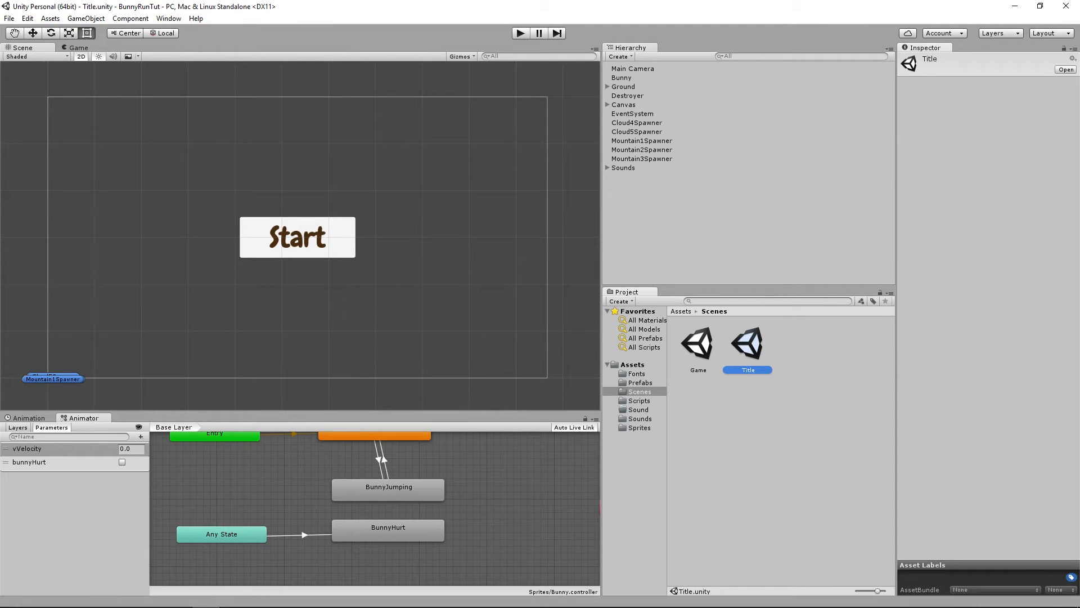
Switch to Chrome and look over the Inkscape home page for where to download the program
click(181, 605)
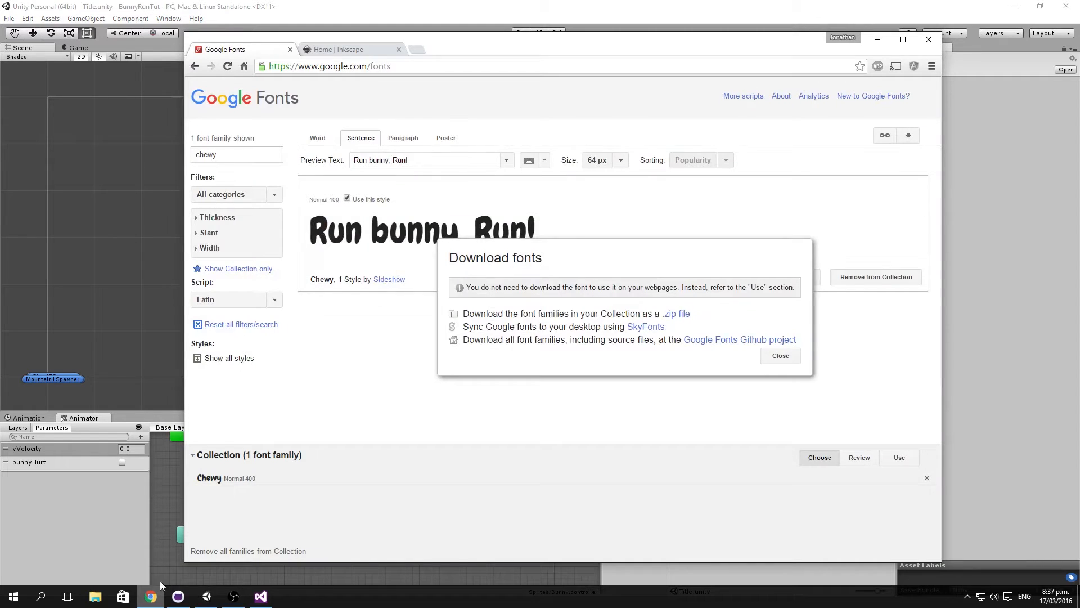
click(345, 50)
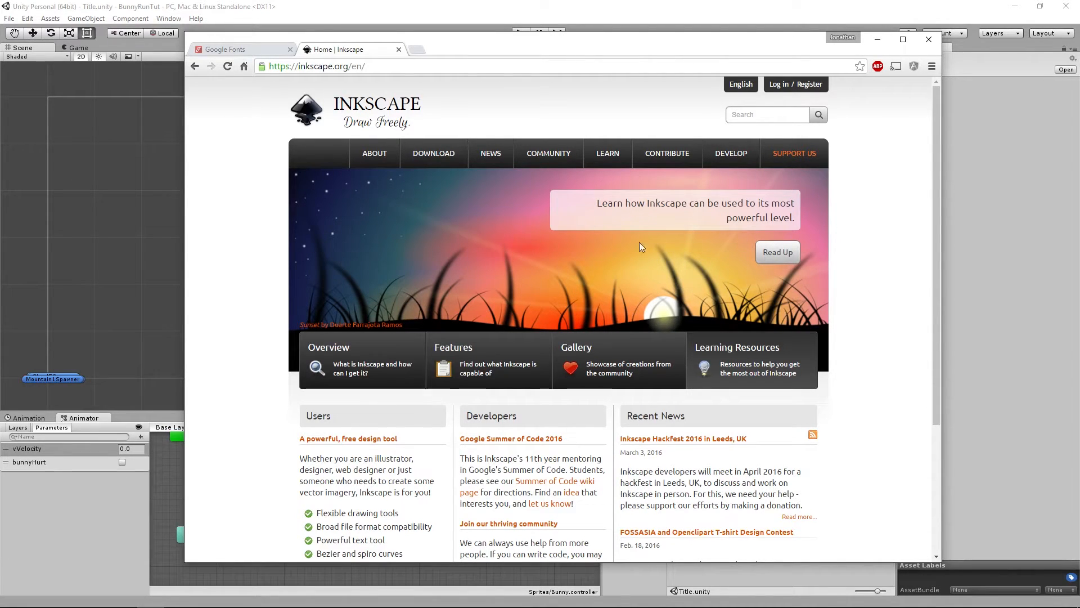
scroll(624, 315, down, 3)
scroll(623, 315, up, 3)
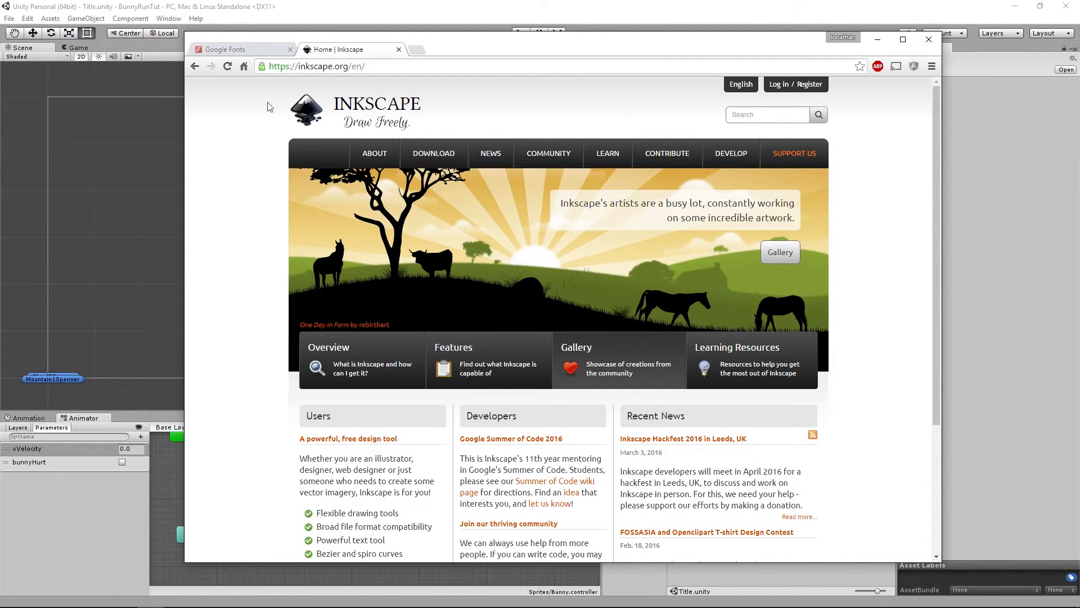
mouse_move(433, 154)
Minimise Chrome and Unity to reveal the desktop and open the c:\windows\fonts folder in File Explorer
click(883, 40)
click(1016, 7)
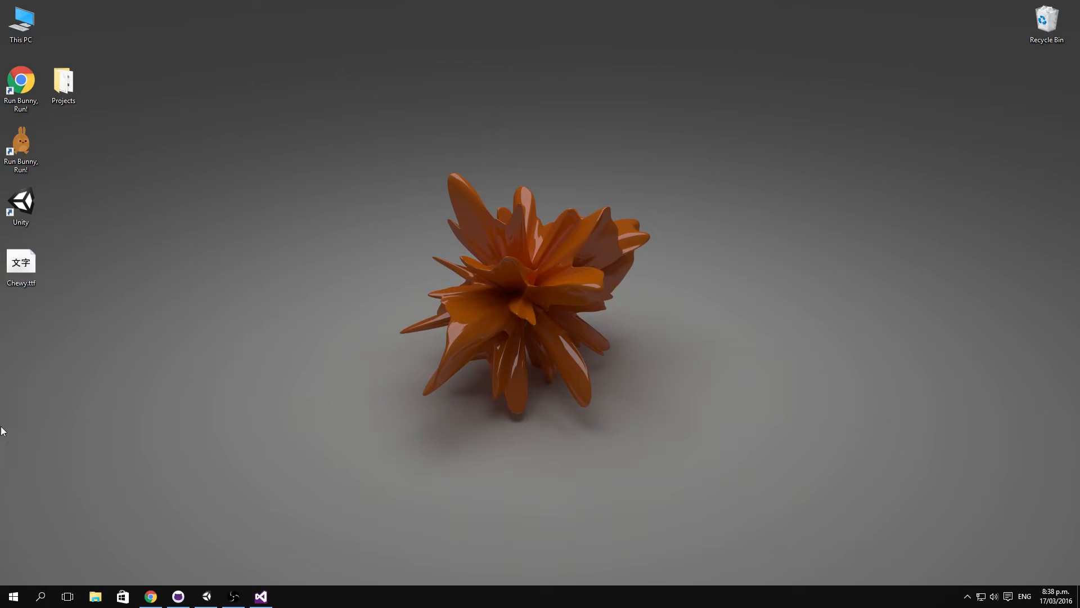
click(97, 601)
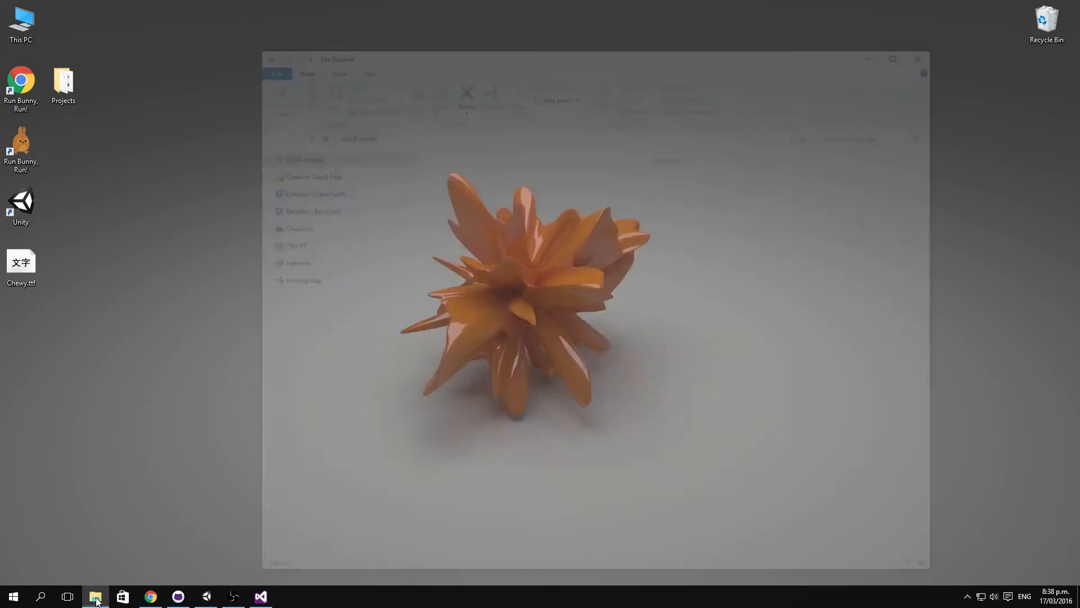
click(487, 135)
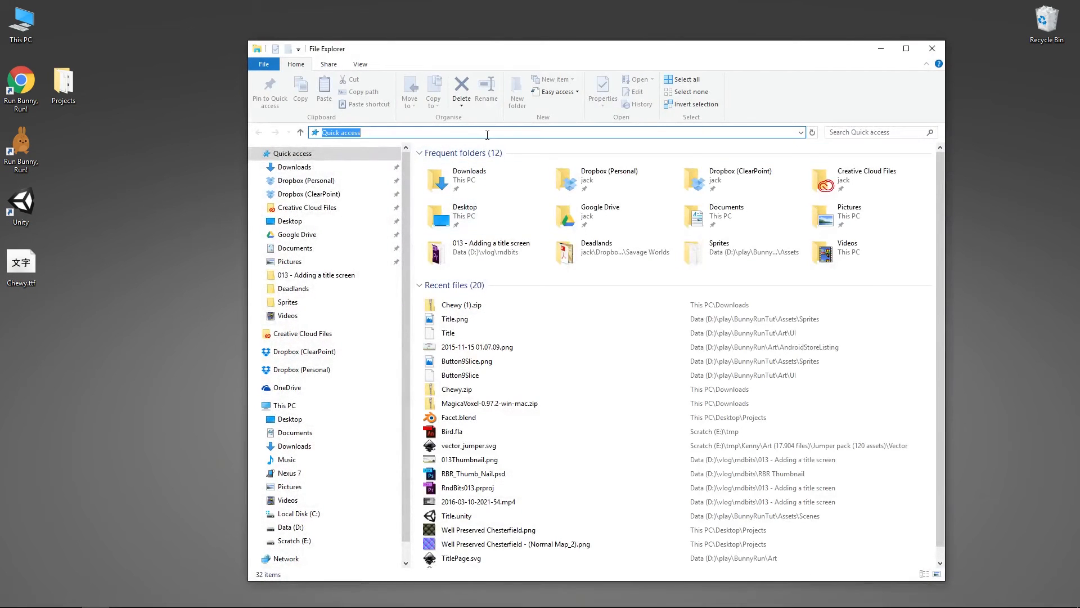
text(c:\windo)
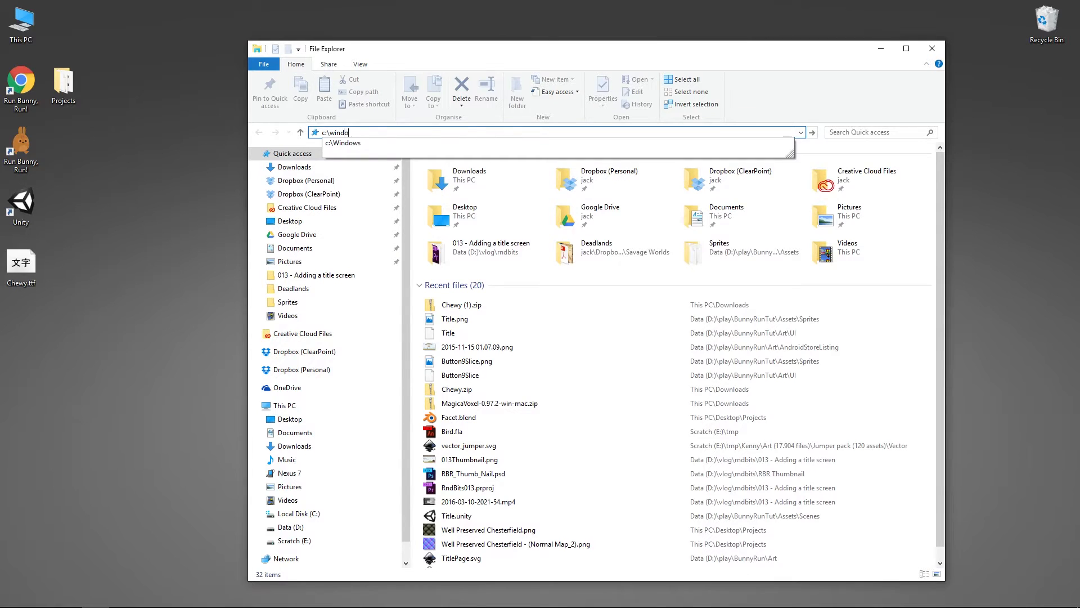
text(ws\fonts)
key(Return)
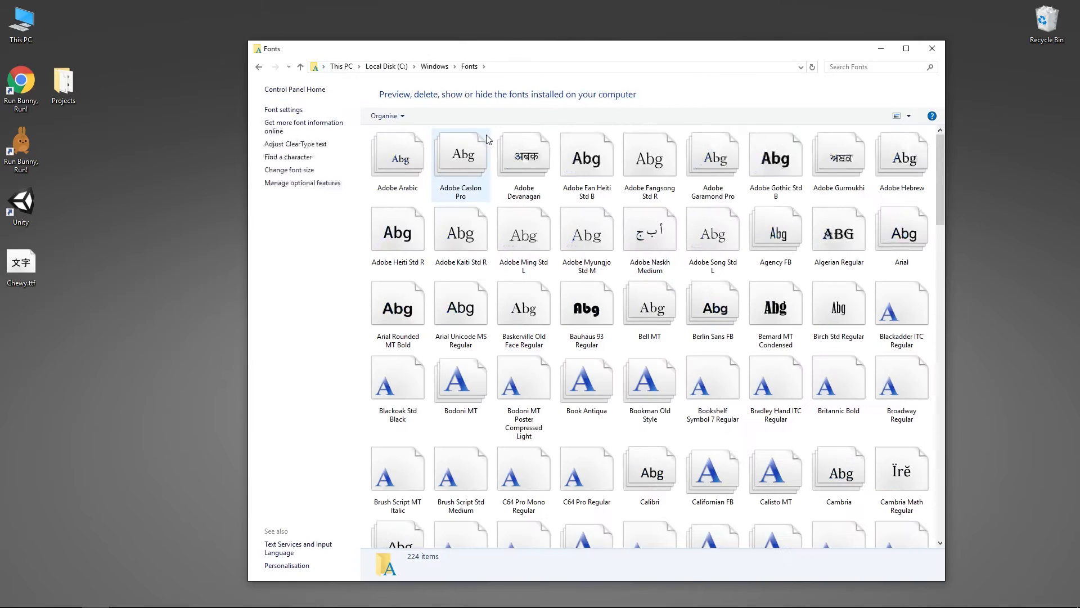
Install Chewy.ttf from the desktop into the Fonts folder, replacing the existing Chewy font, and close the folder window
drag(22, 264, 618, 344)
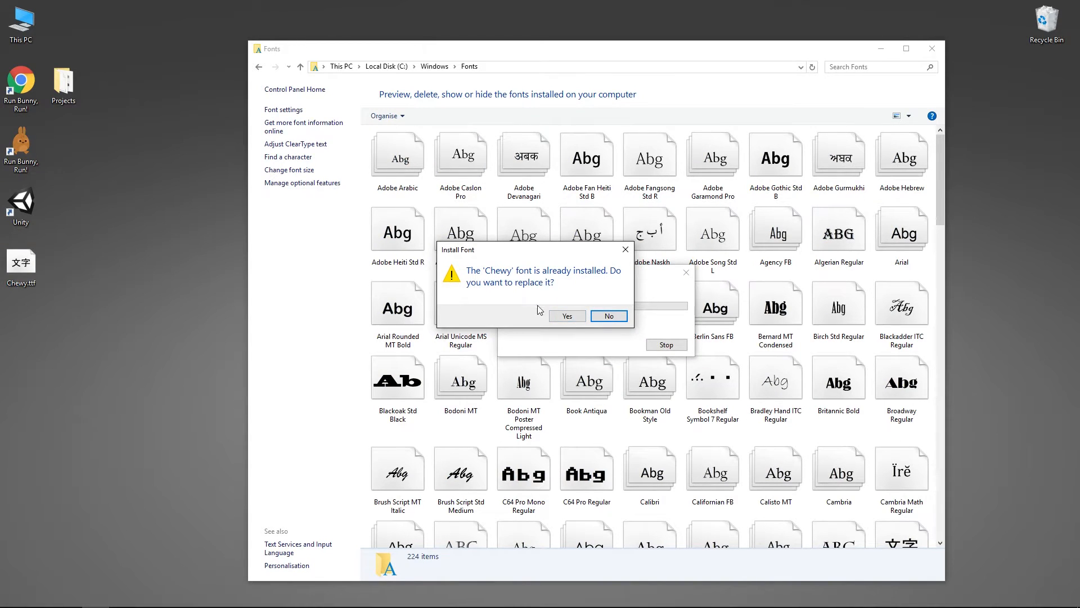
click(568, 316)
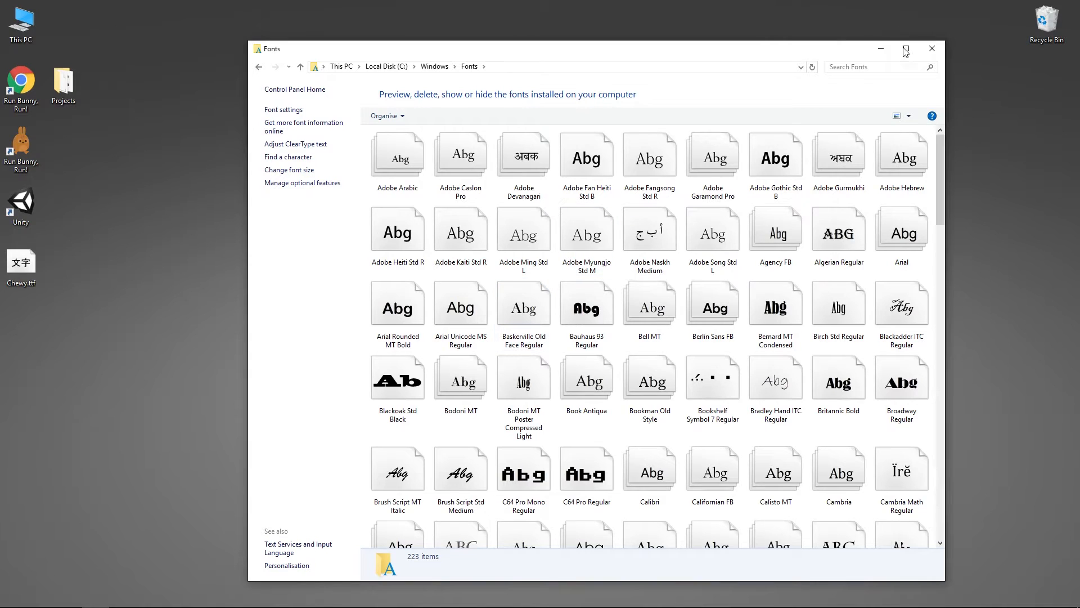
click(939, 52)
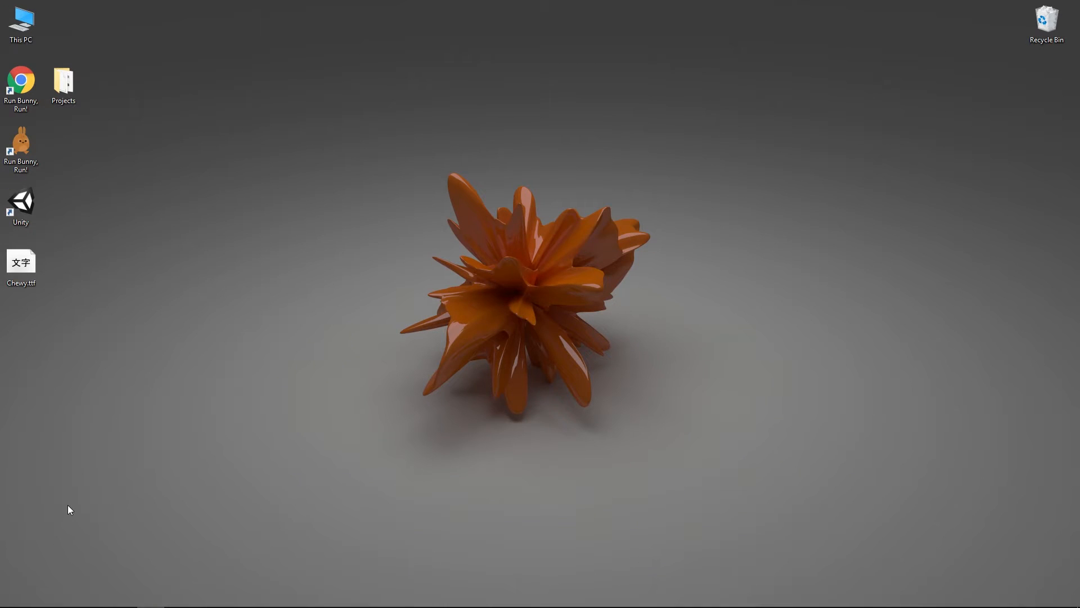
Search Windows for inkscape and launch Inkscape
key(super)
text(i)
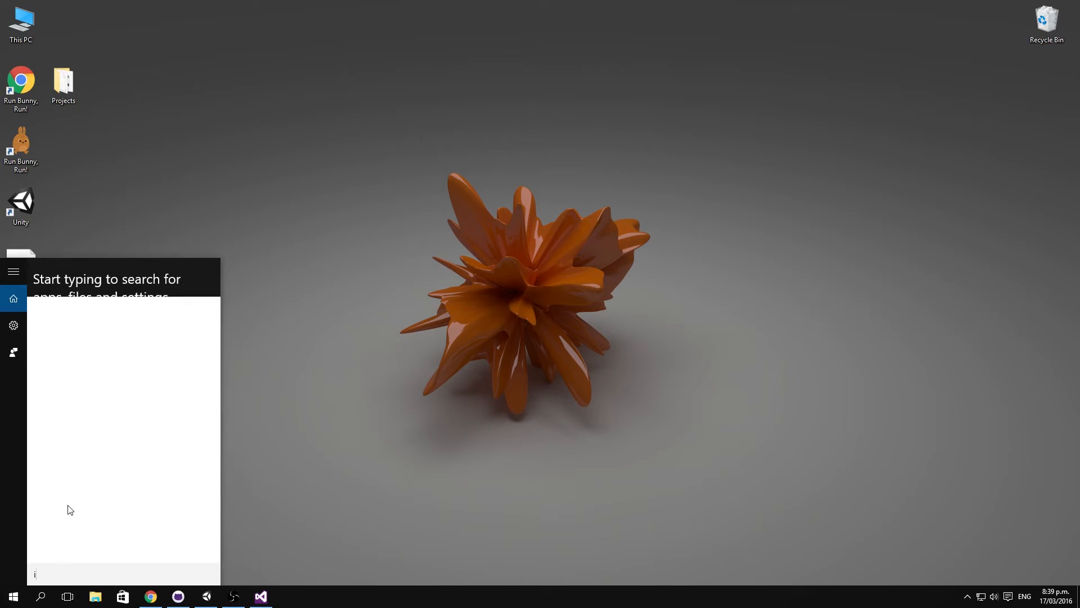
text(nkscape)
key(Return)
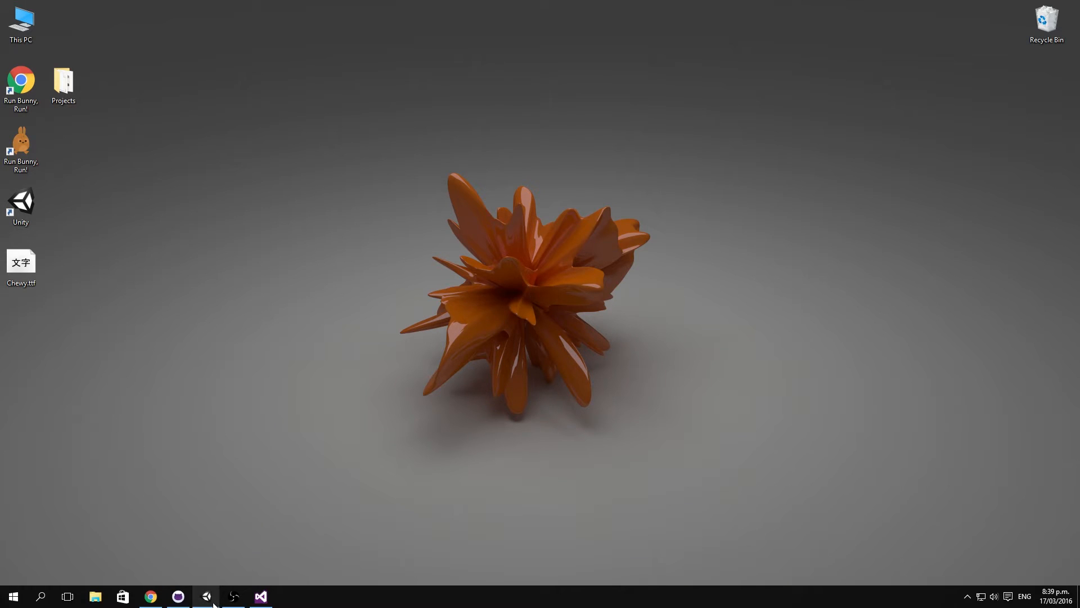
Switch to Unity, expand the Canvas in the Title scene and select its btnStart button
mouse_move(214, 604)
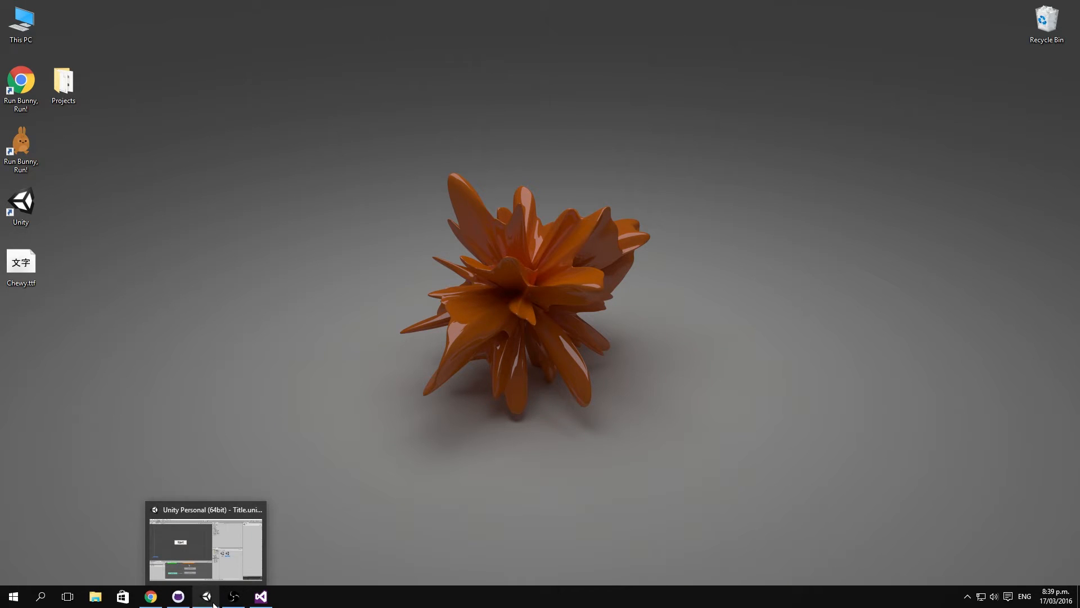
click(214, 605)
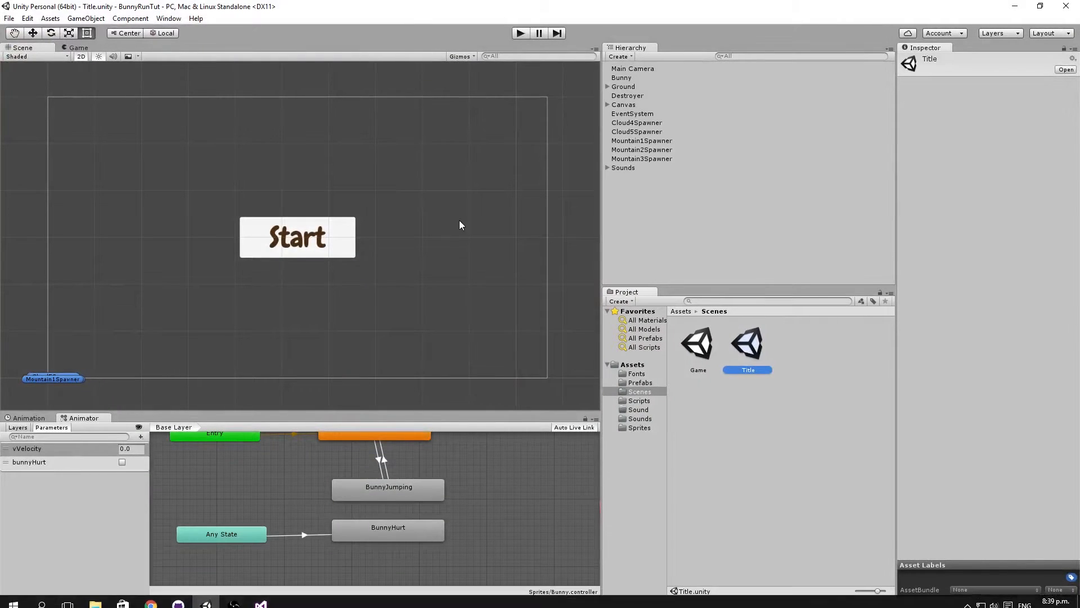
click(608, 105)
click(634, 114)
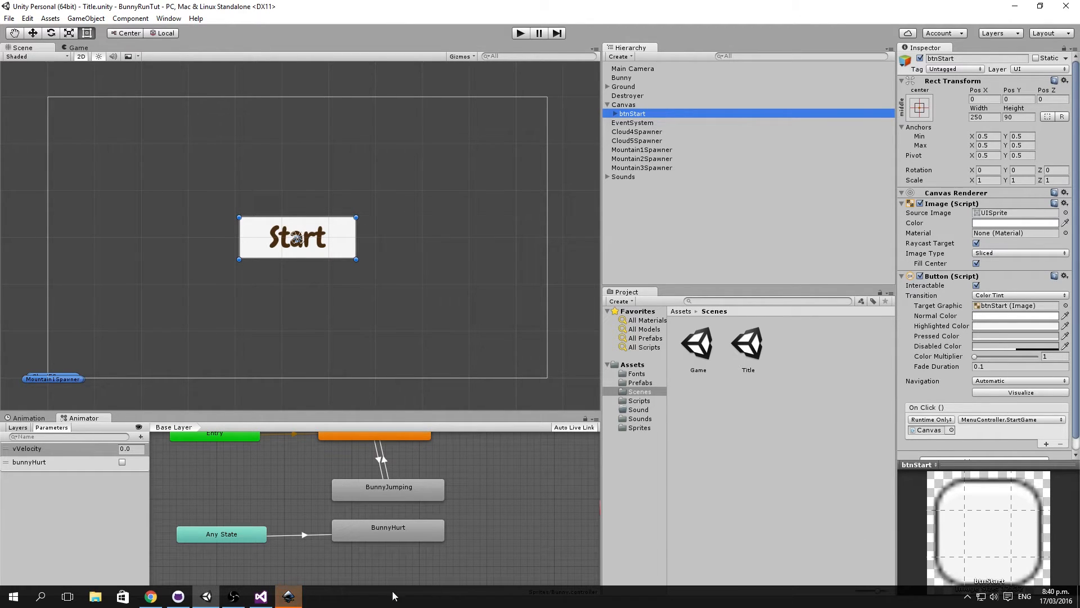
click(207, 598)
click(206, 598)
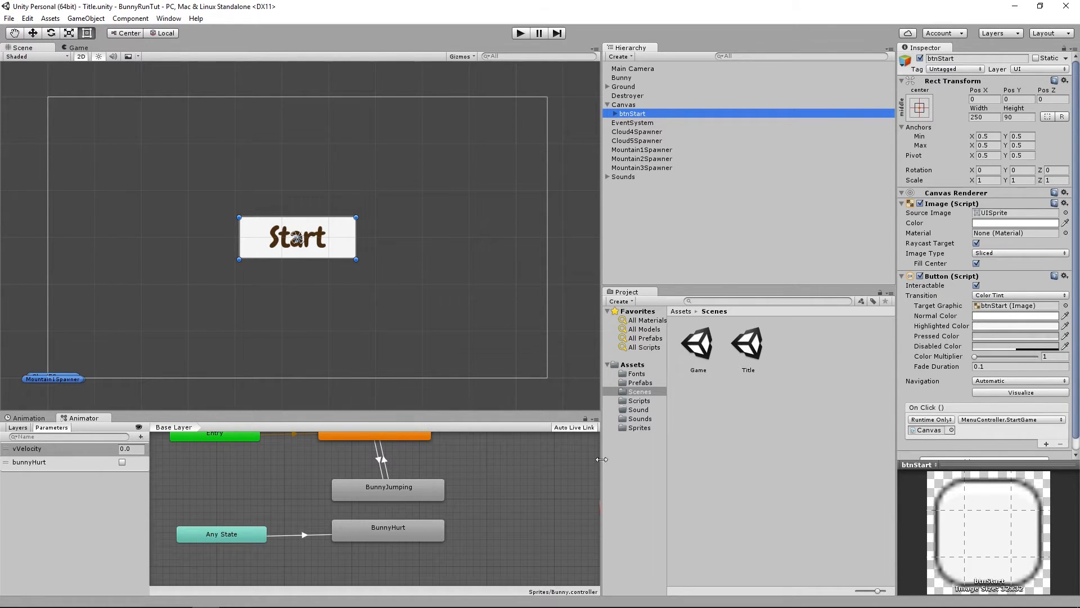
click(170, 241)
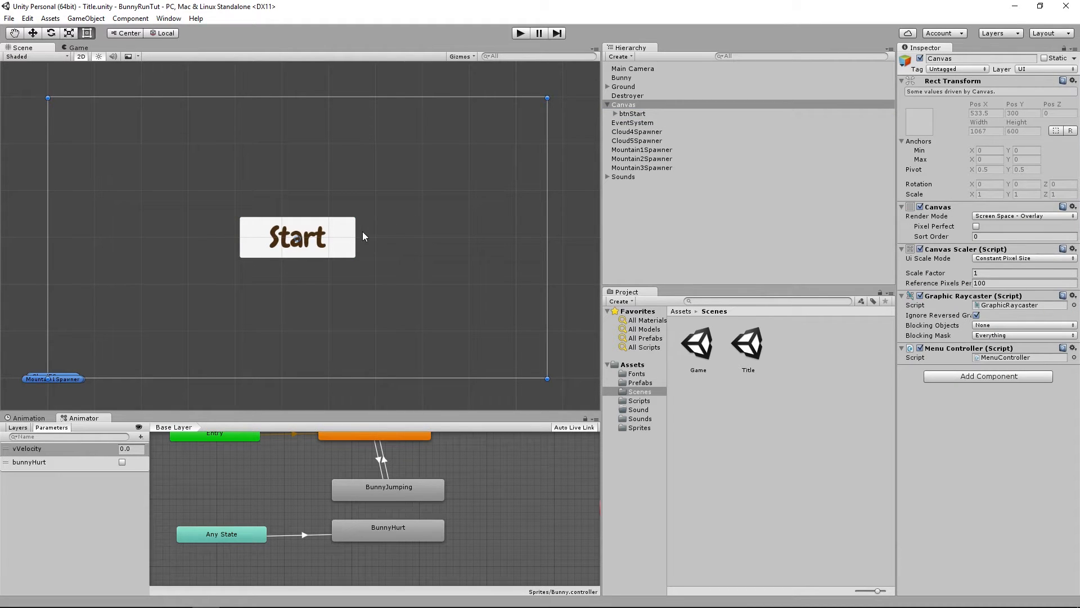
click(631, 114)
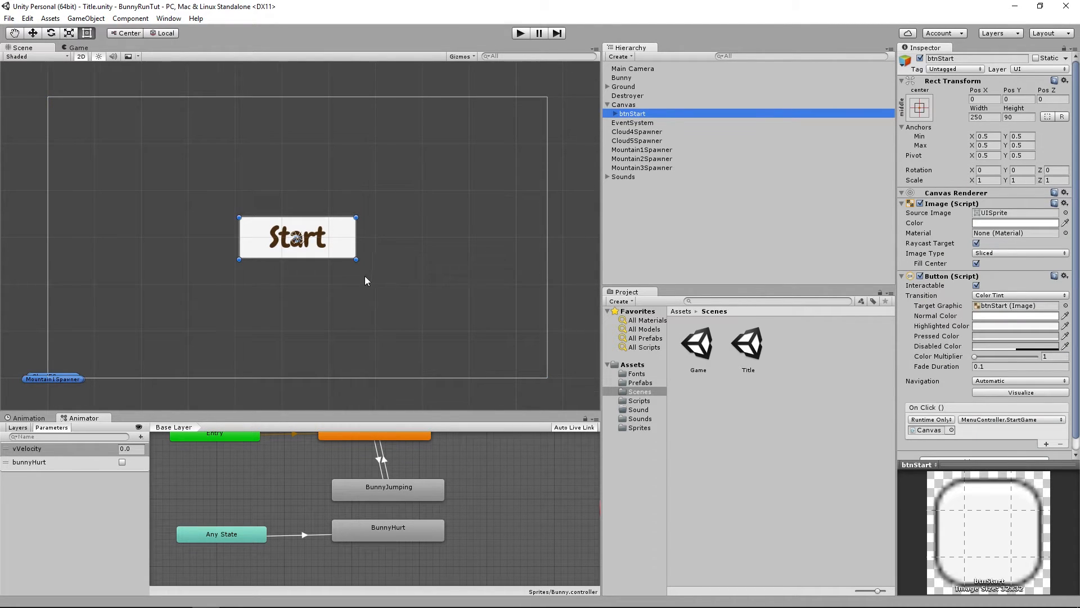
Examine btnStart's corners and sliced sprite up close and check how the button looks in the Game view
scroll(366, 280, up, 15)
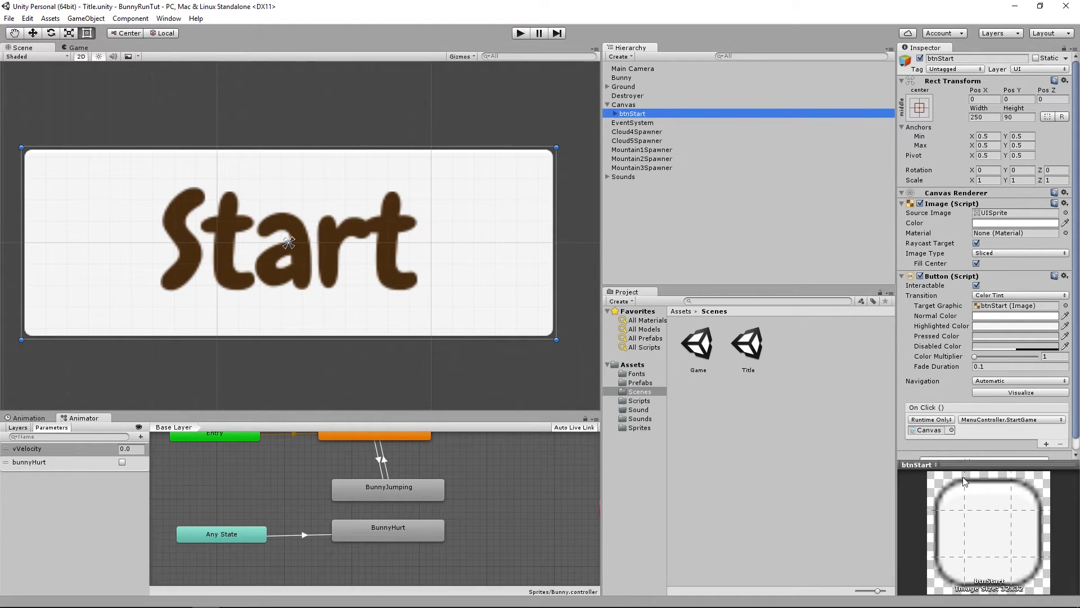
mouse_move(979, 605)
scroll(396, 265, down, 1)
scroll(395, 265, down, 5)
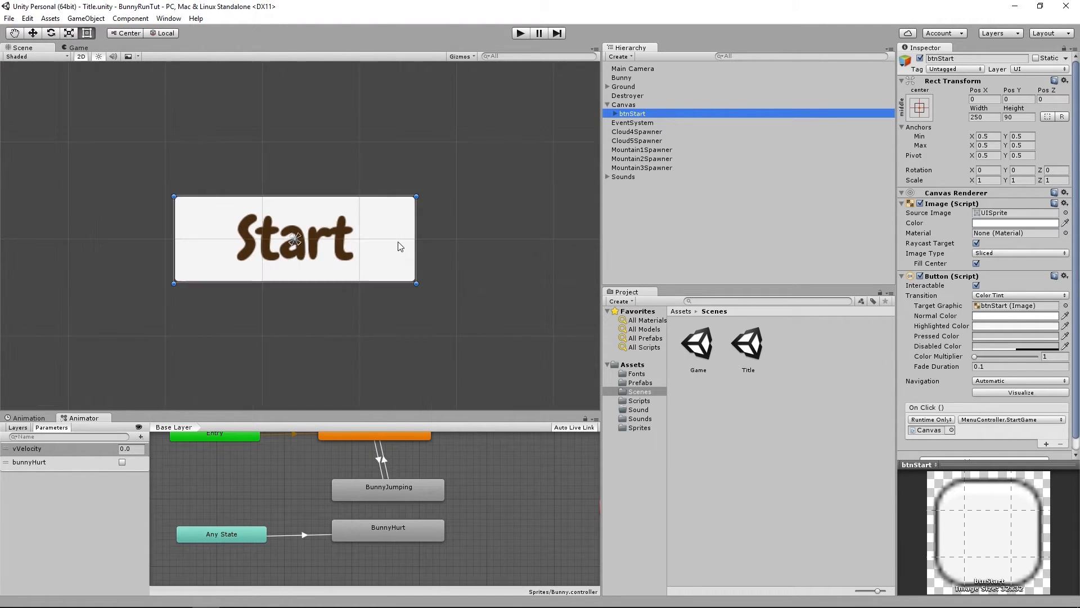
click(77, 48)
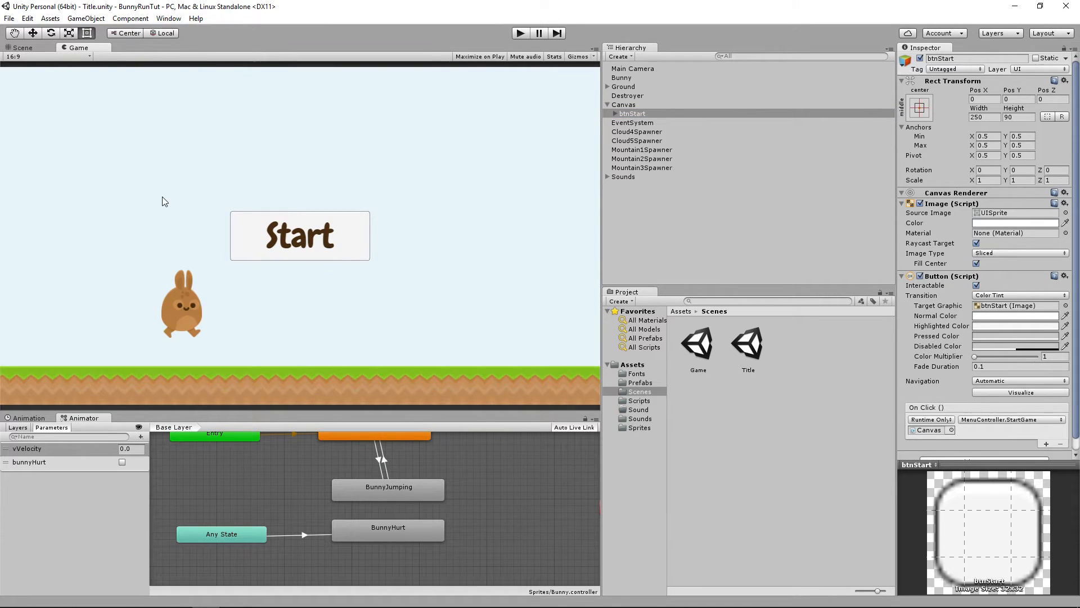
click(22, 48)
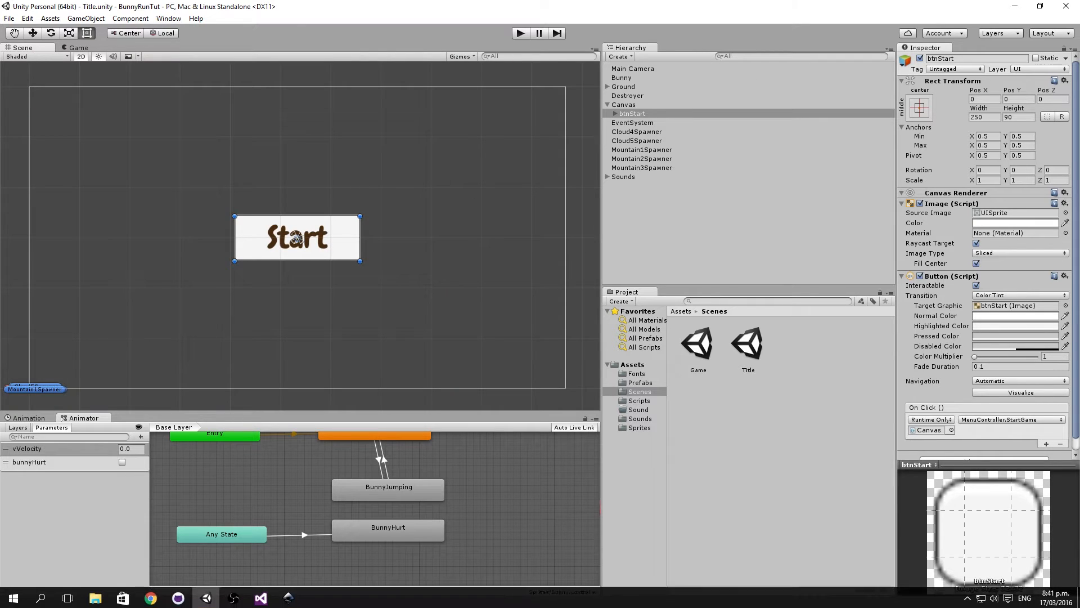
Switch to Inkscape and close the Fill and Stroke, Export PNG Image, and Align and Distribute dialogs
click(289, 600)
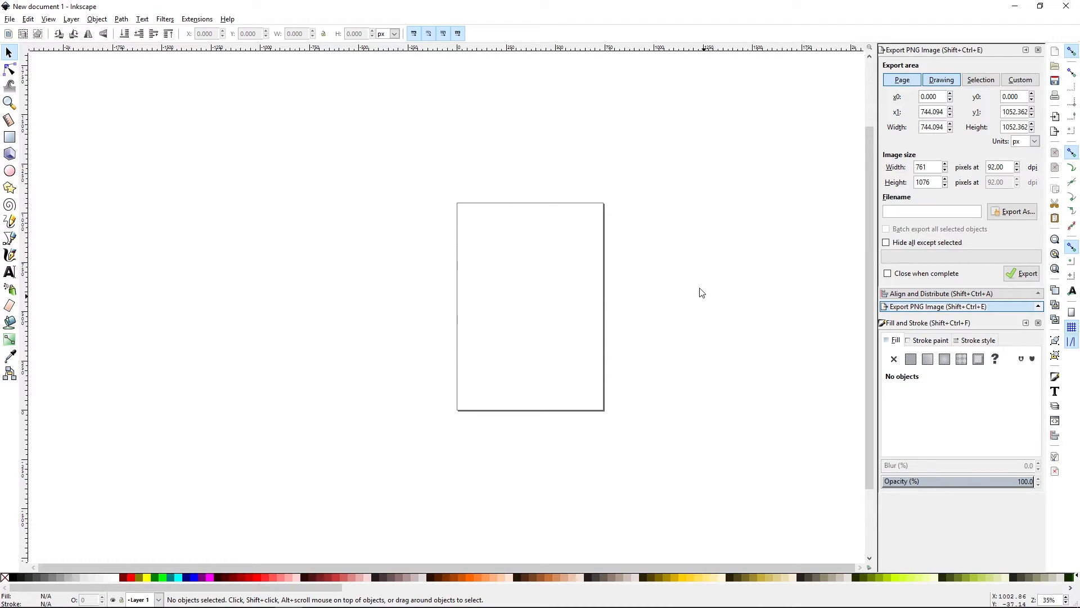
click(1038, 322)
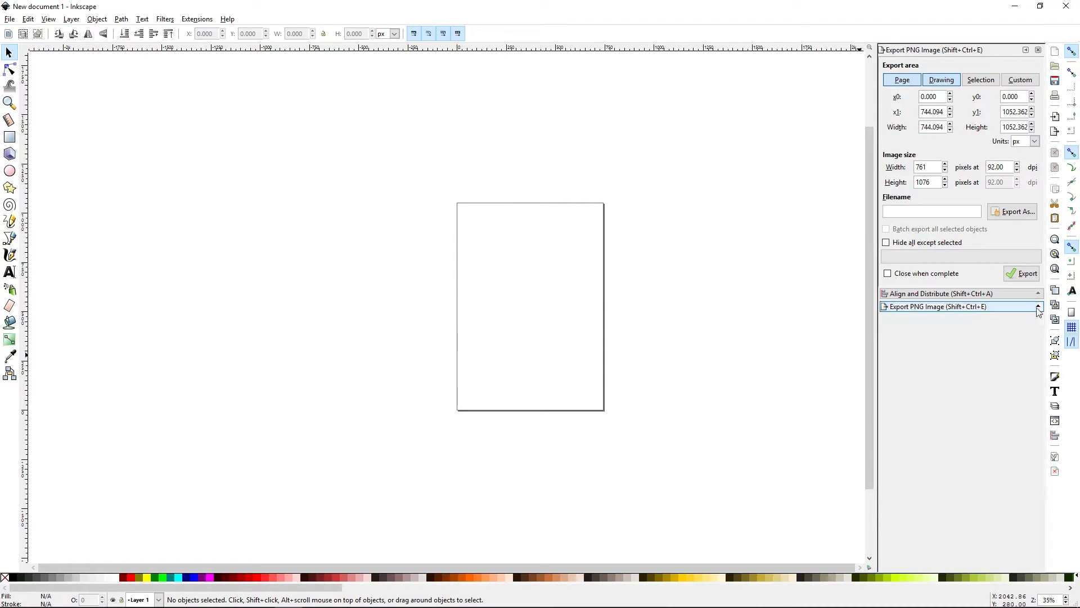
click(1038, 50)
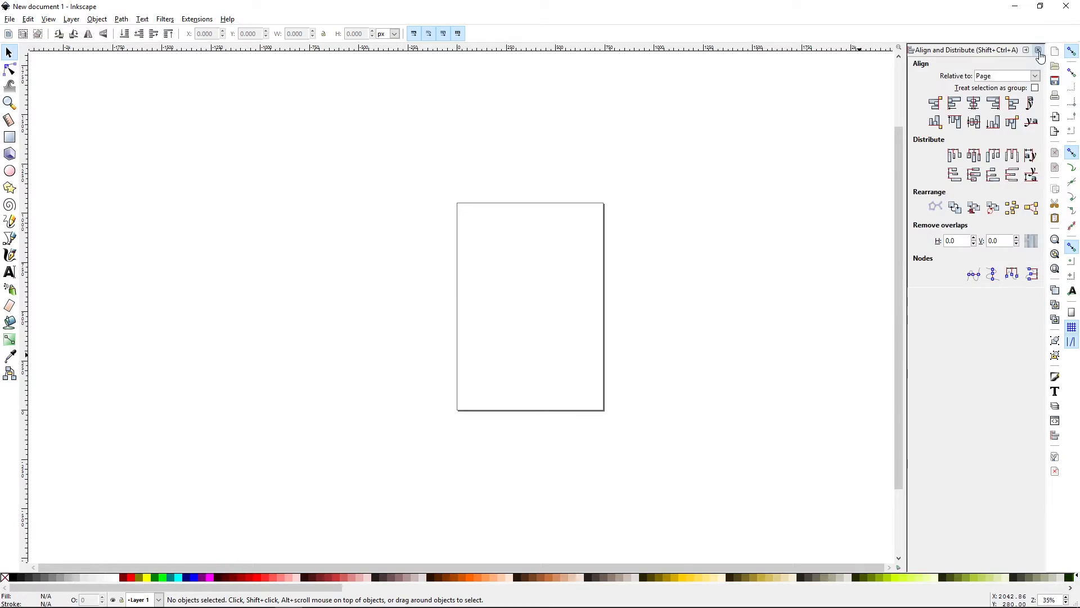
click(1038, 50)
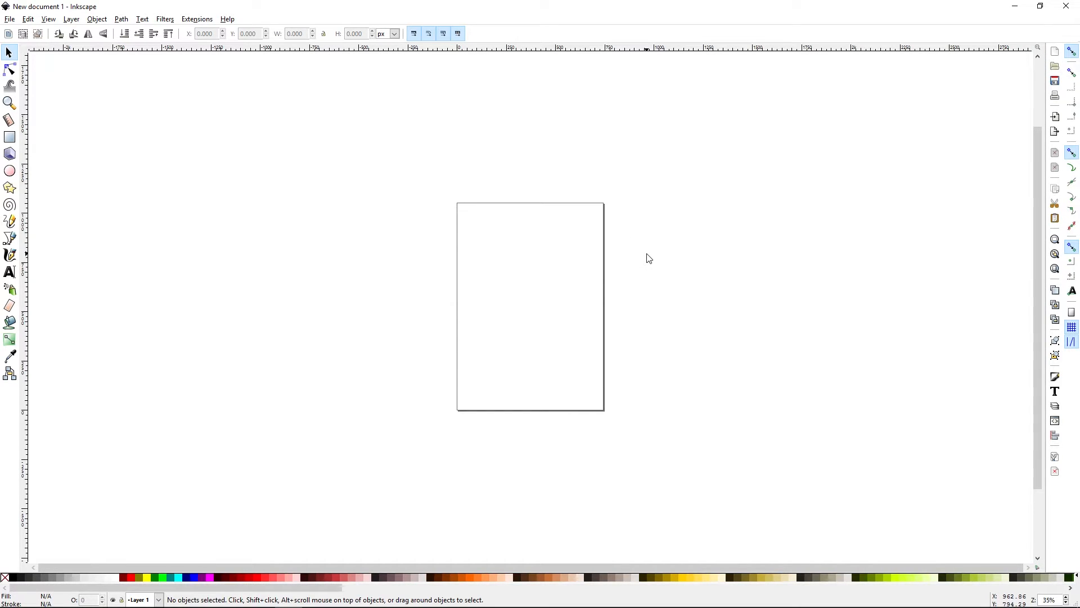
Set the new Inkscape document's custom page size to 32 by 32 px in Document Properties and close the dialog
click(10, 19)
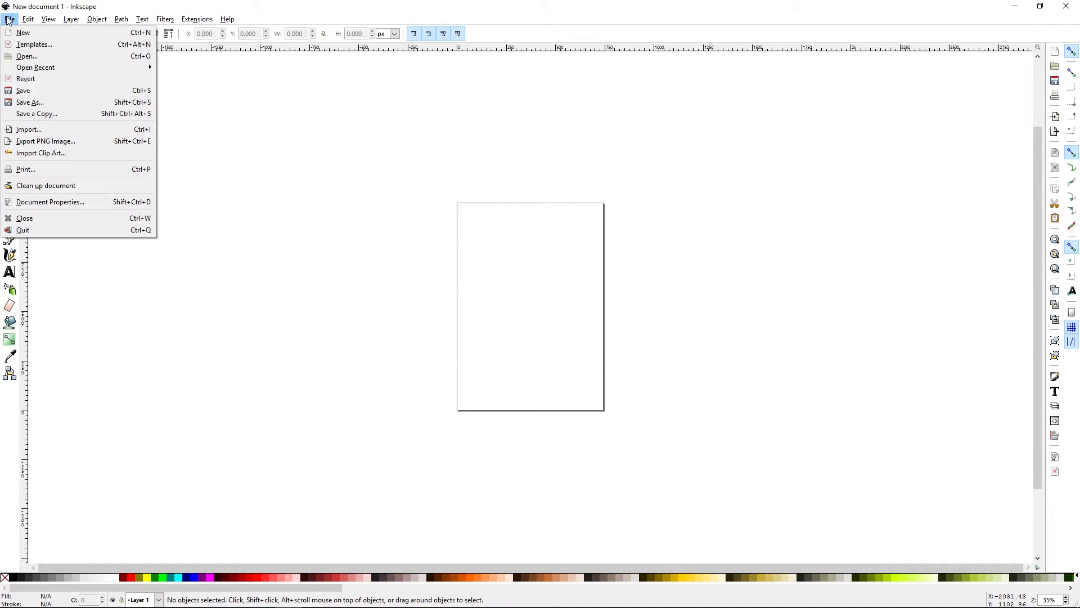
click(81, 202)
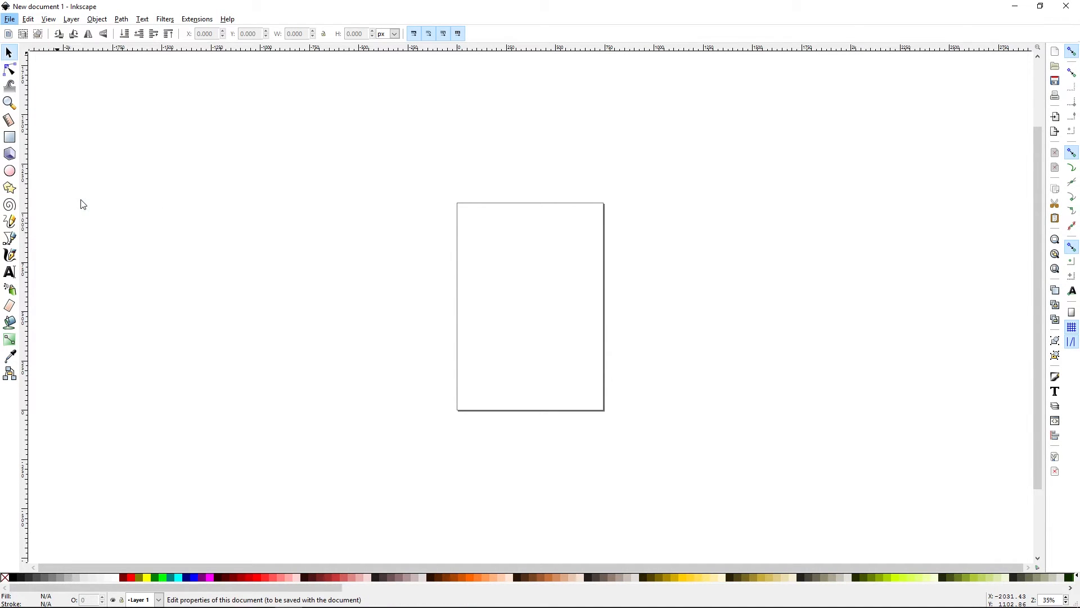
drag(967, 17, 825, 57)
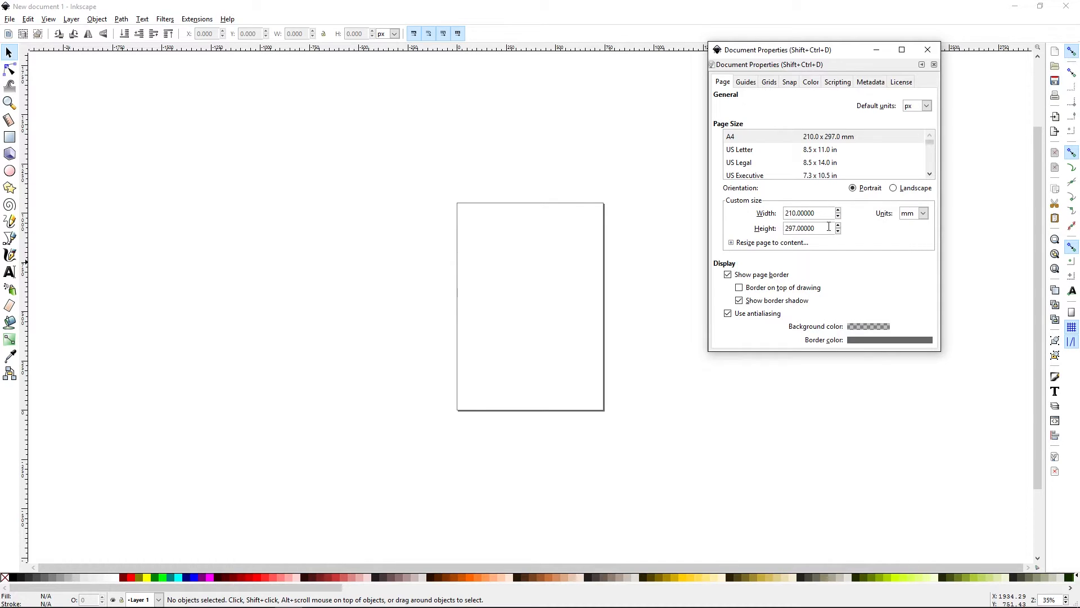
click(924, 214)
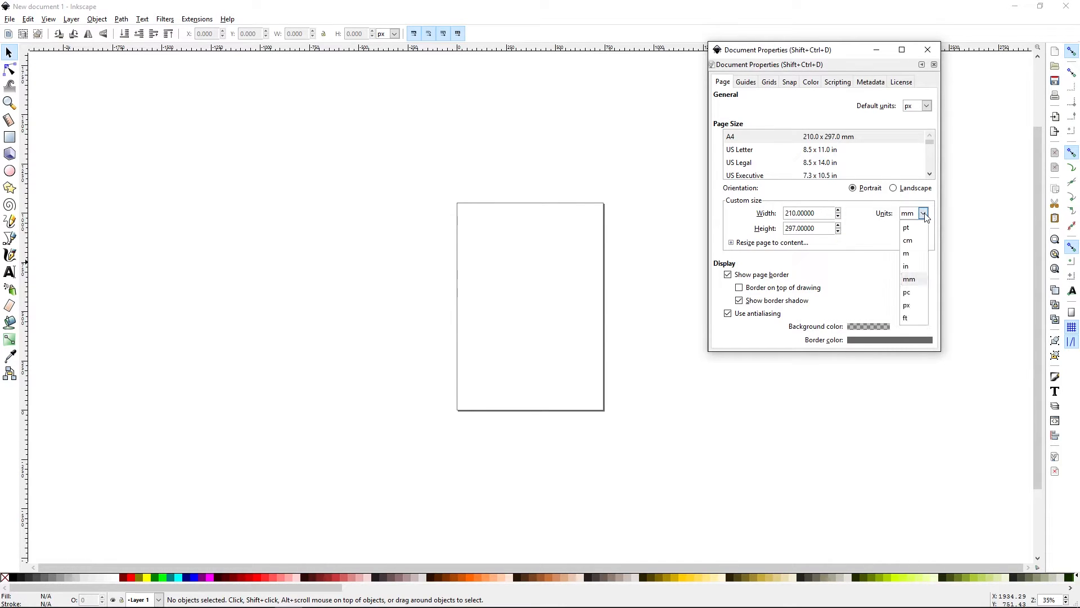
click(907, 305)
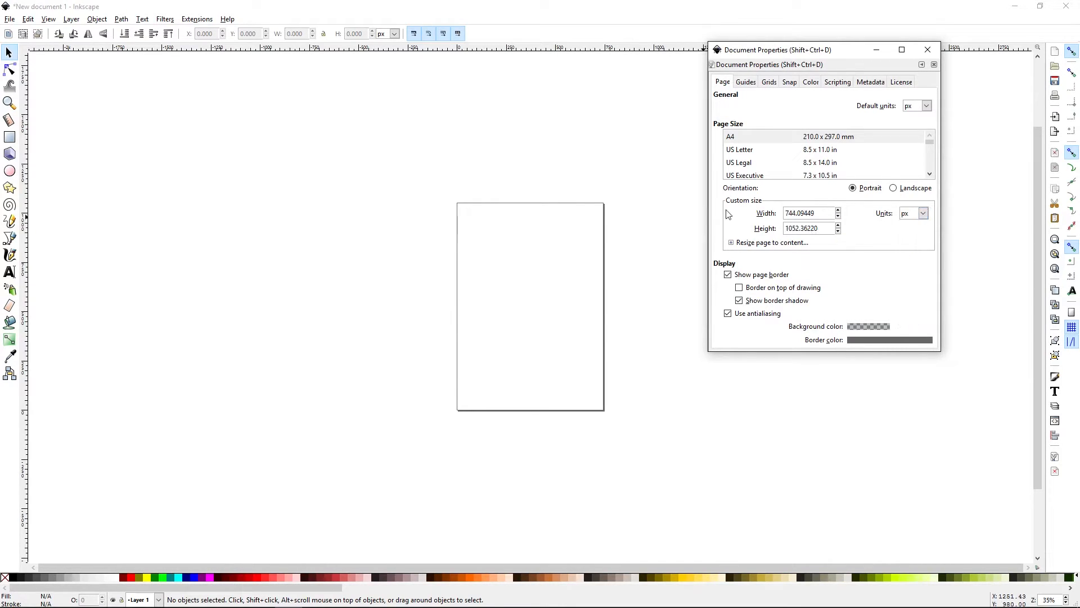
drag(818, 213, 779, 214)
text(32)
key(Tab)
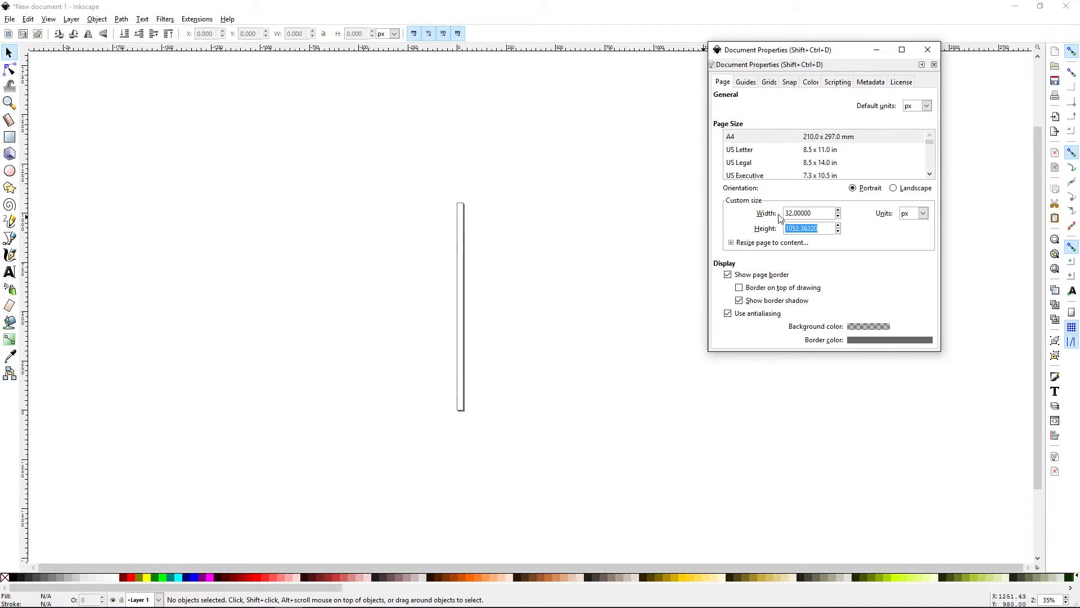
text(32)
key(Return)
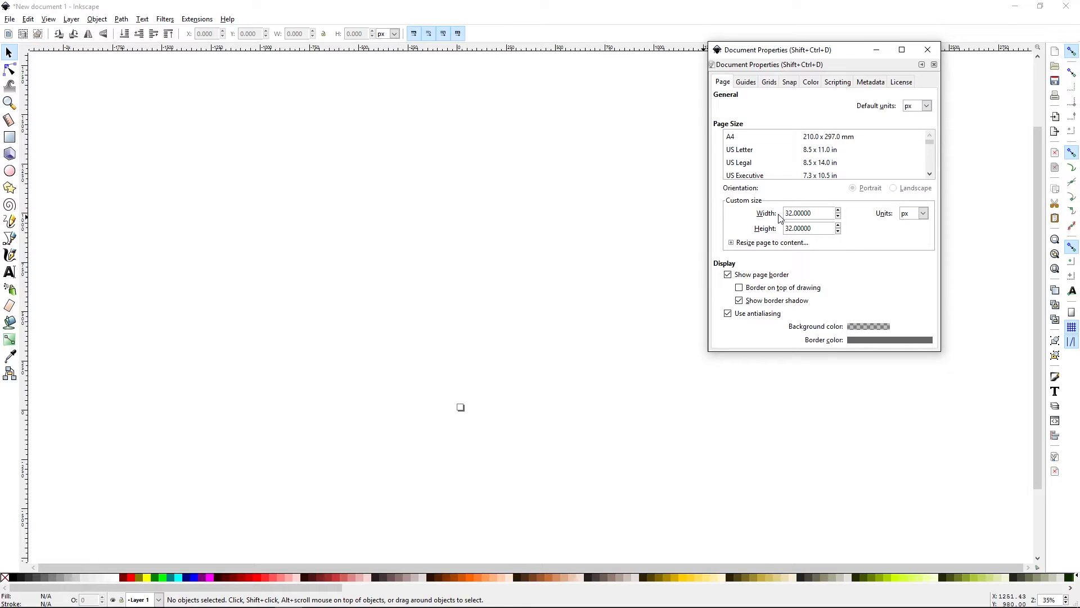
click(928, 49)
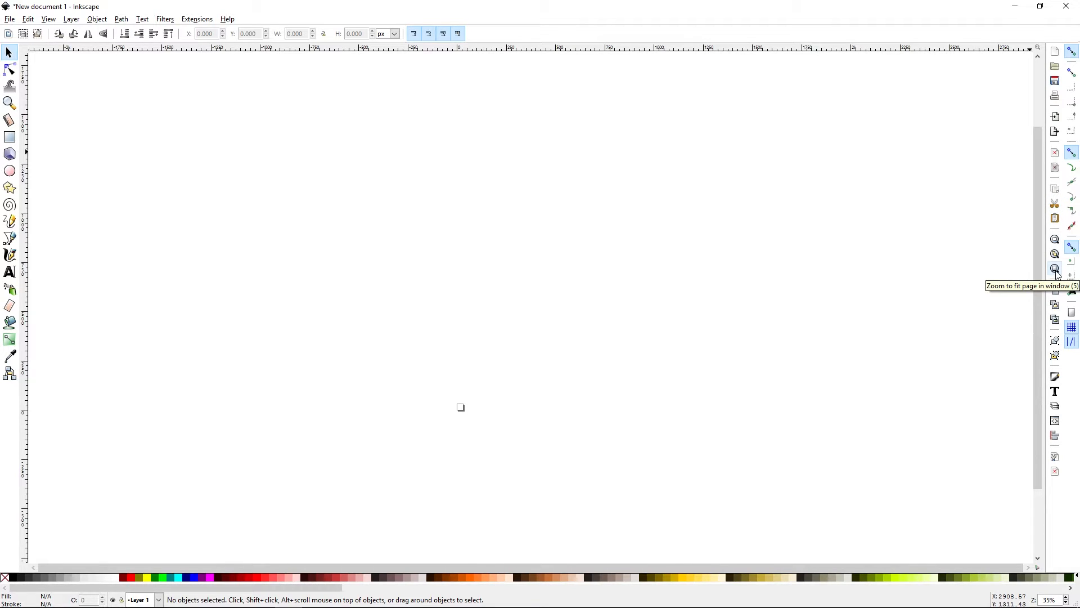
Fit the page in view and draw a rounded rectangle about 33 by 28.5 px over it
click(1055, 269)
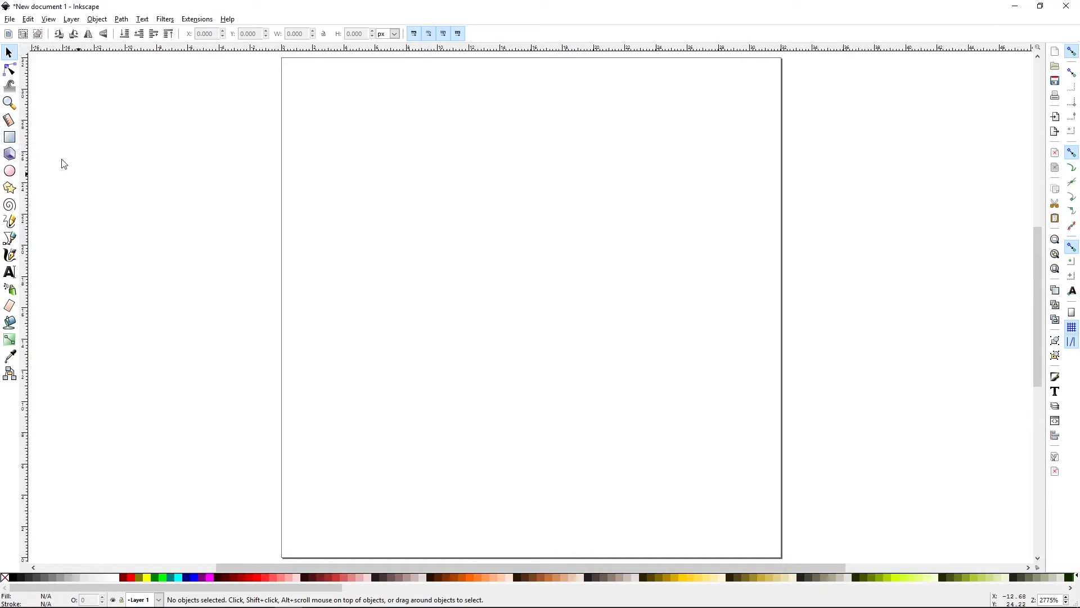
click(10, 141)
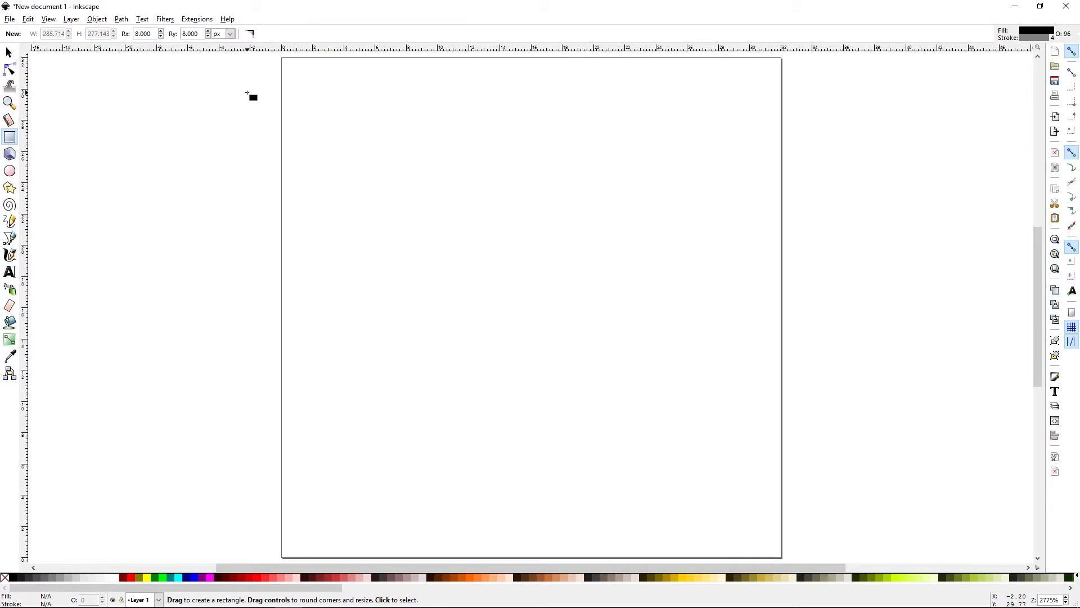
mouse_move(302, 89)
mouse_down()
mouse_move(564, 265)
mouse_move(738, 425)
mouse_move(815, 521)
mouse_up()
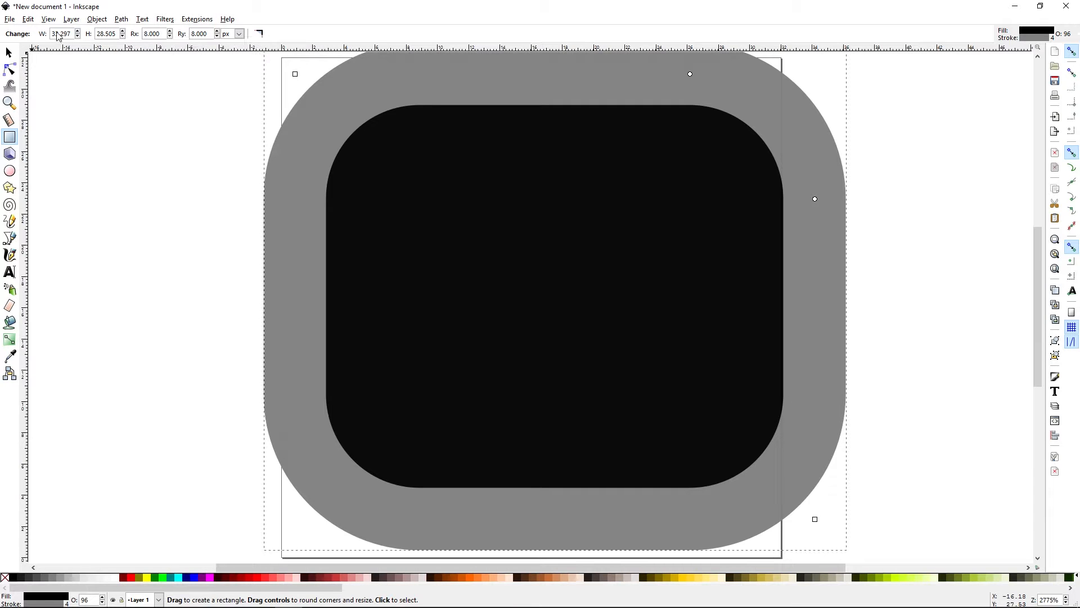
Set the rectangle's width to 32 px and clear its height value
drag(54, 36, 71, 37)
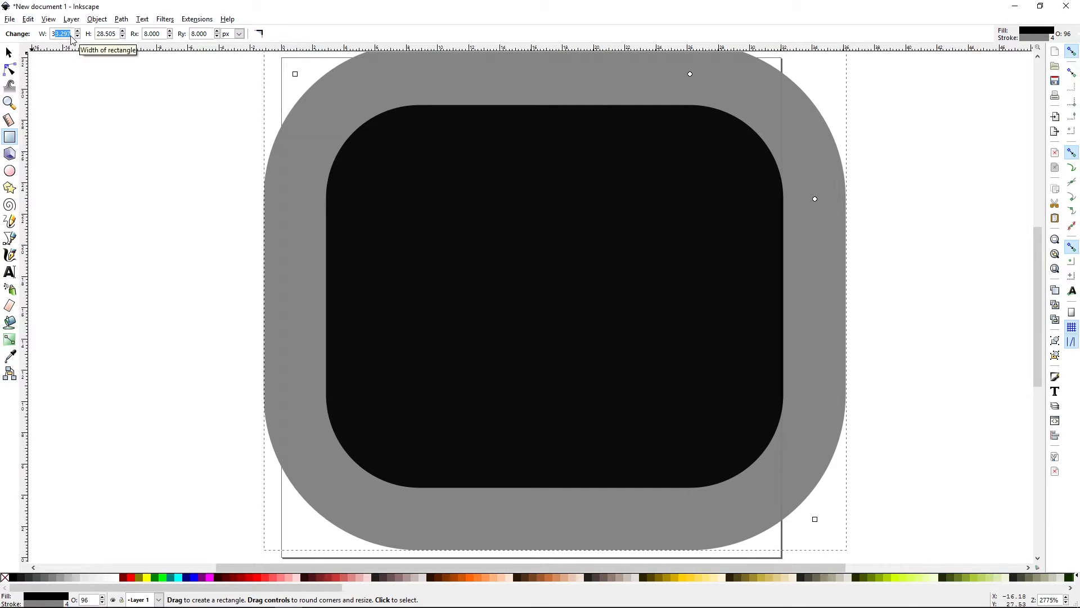
text(32)
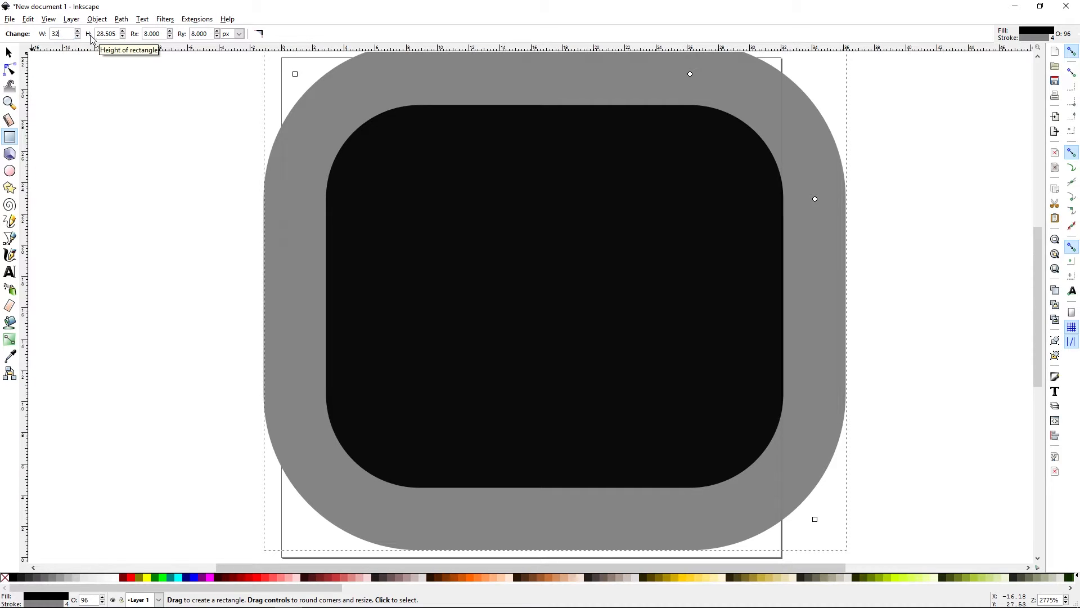
drag(100, 38, 124, 39)
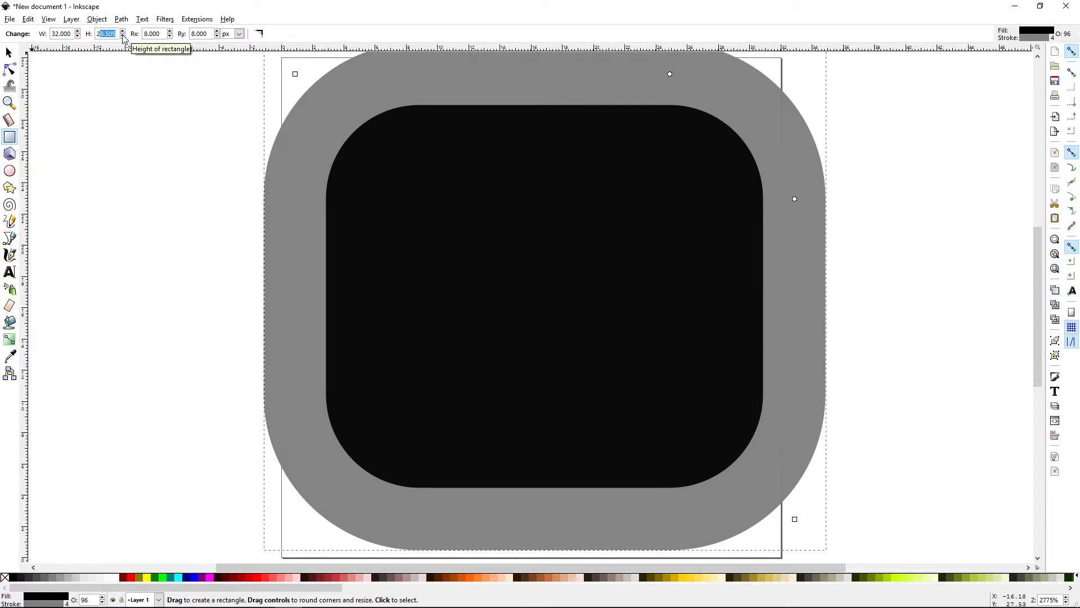
key(BackSpace)
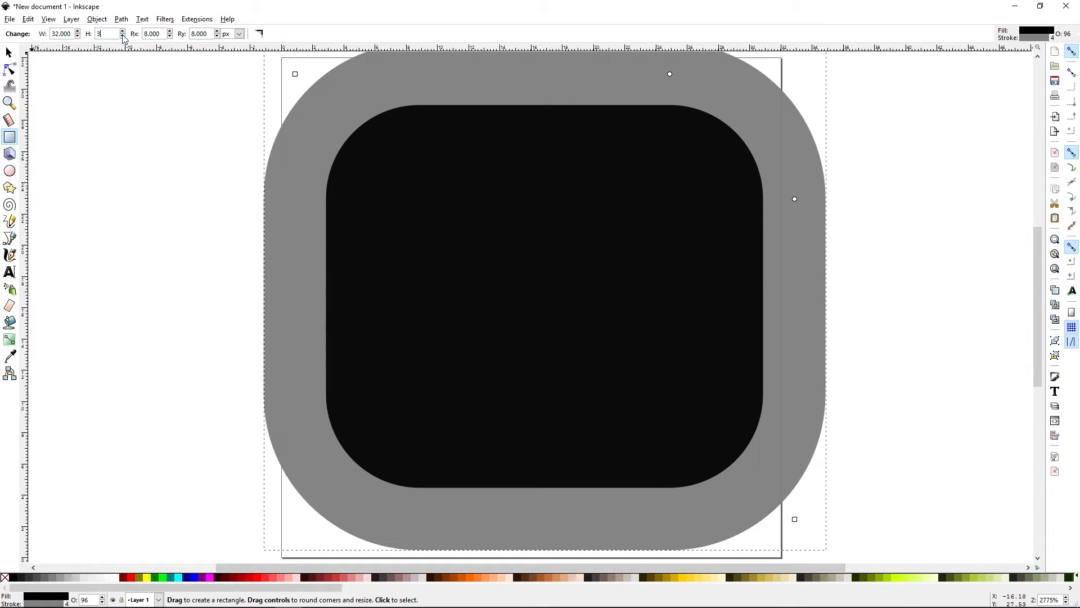
key(shift+Tab)
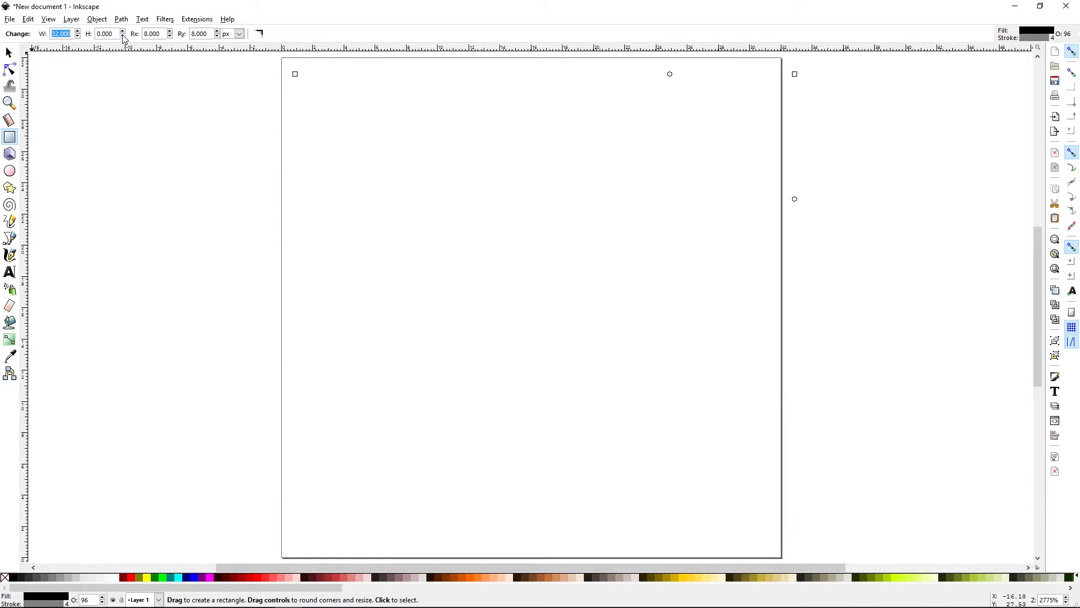
Set the rectangle's width and height to 30 px and both corner radii to 8 px
text(30)
key(Tab)
text(30)
key(Tab)
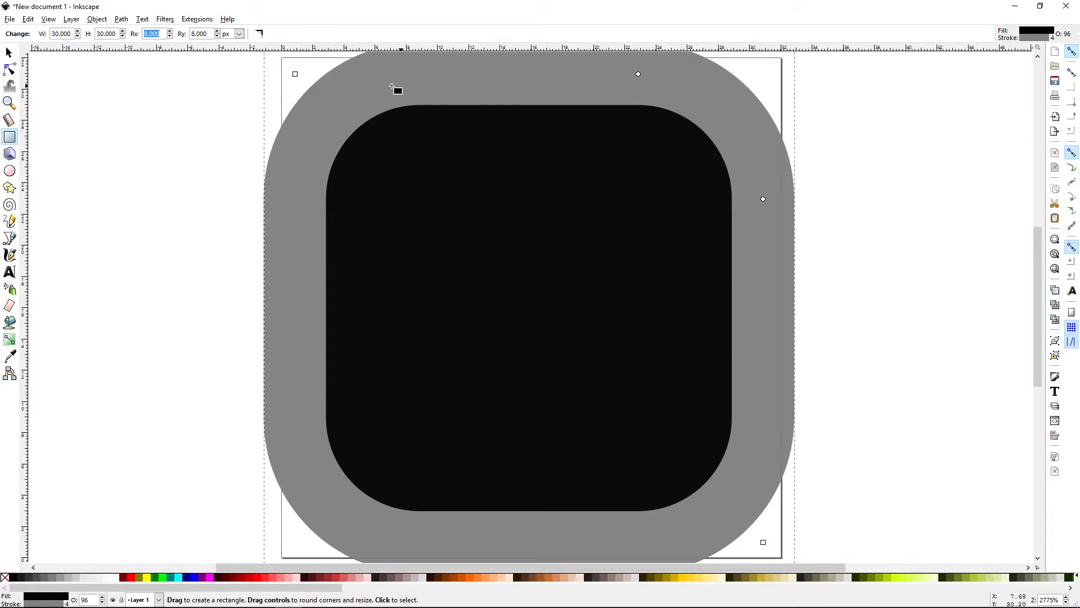
click(166, 35)
mouse_move(166, 35)
mouse_down()
mouse_move(145, 35)
mouse_move(187, 37)
mouse_up()
text(8)
text(8)
click(9, 52)
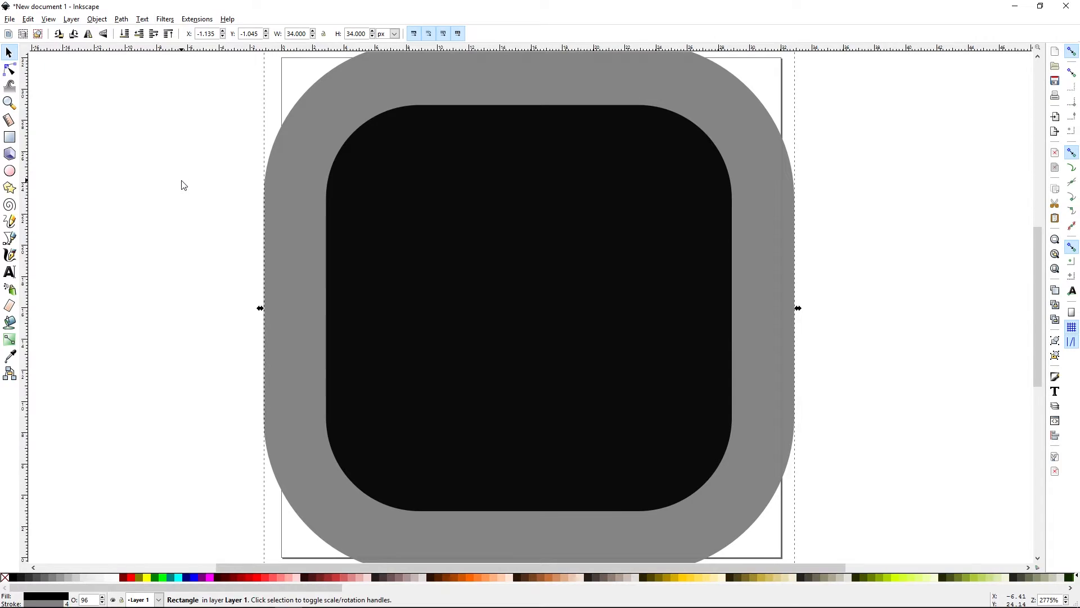
Open the Fill and Stroke settings for the rounded rectangle
key(minus)
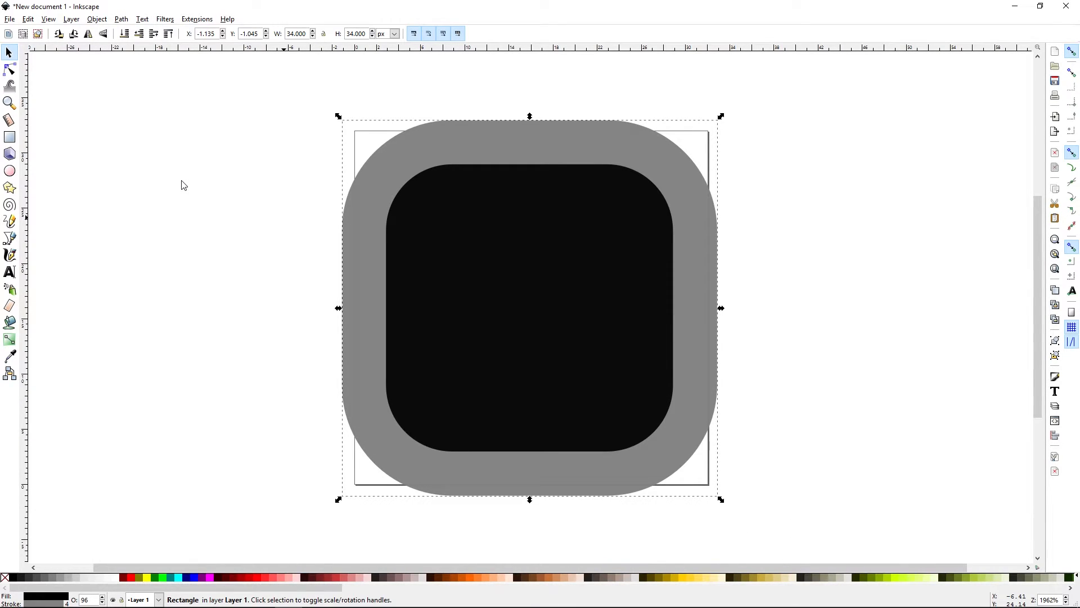
key(plus)
key(plus)
key(plus)
key(minus)
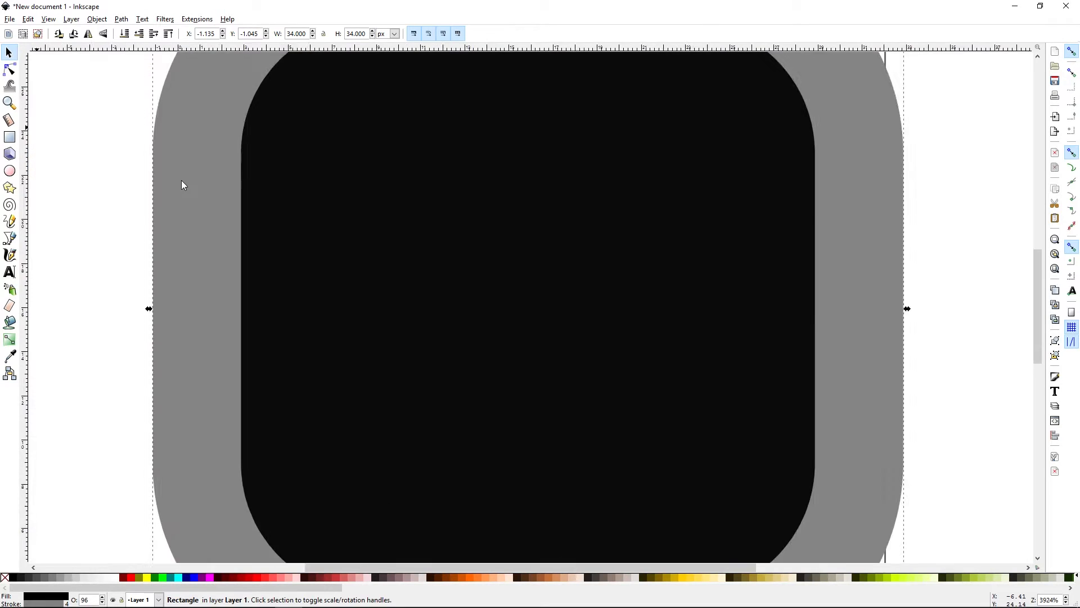
key(minus)
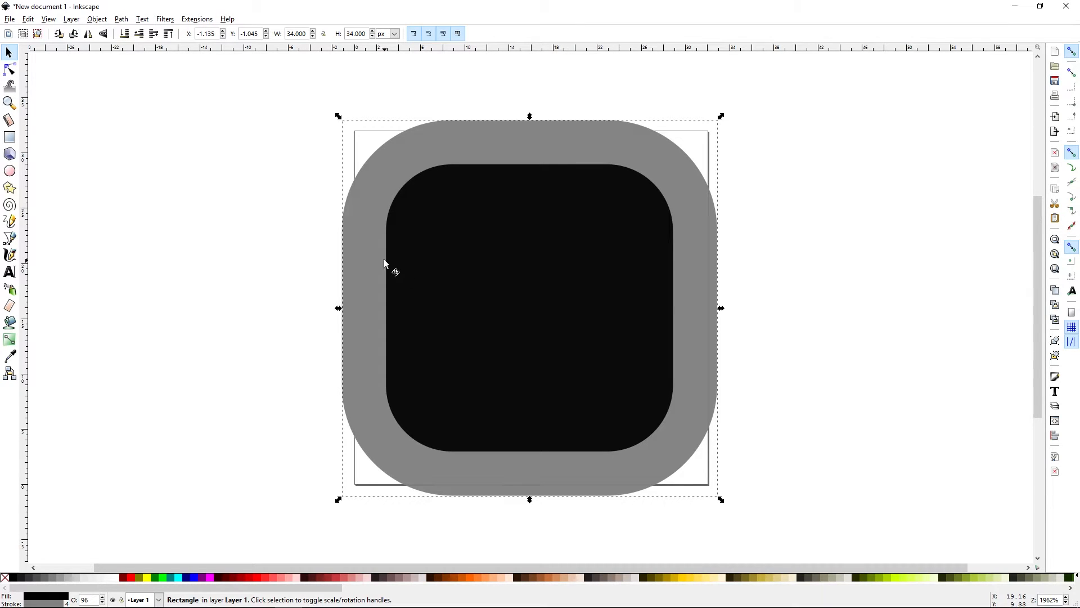
click(98, 20)
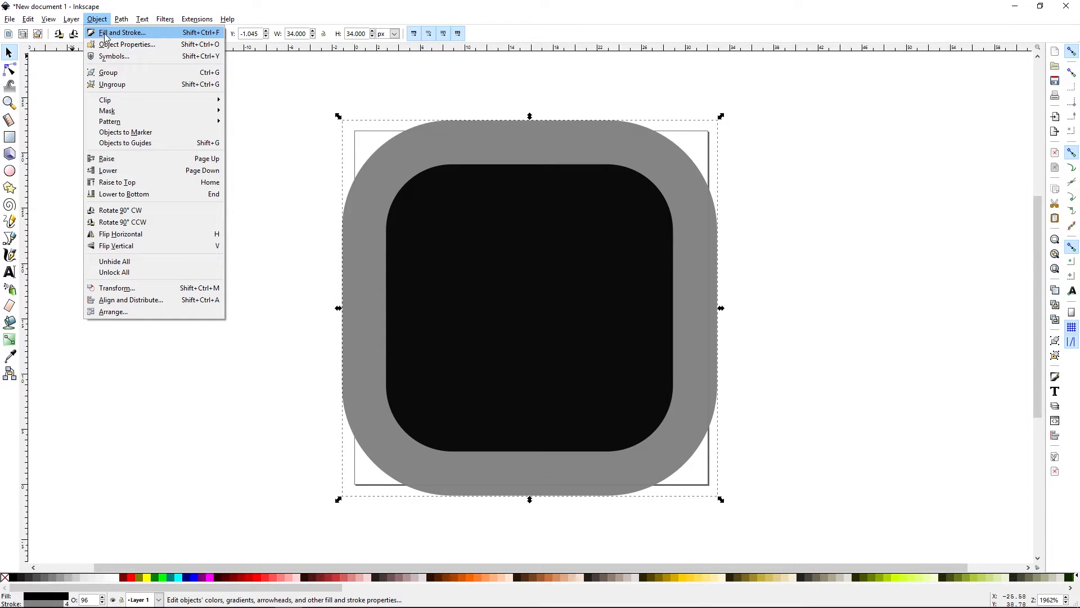
click(106, 34)
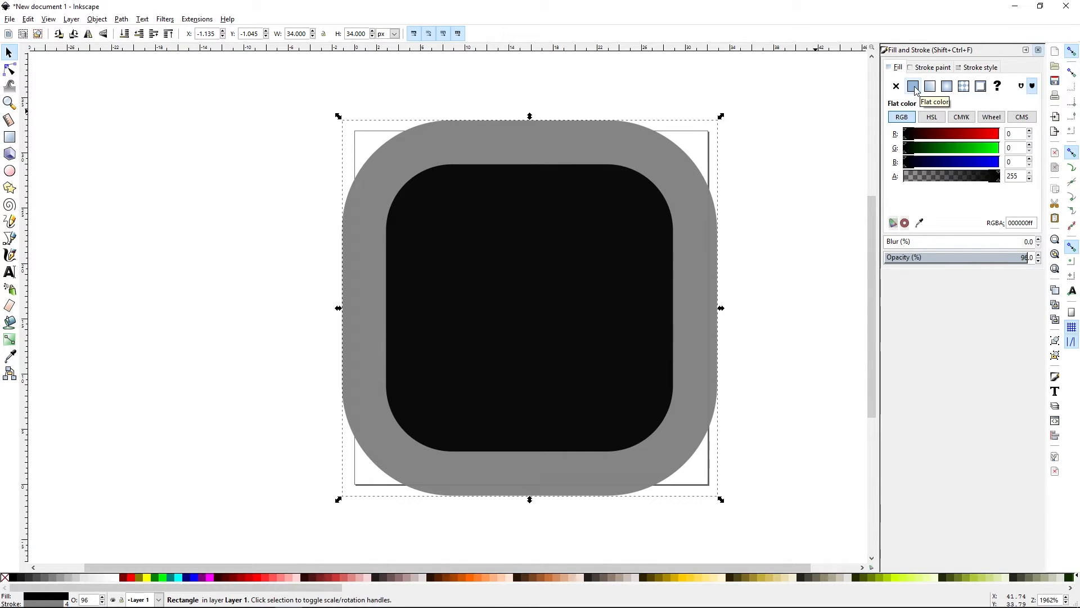
Try no paint, linear gradient and radial gradient fills on the rectangle, returning to a flat color
click(897, 86)
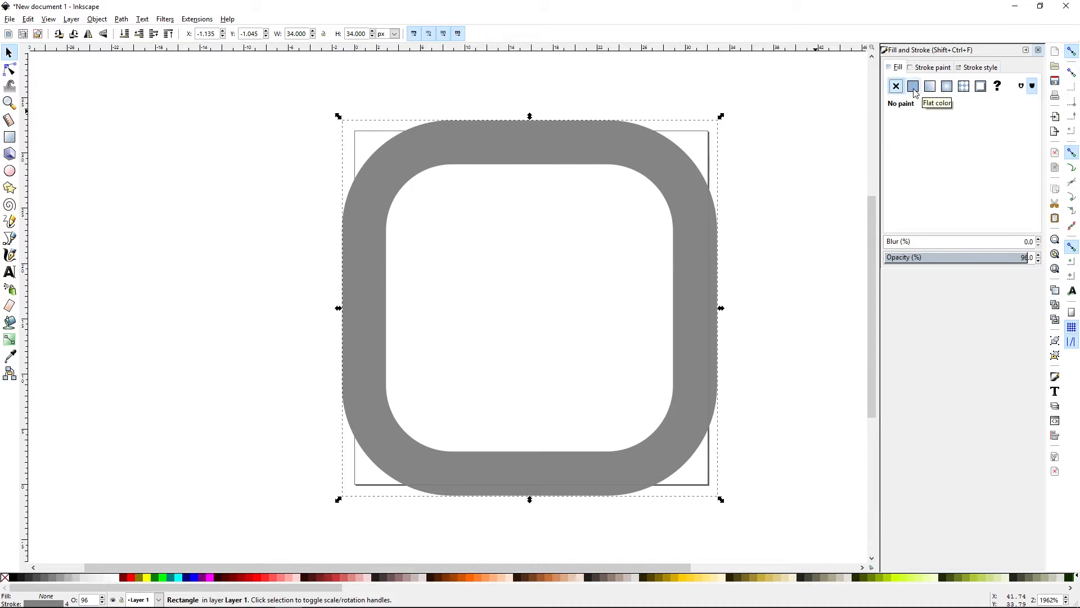
click(915, 92)
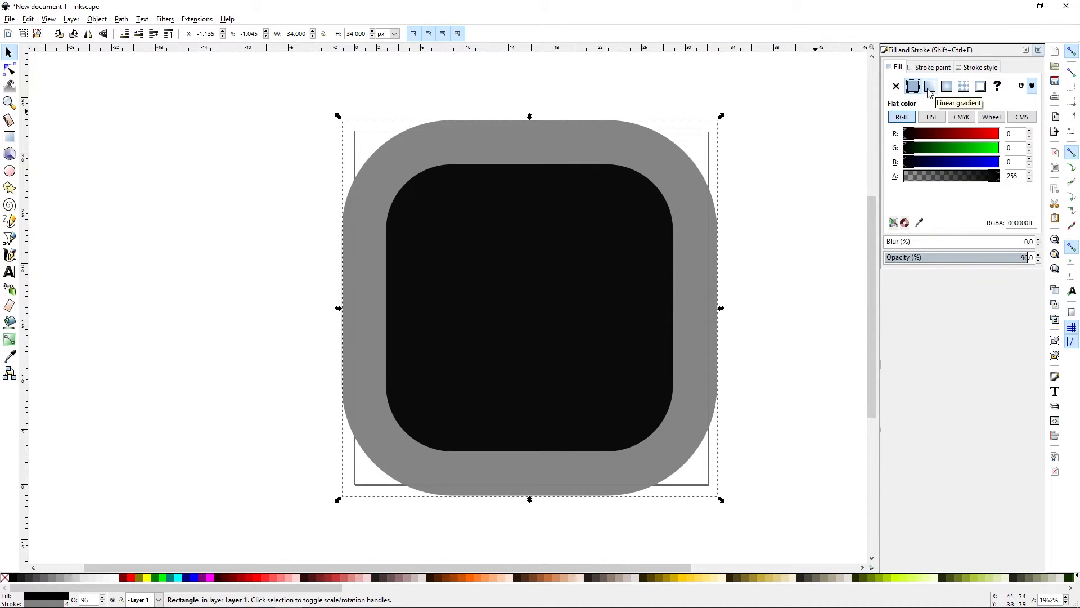
click(930, 92)
click(948, 90)
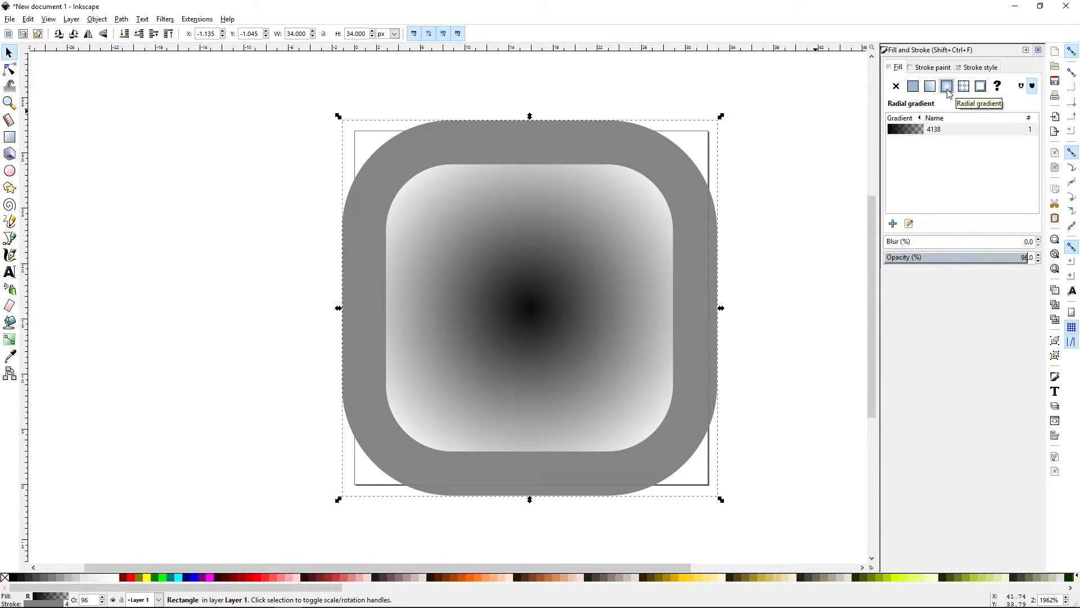
click(916, 93)
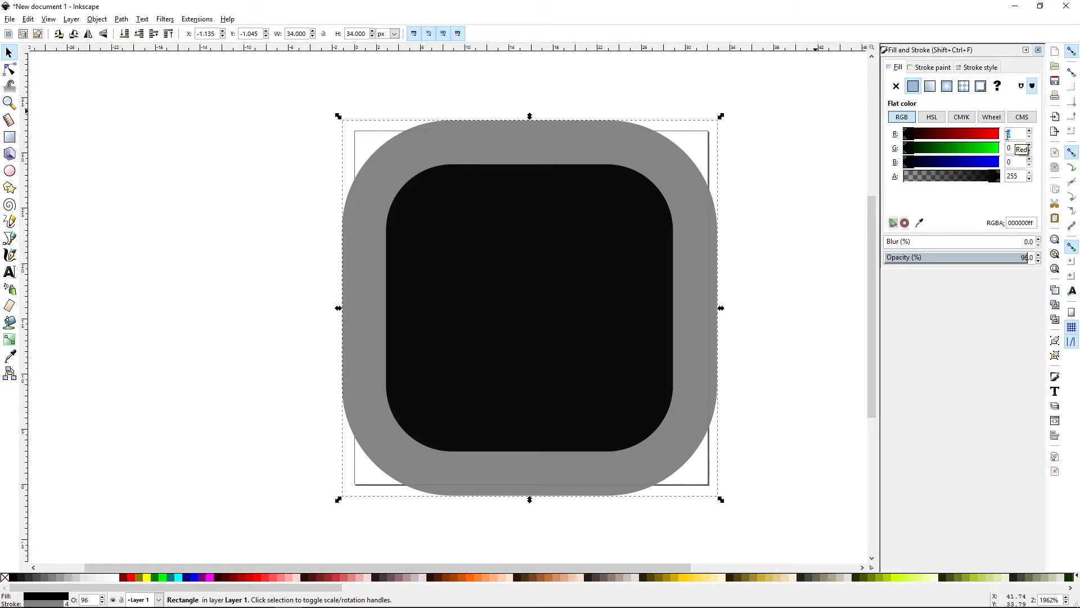
Set the rectangle's flat fill color to RGB 201, 152, 105
text(201)
key(Tab)
text(1)
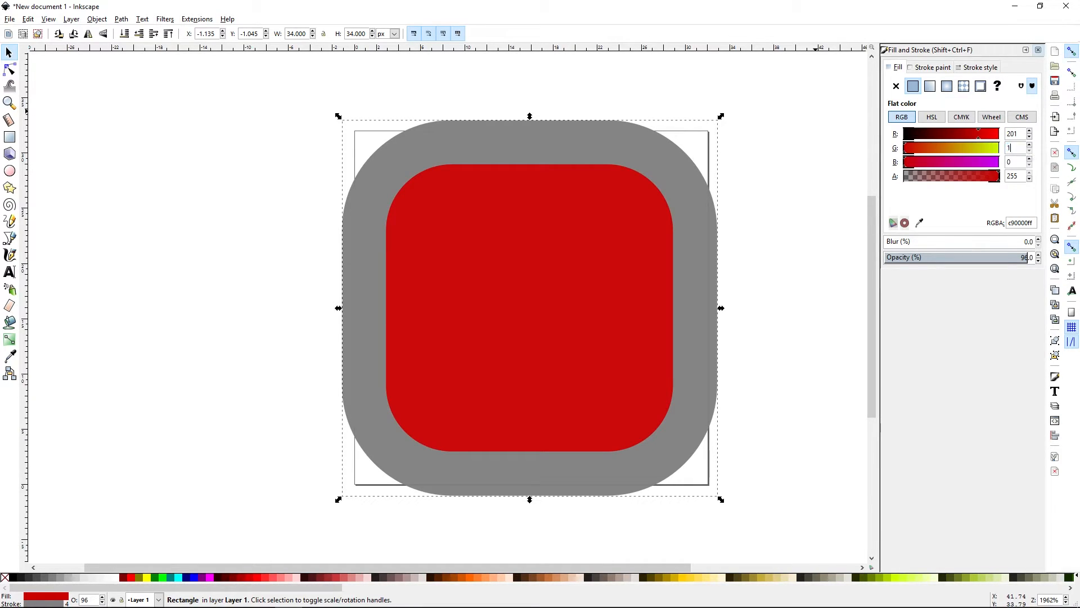
key(Tab)
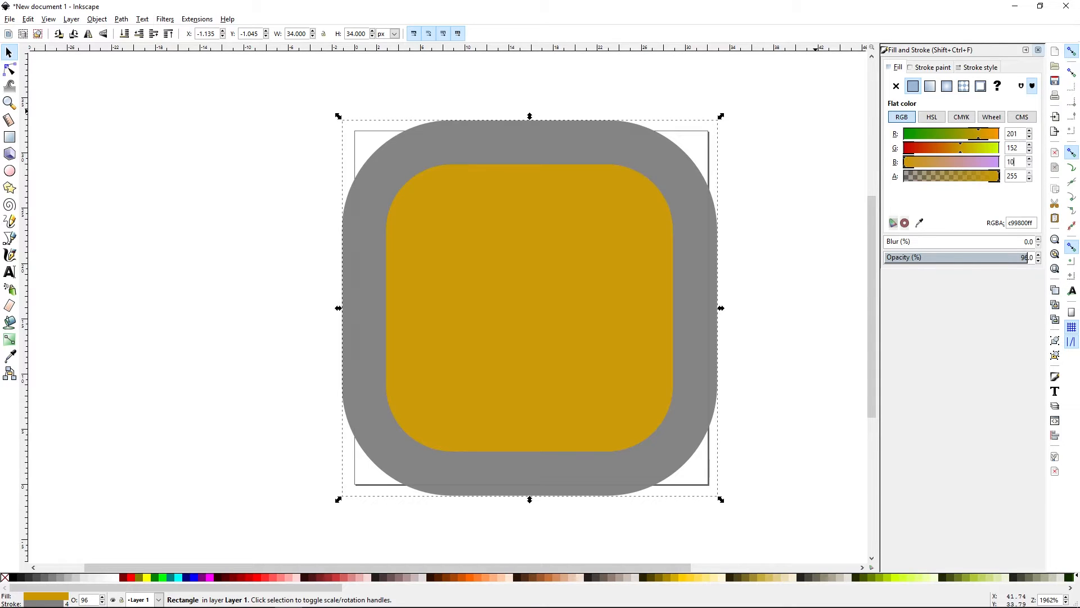
key(Tab)
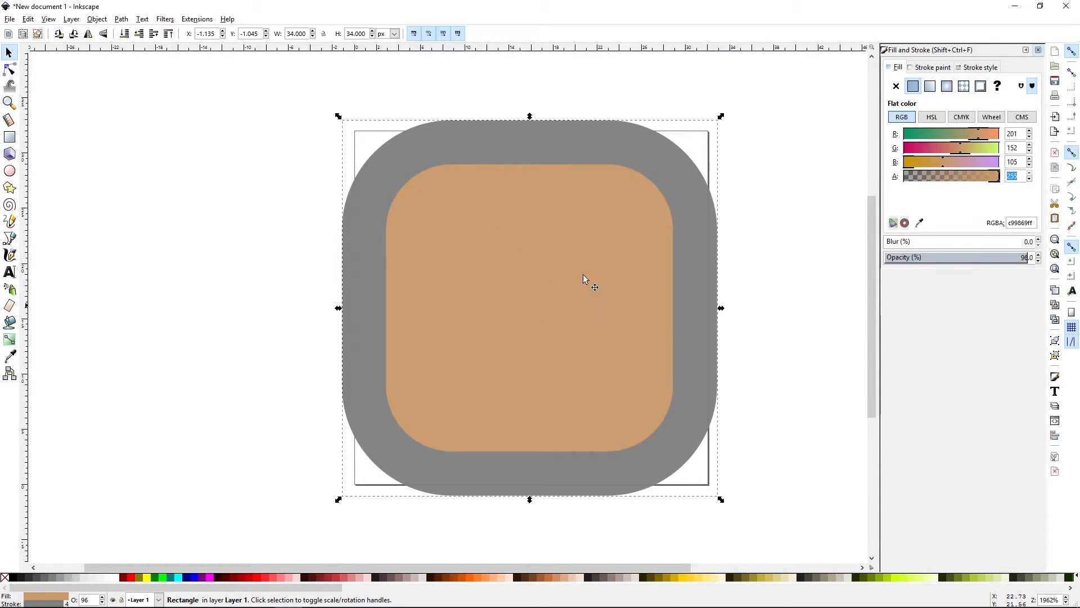
Set the rectangle's stroke color to dark brown, RGB 72, 44, 17
click(929, 68)
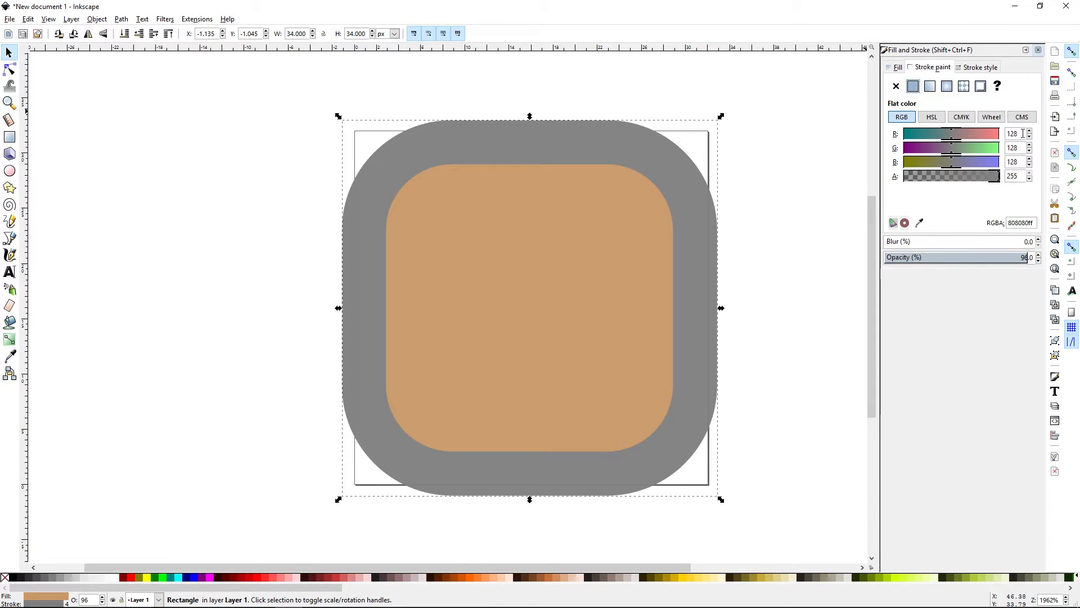
drag(1024, 133, 1006, 137)
key(Tab)
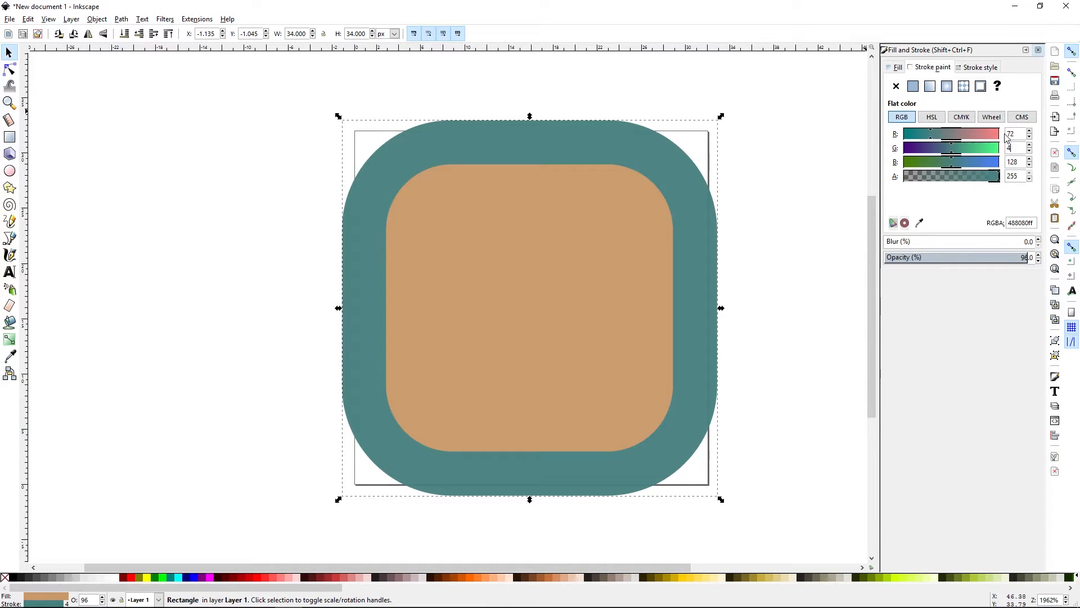
key(Tab)
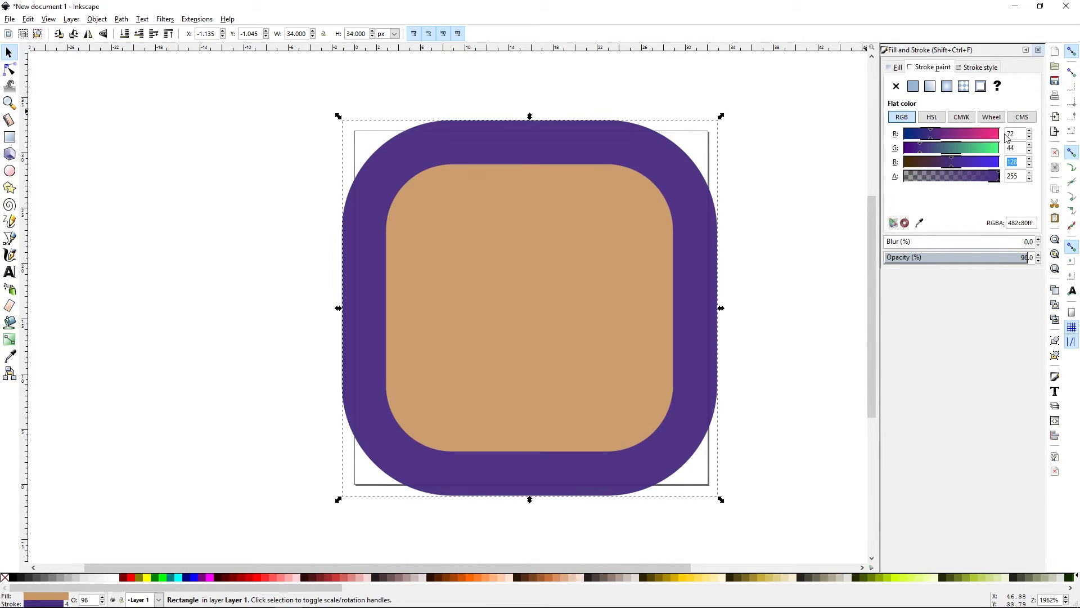
key(Tab)
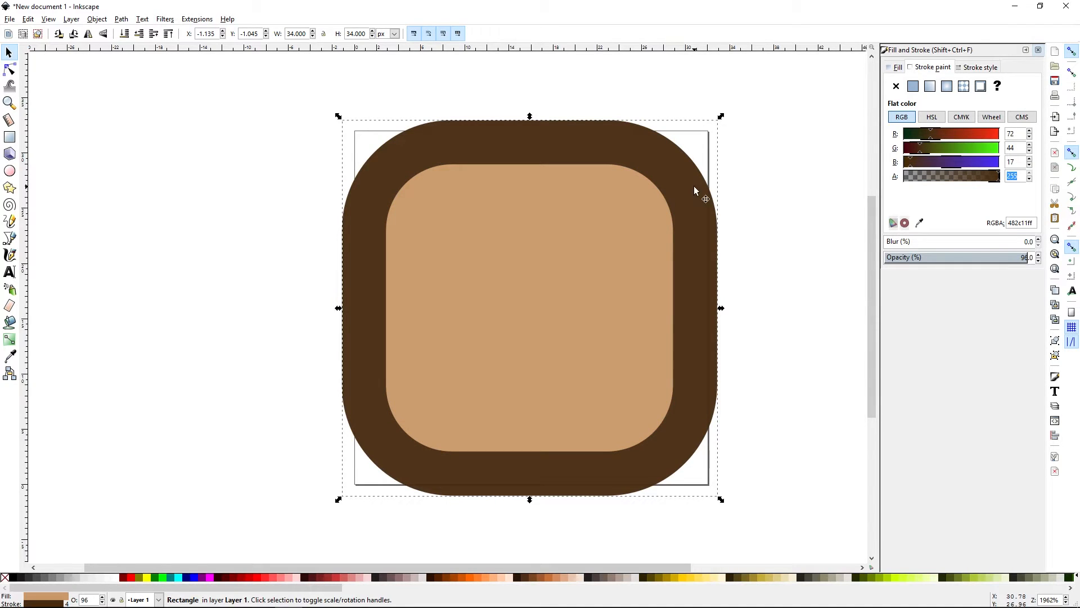
Set the rectangle's stroke width to 1 px
click(976, 69)
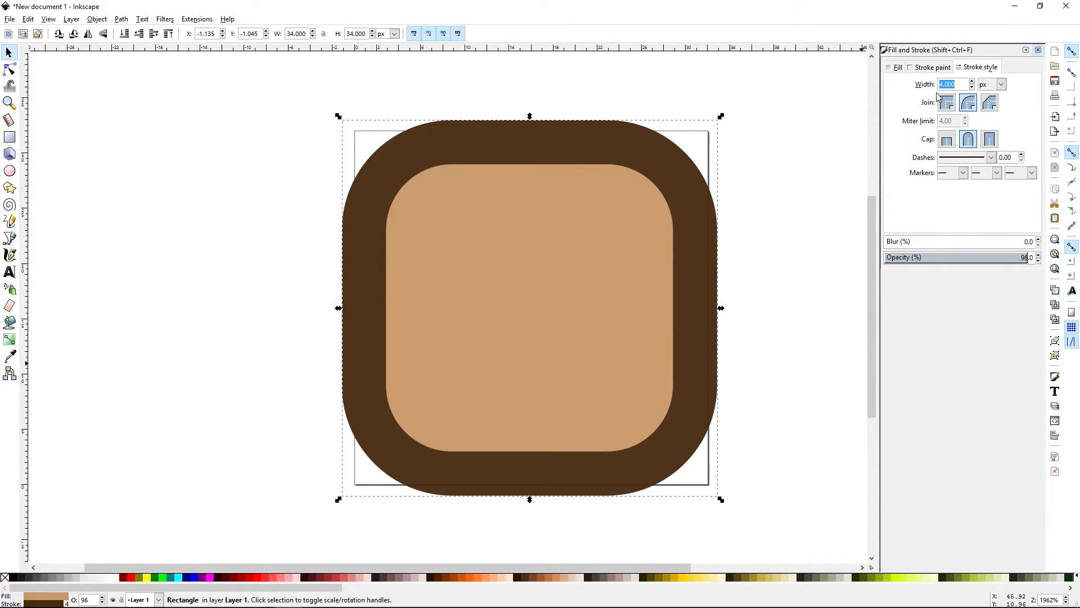
click(962, 86)
drag(962, 86, 937, 86)
text(1)
key(Return)
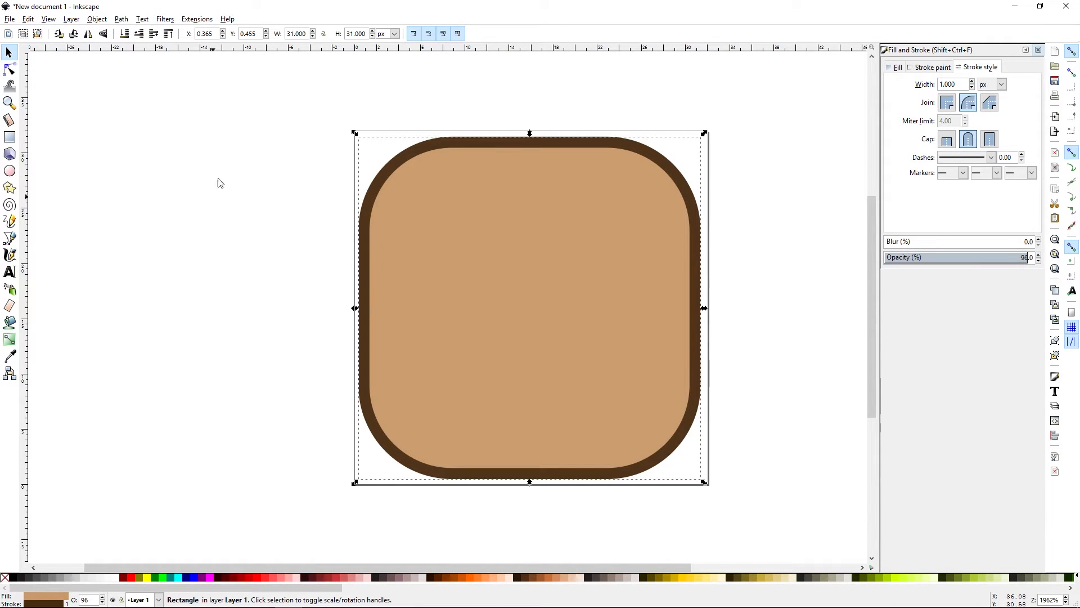
Center the rectangle on the page both horizontally and vertically with Align and Distribute
click(96, 20)
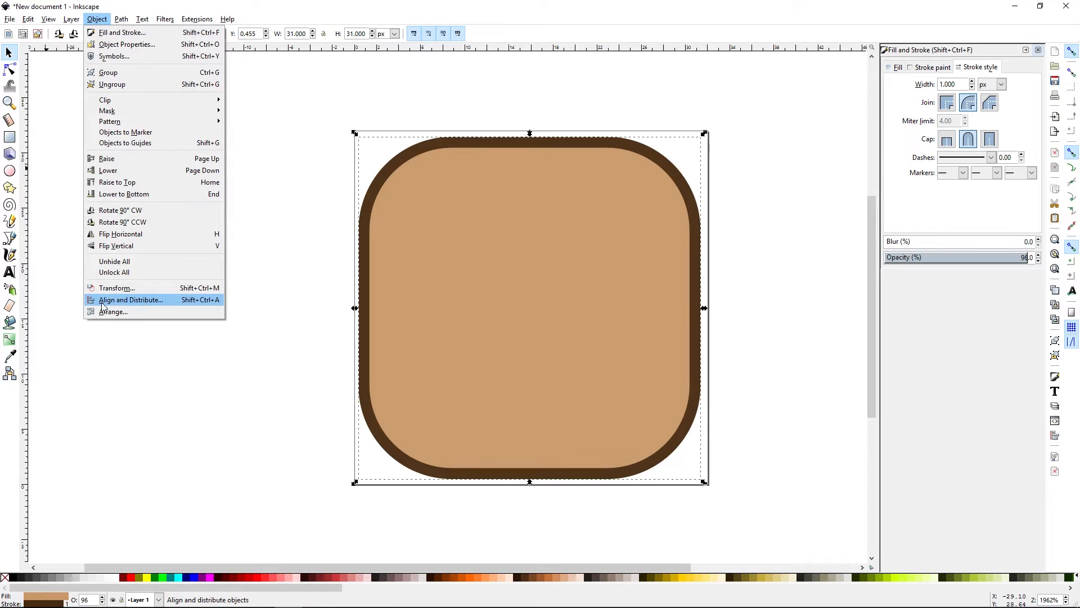
click(122, 302)
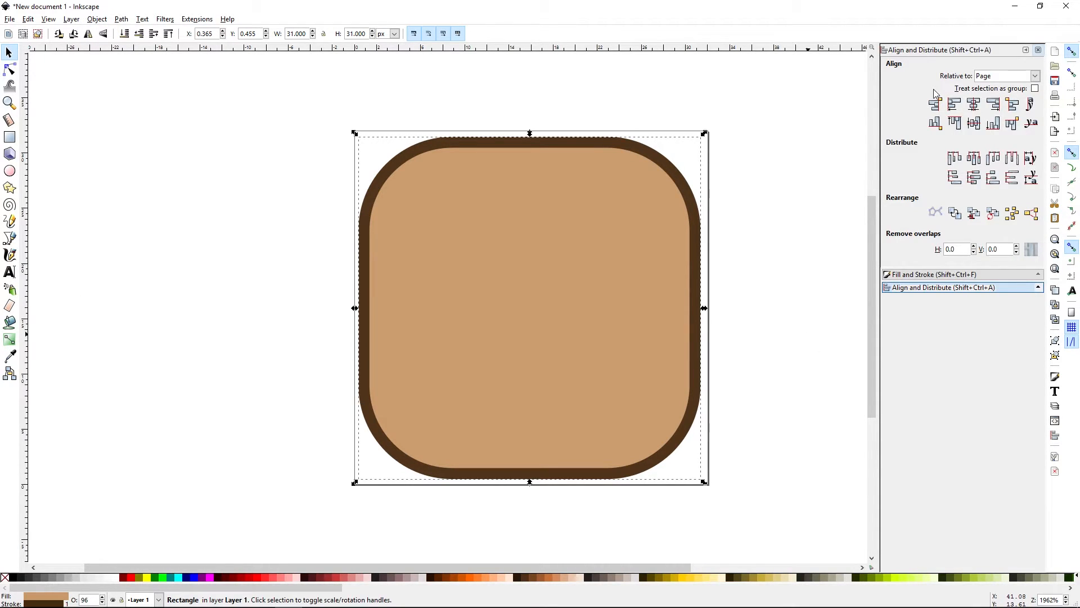
click(10, 53)
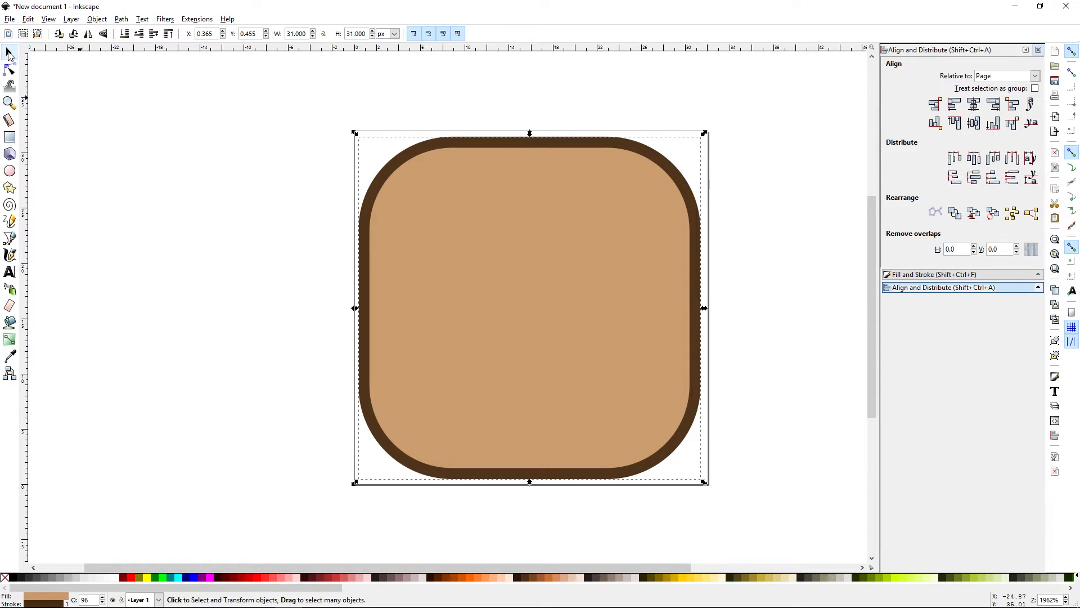
click(568, 294)
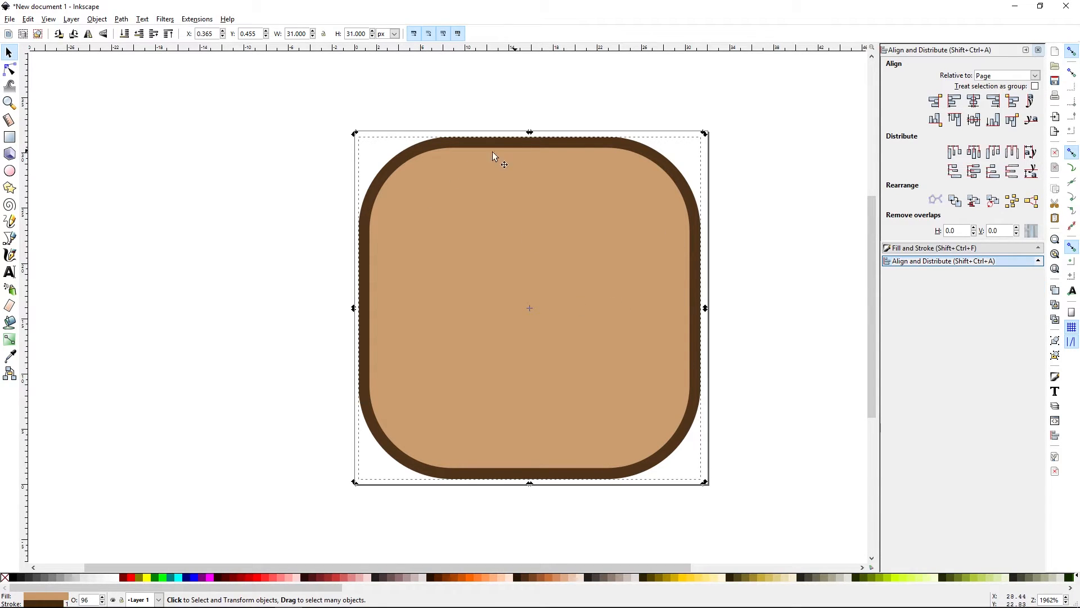
click(763, 268)
click(579, 256)
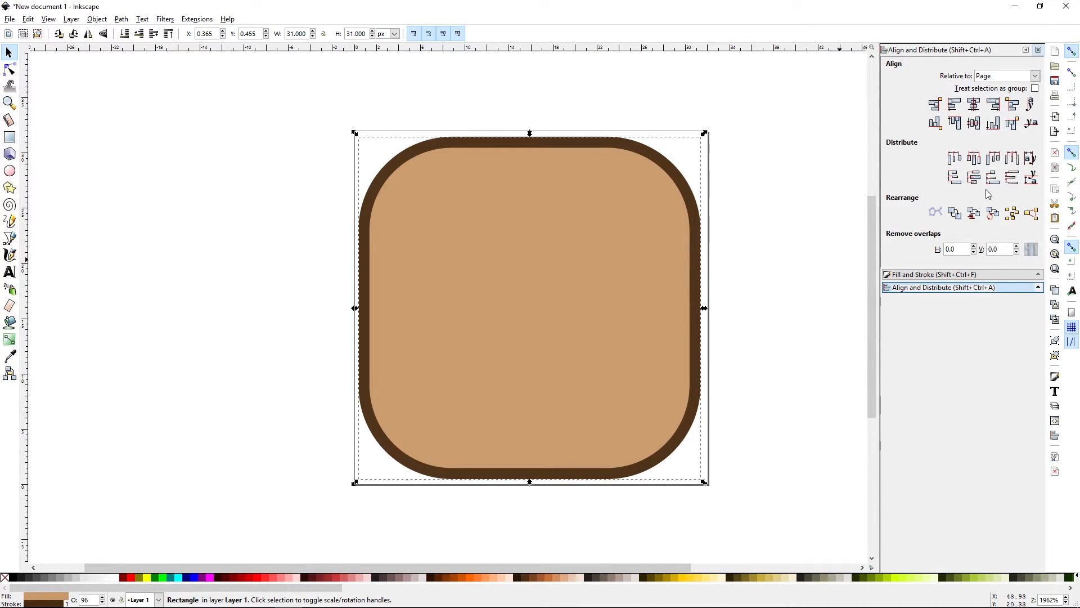
click(979, 109)
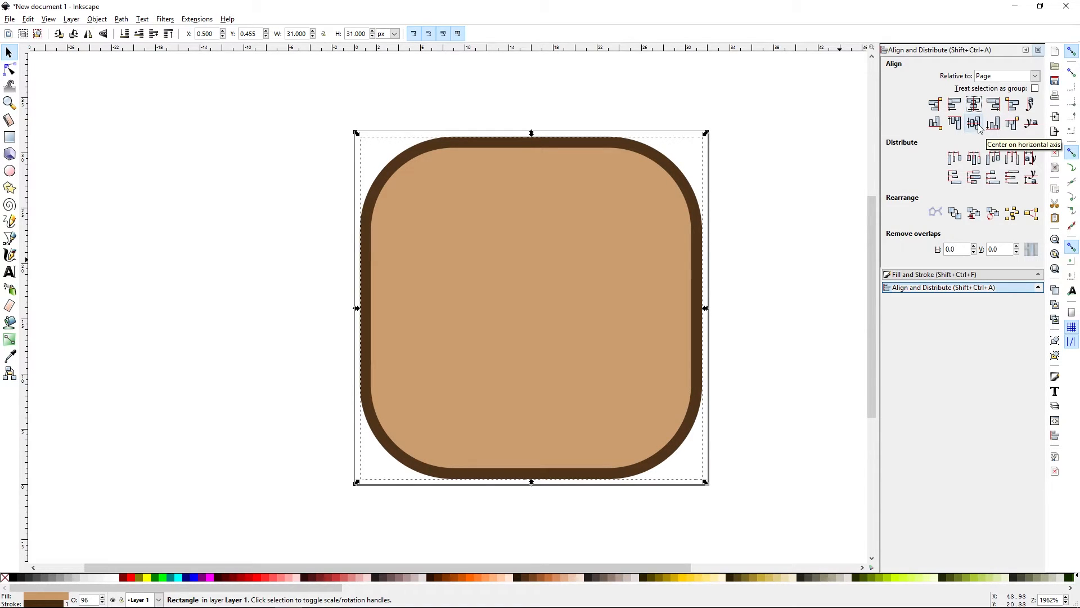
click(979, 128)
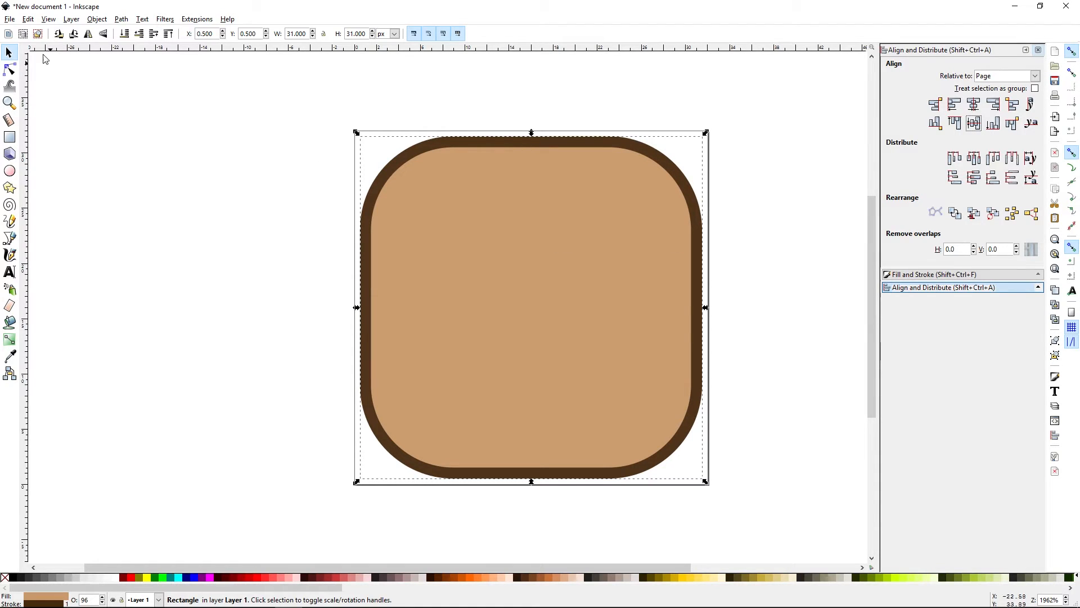
Save the drawing as Button9Slice in the Art\UI folder of the BunnyRunTut project
click(13, 21)
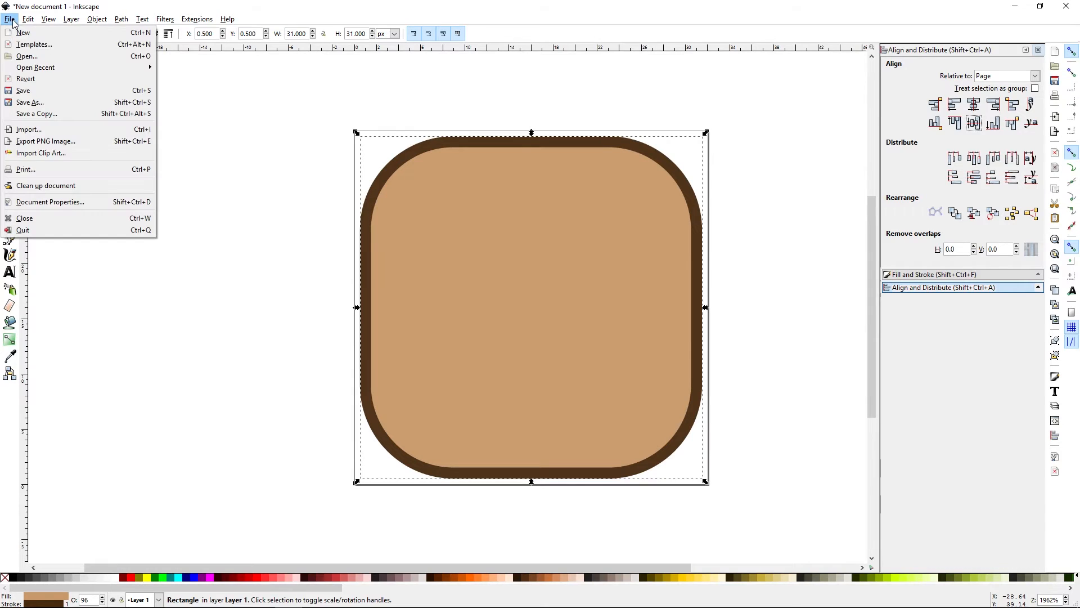
click(55, 86)
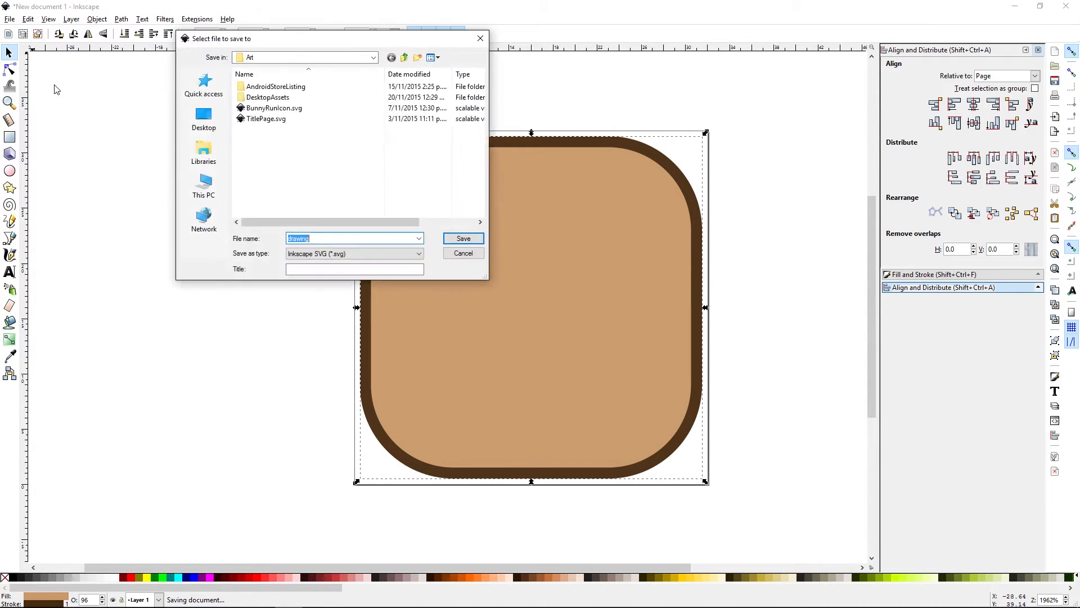
drag(371, 40, 535, 120)
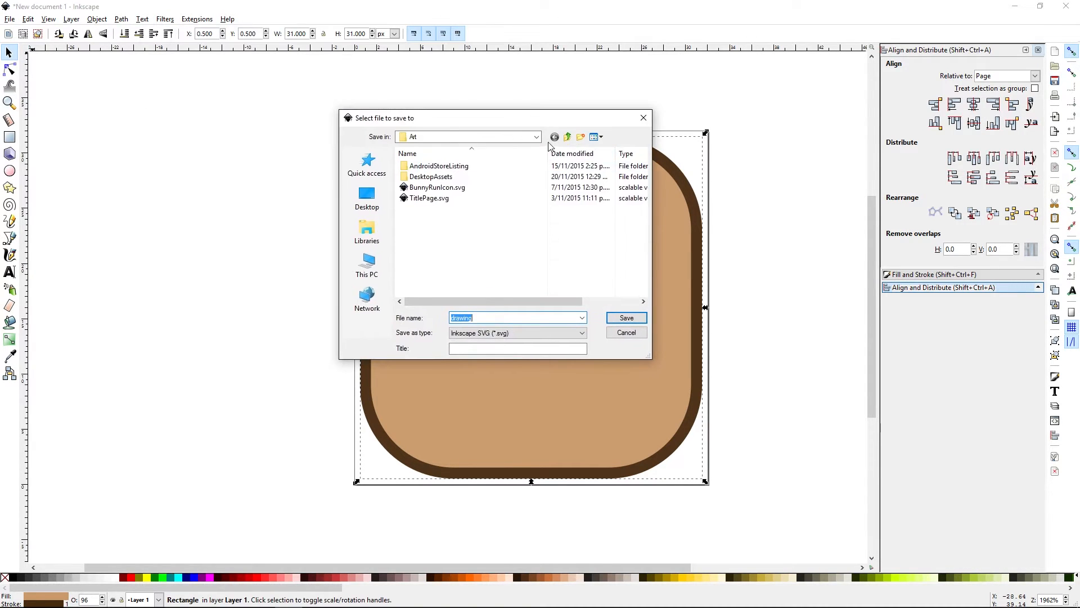
click(568, 138)
click(568, 140)
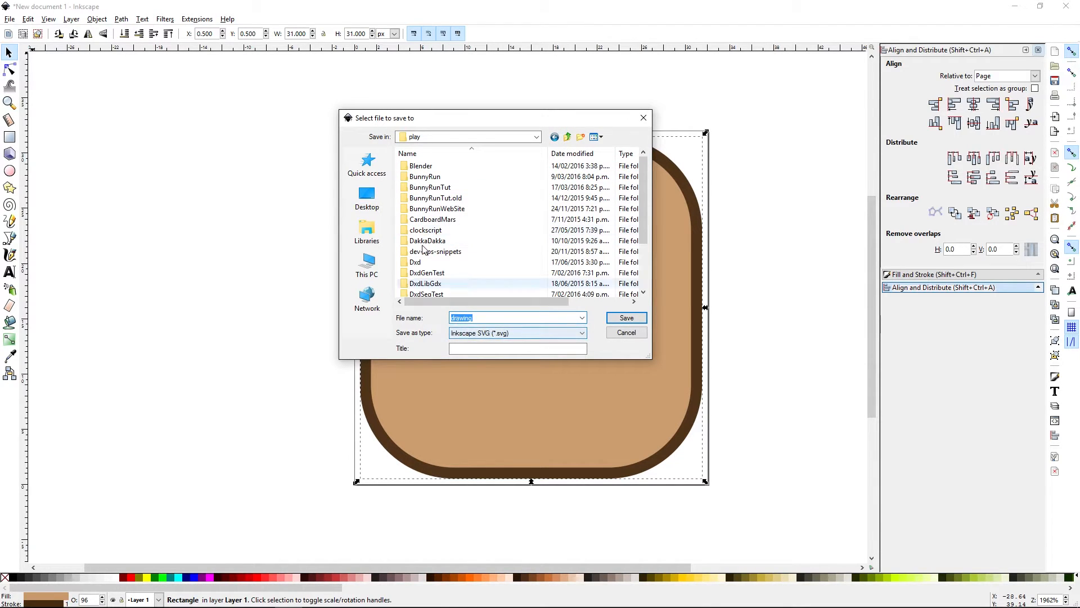
double_click(423, 187)
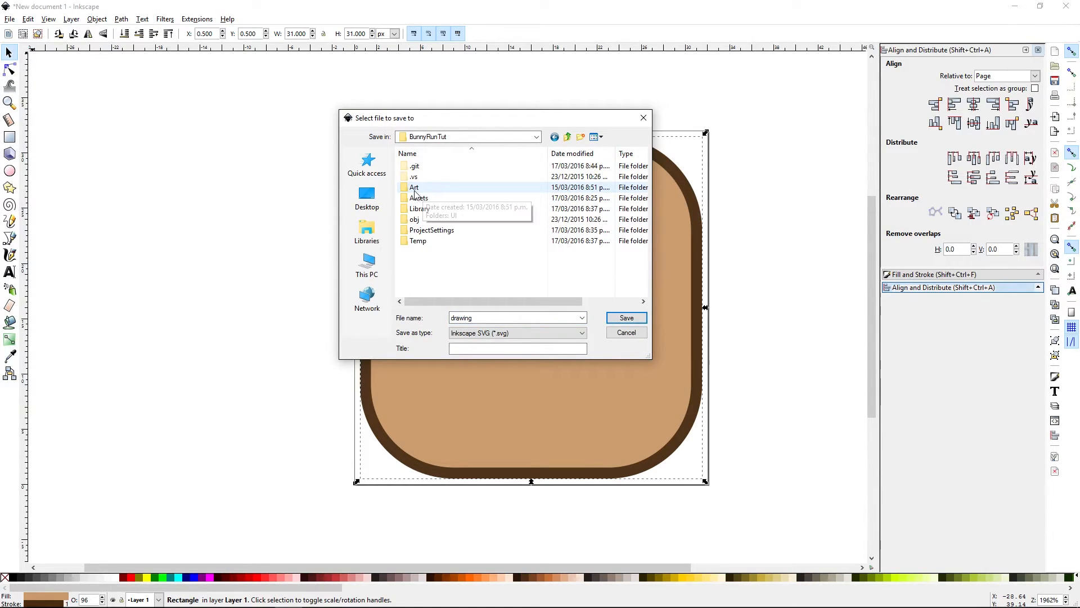
double_click(414, 189)
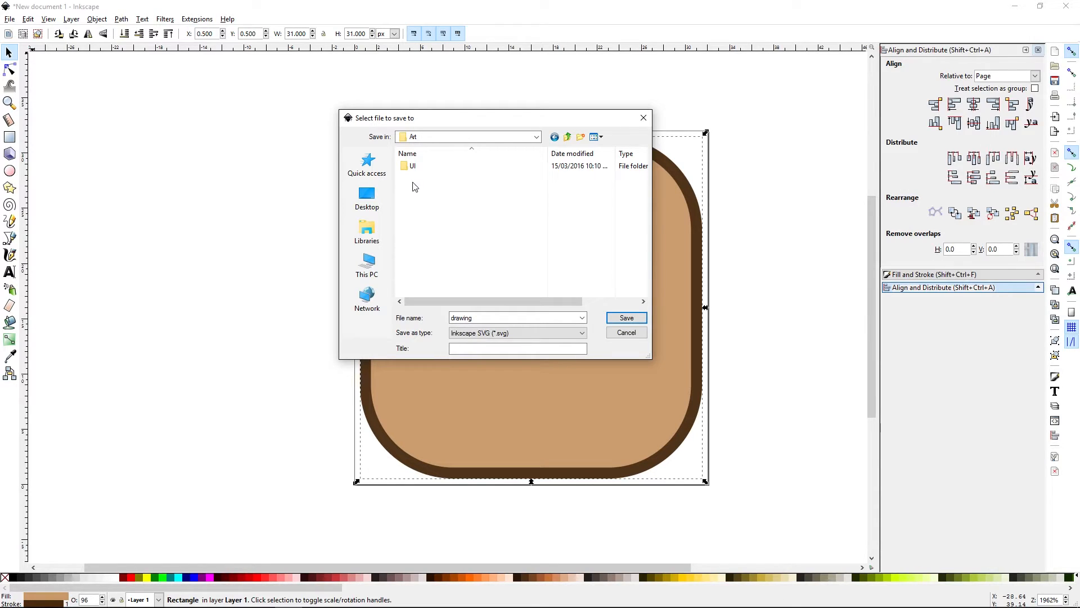
double_click(407, 169)
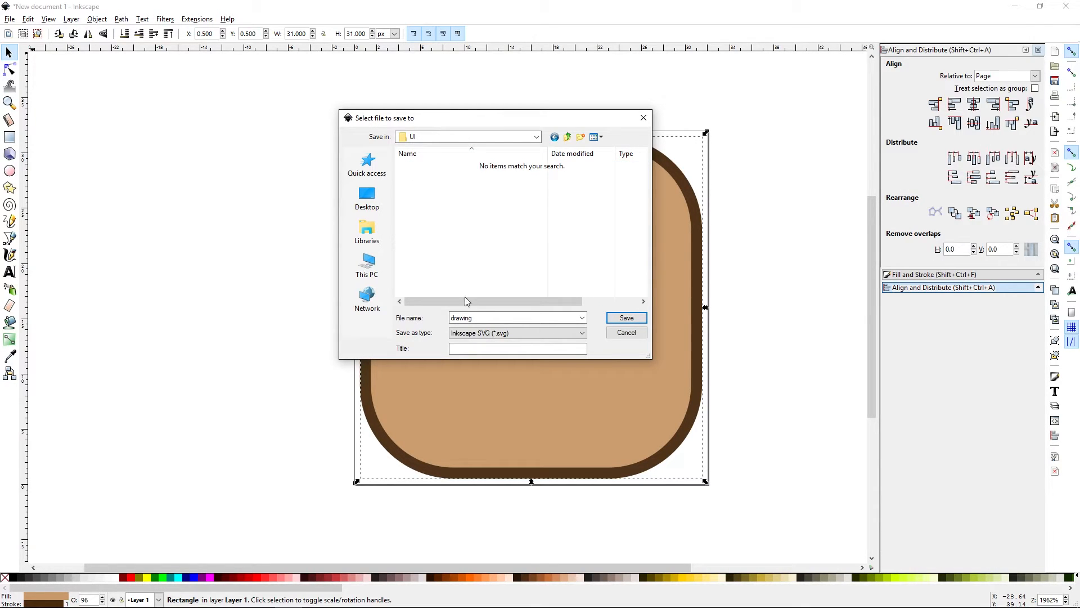
double_click(483, 319)
text(Button9Slice)
click(627, 318)
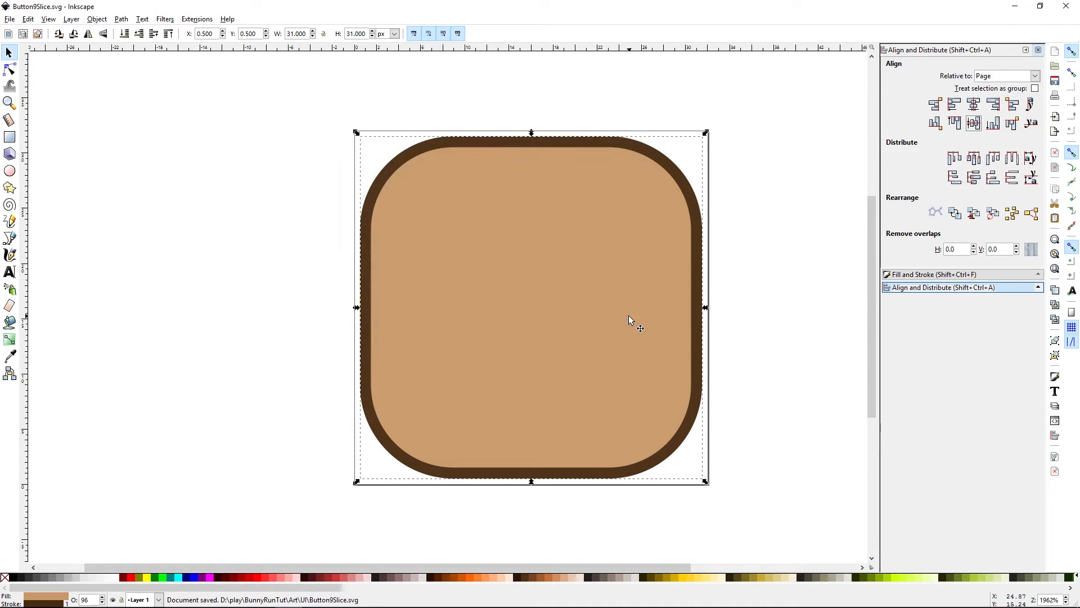
Set up a PNG export of the whole page at 32 pixels wide and open the export file chooser
click(10, 21)
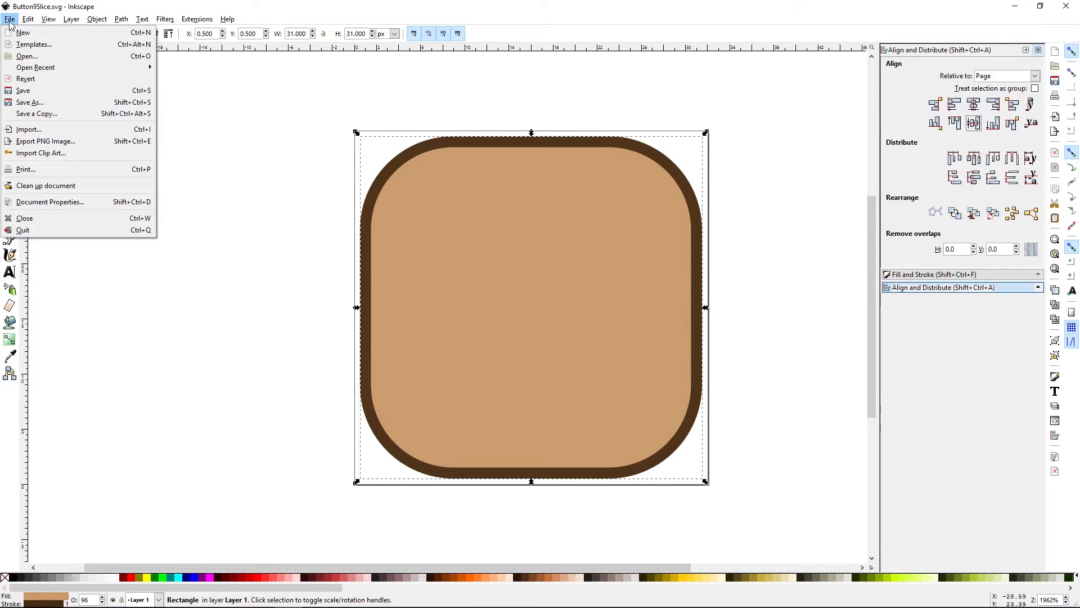
click(72, 142)
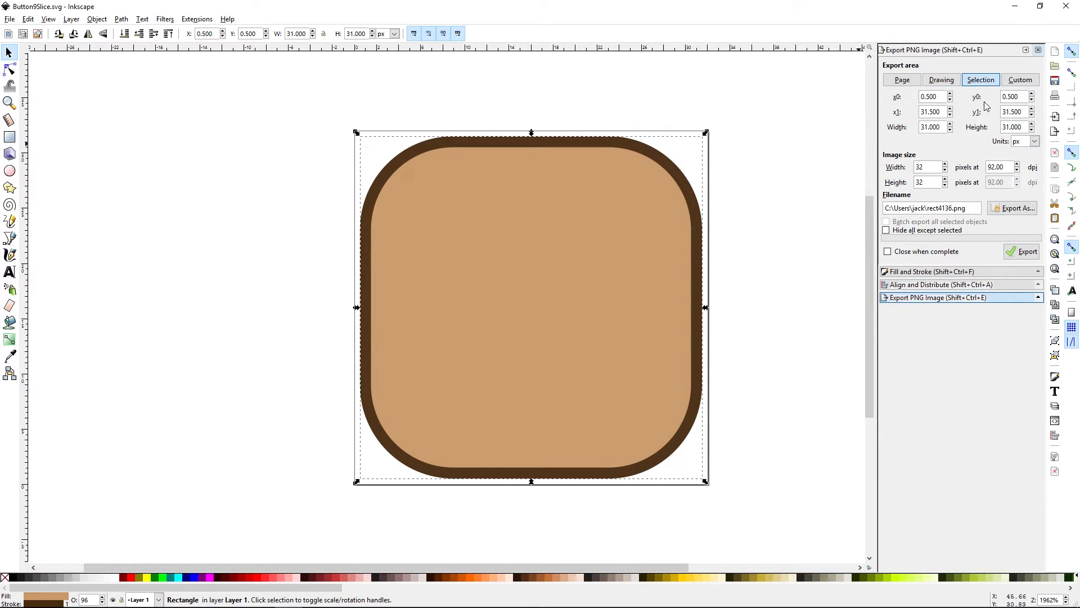
click(900, 82)
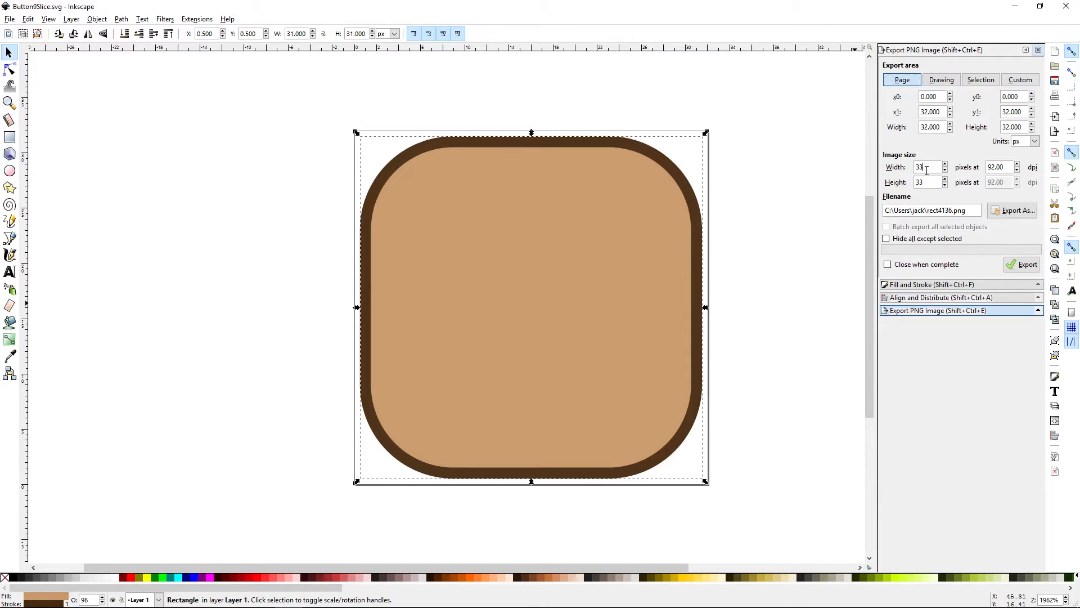
drag(927, 169, 914, 168)
text(32)
triple_click(974, 213)
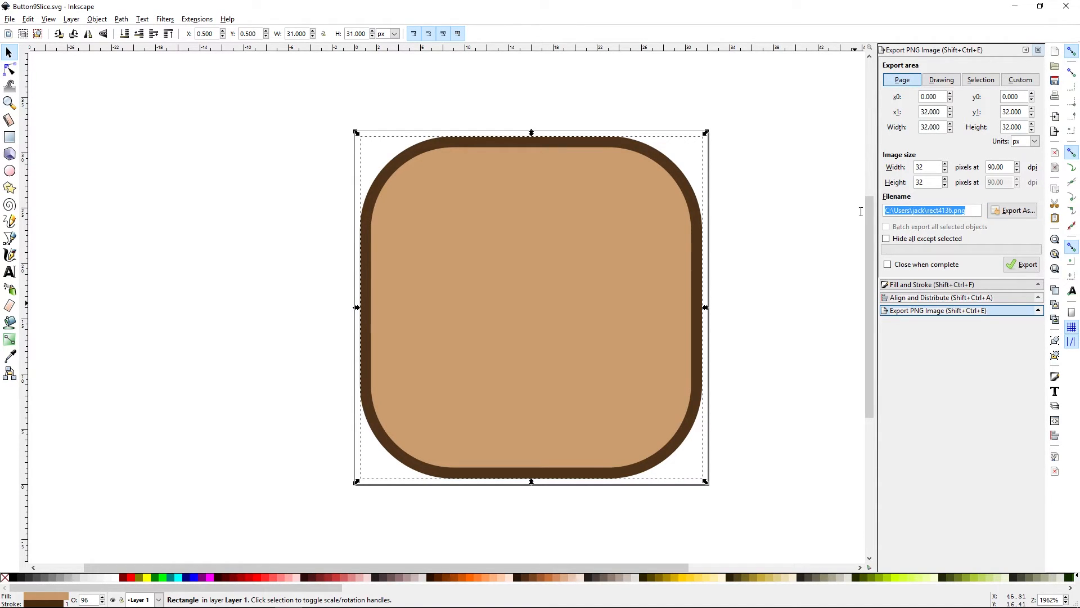
click(1015, 212)
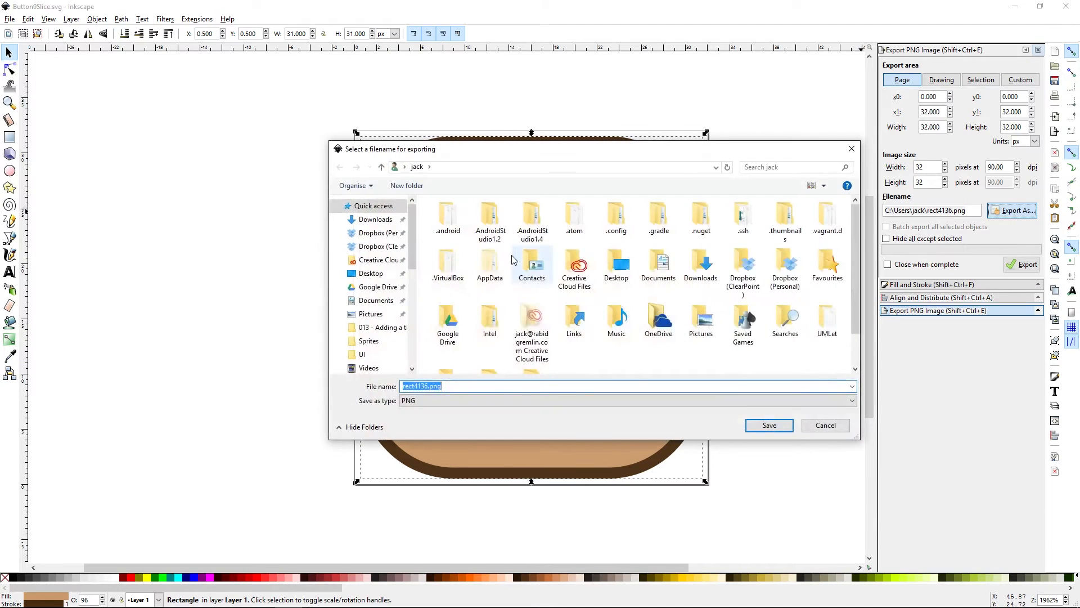
text(c:\play)
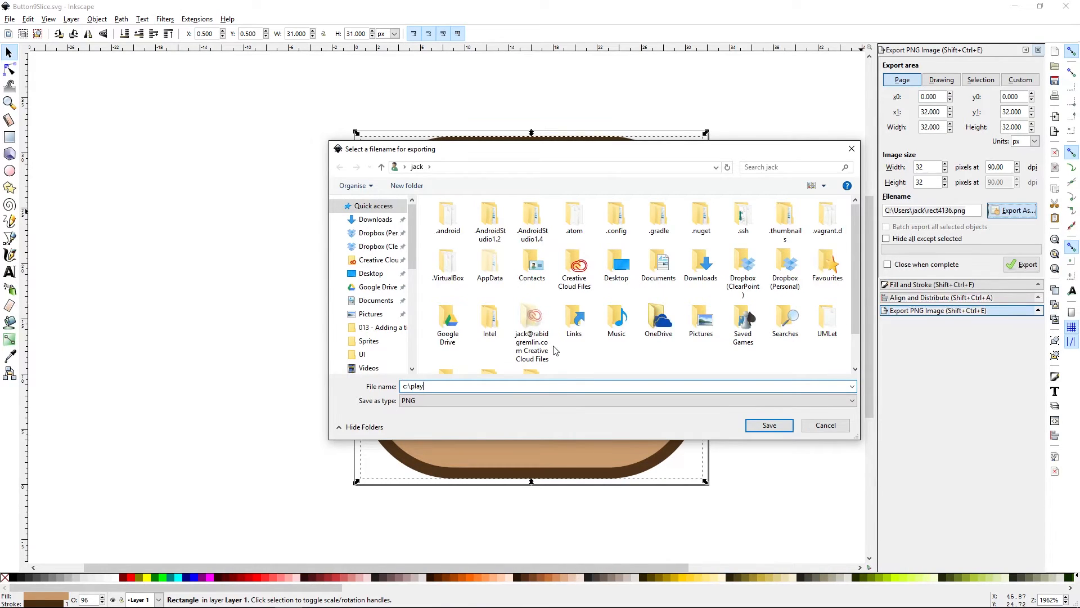
text(\B)
key(BackSpace)
key(Return)
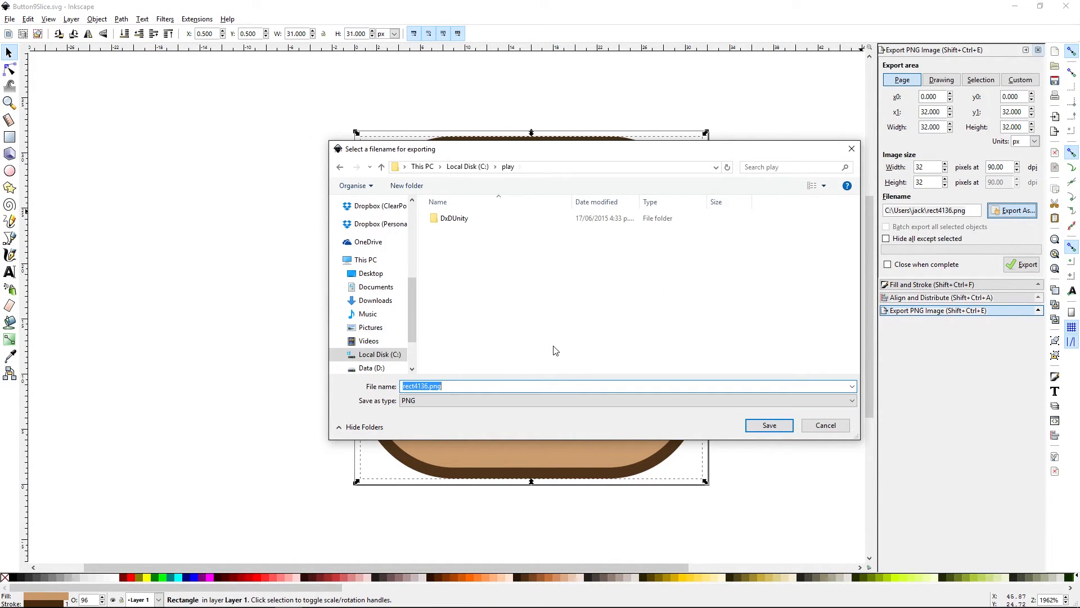
click(467, 167)
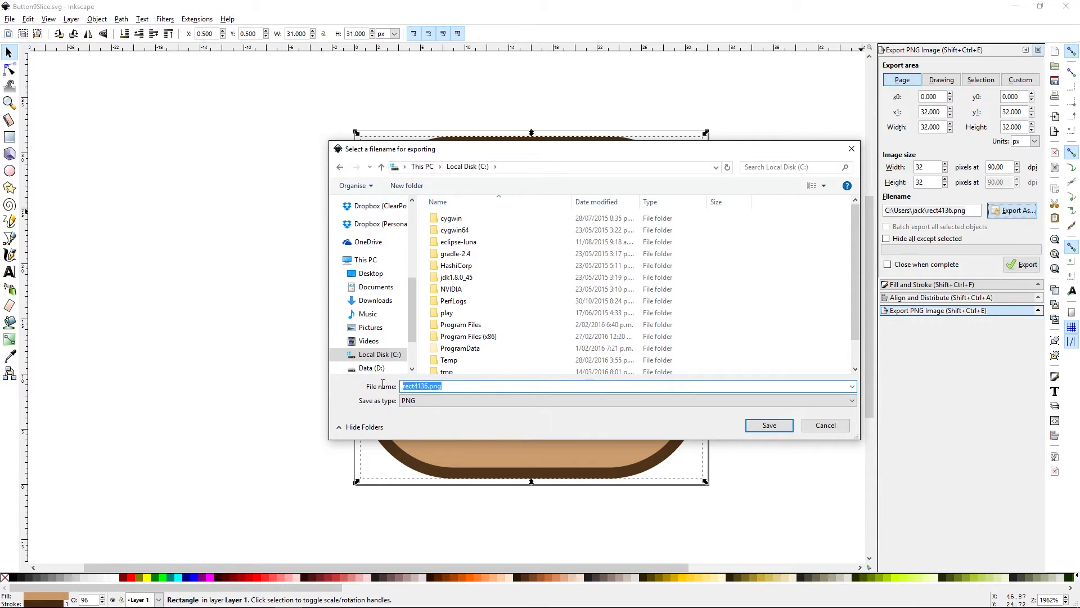
Choose d:\play\BunnyRunTut\Assets\Sprites as the destination folder for the PNG export
text(d:\)
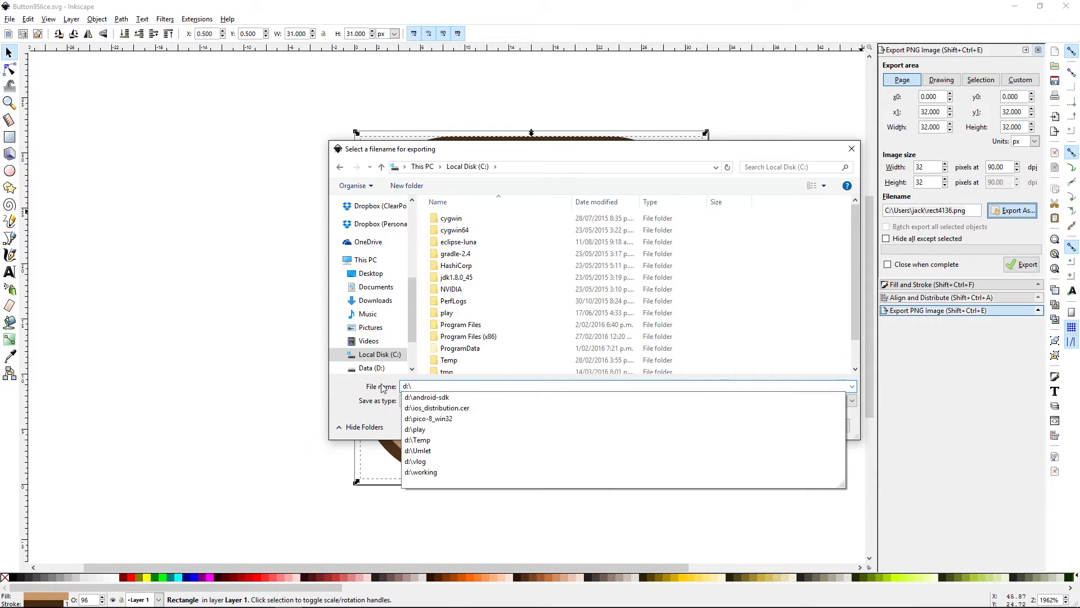
text(play\)
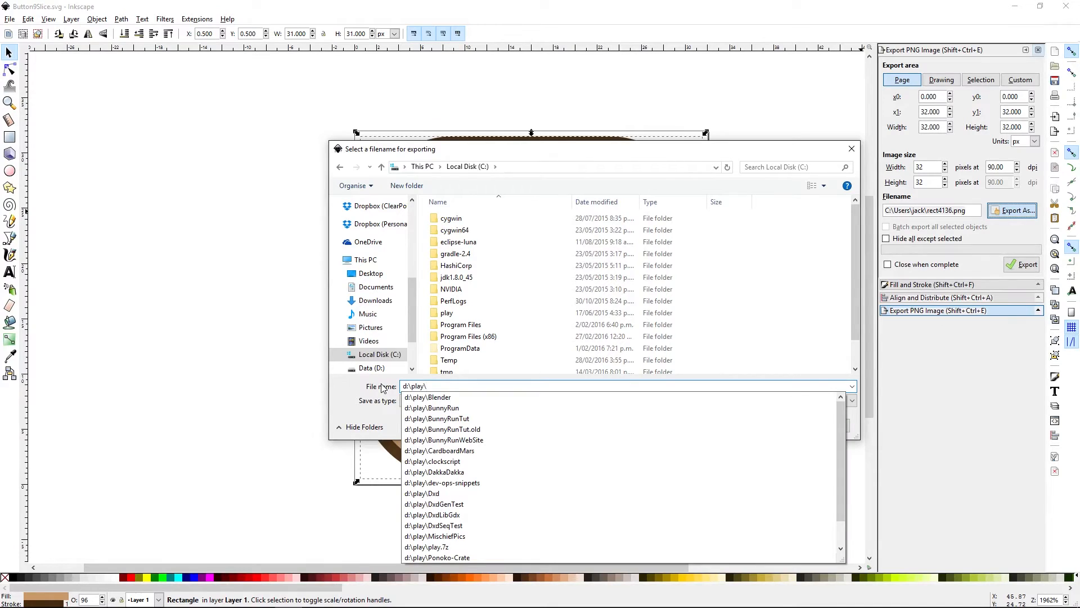
key(Down)
key(Down)
key(Down)
key(Return)
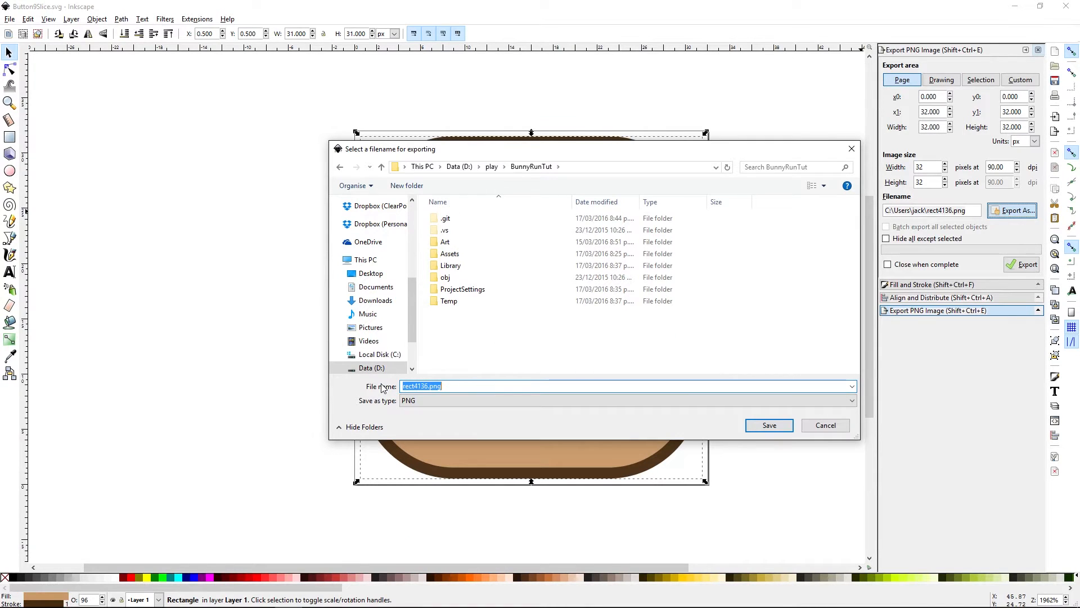
double_click(448, 254)
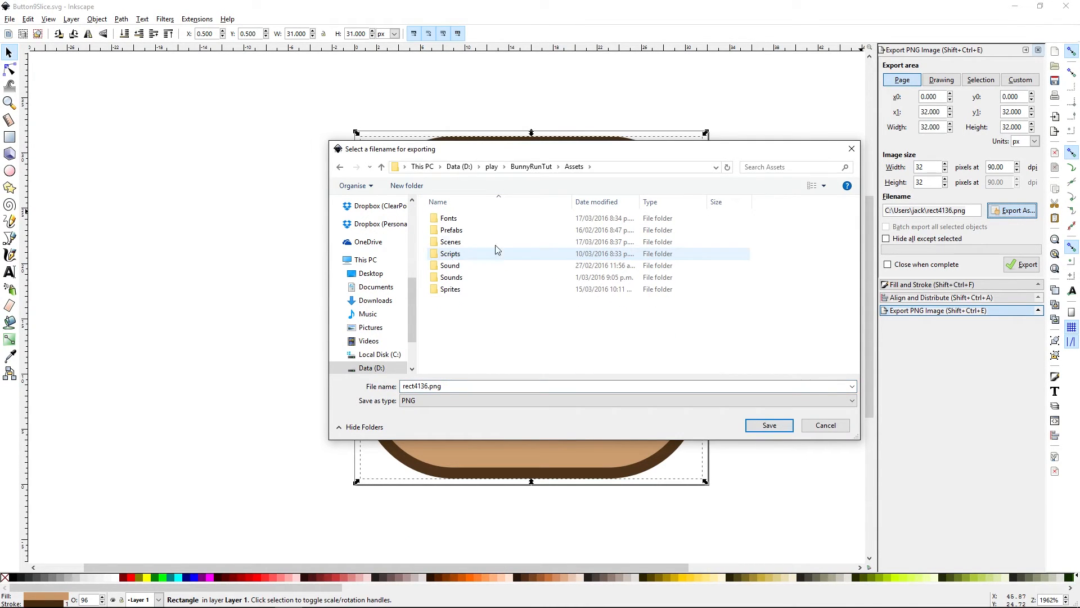
double_click(450, 289)
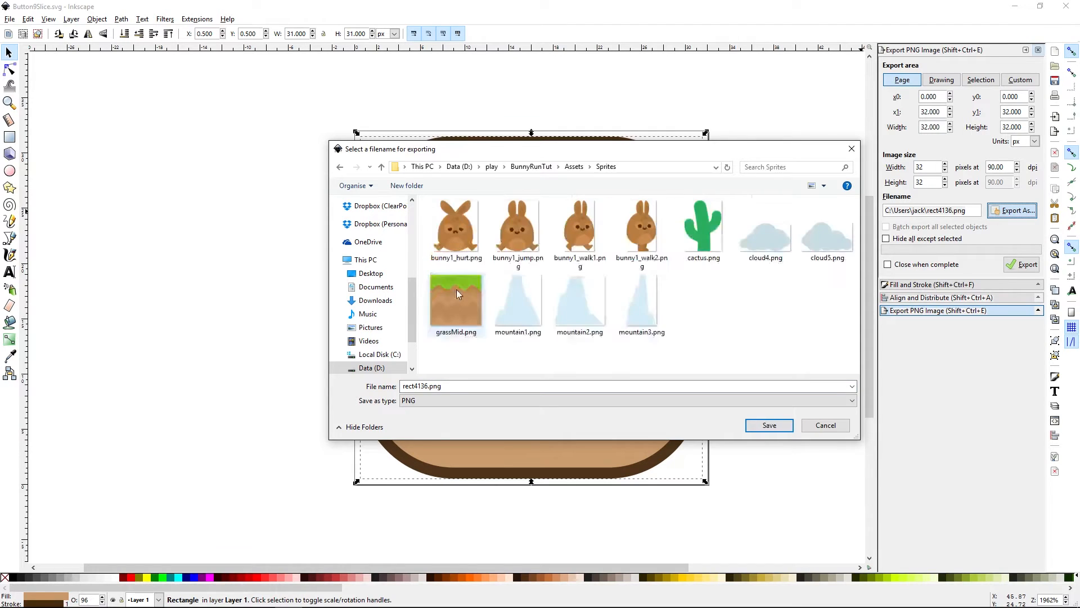
Name the PNG file Button9Slice and export the image
click(465, 387)
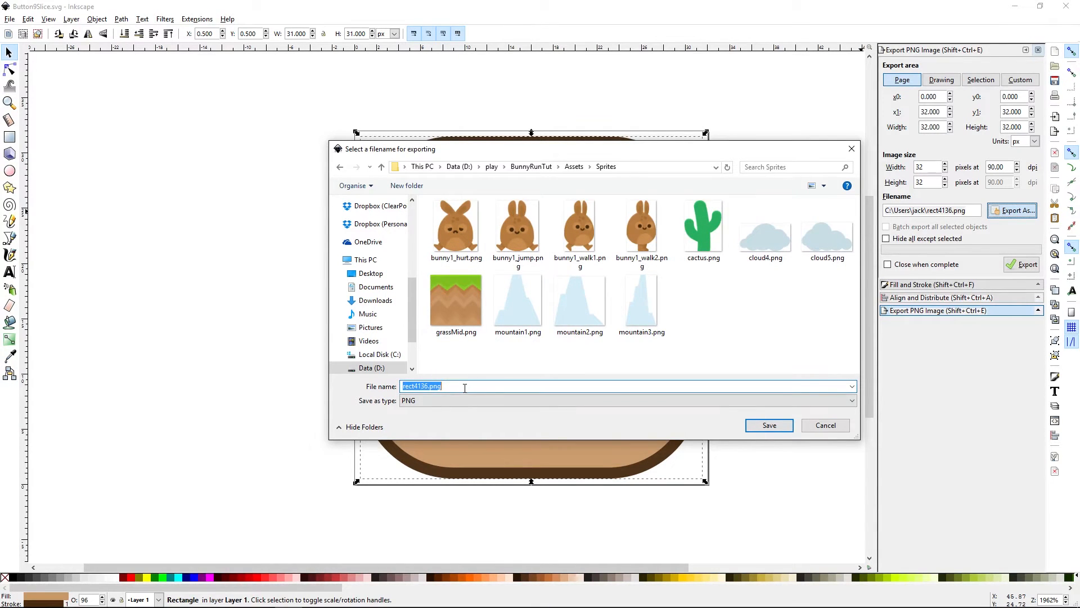
text(Button9Slice)
click(769, 426)
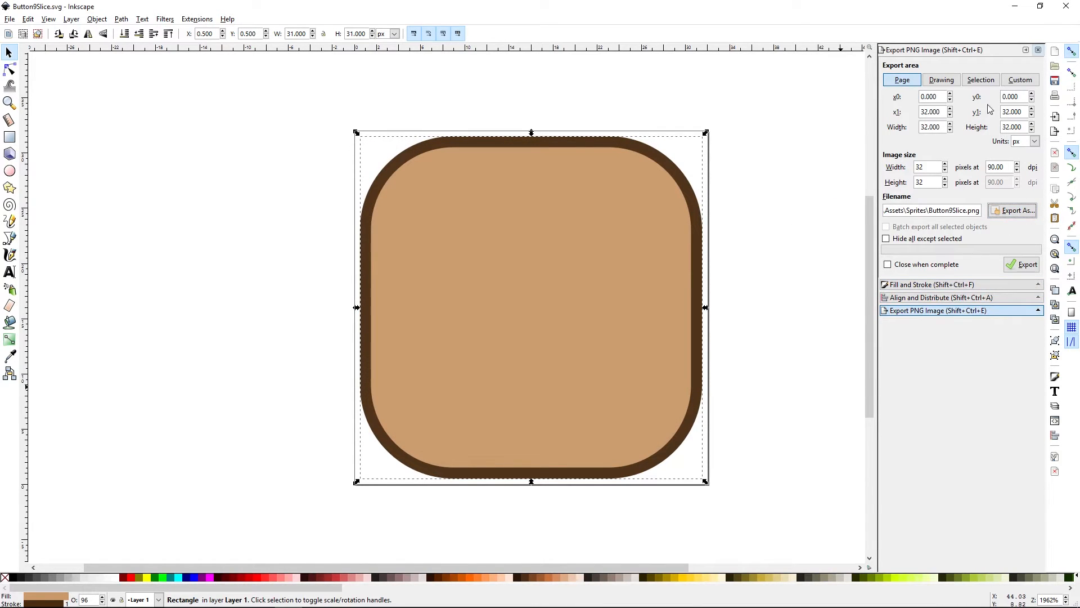
click(1027, 272)
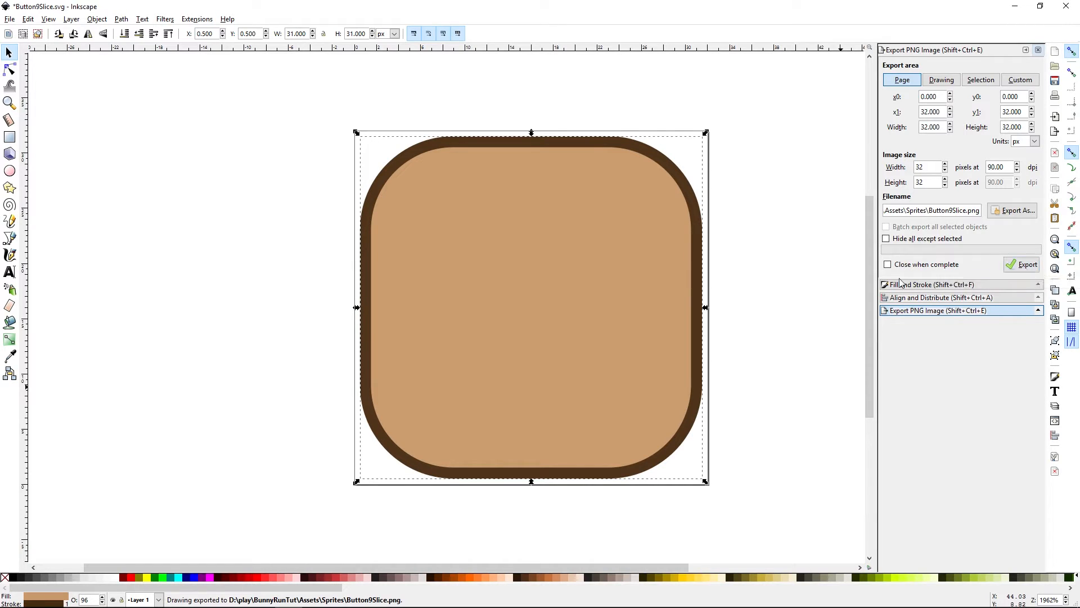
Deselect the rectangle and save the changes to the Button9Slice drawing
click(220, 387)
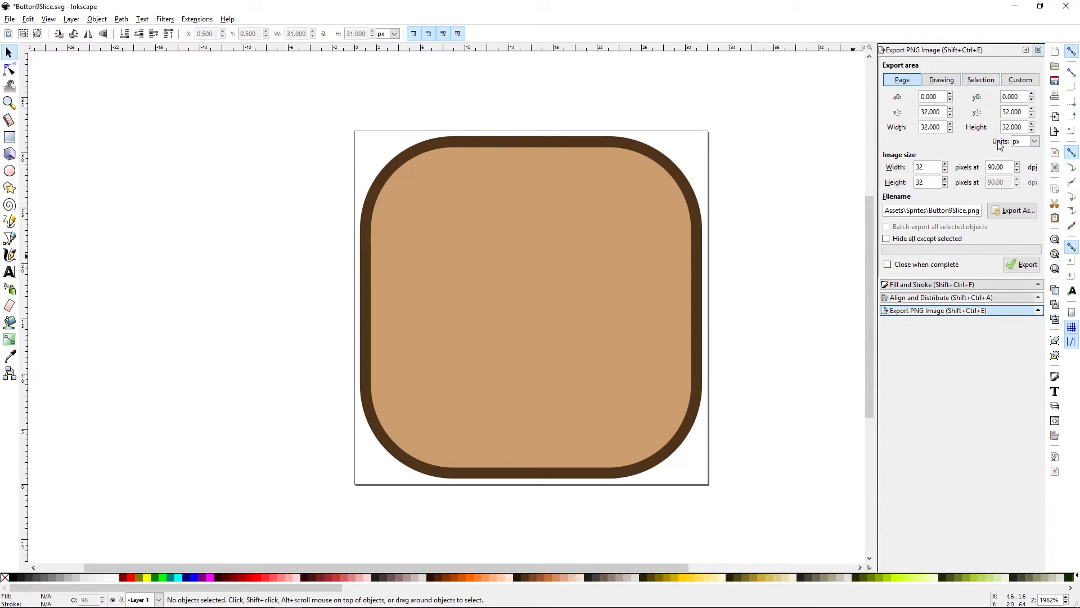
click(10, 19)
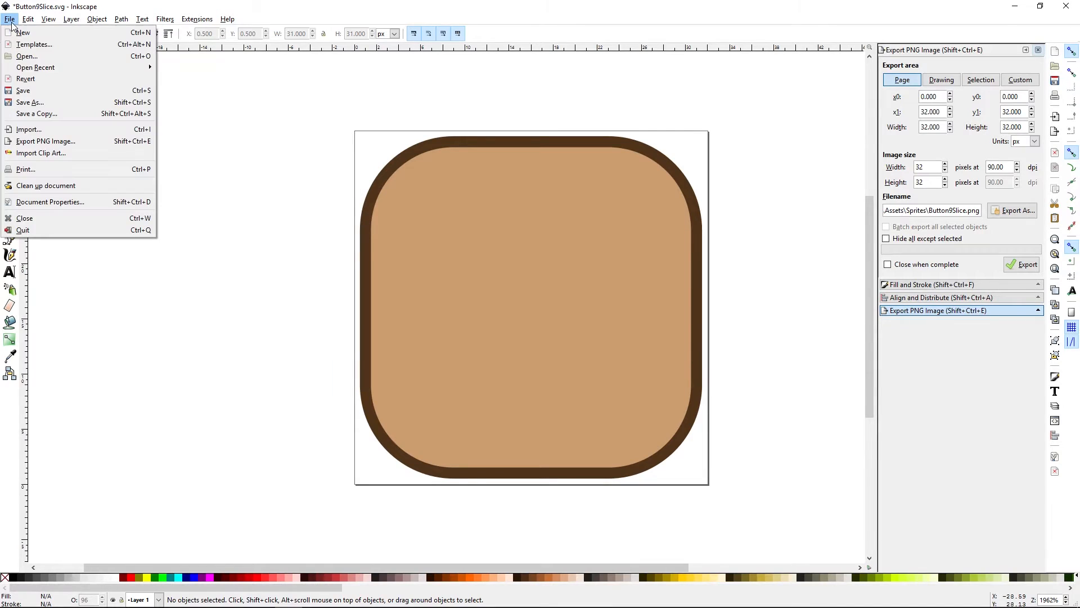
click(50, 93)
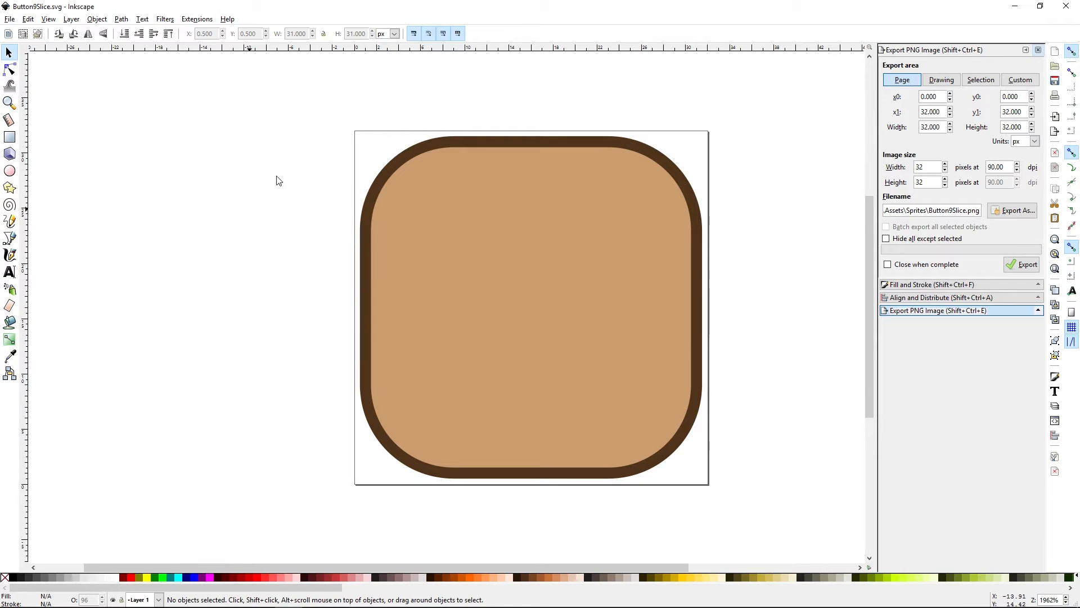
Switch to Unity and open the Button9Slice sprite from the Sprites folder in the Sprite Editor
mouse_move(206, 605)
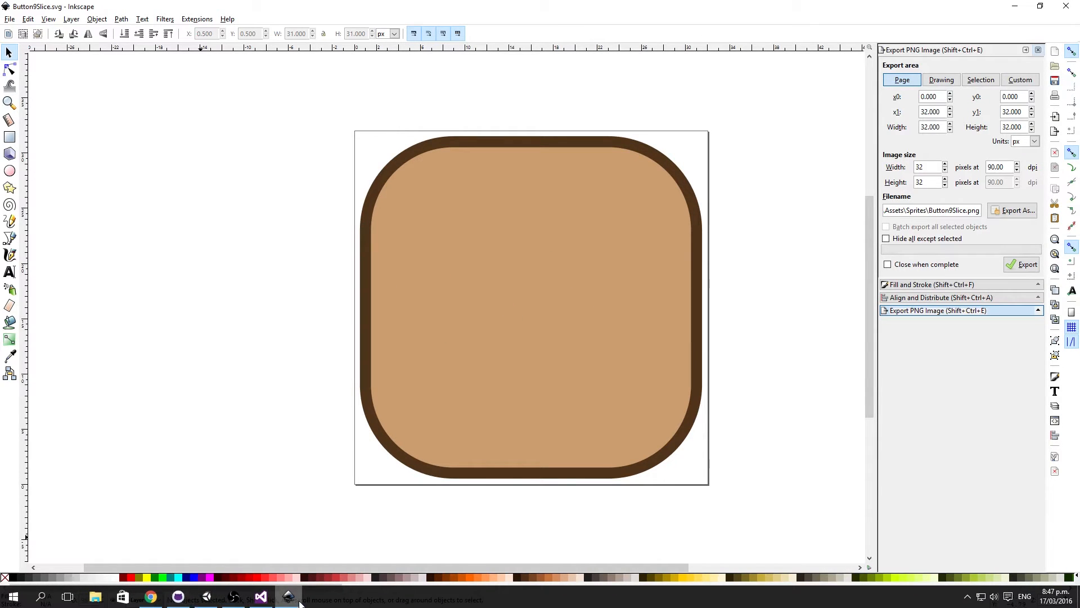
click(206, 601)
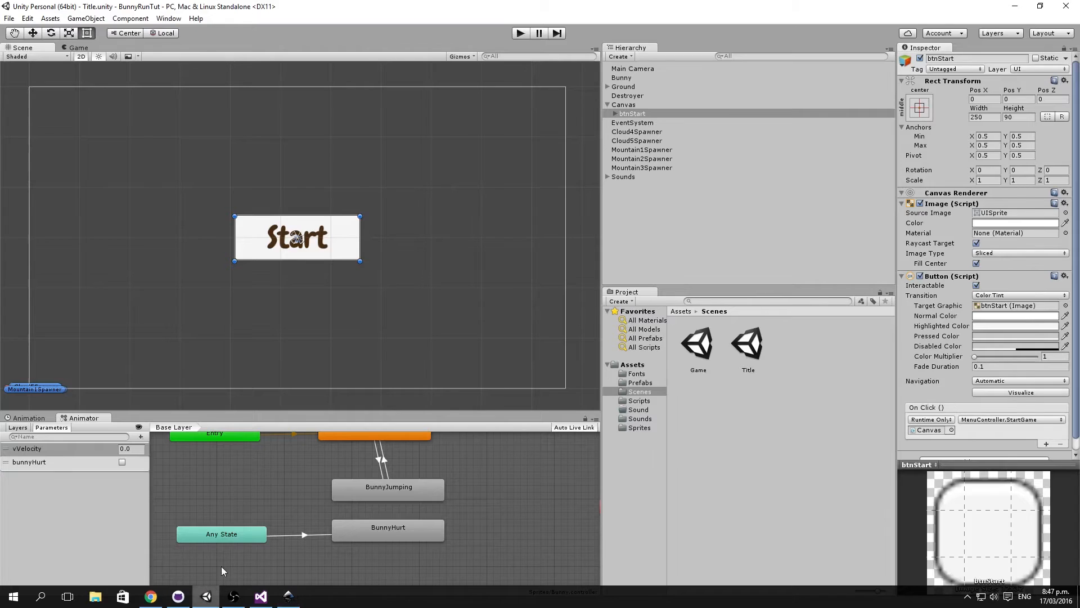
click(640, 428)
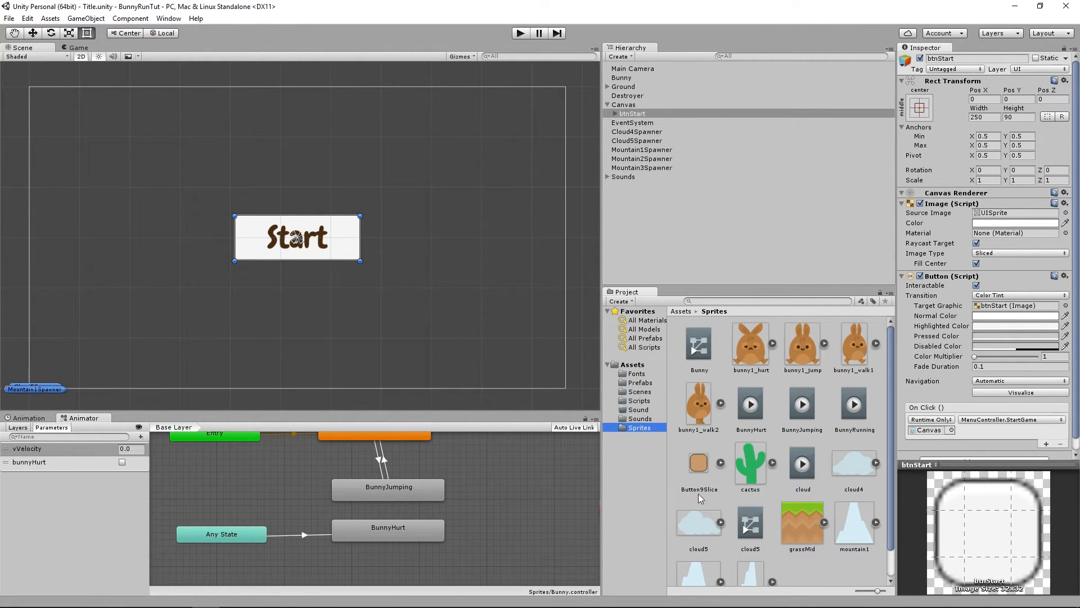
click(696, 463)
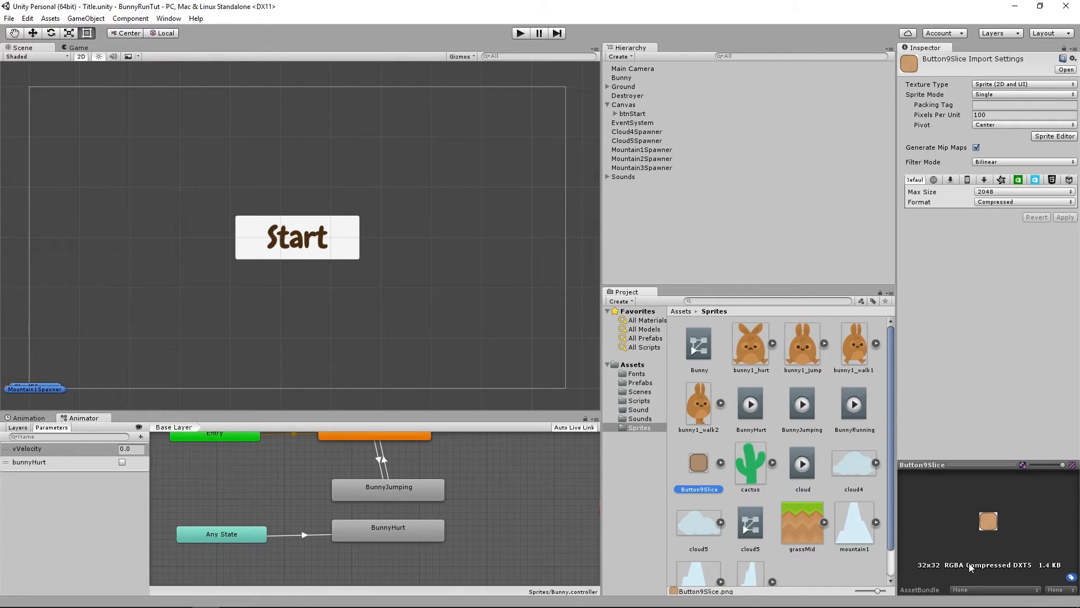
click(1054, 138)
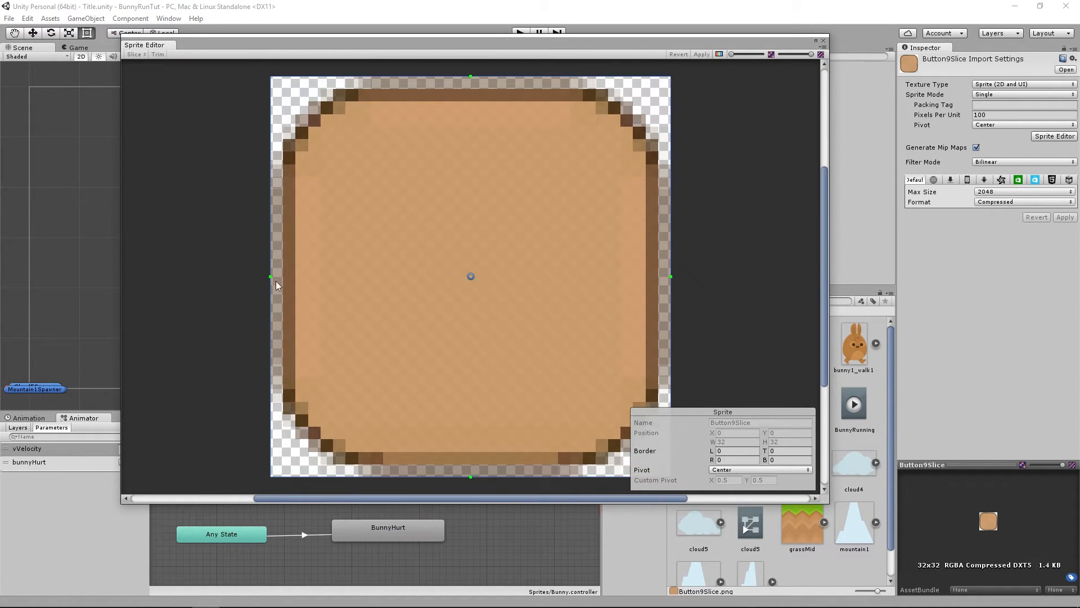
Set the Button9Slice sprite's left, right, top and bottom borders to 8 each, apply them and close the Sprite Editor
drag(272, 276, 373, 283)
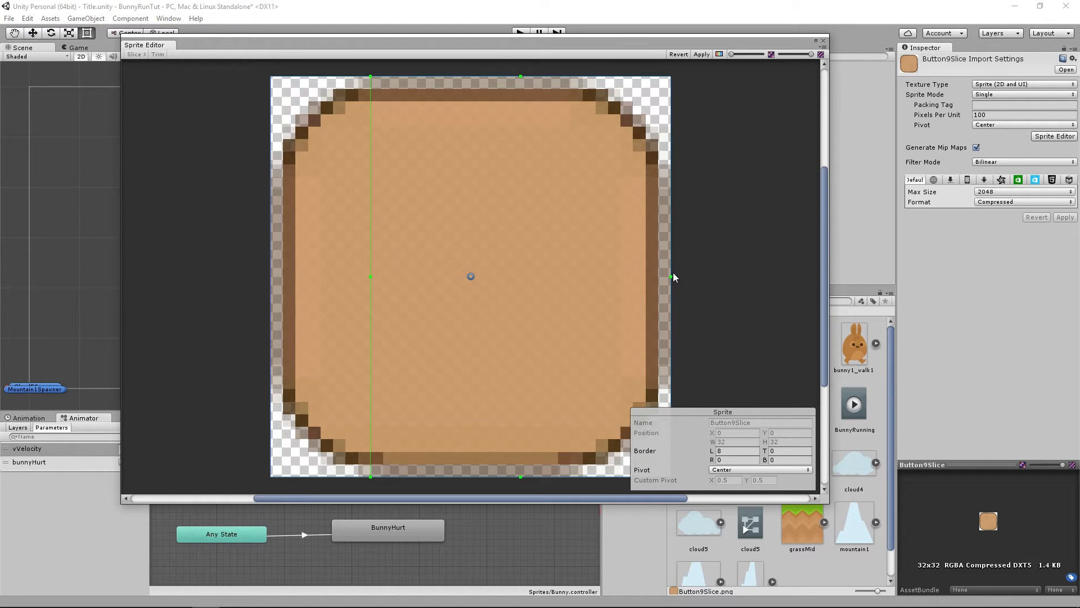
drag(673, 275, 572, 269)
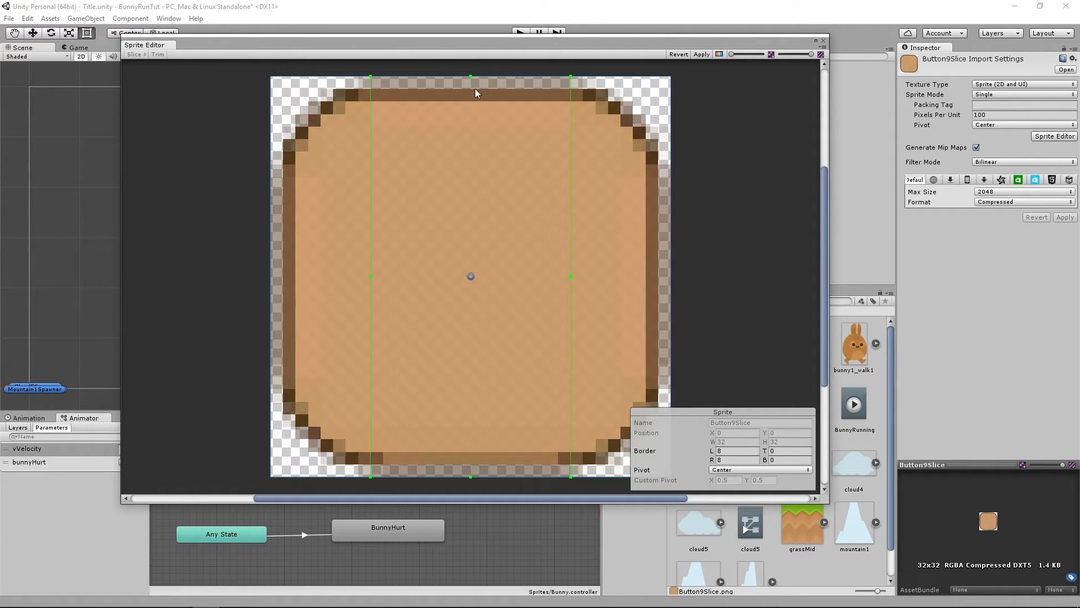
drag(470, 76, 466, 177)
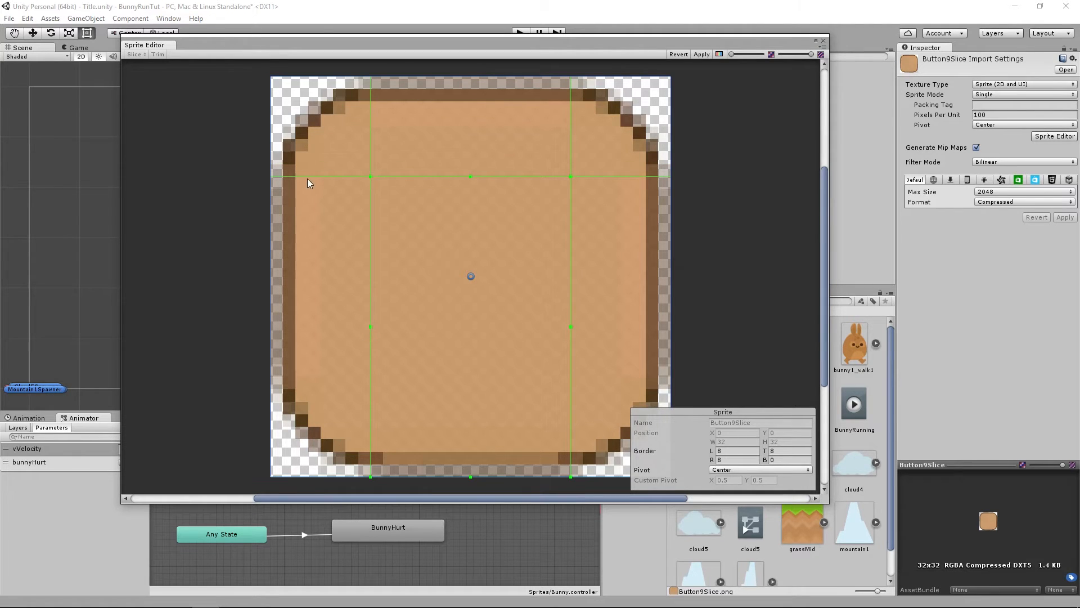
drag(471, 476, 480, 378)
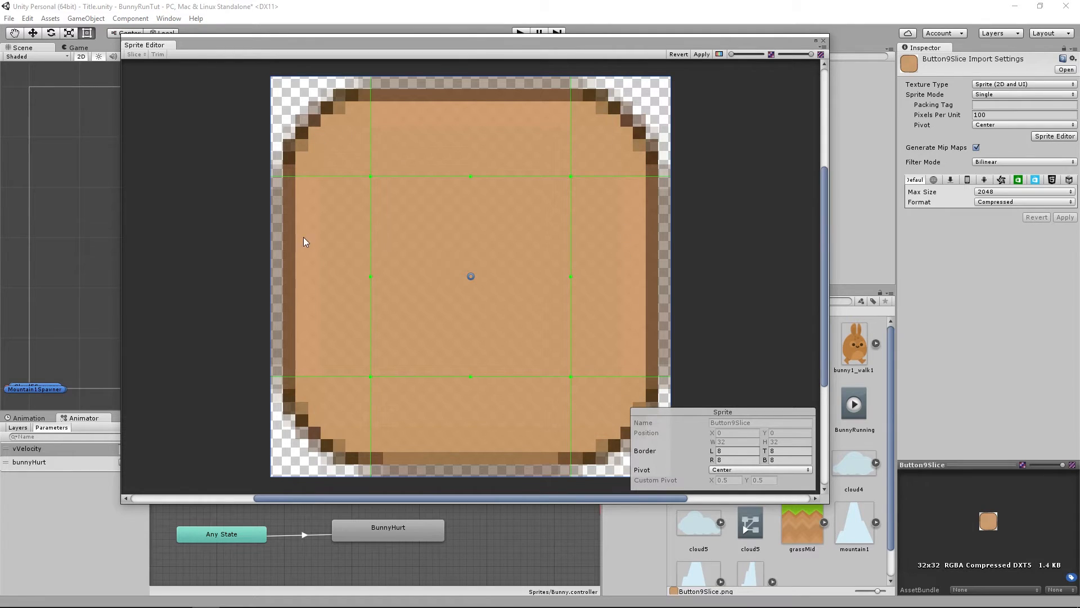
click(700, 56)
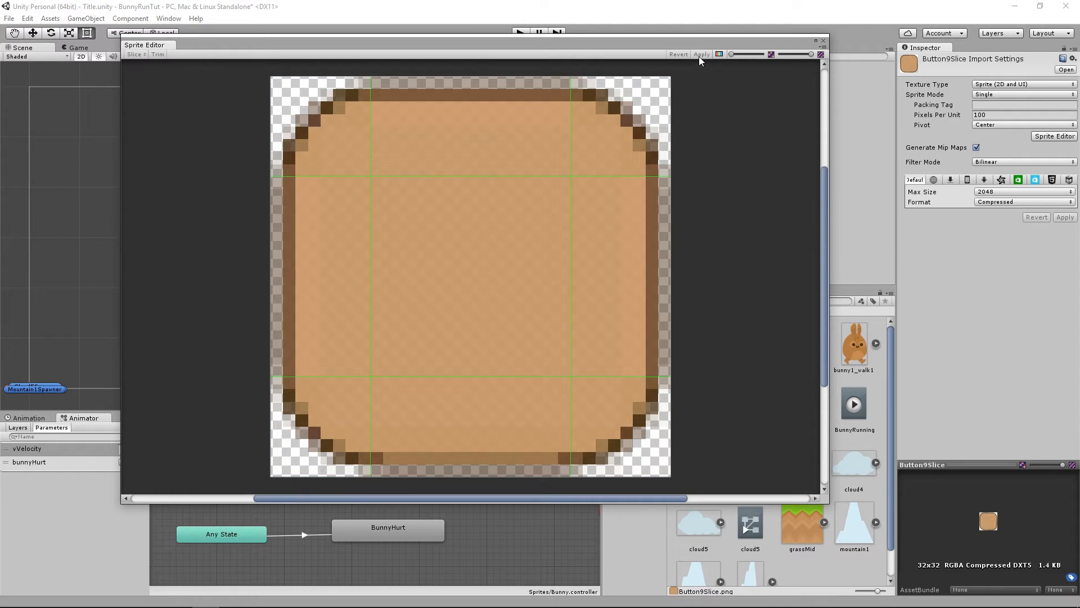
click(824, 42)
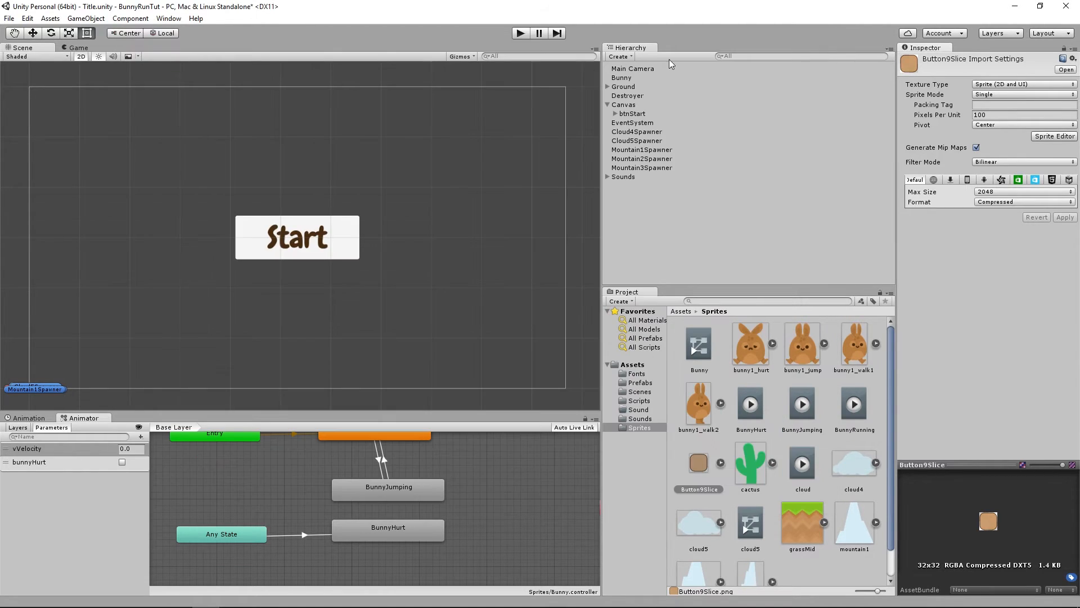
Assign the Button9Slice sprite as btnStart's source image and deselect the button
click(630, 114)
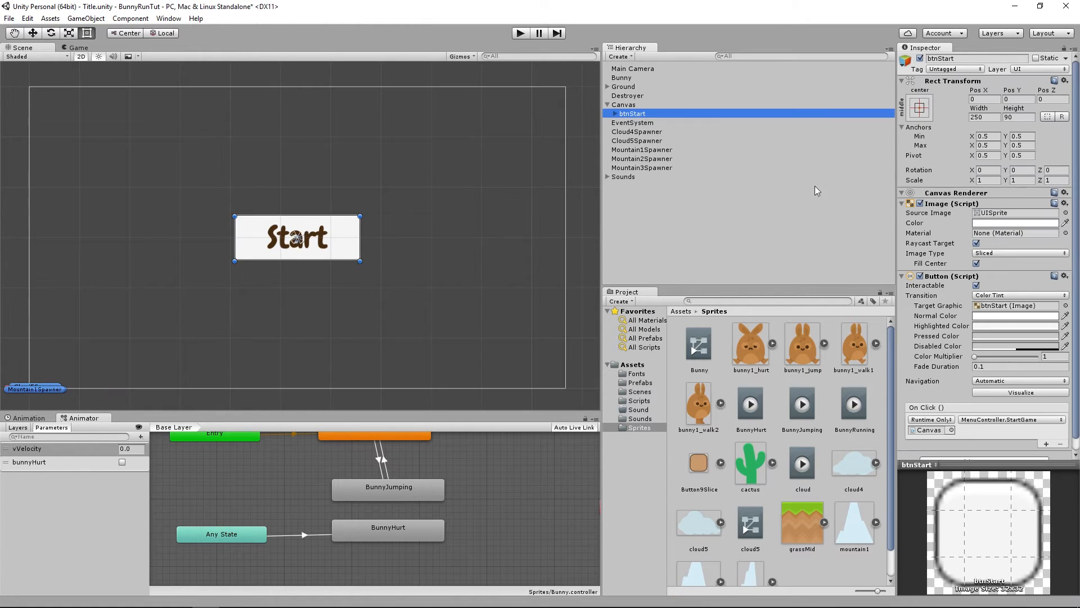
click(1066, 213)
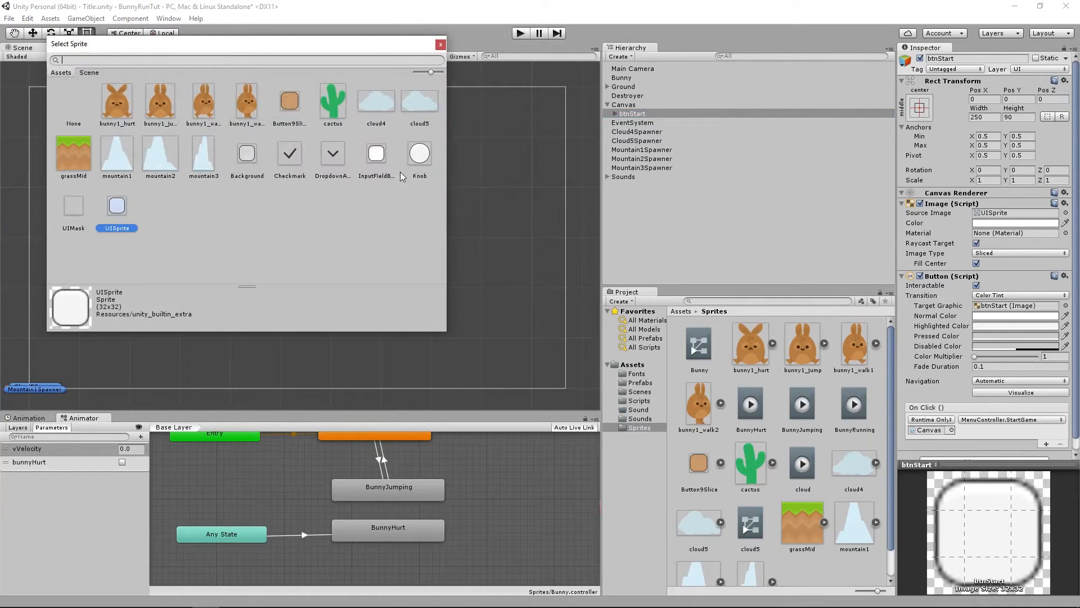
double_click(286, 102)
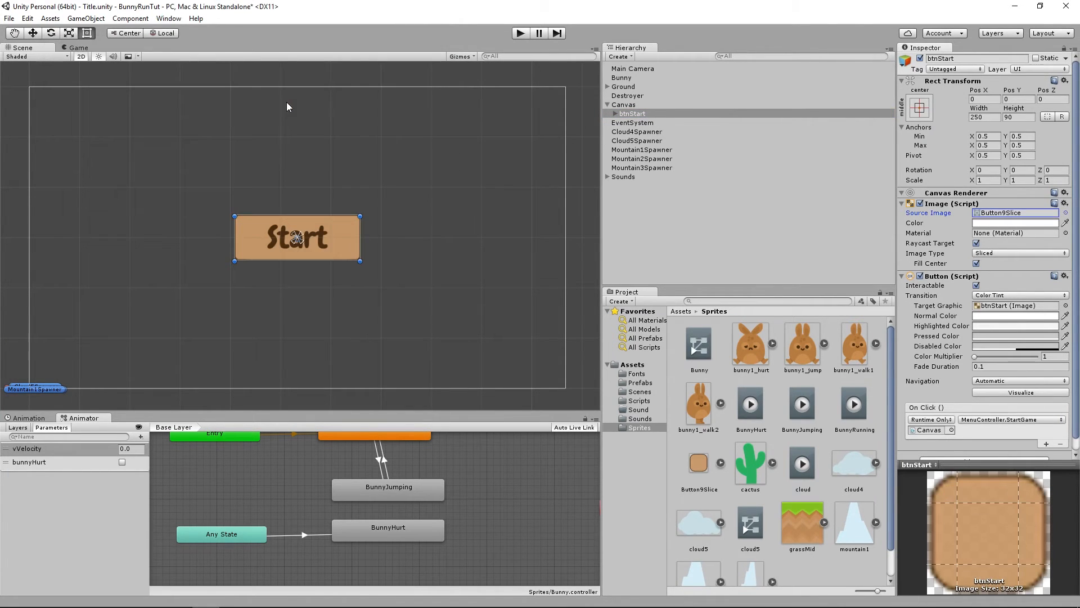
click(477, 80)
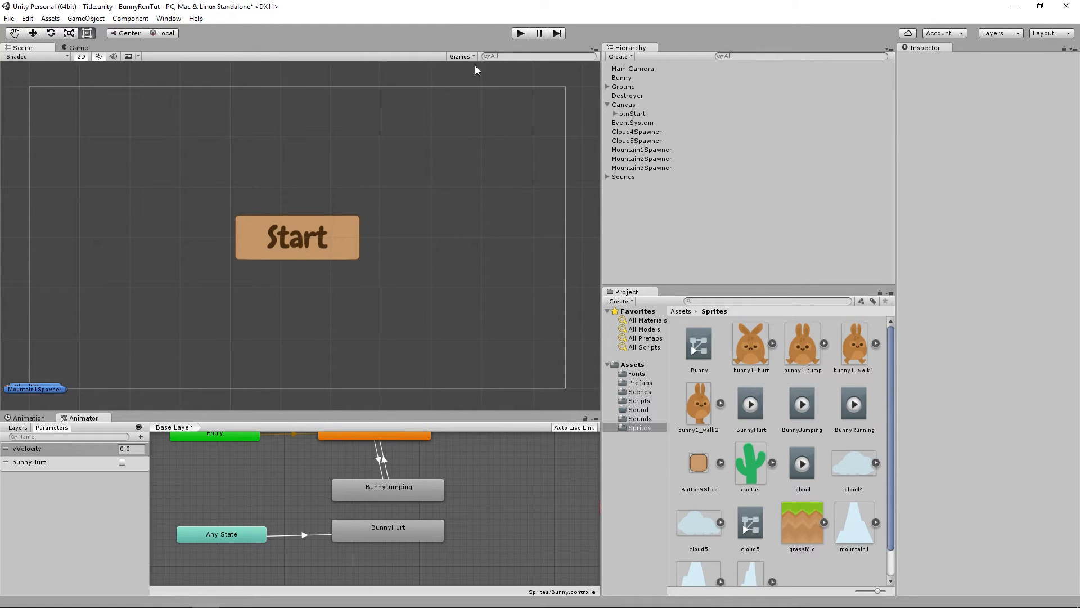
Play-test the game through the restyled Start button, and save the Title scene
click(522, 34)
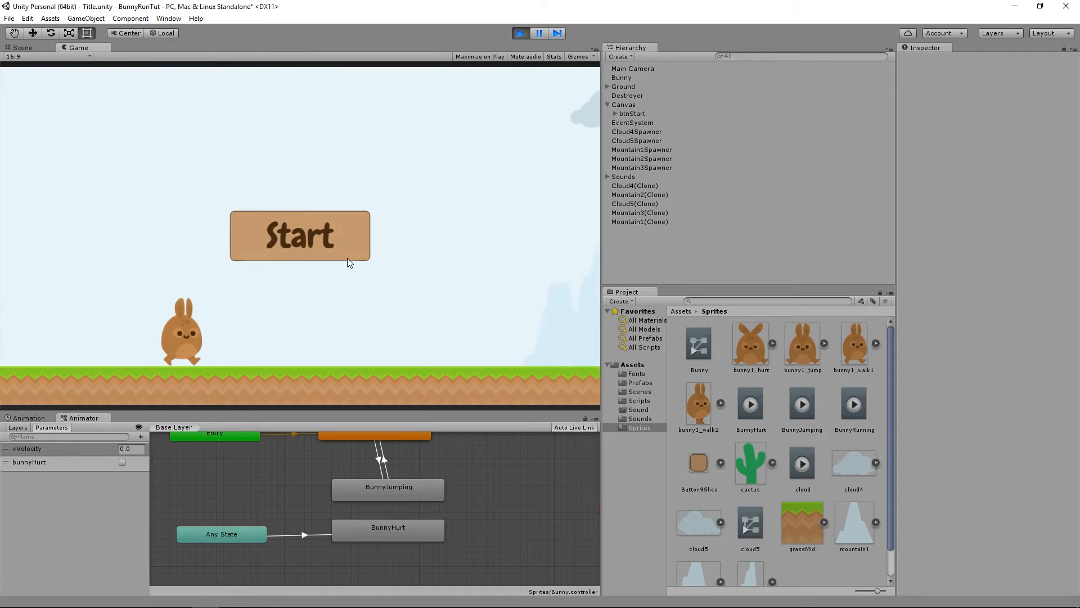
click(316, 253)
key(space)
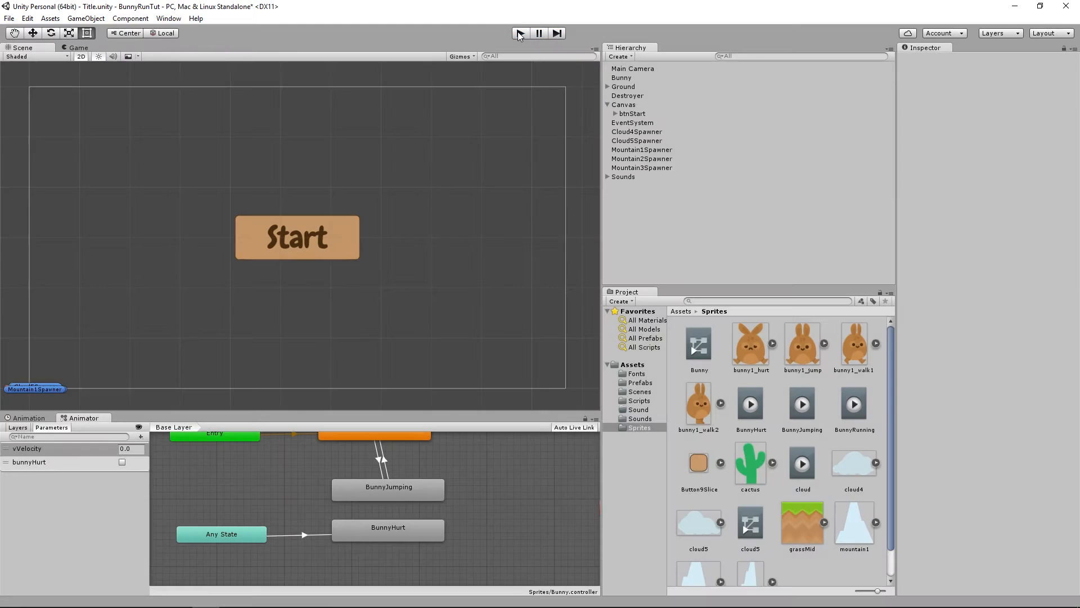
click(520, 32)
click(9, 18)
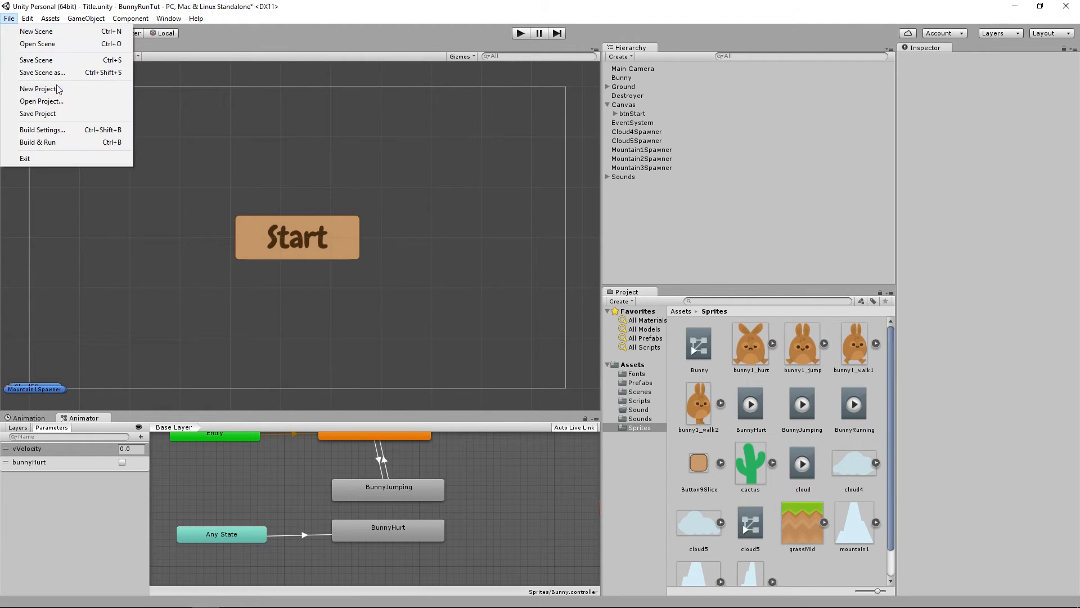
click(56, 60)
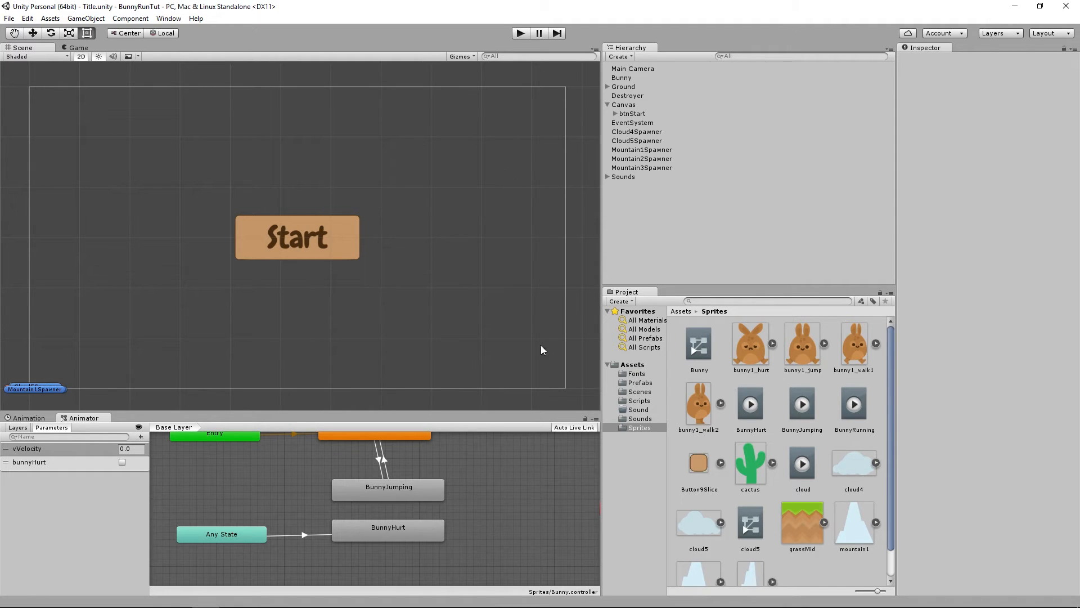
Run the title screen and compare its layout at the 4:3, 16:10 and 16:9 aspect ratios, ending play mode
click(520, 34)
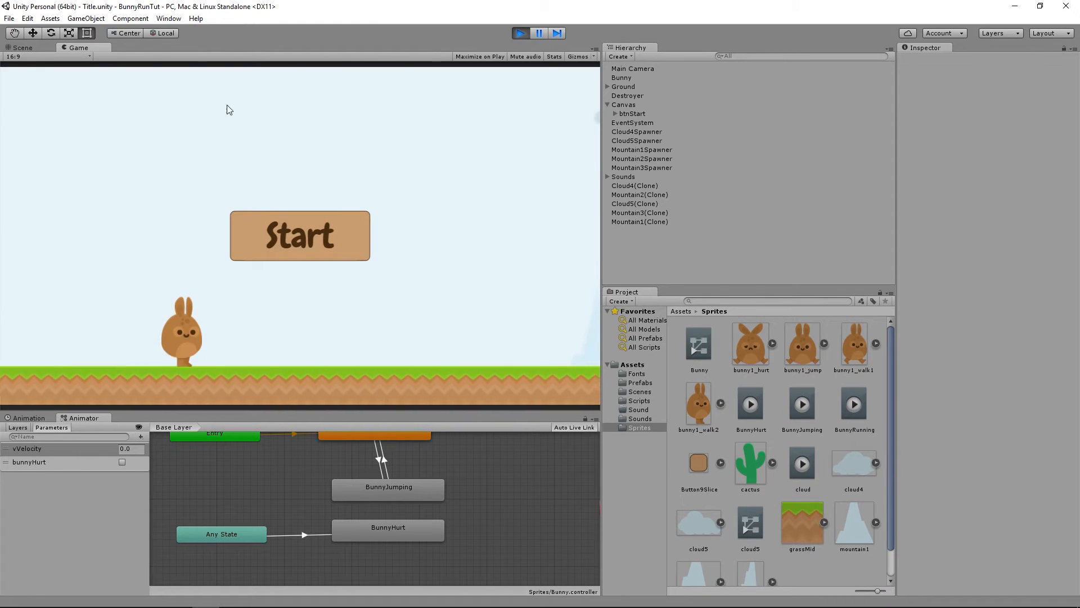
click(26, 56)
click(33, 86)
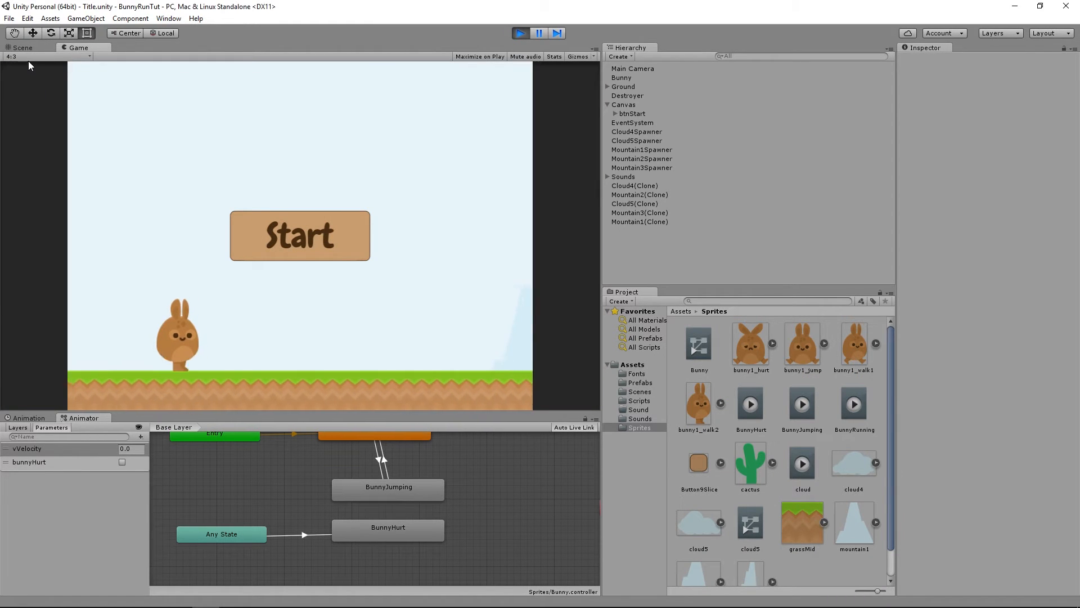
click(28, 58)
click(29, 105)
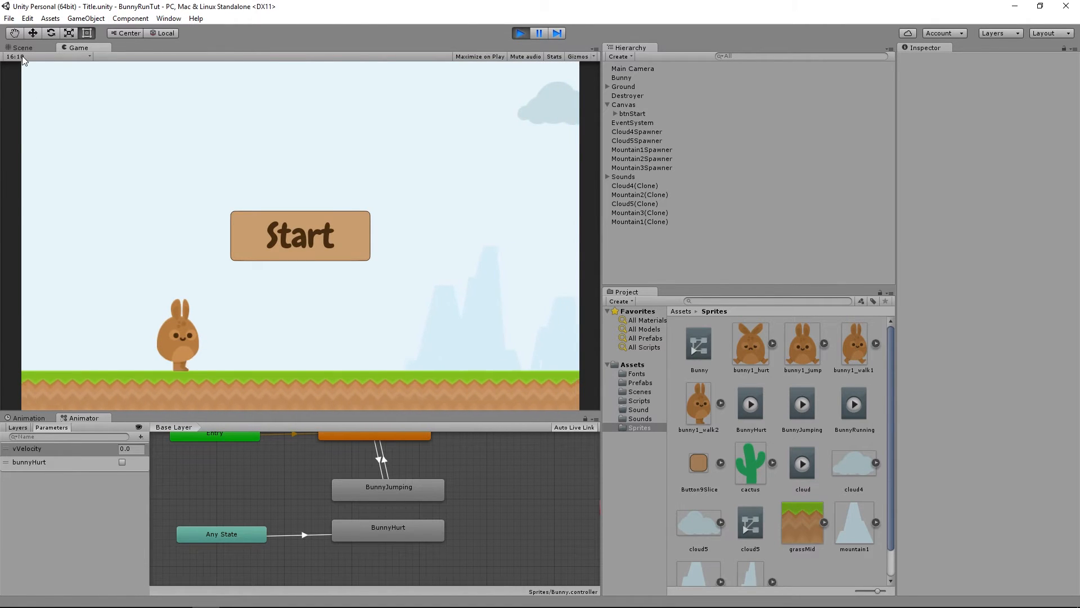
click(22, 56)
click(23, 116)
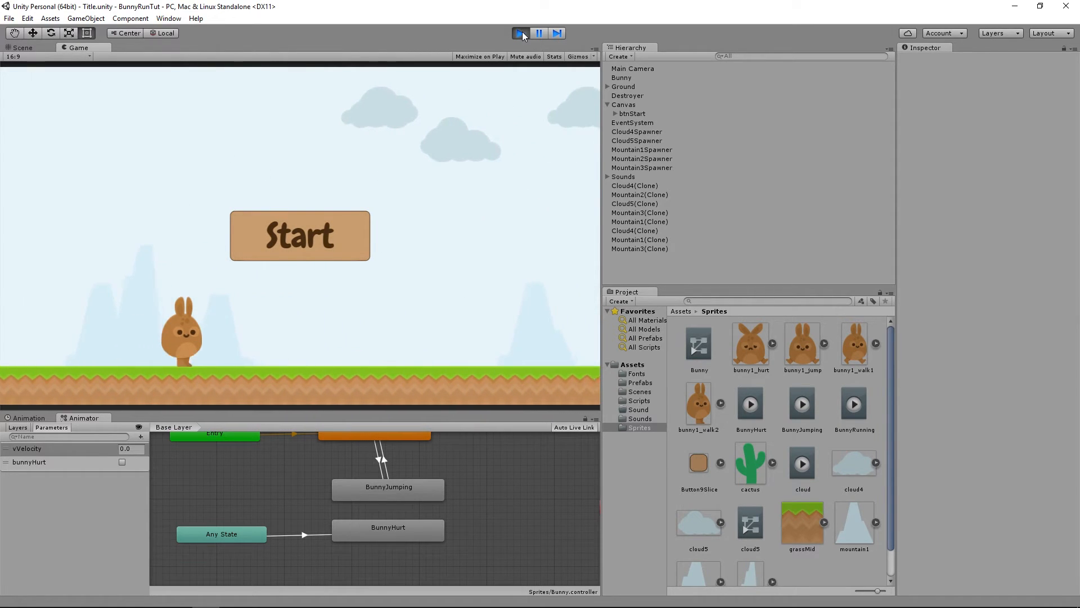
key(ctrl+p)
Begin a new Game view size preset labelled "Hlaf HD" with the Fixed Resolution type
click(76, 48)
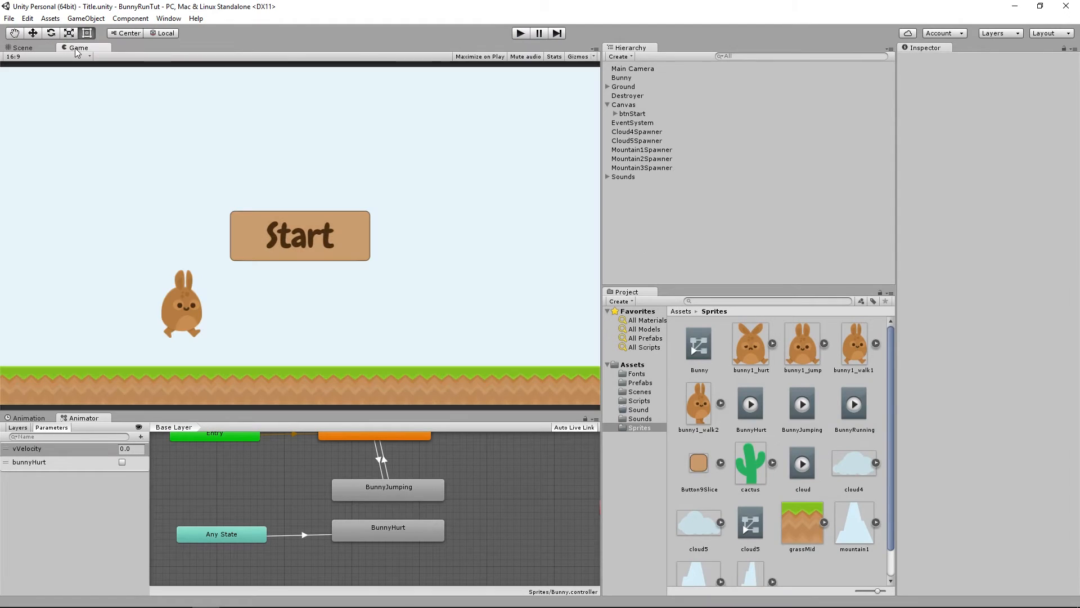
click(7, 49)
click(80, 49)
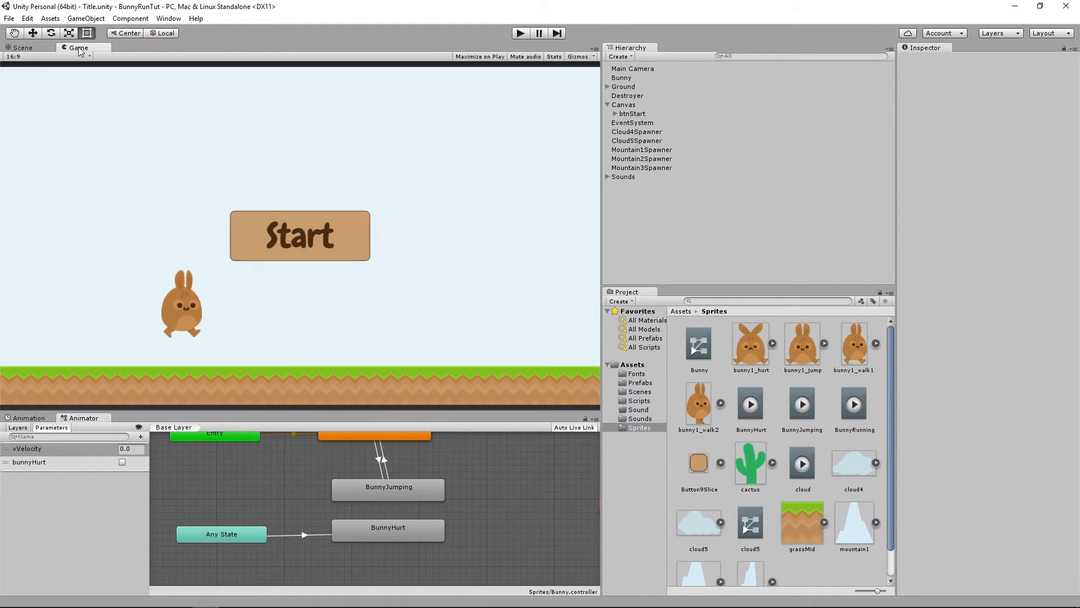
click(28, 59)
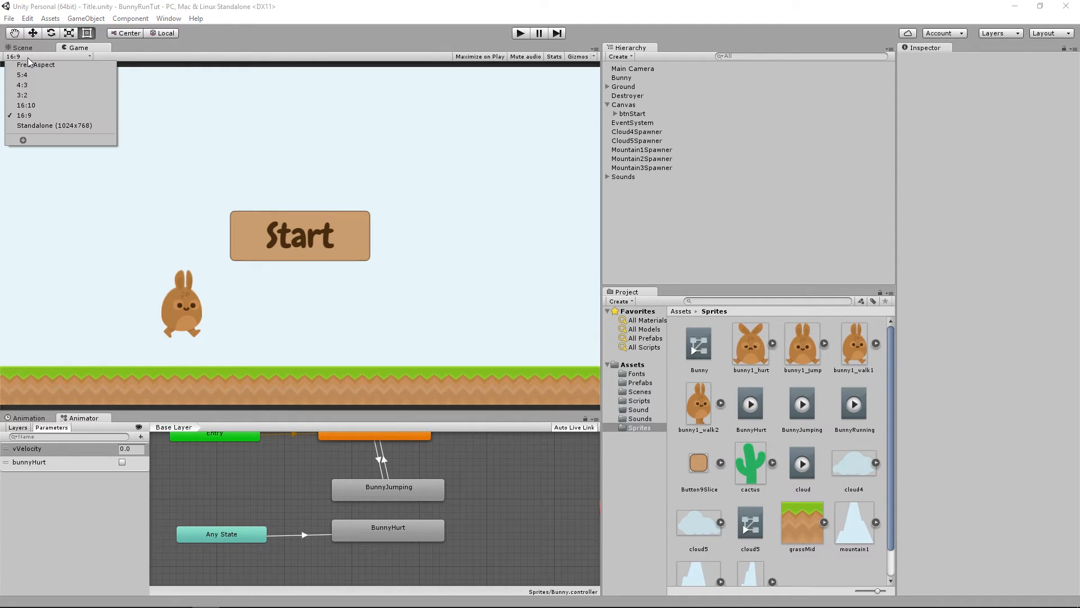
click(25, 140)
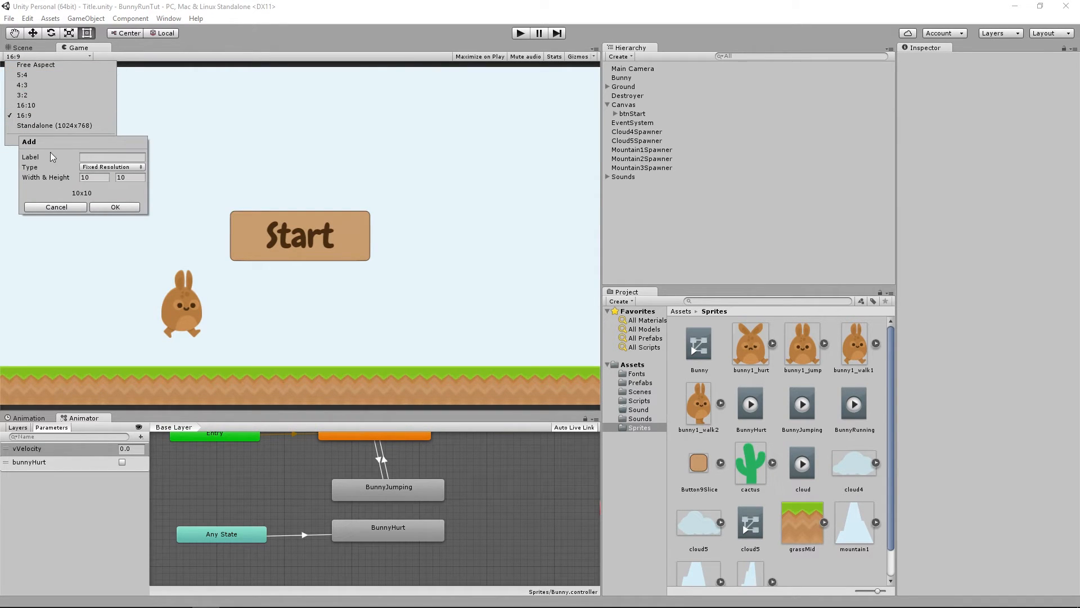
click(90, 155)
text(HI)
text(af )
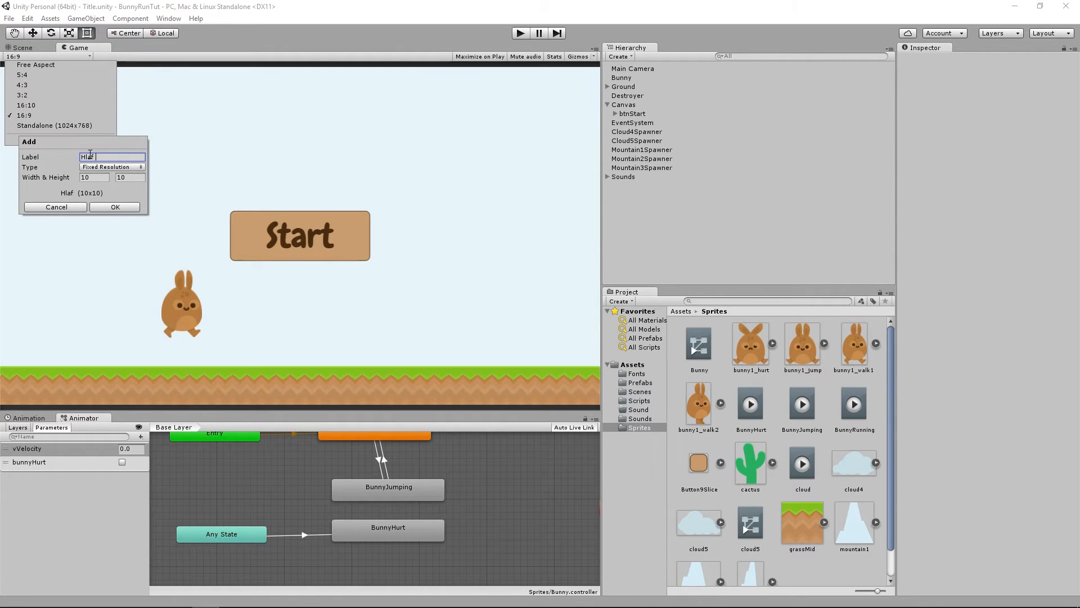
text(HD)
key(Tab)
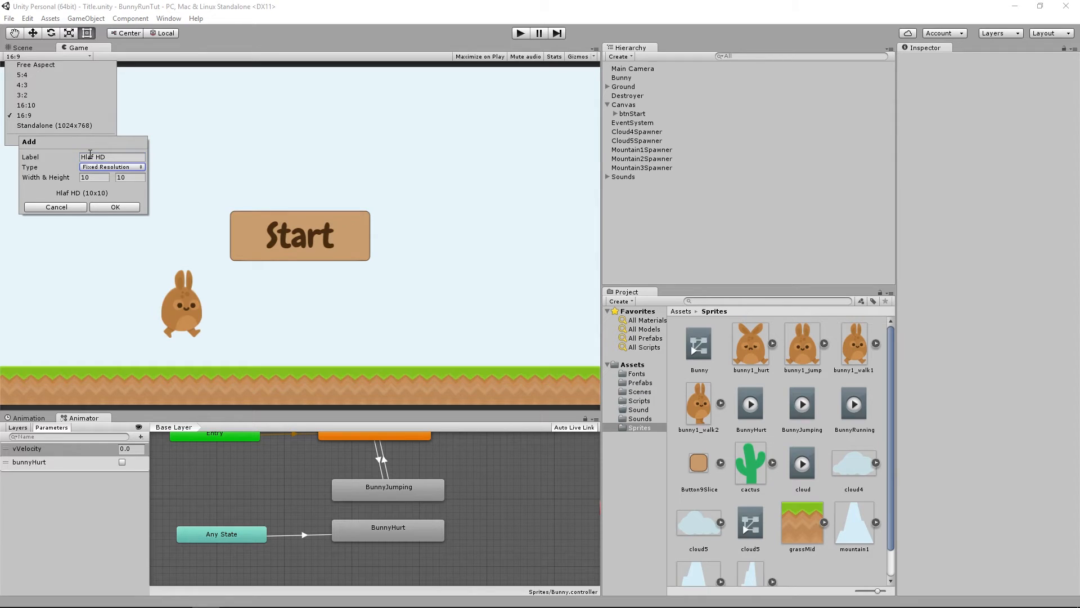
click(115, 169)
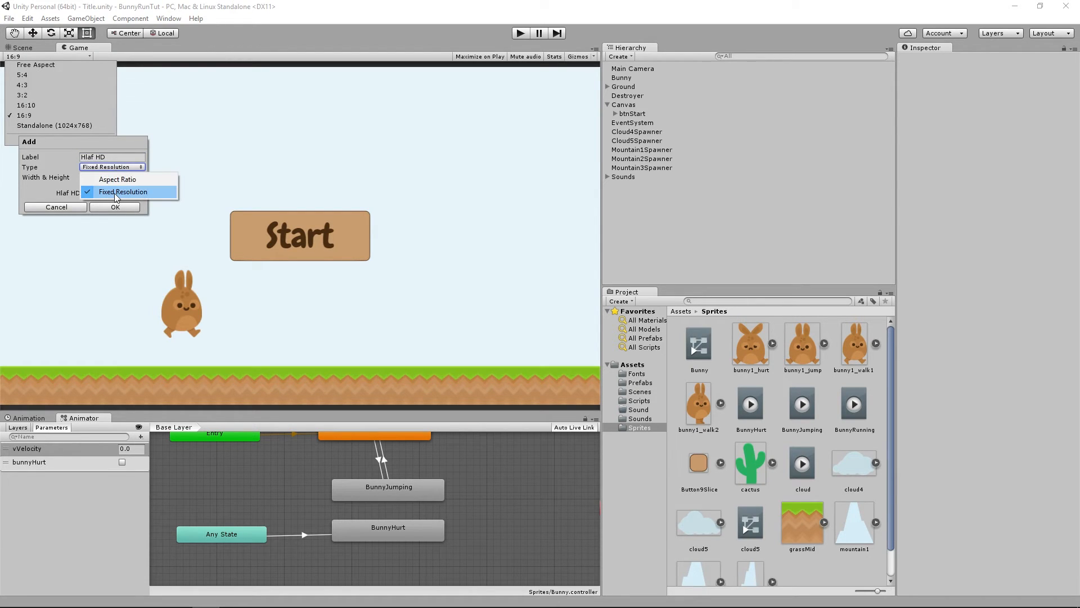
click(115, 193)
Correct the new size preset's label to "Half HD"
click(98, 179)
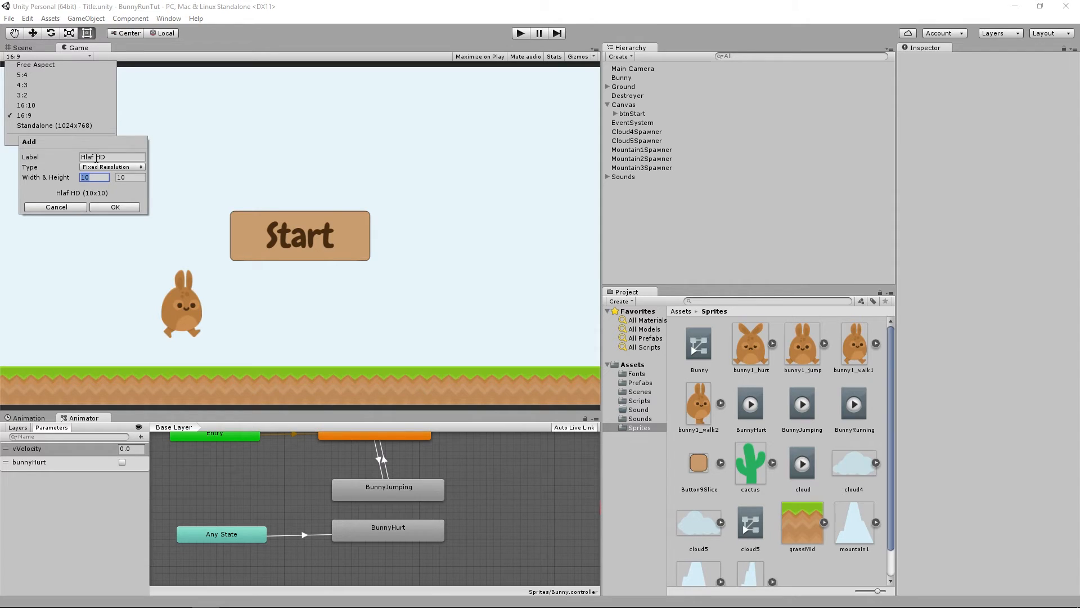
click(95, 158)
key(BackSpace)
key(BackSpace)
key(BackSpace)
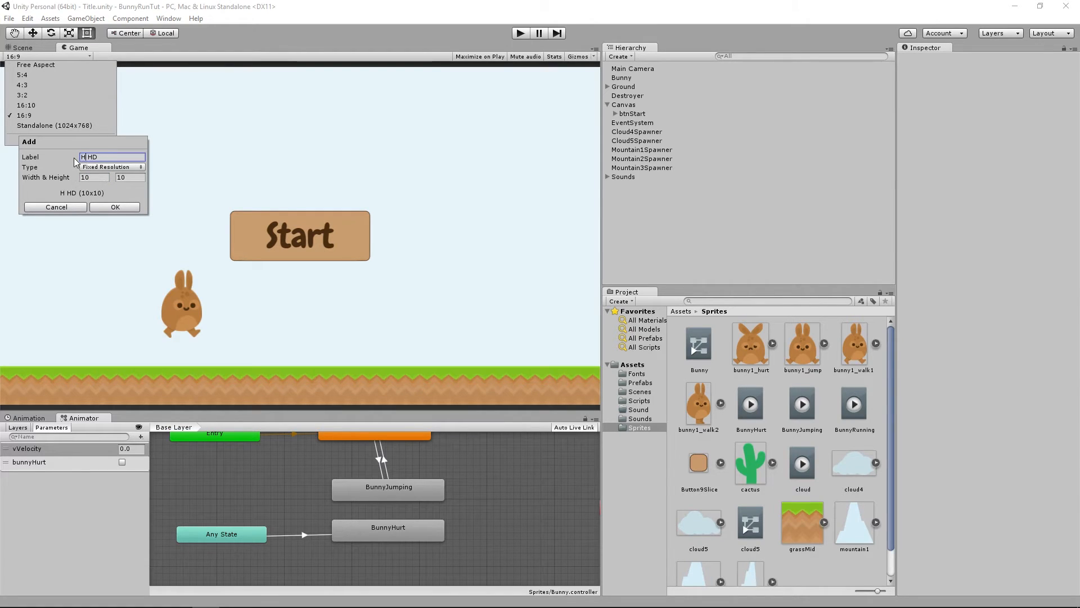
text(alf)
key(Tab)
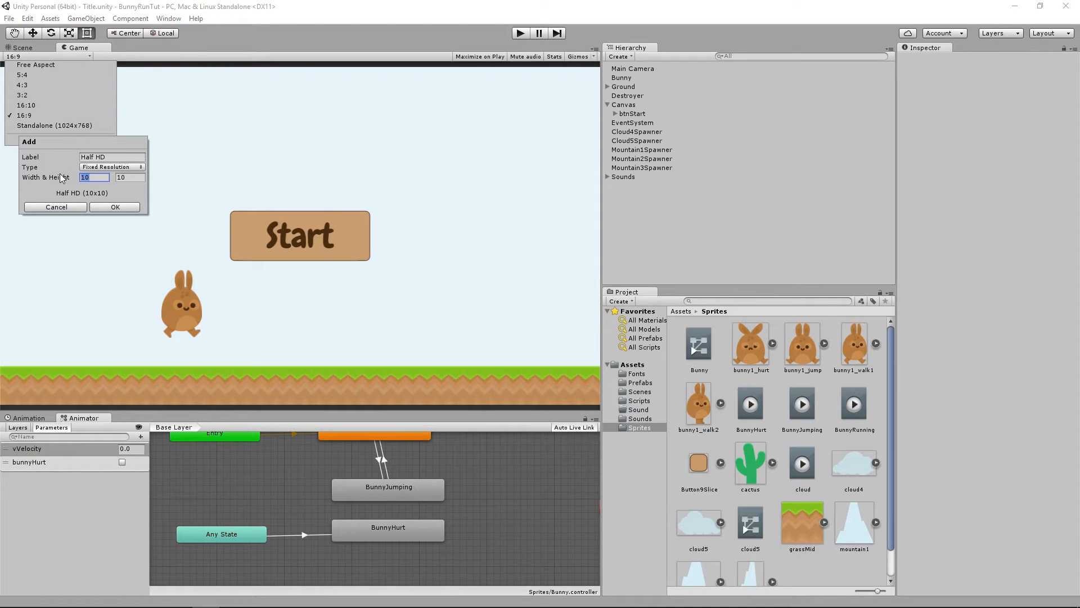
Set the Half HD preset's width to 960 and height to 540, add it and select it for the Game view
text(960)
key(Tab)
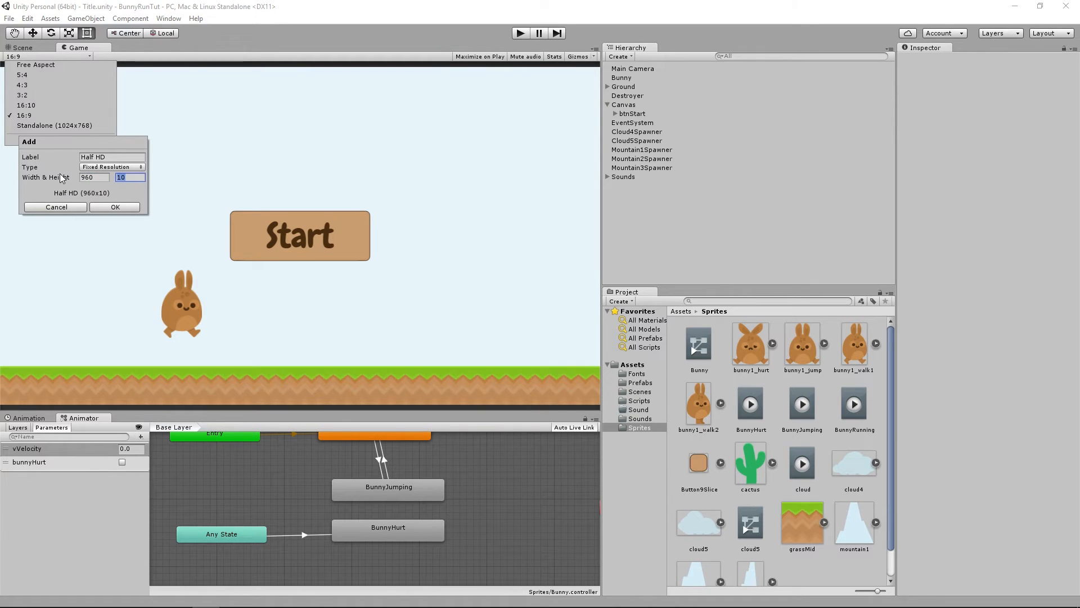
text(540)
click(124, 207)
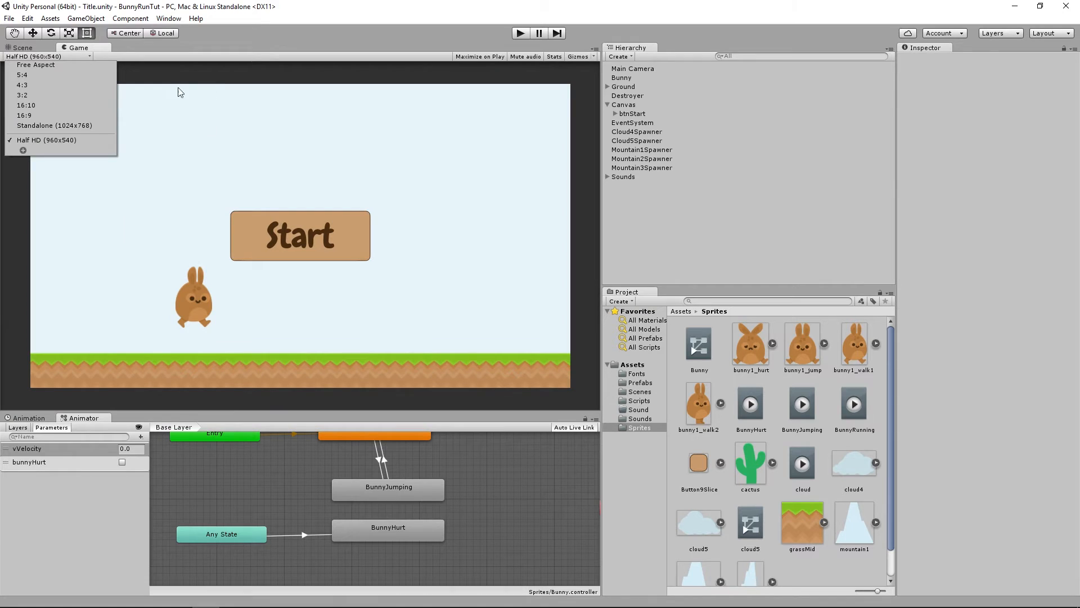
click(60, 140)
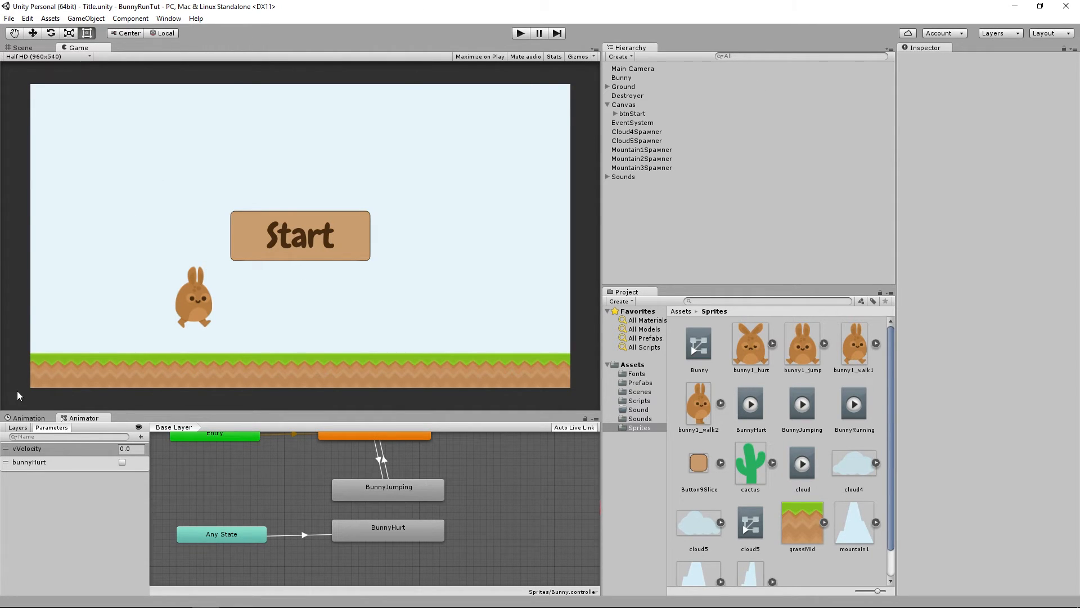
Open Paint and paste the copied Unity screenshot into the blank canvas
key(super)
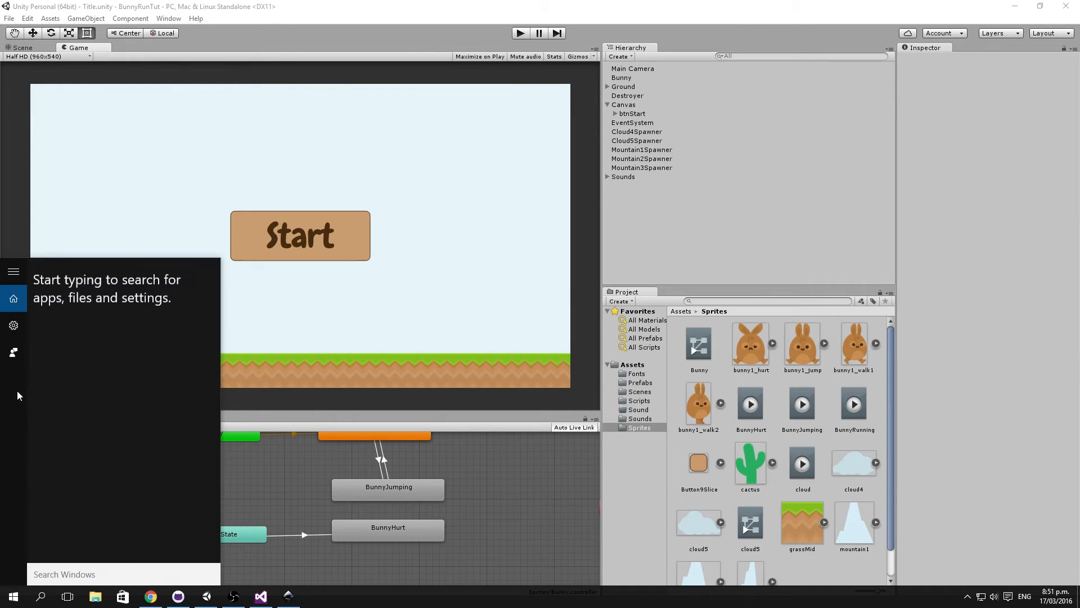
text(ms)
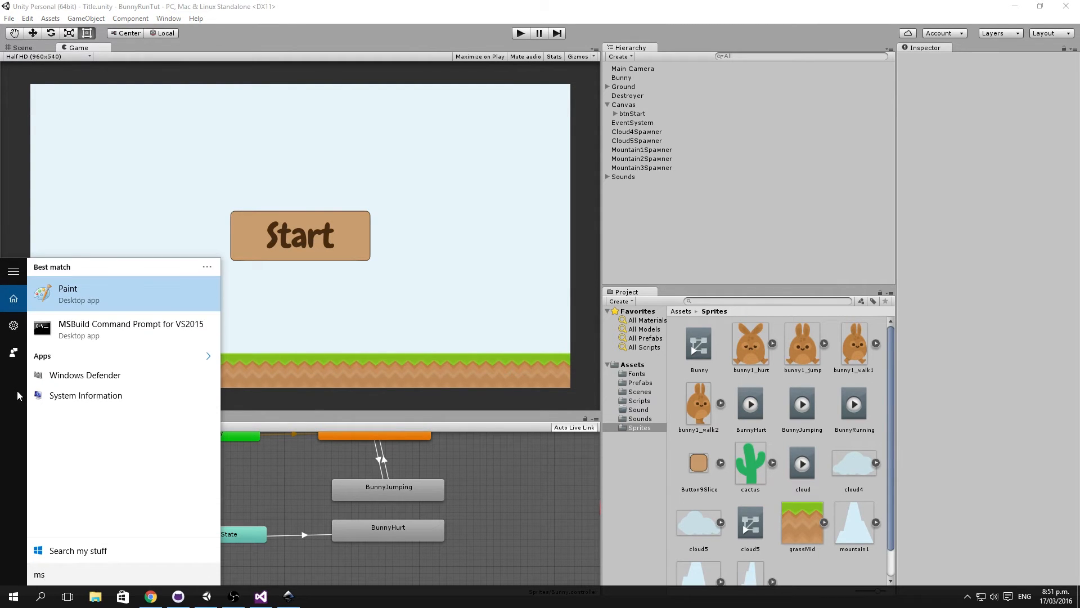
text(paint)
key(Return)
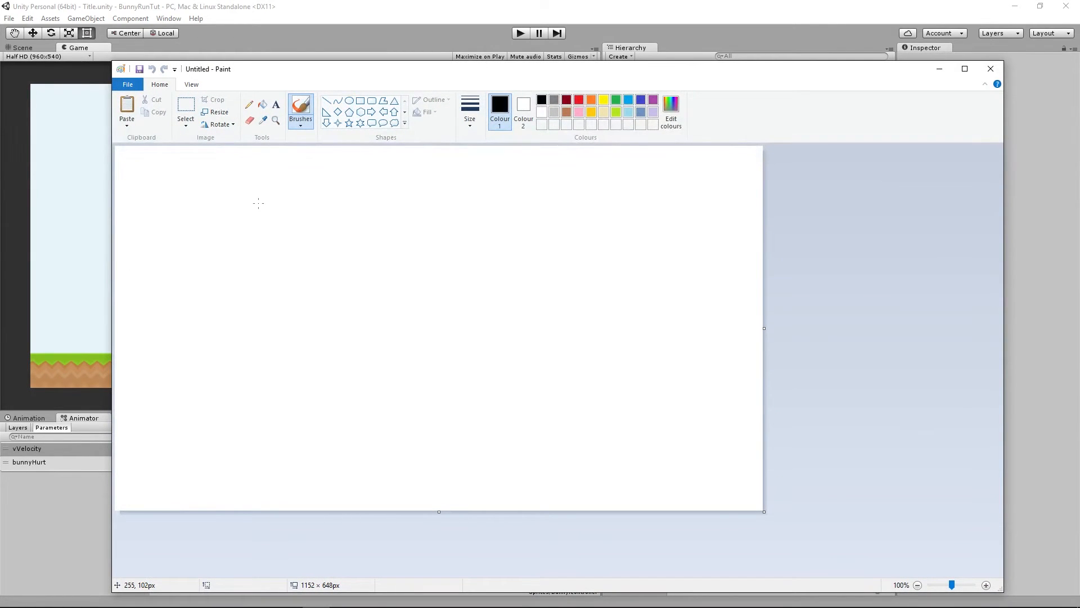
key(ctrl+v)
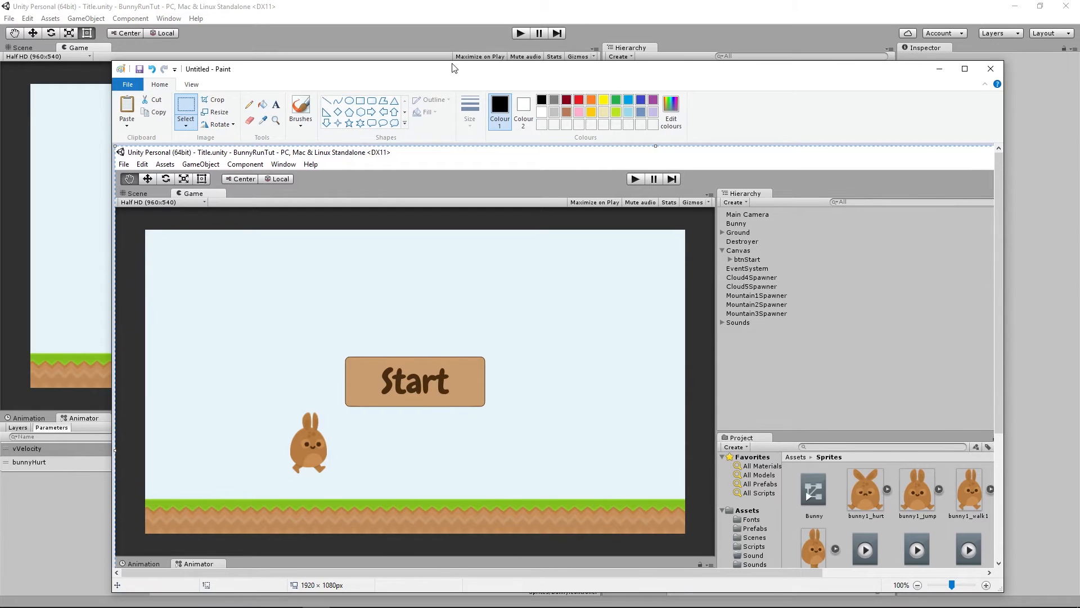
drag(452, 67, 463, 18)
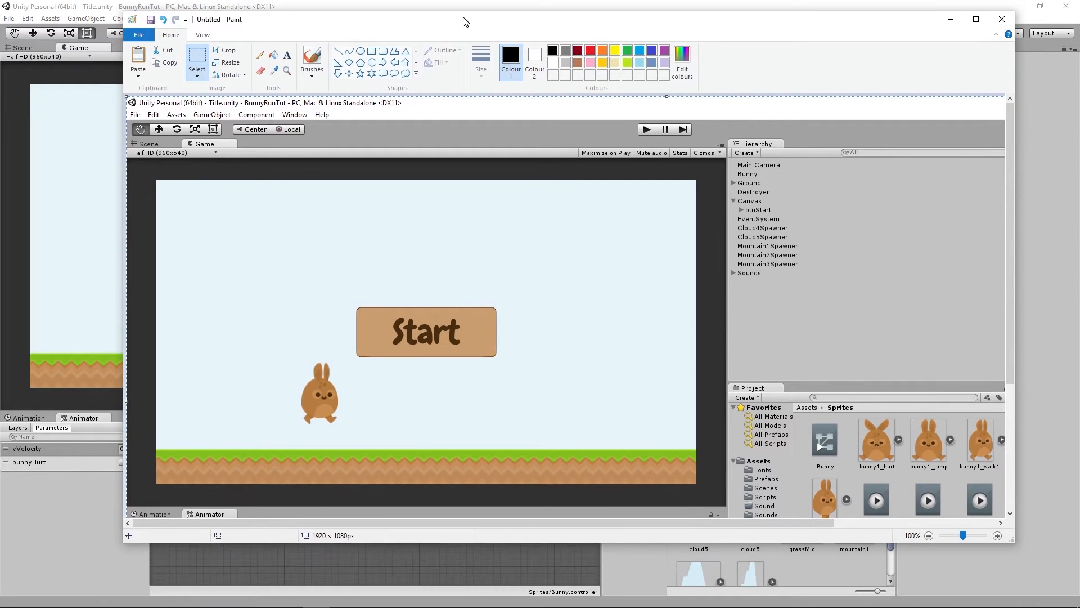
Crop the screenshot to the 960 × 540 px game view and select the entire cropped image
click(198, 55)
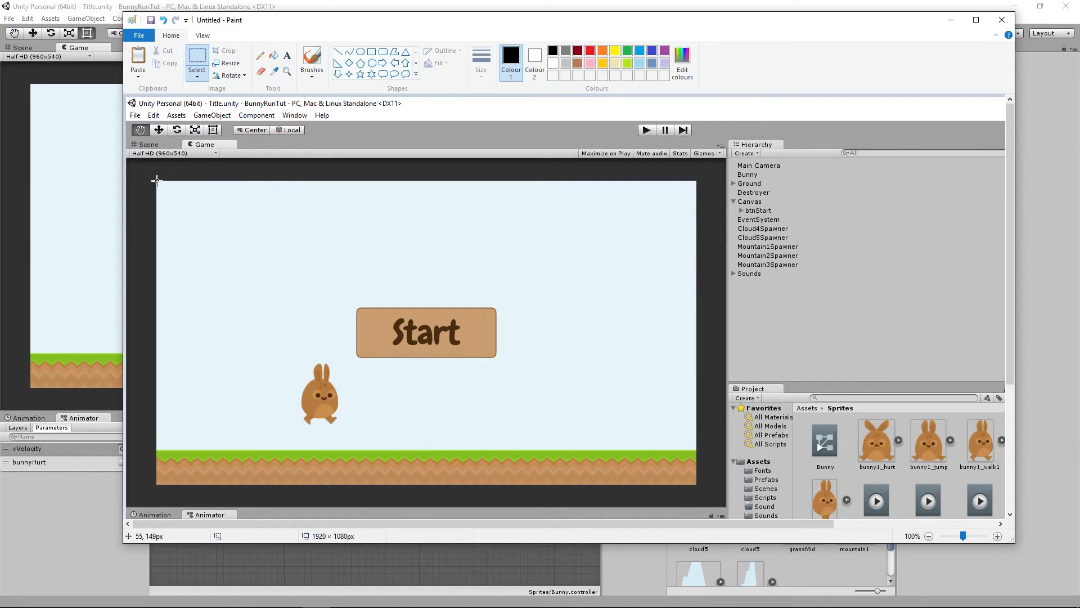
mouse_move(156, 181)
mouse_down()
mouse_move(183, 217)
mouse_move(630, 293)
mouse_move(704, 452)
mouse_move(697, 484)
mouse_up()
drag(697, 485, 697, 484)
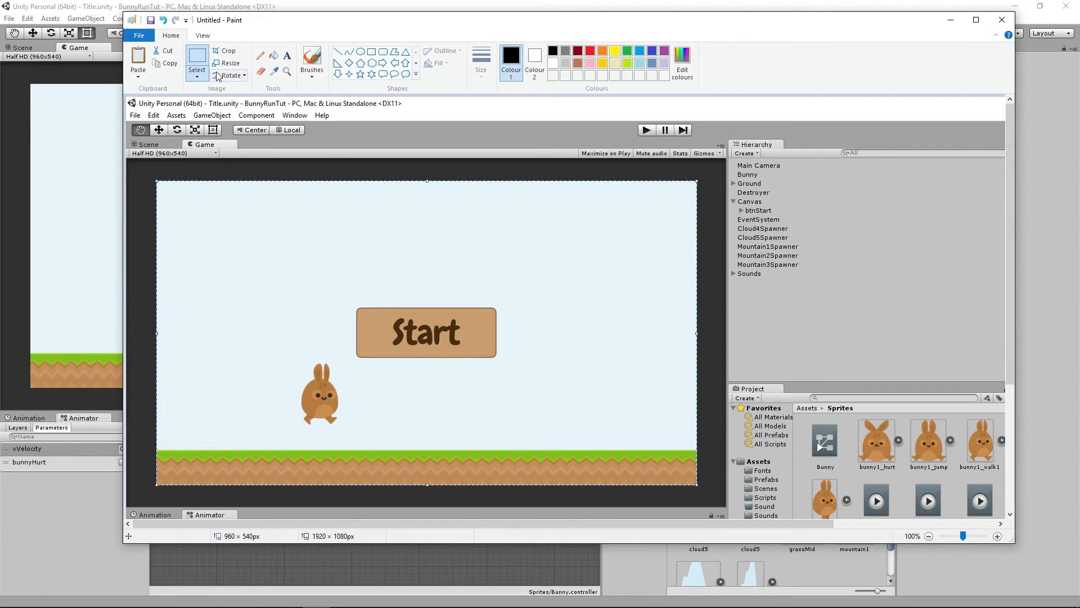
click(223, 54)
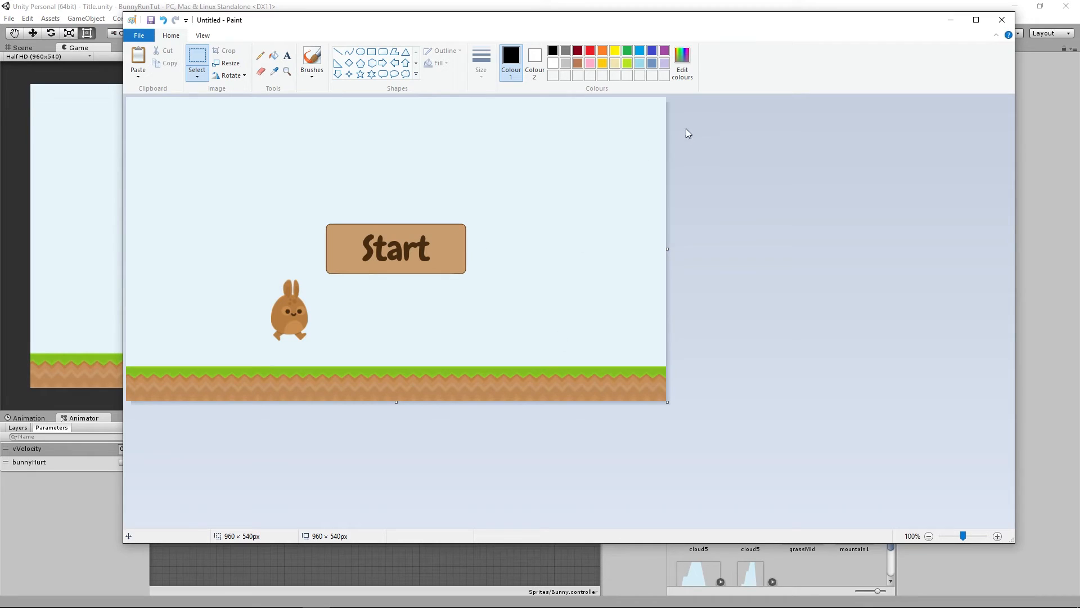
click(200, 76)
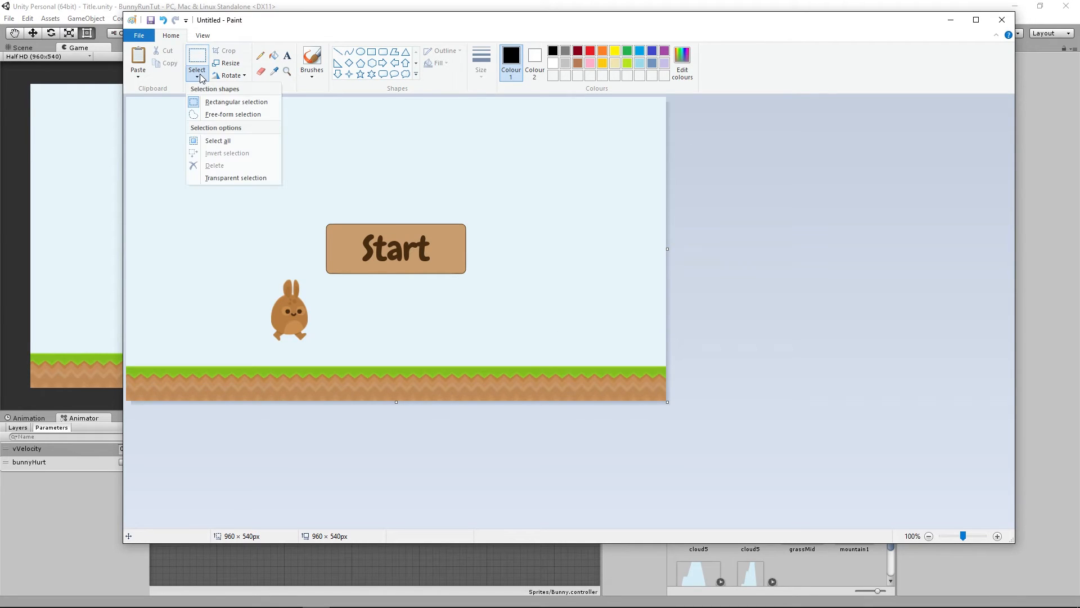
click(213, 142)
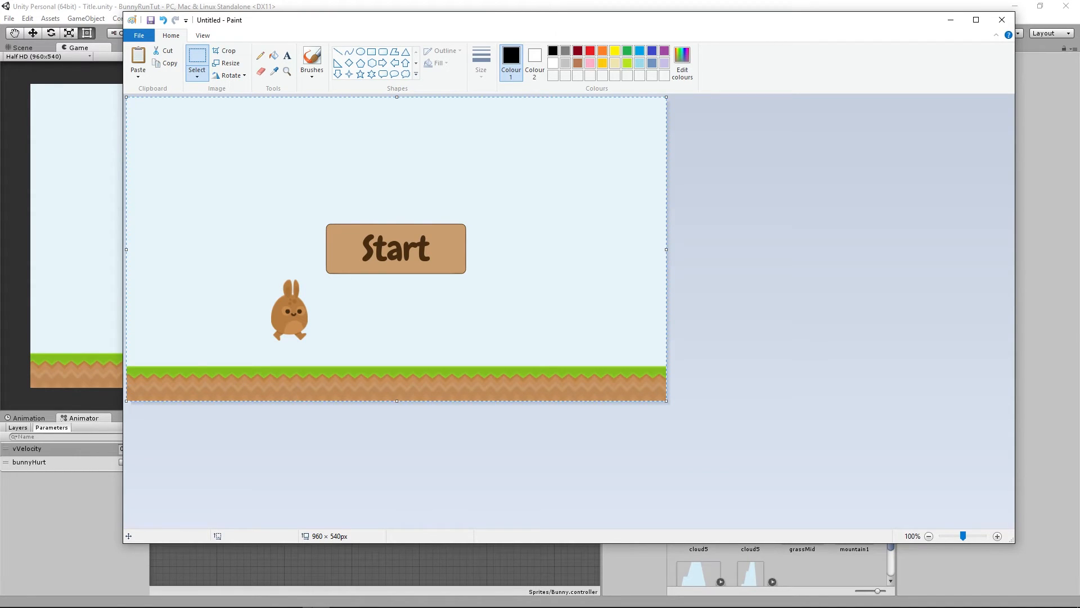
Switch to Inkscape and create a new blank document
click(286, 600)
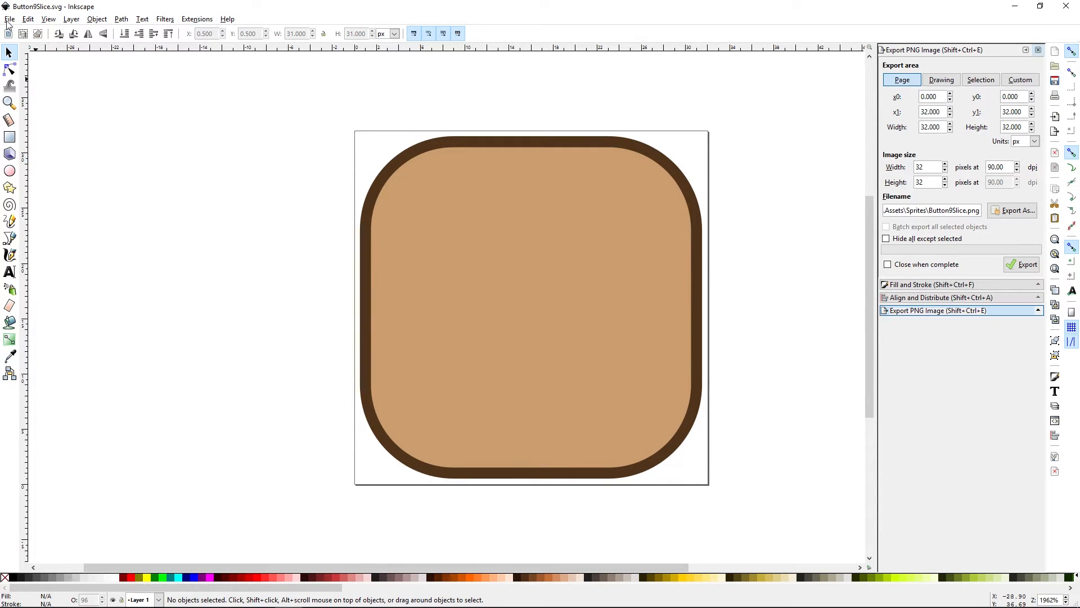
click(9, 20)
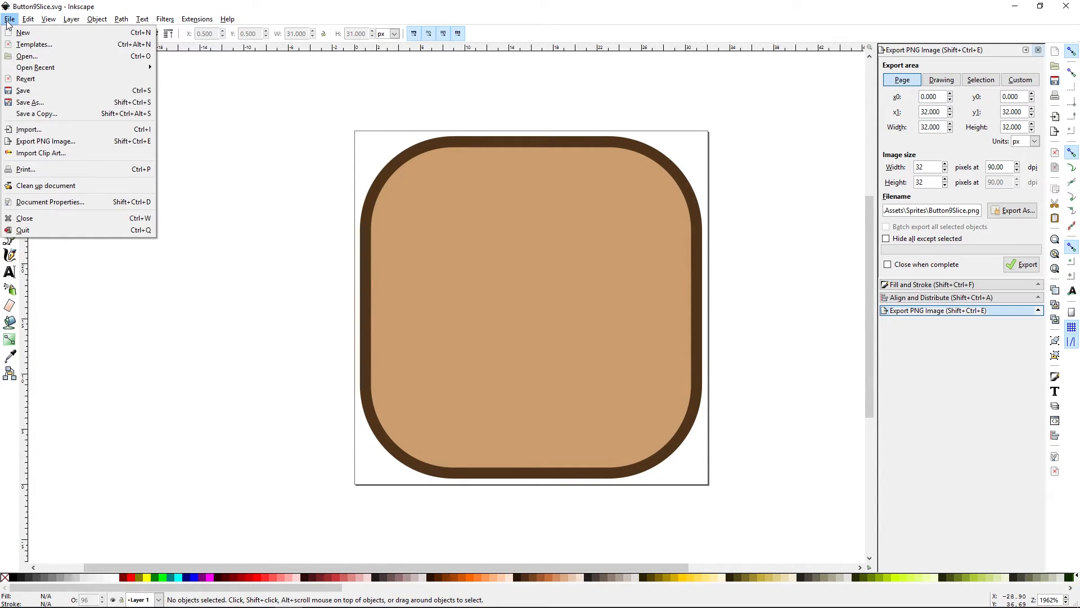
click(9, 34)
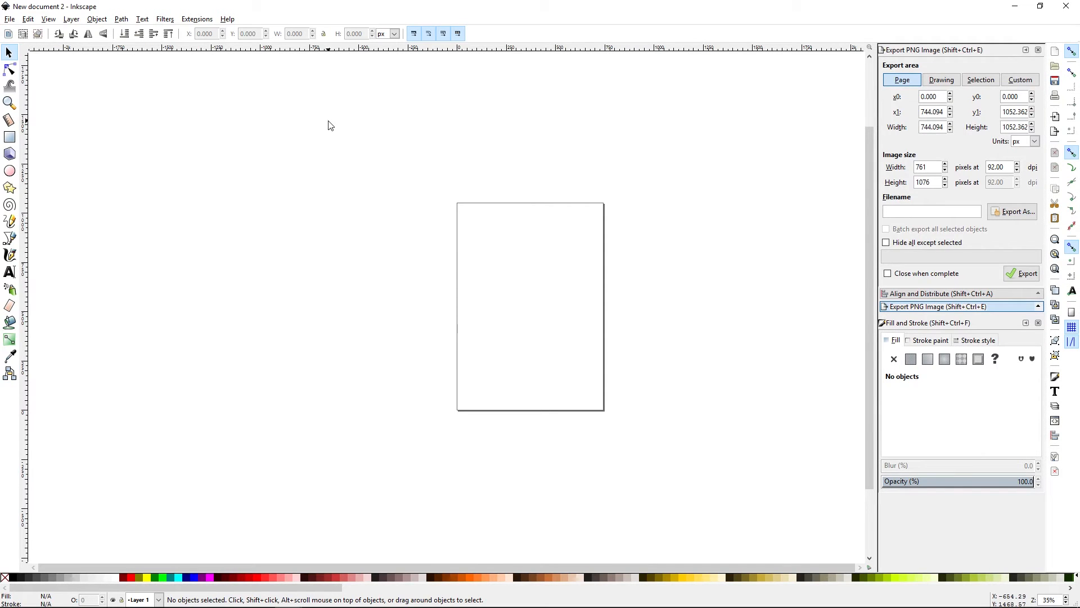
Set the document's custom page size to 960 px wide and 540 px high
click(8, 20)
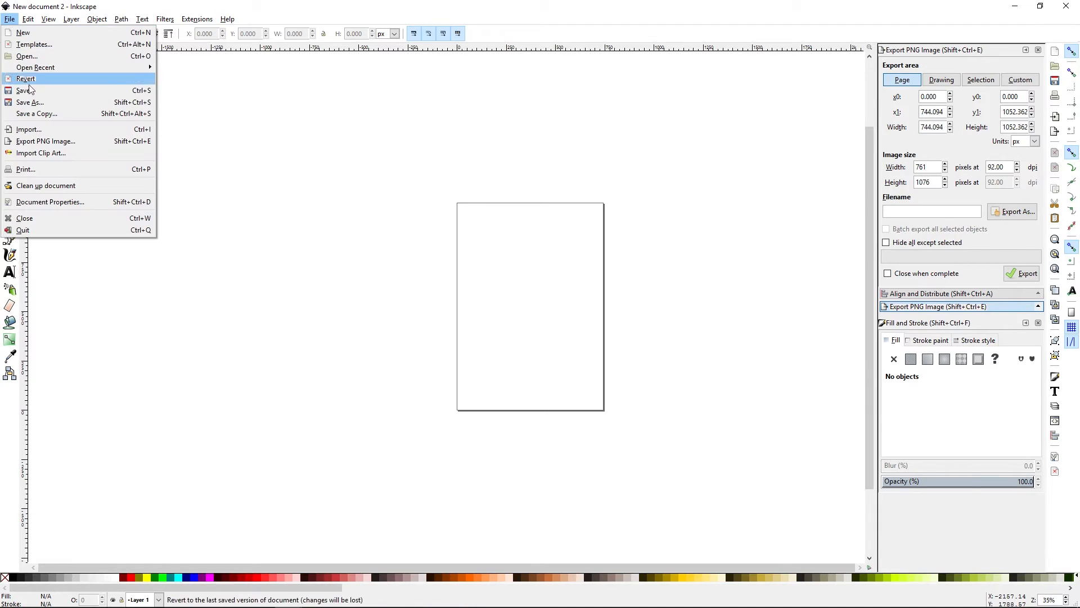
click(63, 204)
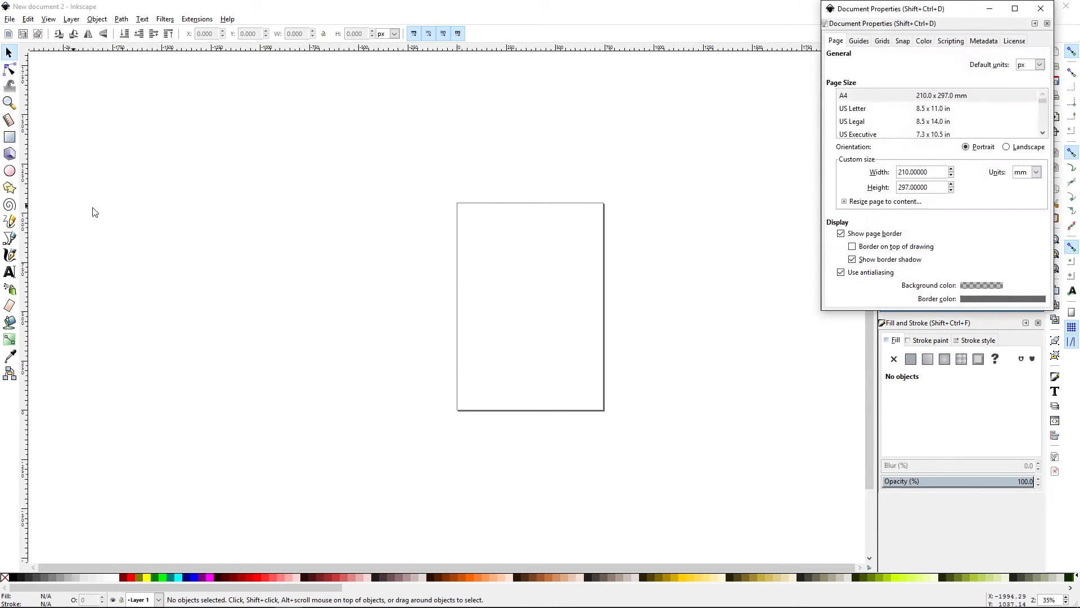
click(1037, 172)
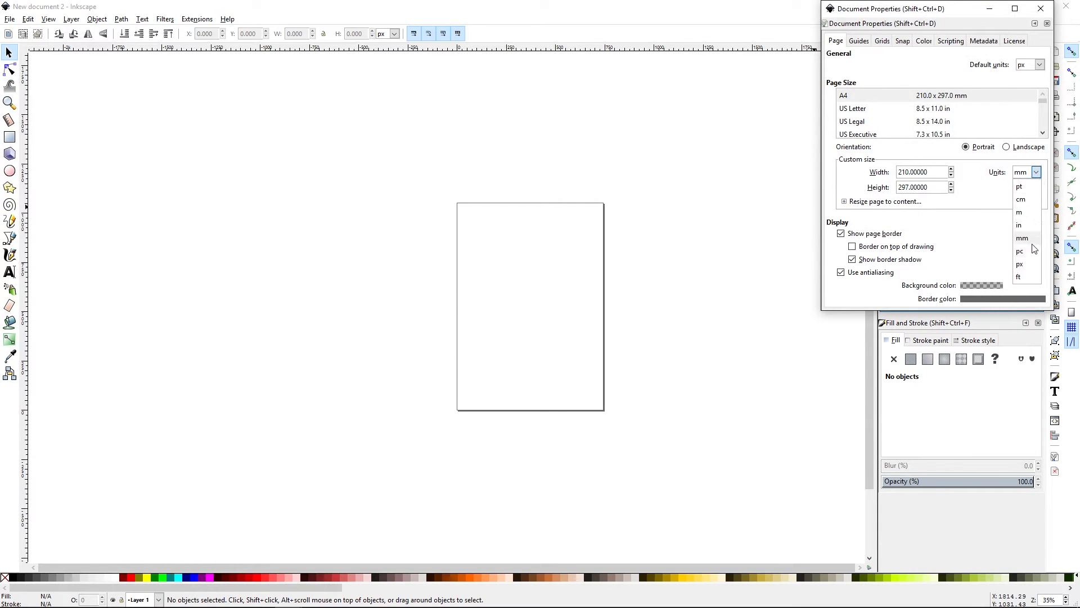
click(1028, 269)
drag(934, 172, 887, 175)
text(960)
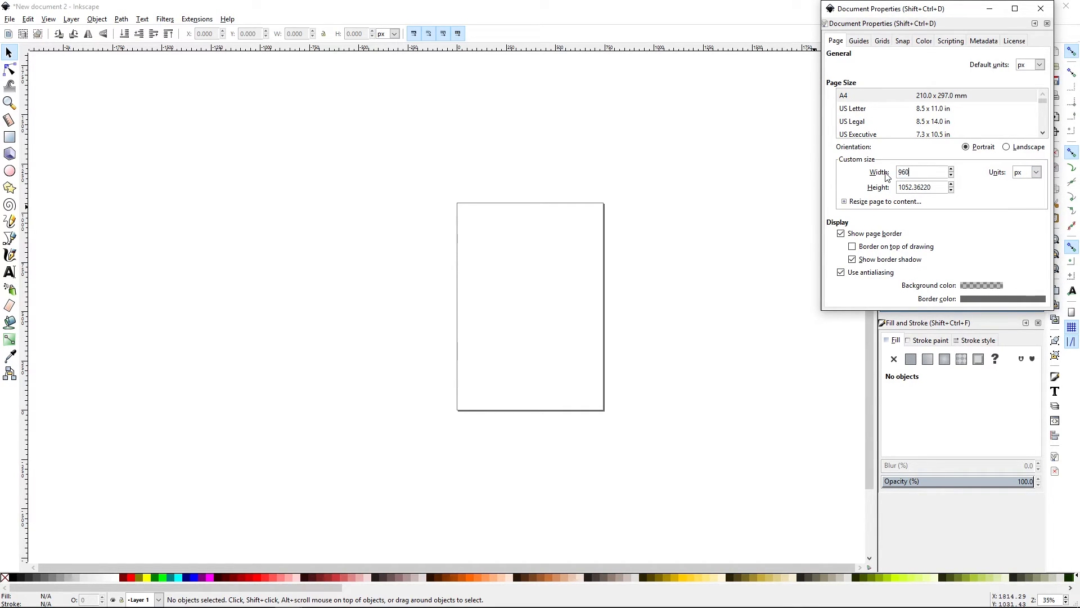
key(Tab)
text(5)
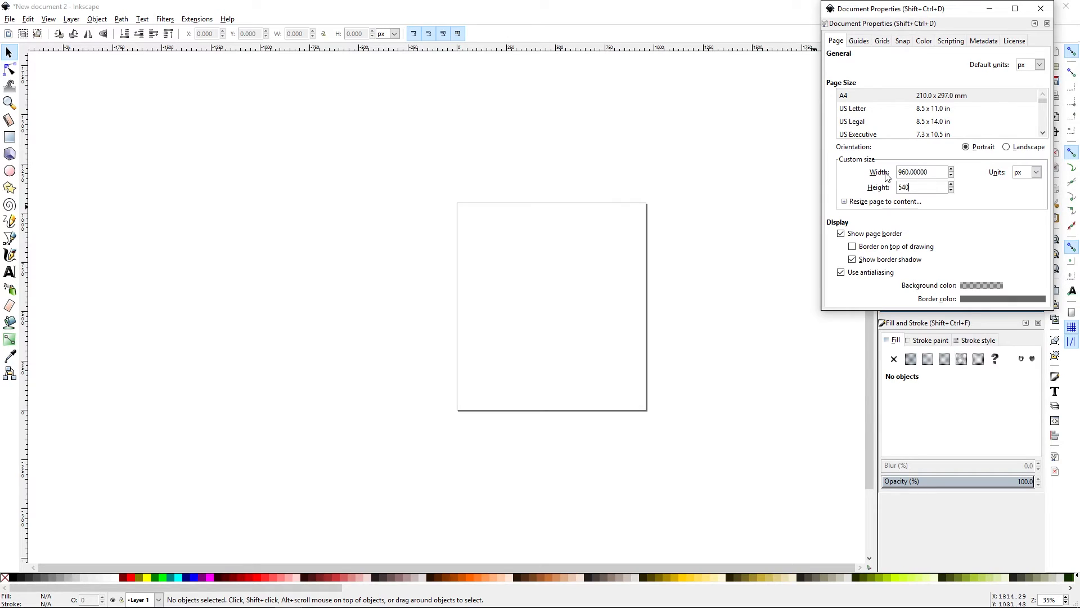
text(40)
key(Tab)
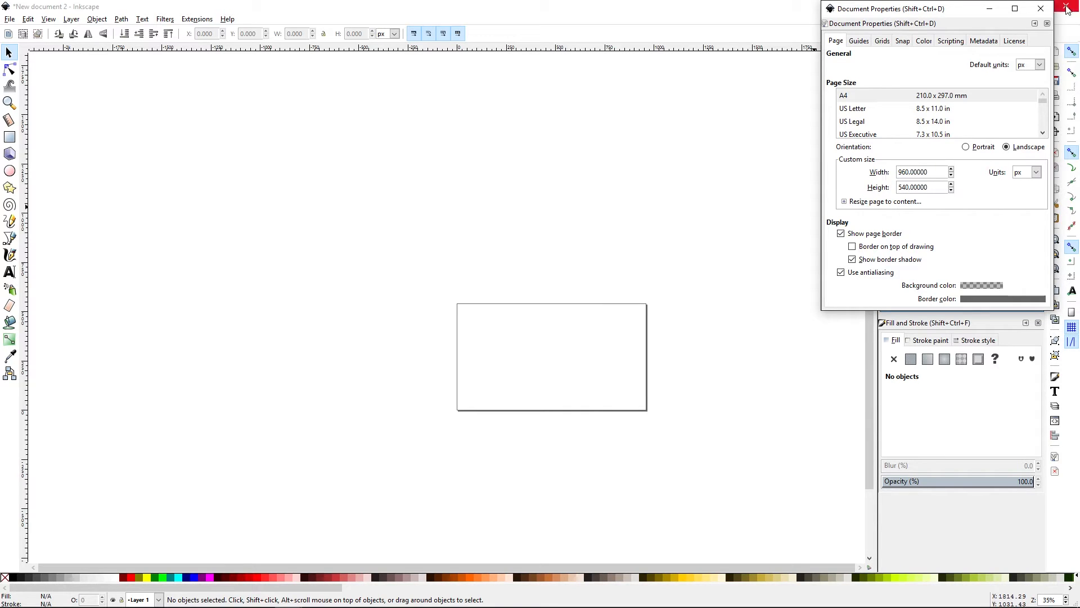
click(1041, 9)
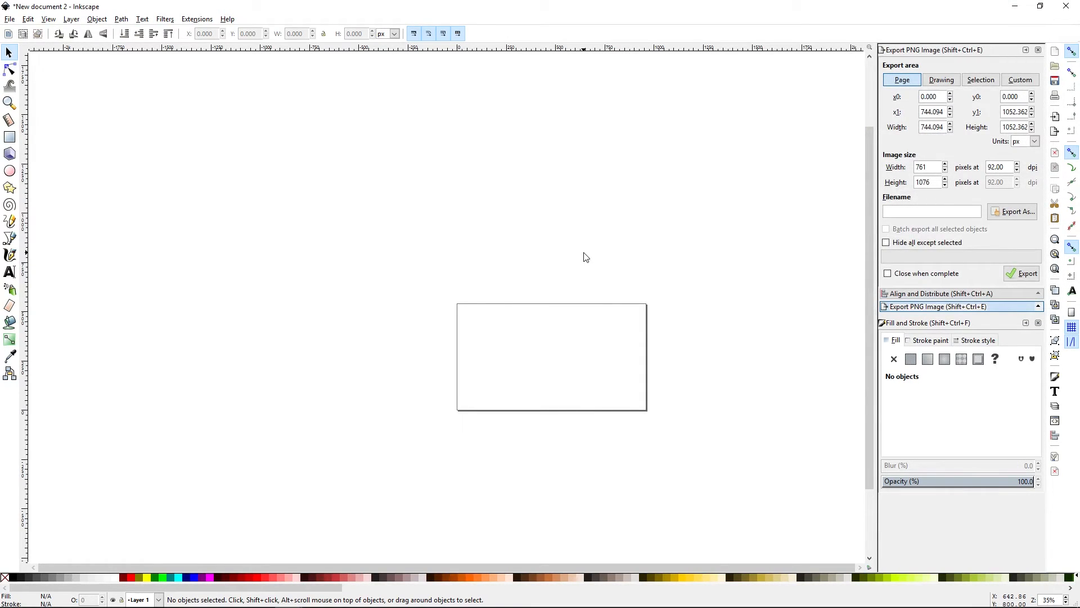
Paste the cropped game image and centre it on the page both horizontally and vertically
key(ctrl+v)
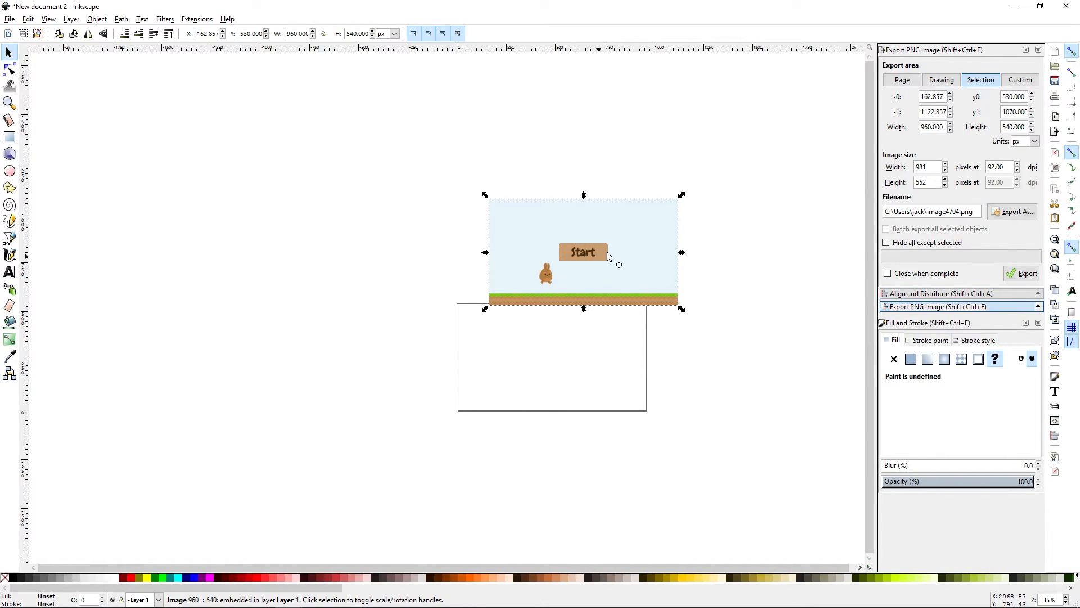
click(932, 300)
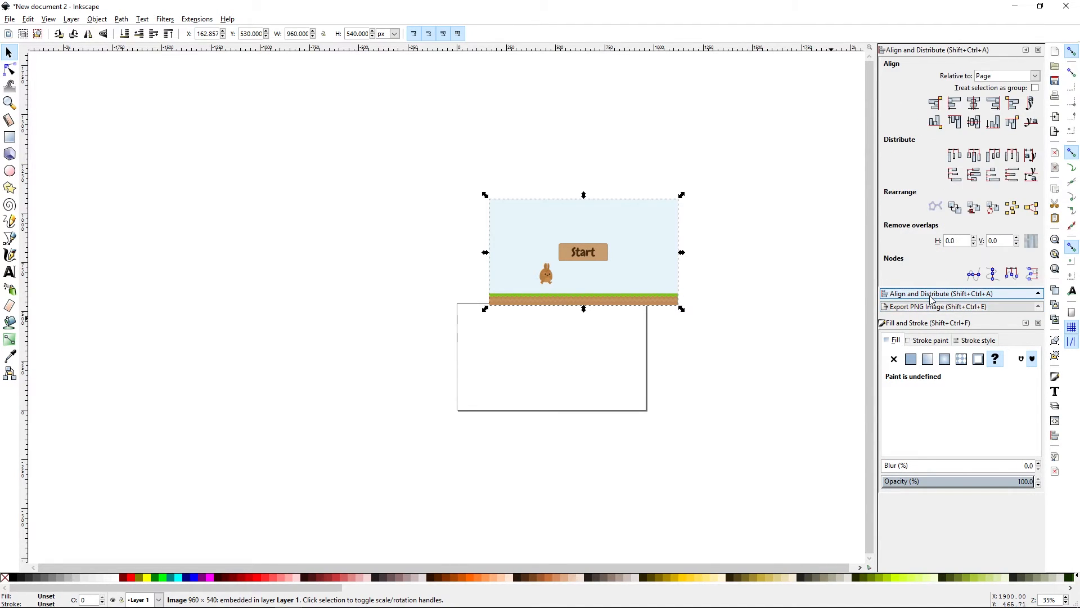
click(975, 107)
click(978, 126)
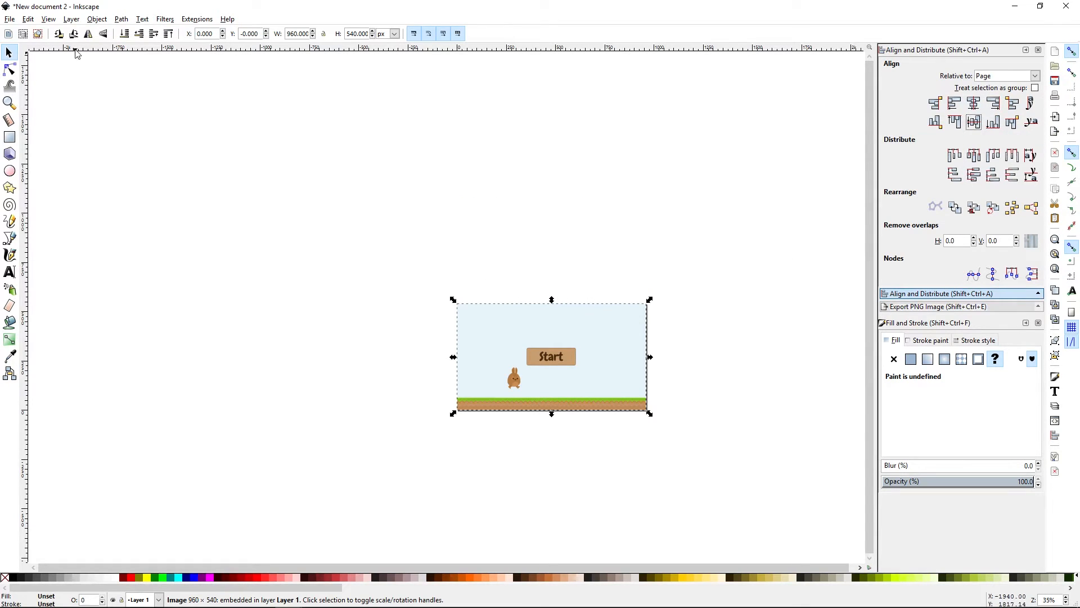
Display the page with the pasted game image at 1:1 zoom
click(1056, 269)
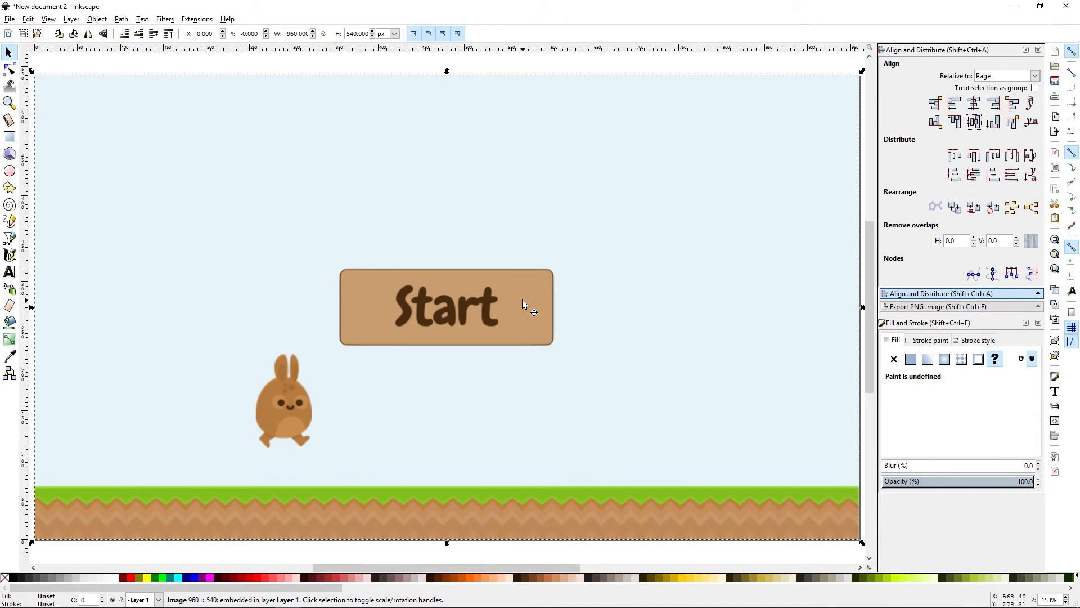
key(minus)
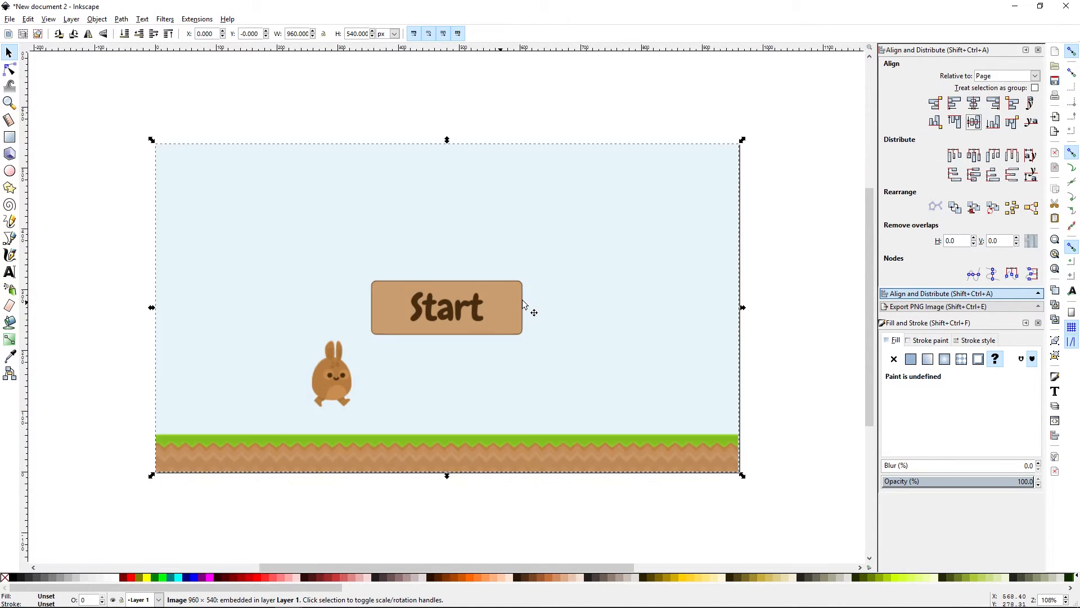
key(plus)
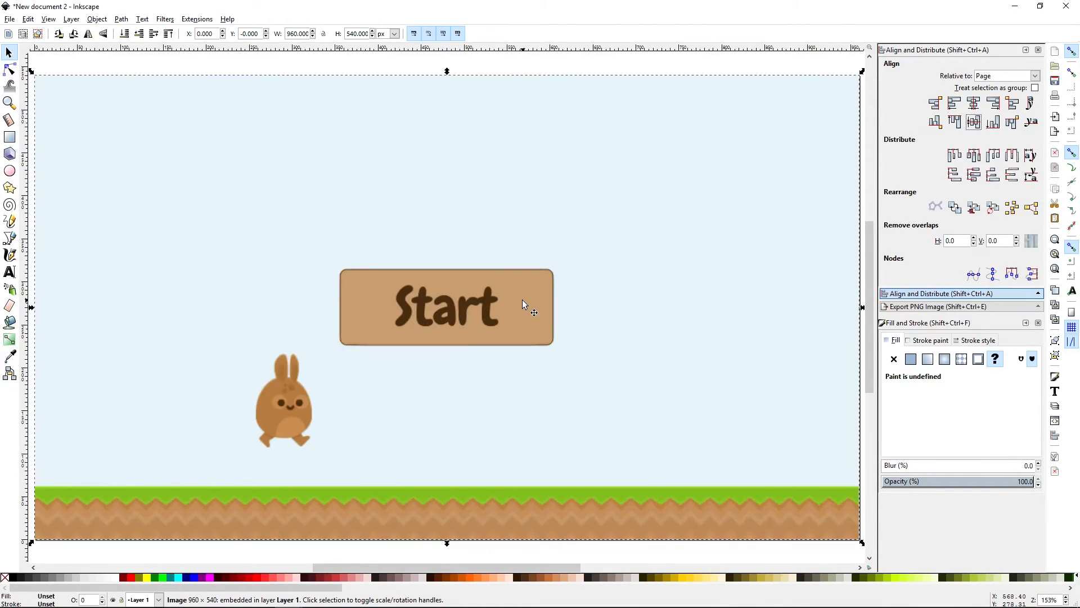
click(47, 22)
mouse_move(62, 32)
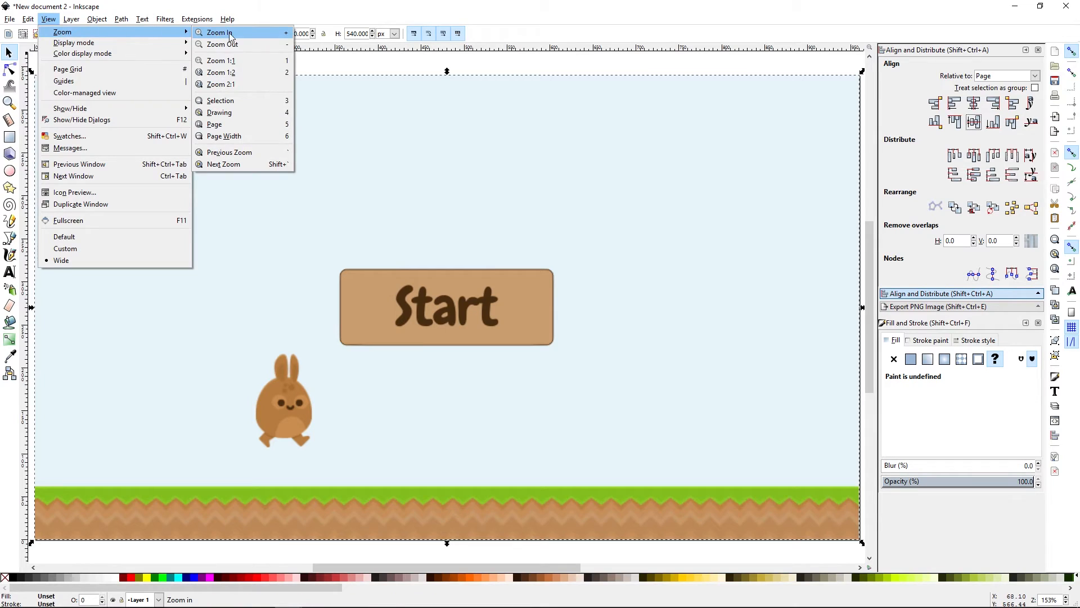
click(243, 61)
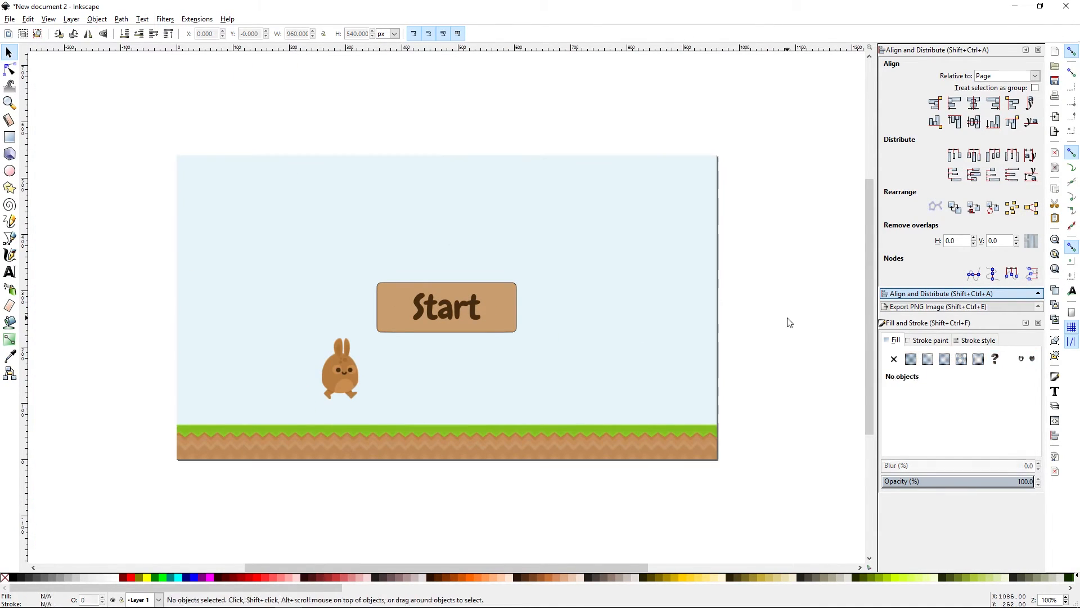
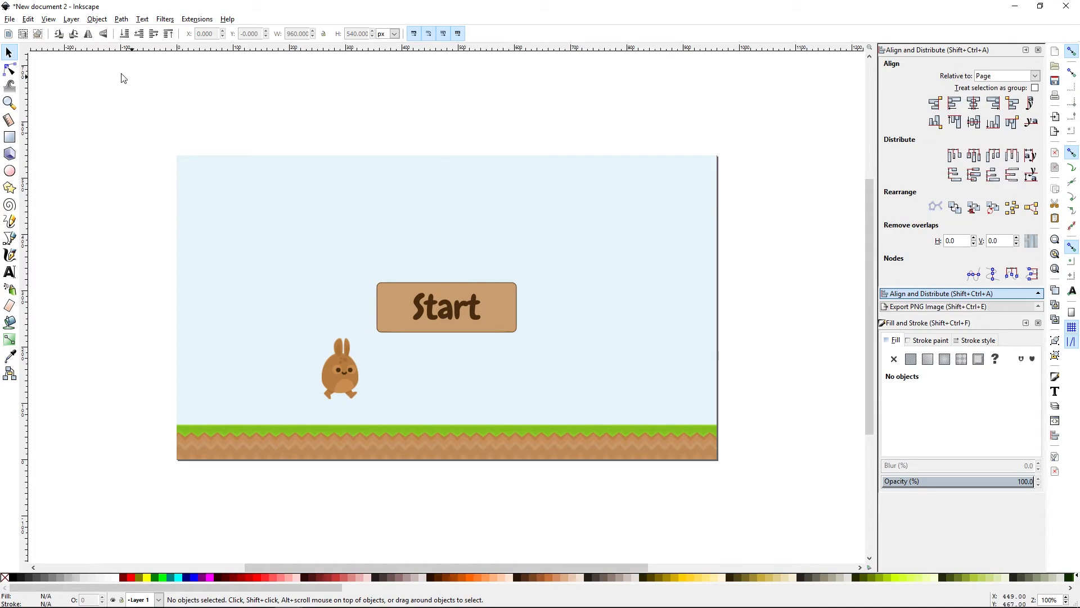
Rename Layer 1 as Background and lock it so the game image cannot be selected
click(72, 21)
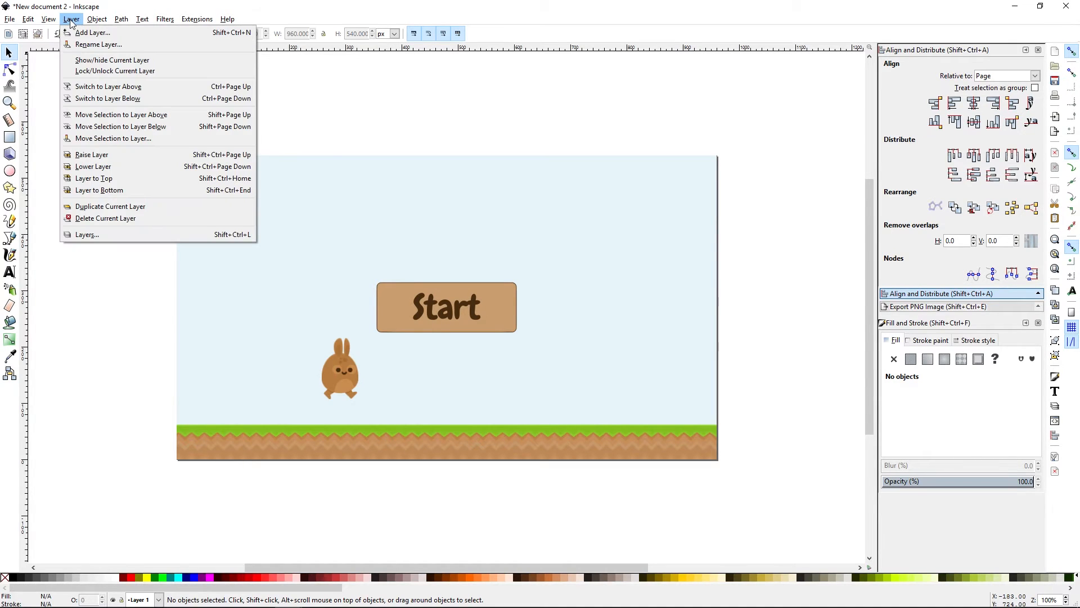
click(83, 234)
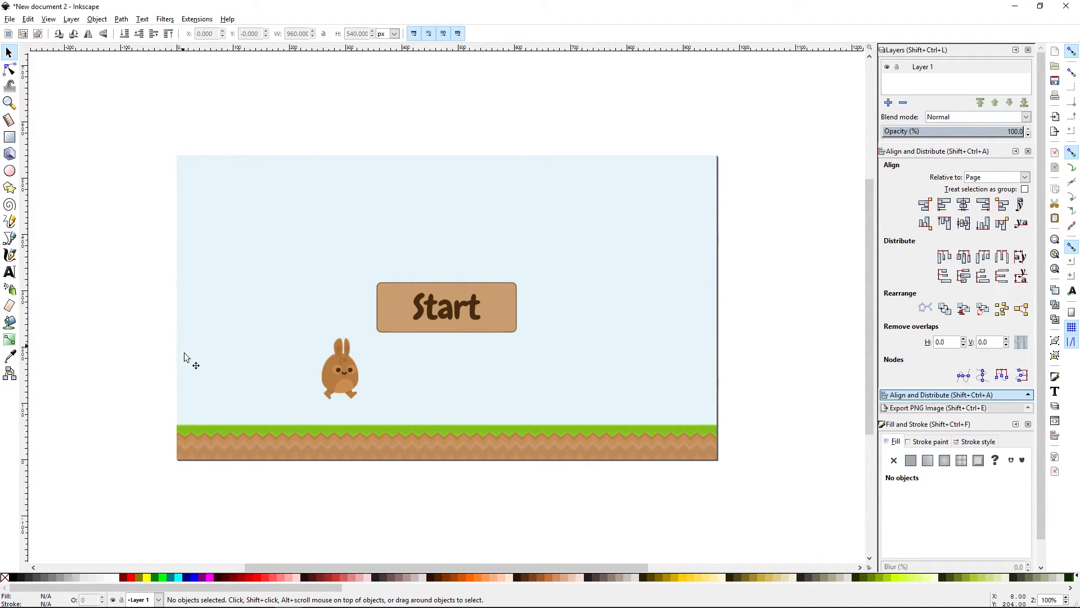
double_click(929, 67)
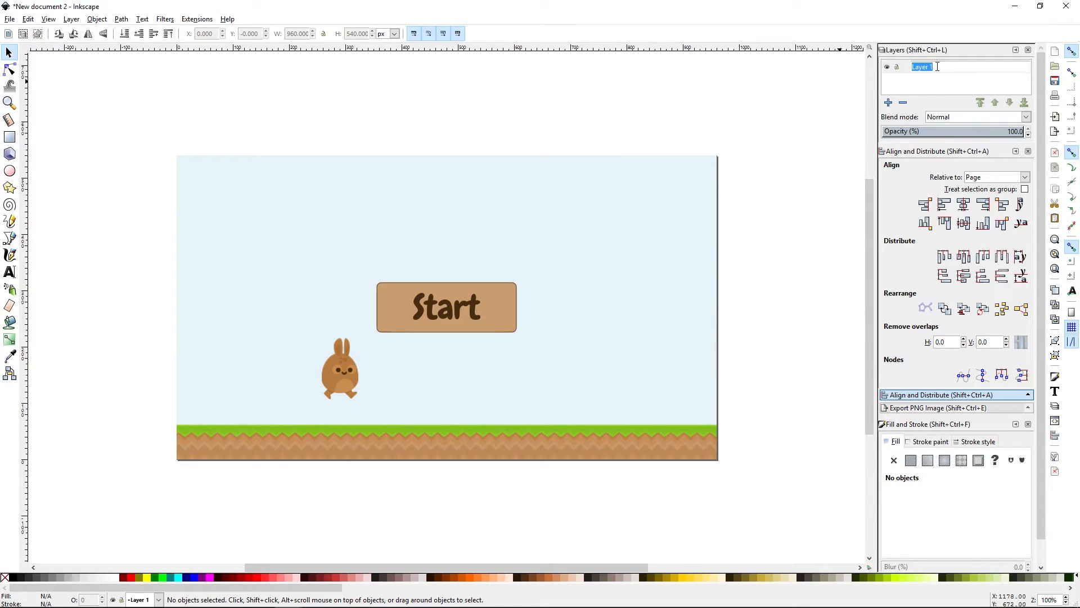
text(Background)
key(Return)
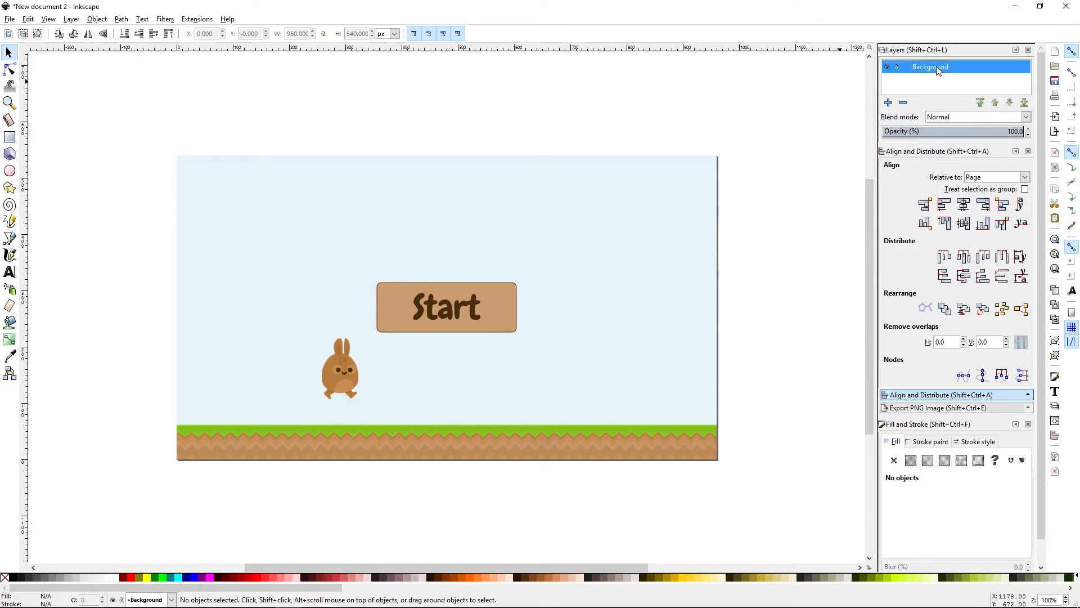
click(898, 70)
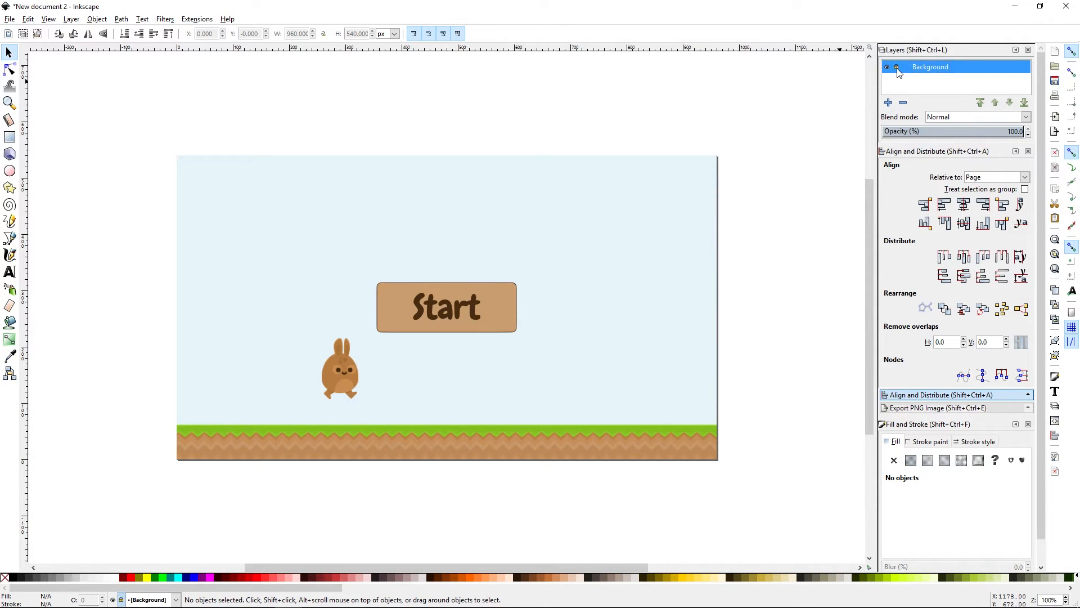
click(499, 293)
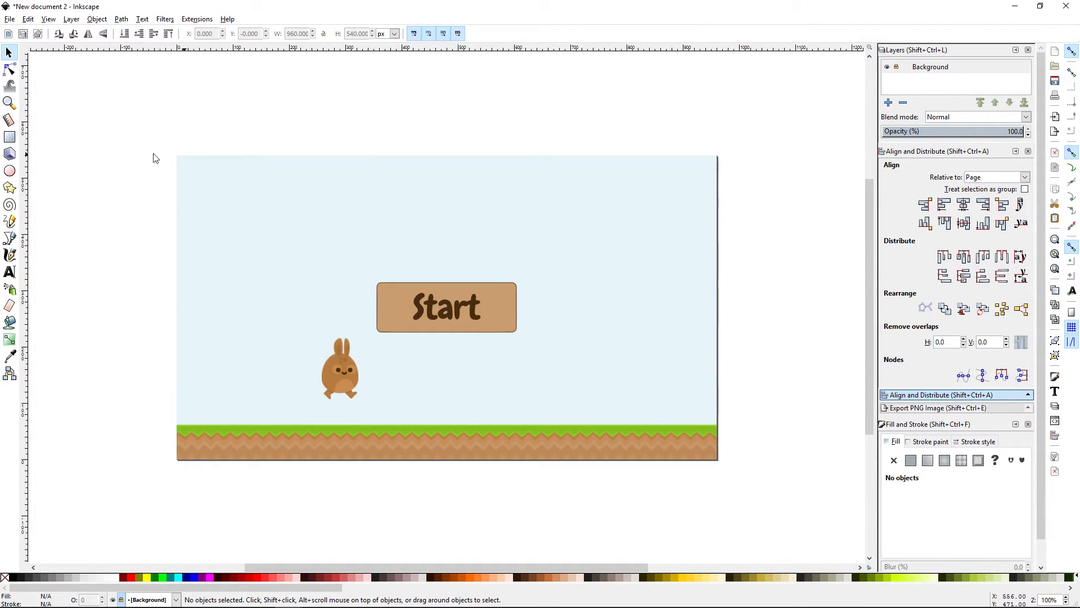
Toggle the Background layer's visibility off and on several times, leaving the game image shown
click(888, 67)
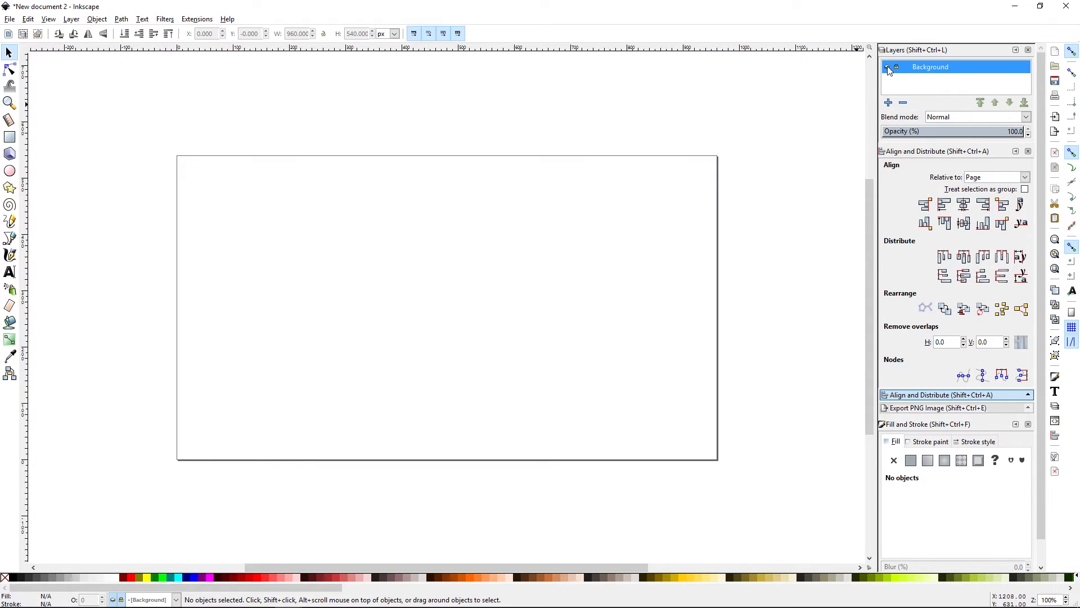
click(888, 68)
click(888, 68)
click(889, 68)
click(888, 67)
click(889, 68)
click(888, 67)
click(888, 67)
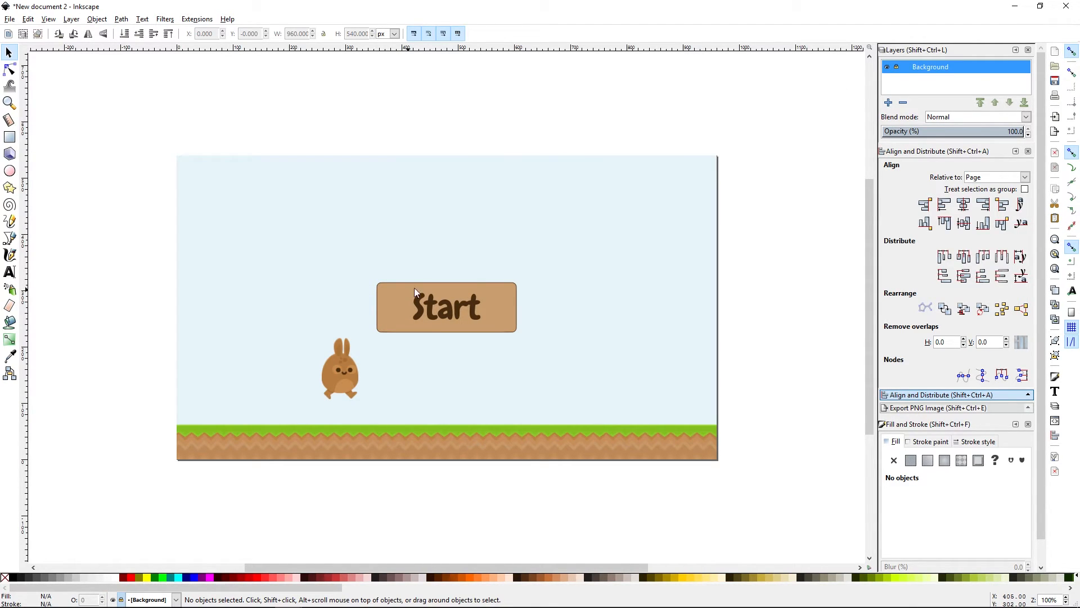
Add a new layer named TitleText above the Background layer
click(888, 103)
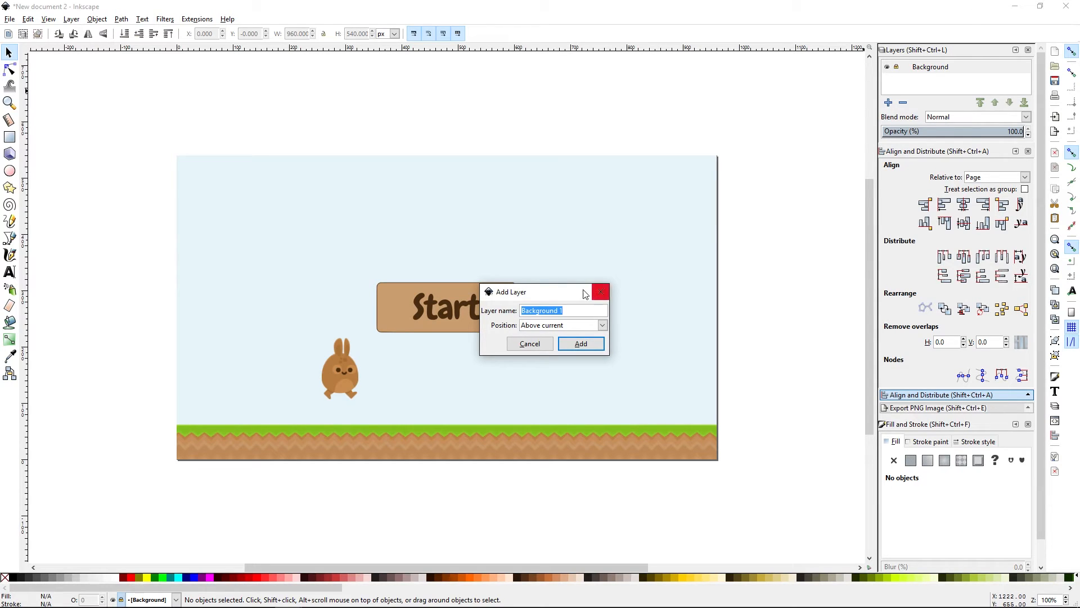
click(575, 310)
drag(575, 310, 515, 312)
text(TitleText)
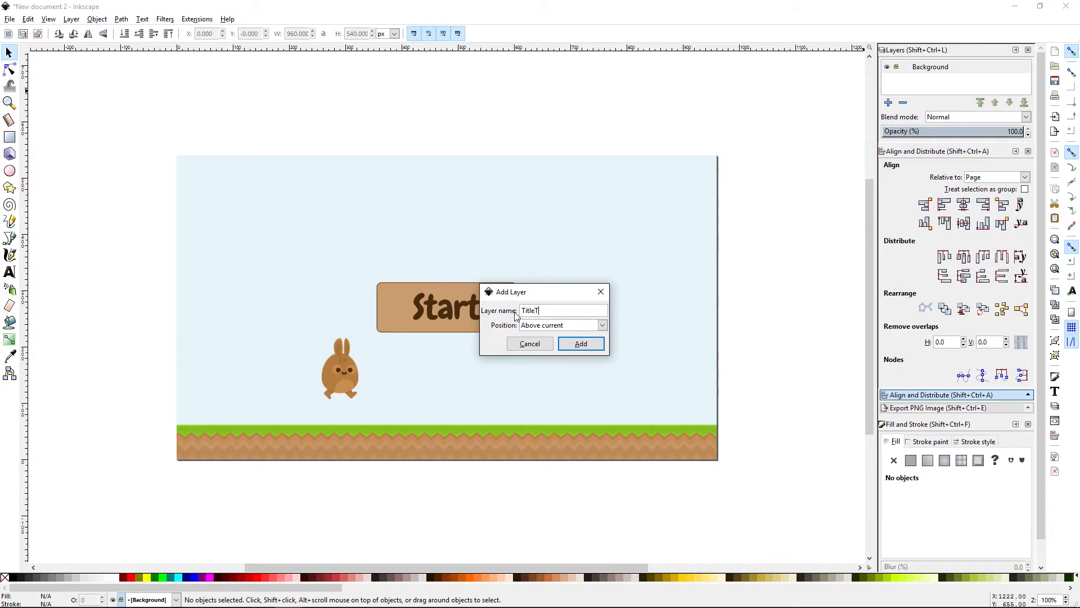
click(582, 344)
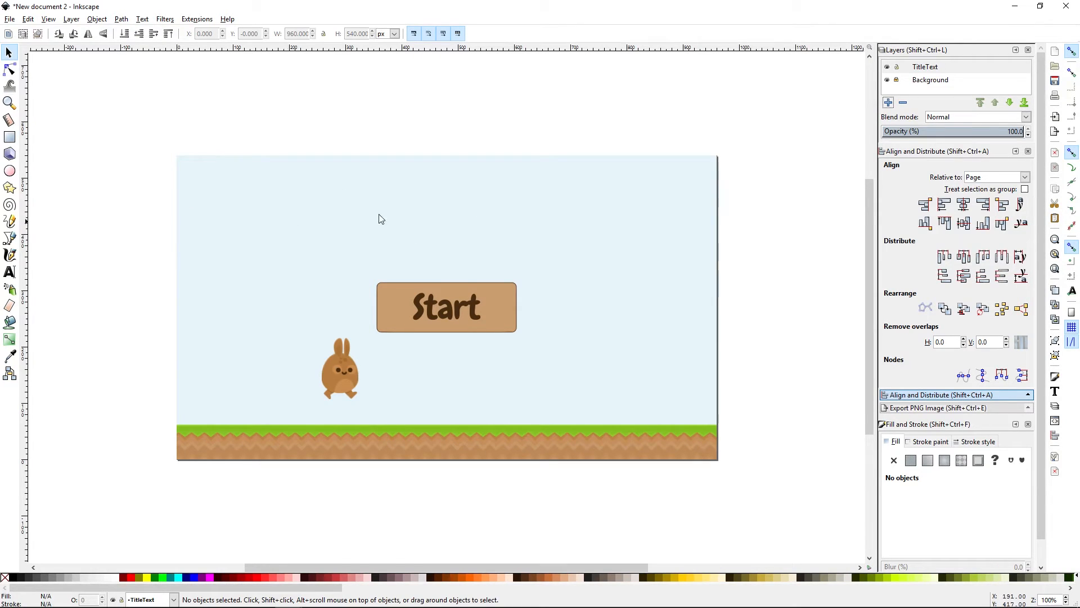
Add the text "Run Bunny, Run!" in the sky area above the Start button
click(10, 273)
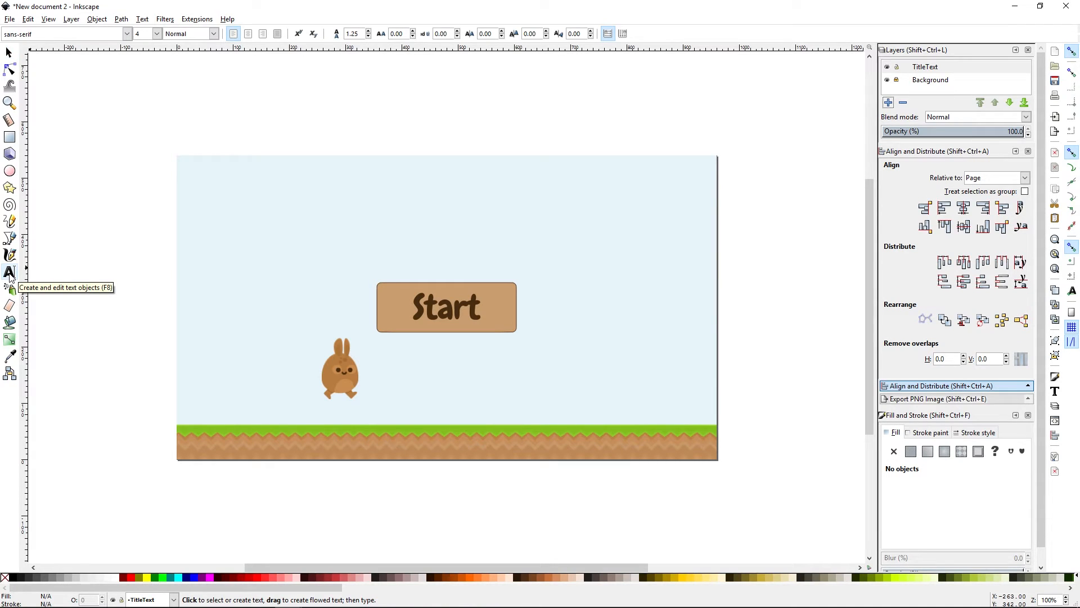
click(352, 227)
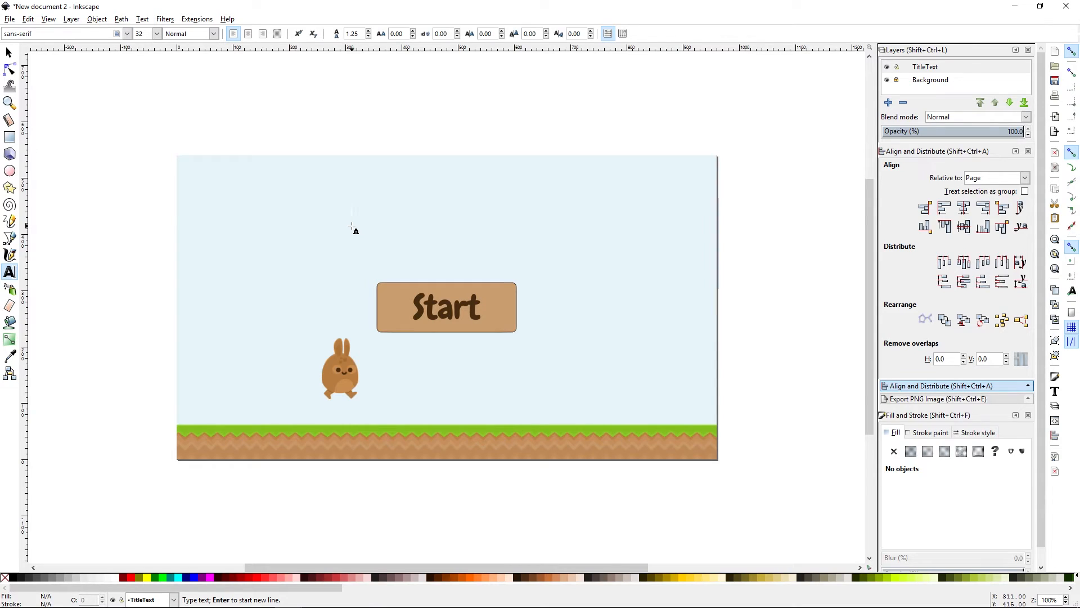
text(Run)
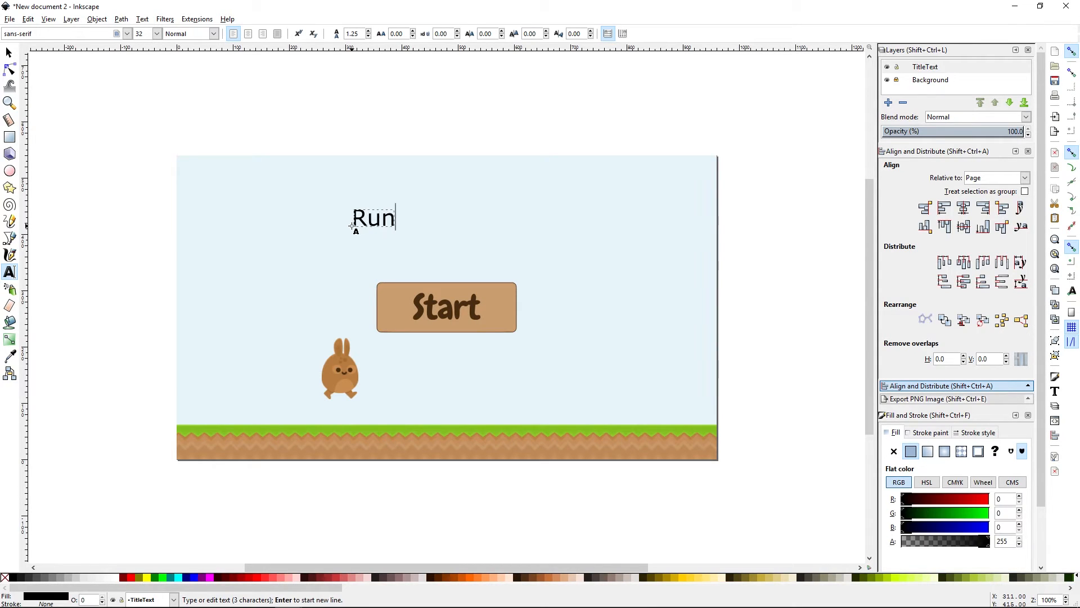
text( Bunny)
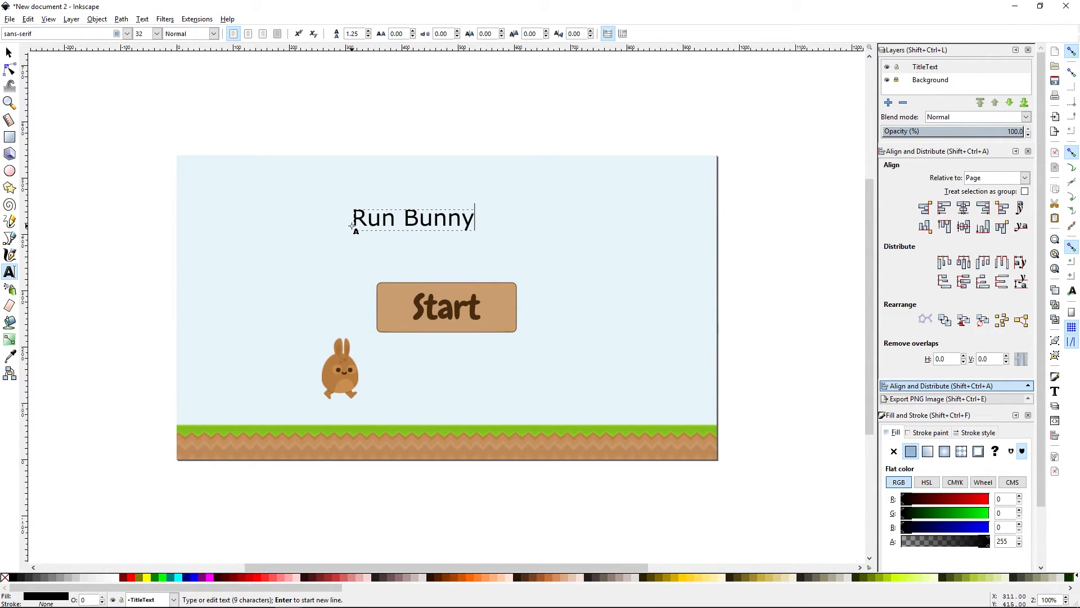
text(, Run!)
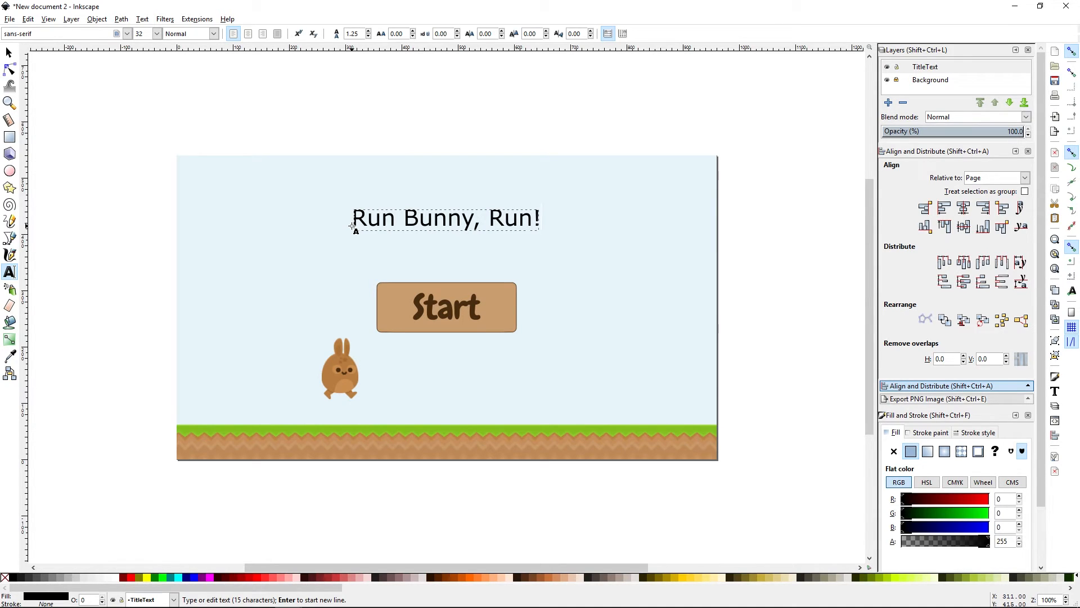
Set all of the title text to the Chewy font at size 90
key(ctrl+a)
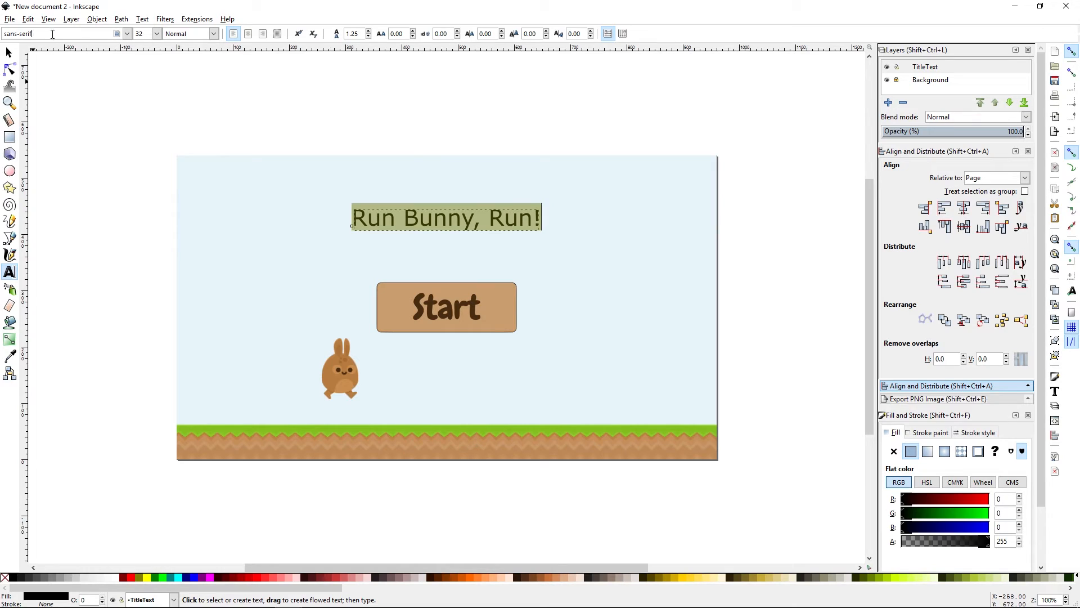
key(ctrl+a)
text(c)
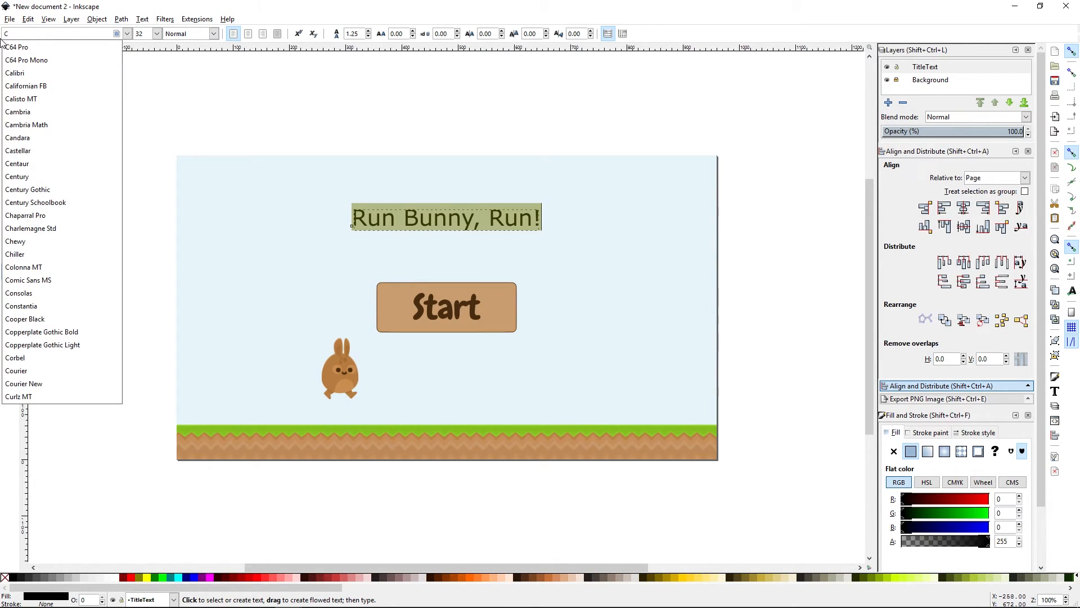
text(hewy)
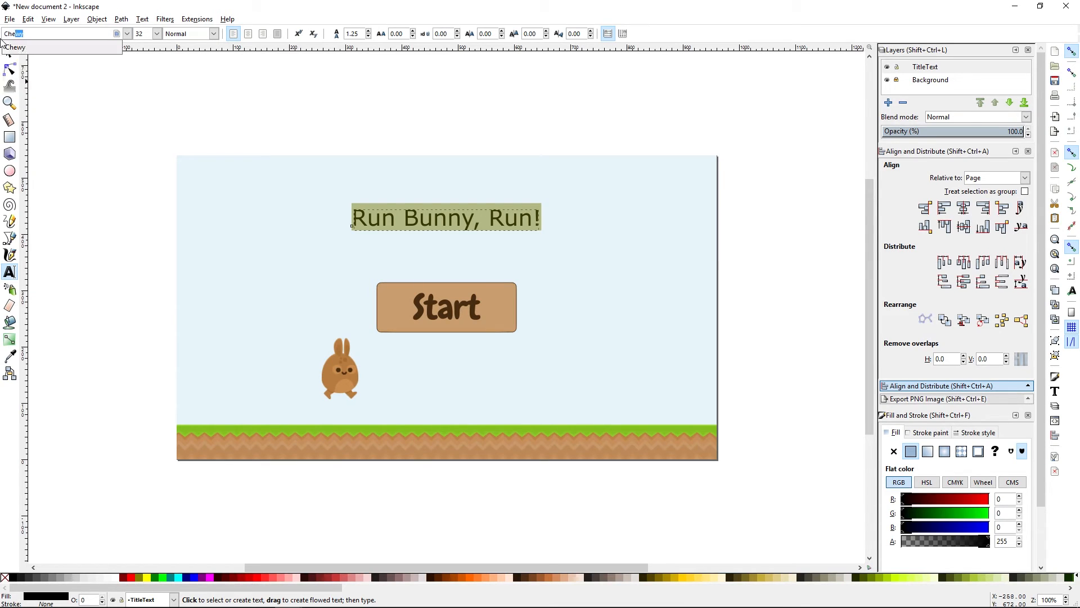
click(24, 49)
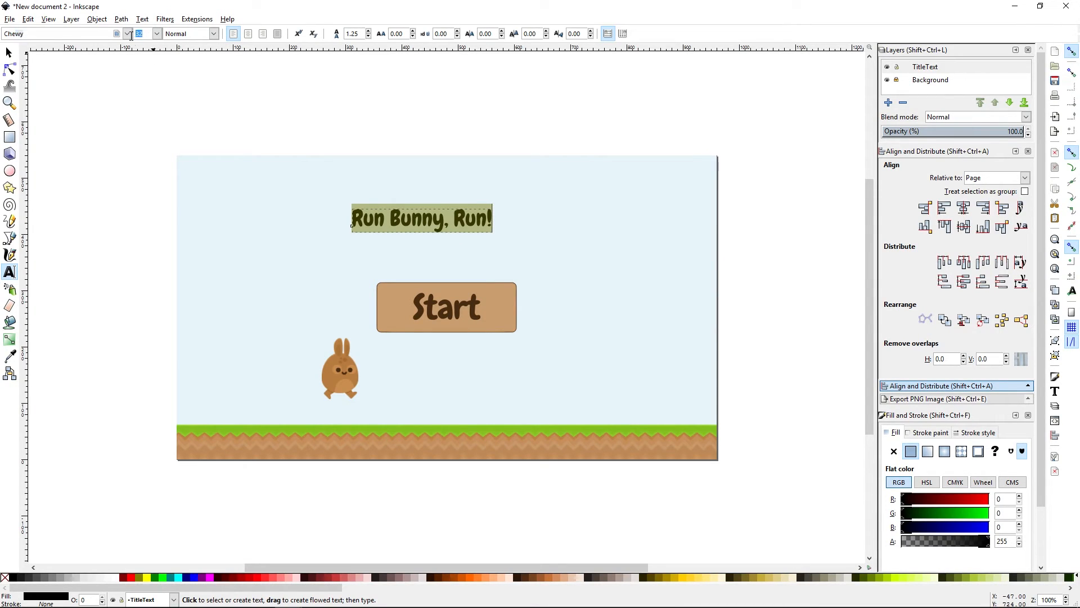
text(90)
key(Return)
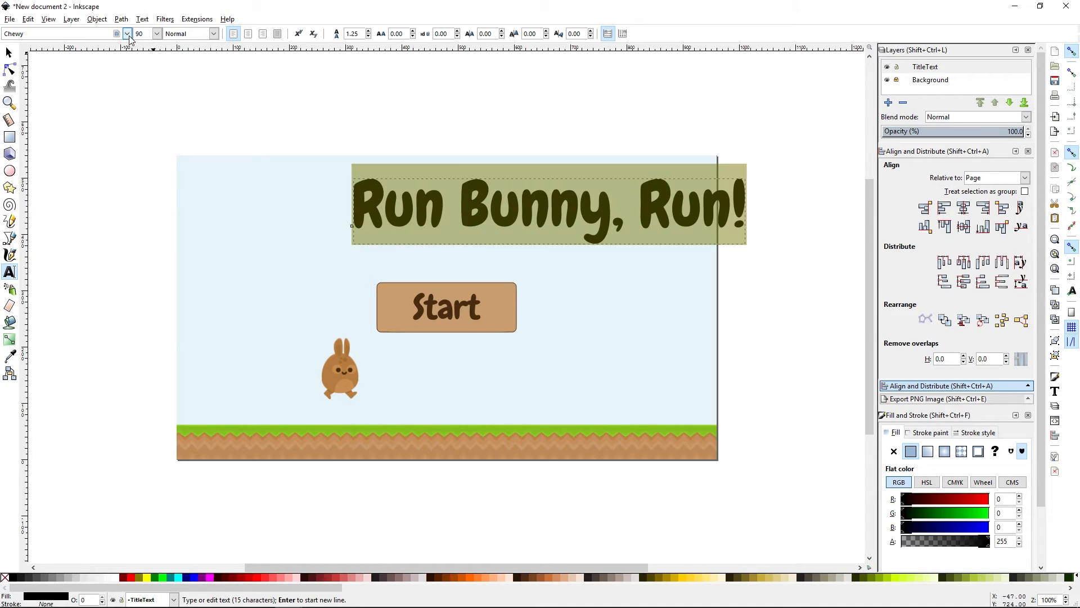
Move the title text fully onto the page, roughly centred above the Start button, at about X 140, Y 359 px
click(10, 54)
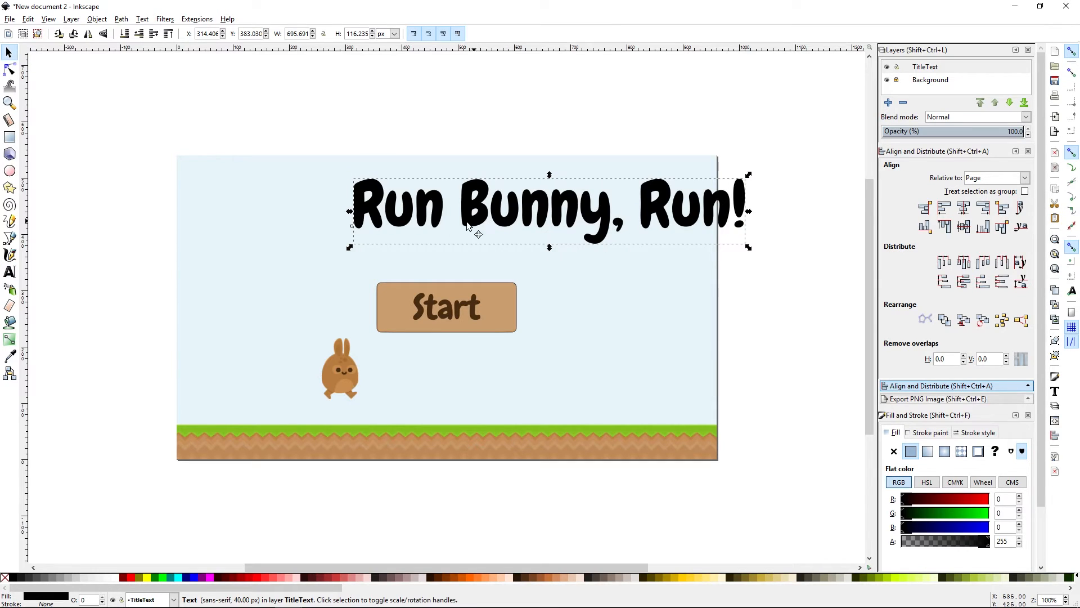
drag(467, 222, 376, 234)
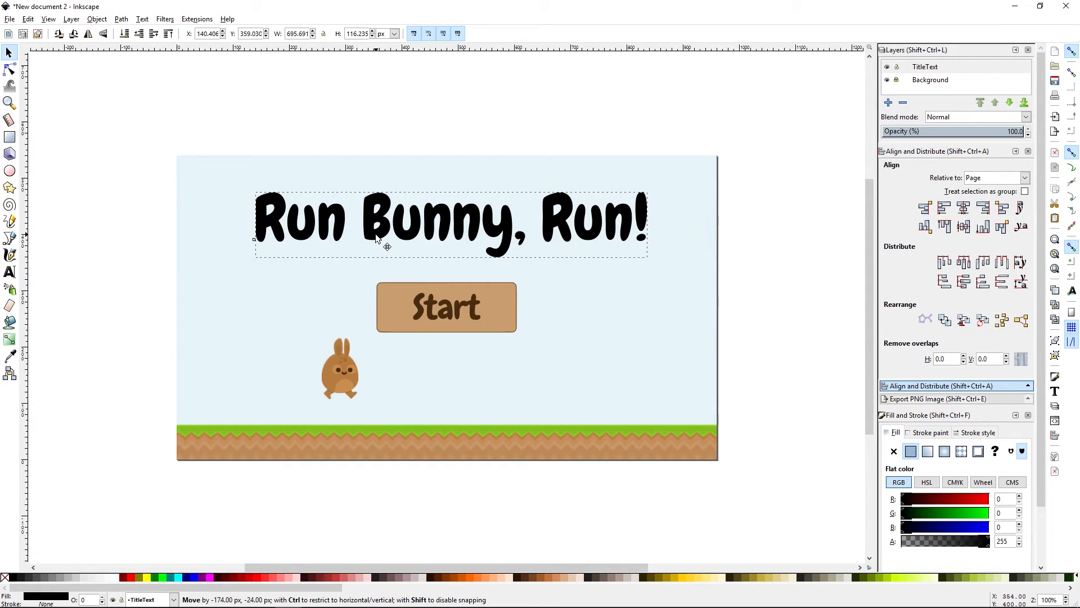
drag(376, 239, 376, 239)
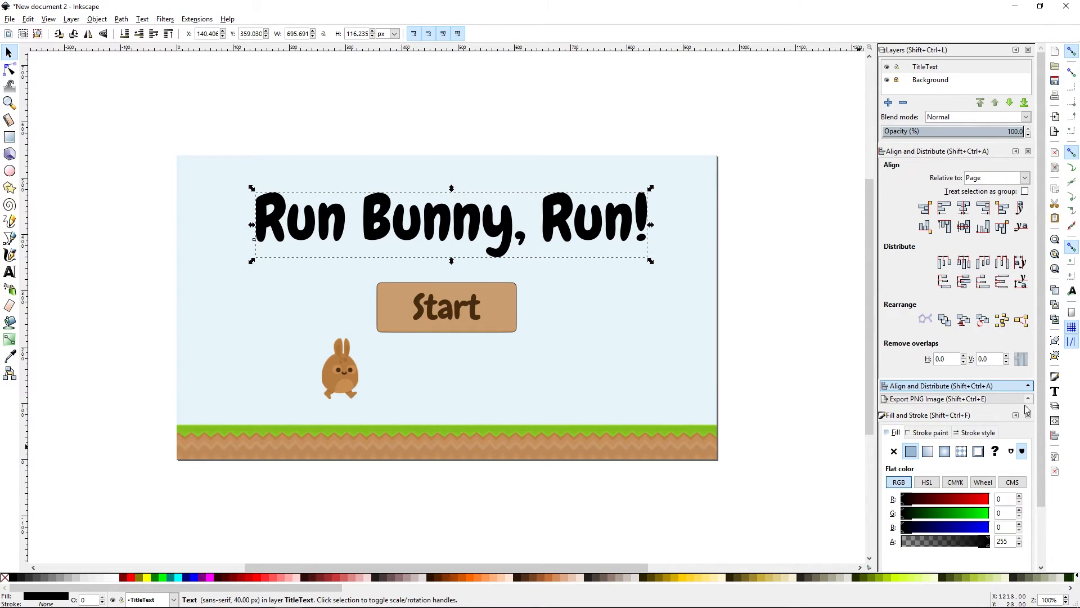
Set the title text's fill to a flat light brown, RGB 201, 152, 105
drag(1041, 390, 1042, 487)
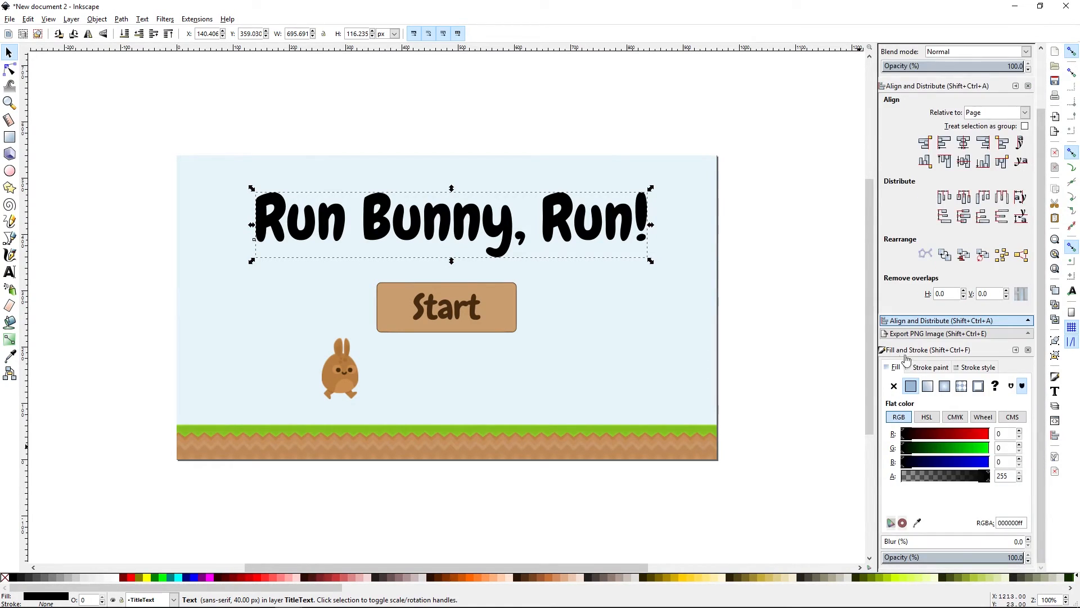
click(911, 386)
click(1004, 434)
text(201)
key(Tab)
text(152)
key(Tab)
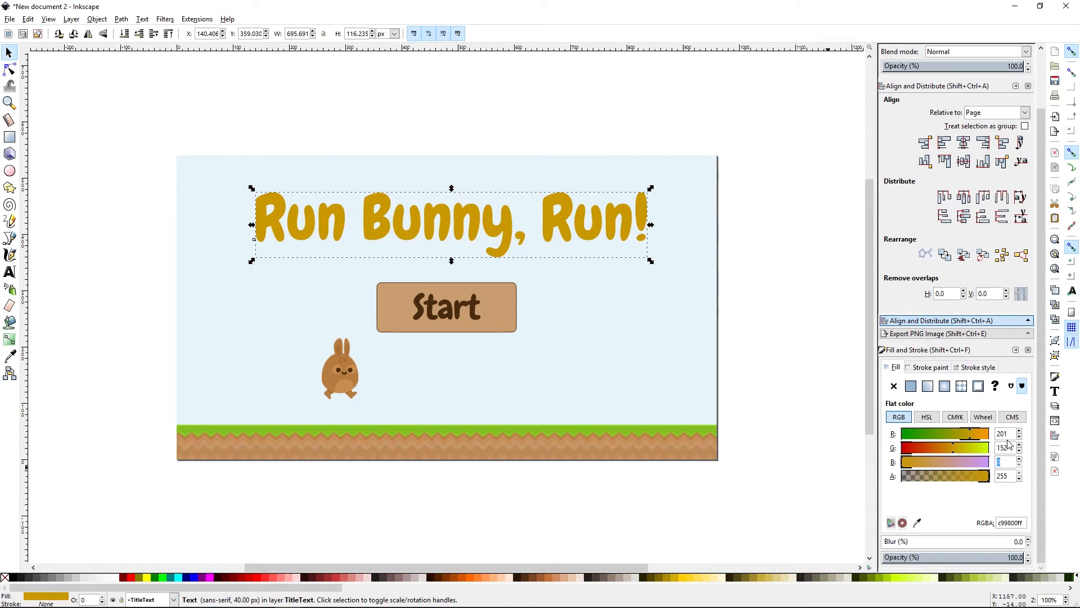
text(105)
key(Tab)
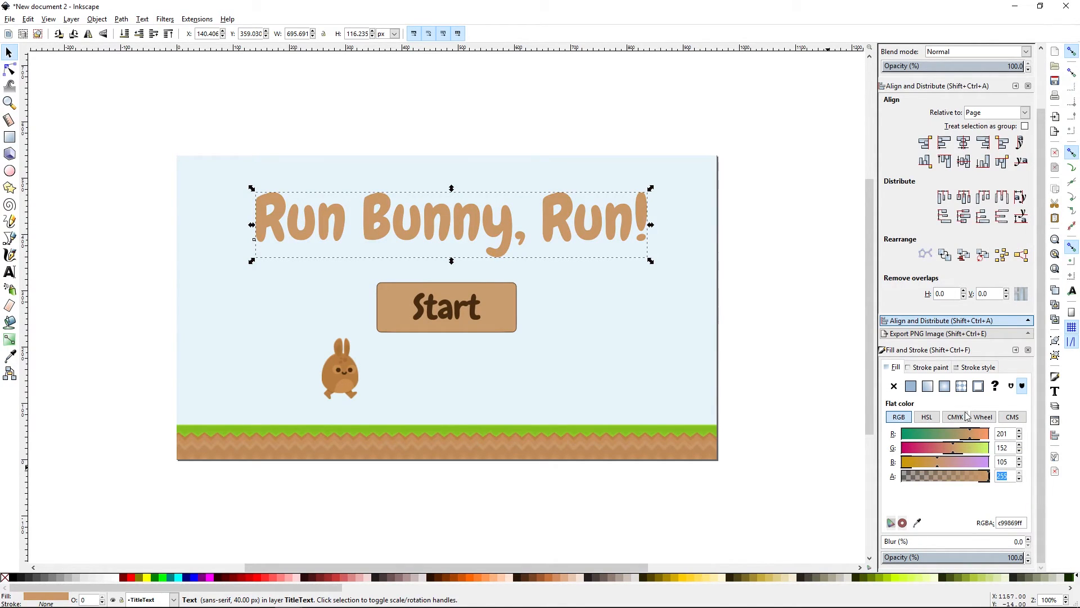
Give the title text a flat dark brown stroke, RGB 72, 44, 17
click(929, 367)
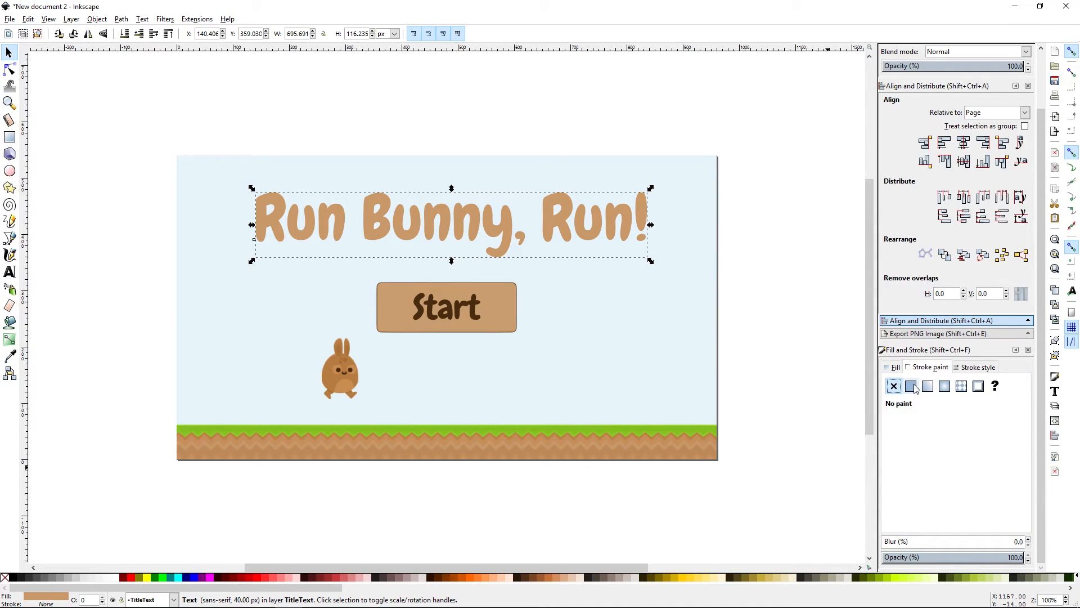
click(911, 387)
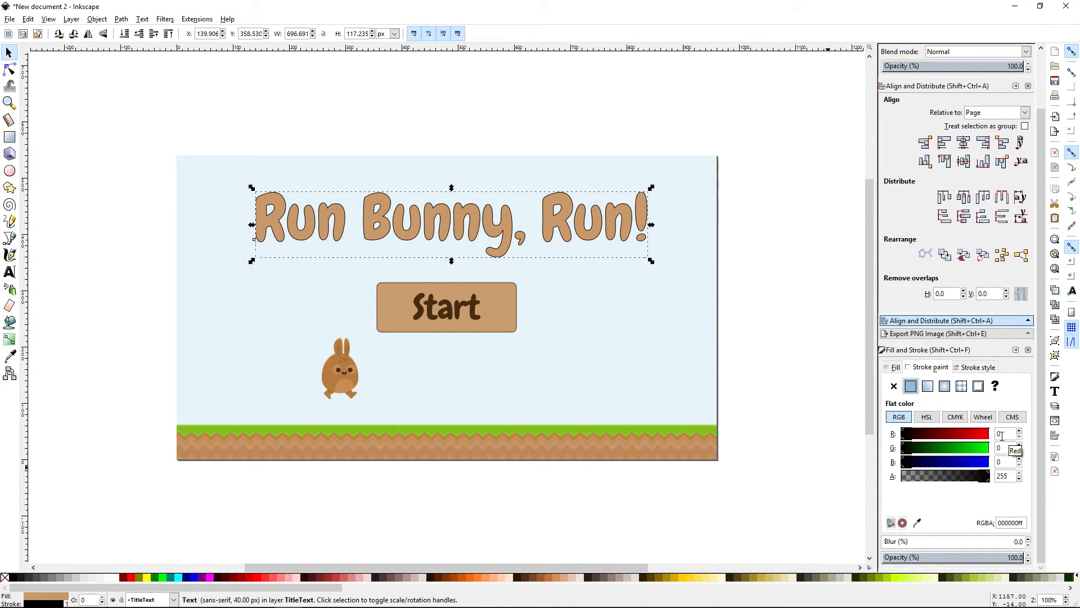
drag(1001, 436, 993, 434)
text(72)
key(Tab)
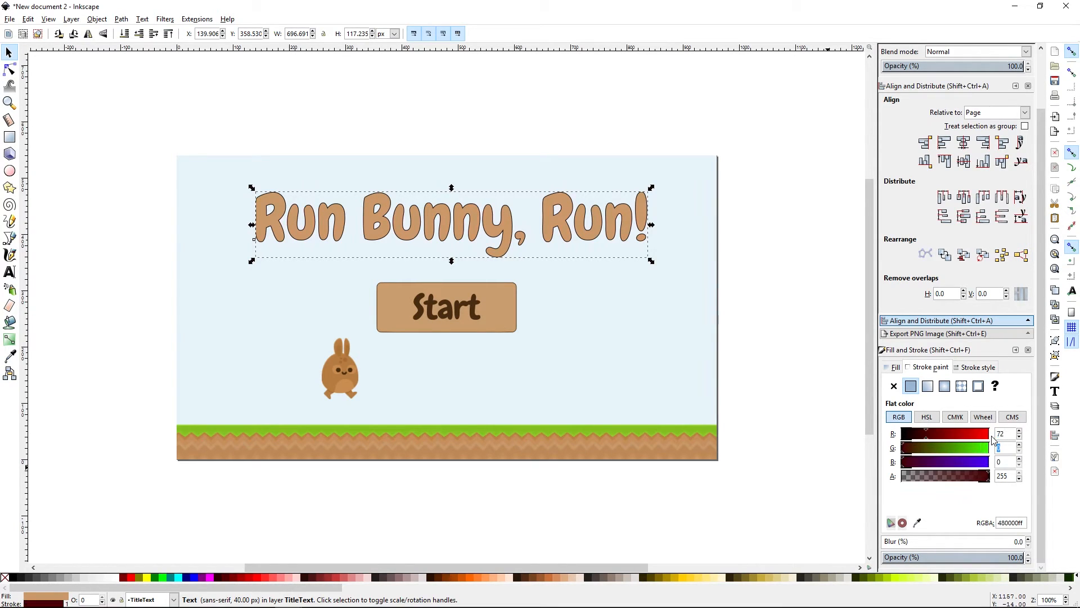
key(Tab)
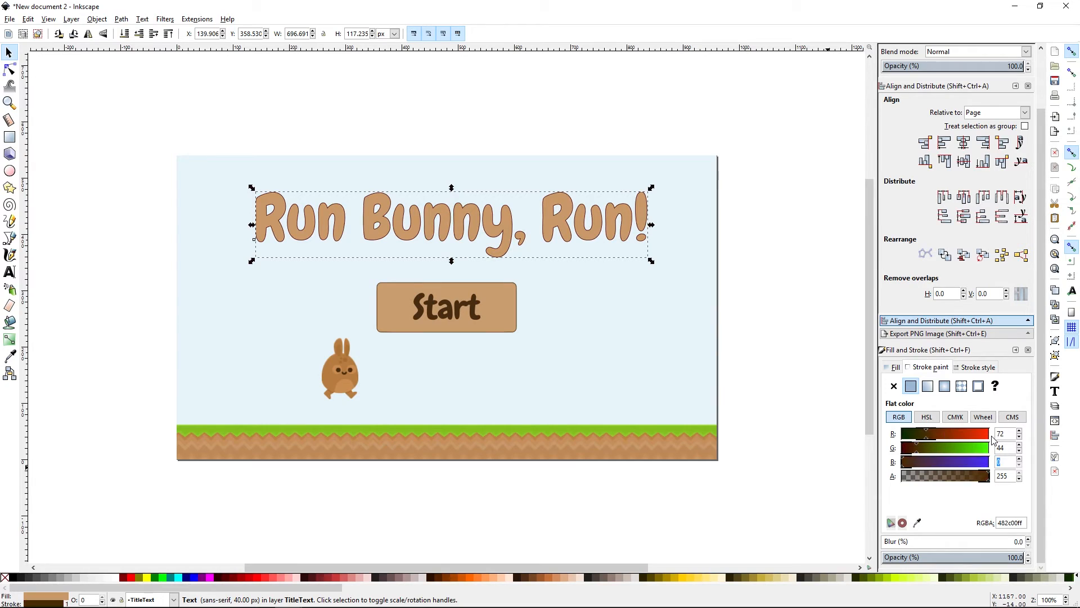
text(17)
key(Tab)
Set the title text's stroke width to 4 px
click(976, 367)
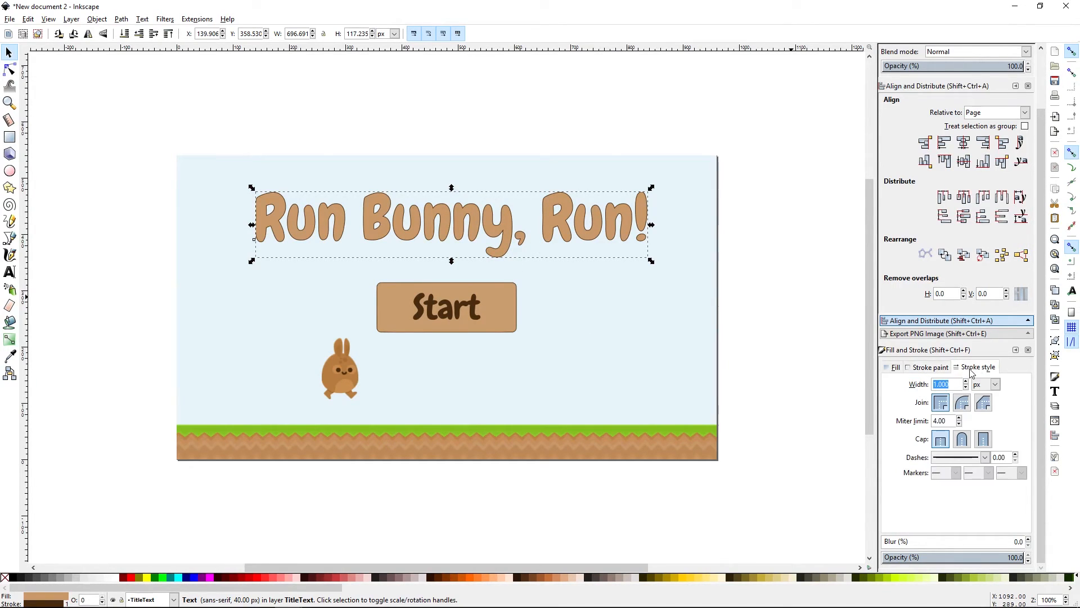
click(934, 385)
text(4)
key(Return)
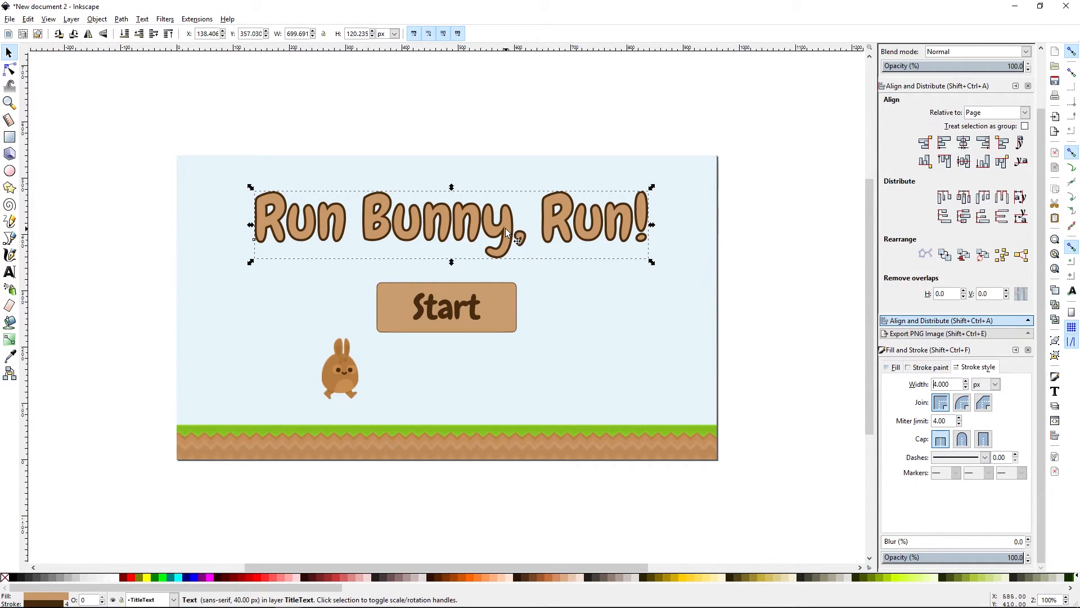
Nudge the title text 14 px to the right and 10 px down
key(Right)
key(Right)
key(Right)
key(Right)
key(Right)
key(Right)
key(Right)
key(Up)
key(Up)
key(Up)
key(Up)
key(Up)
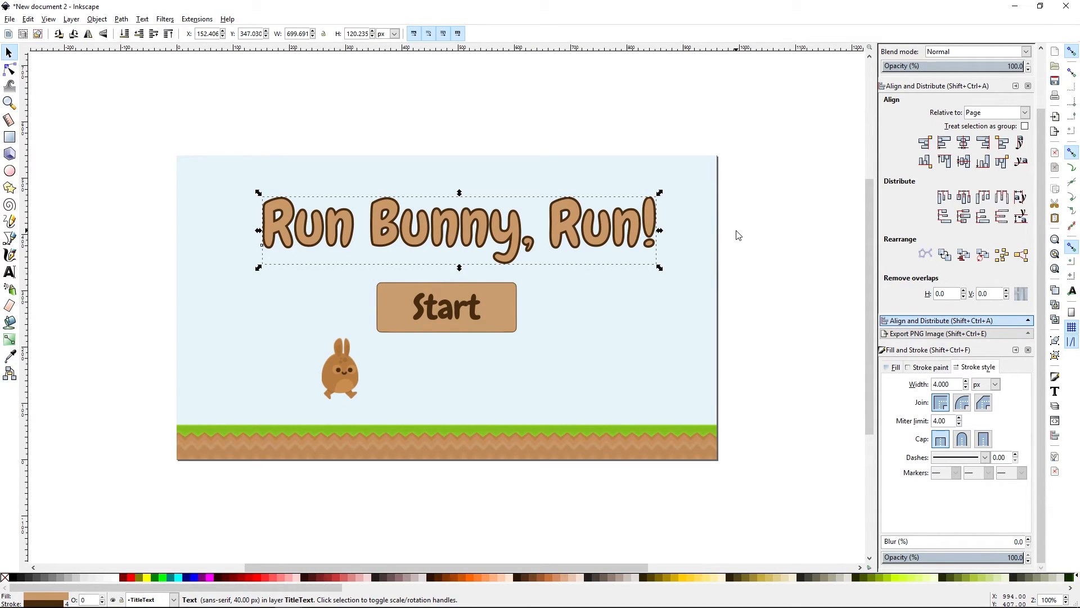
Draw an open two-segment Bezier path under the title, spanning its width and peaking in the middle at about X 502, Y 378 px
key(shift+ctrl+l)
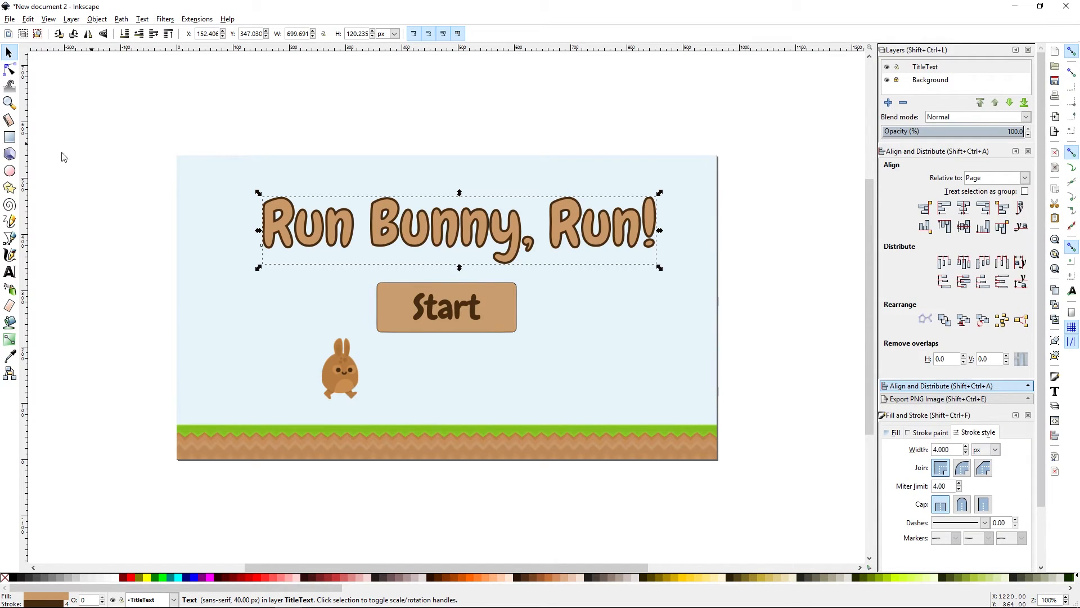
click(11, 241)
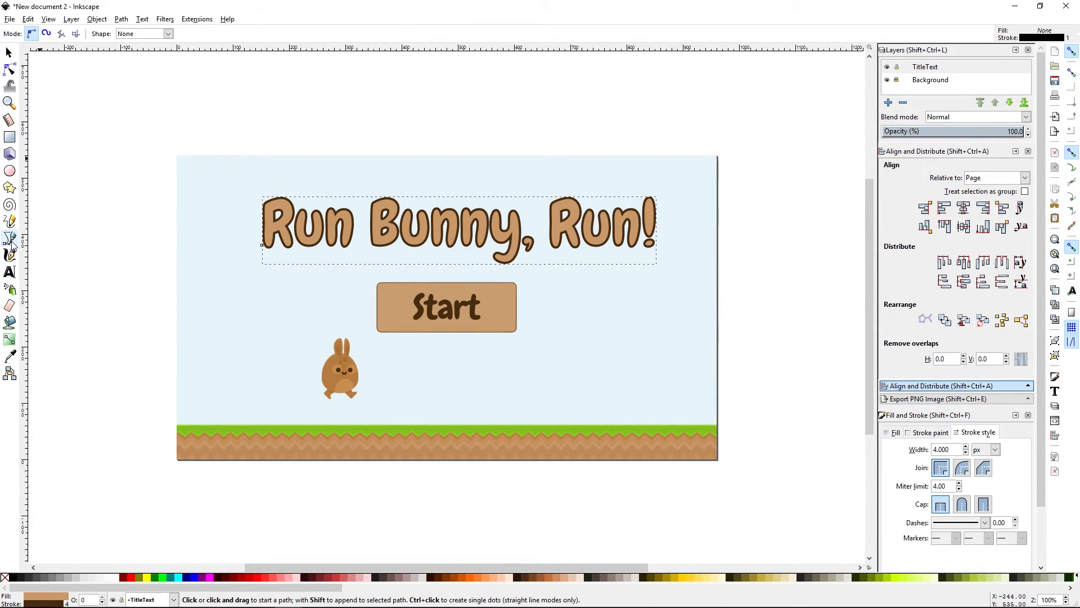
click(263, 275)
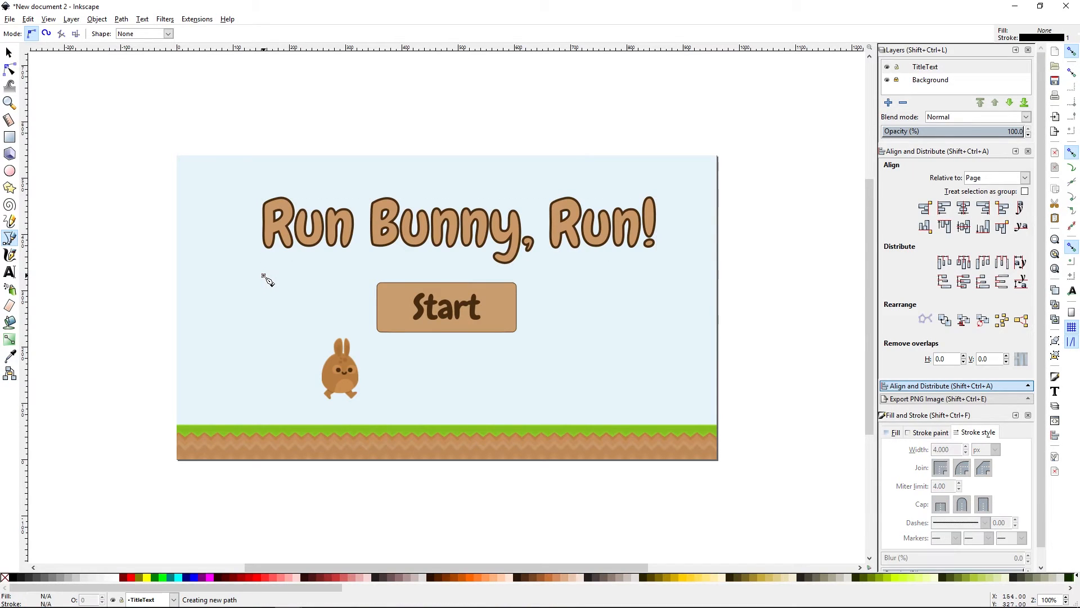
click(459, 248)
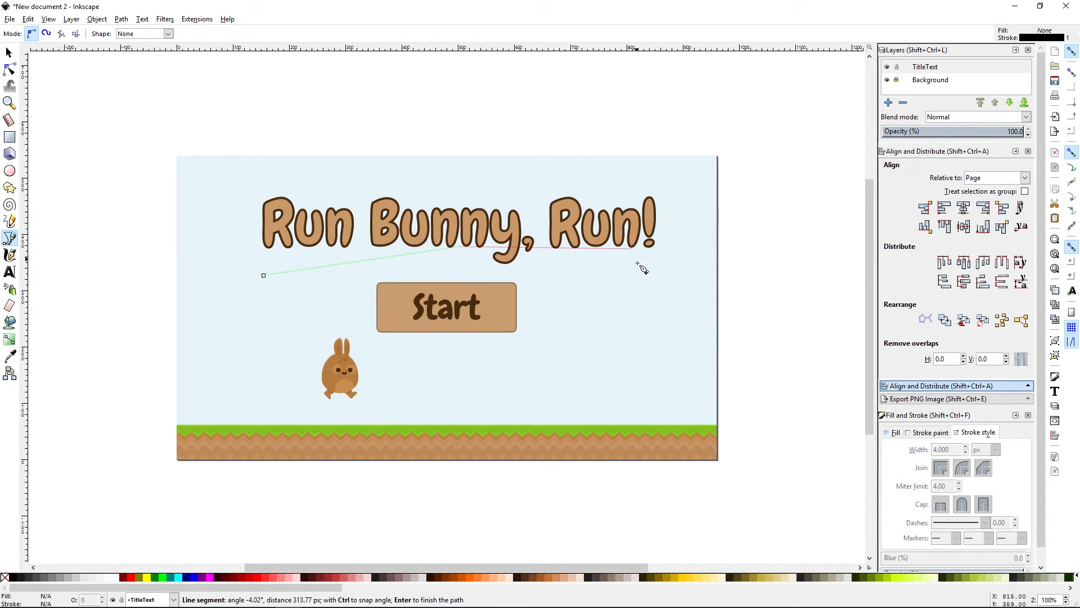
click(656, 276)
key(Return)
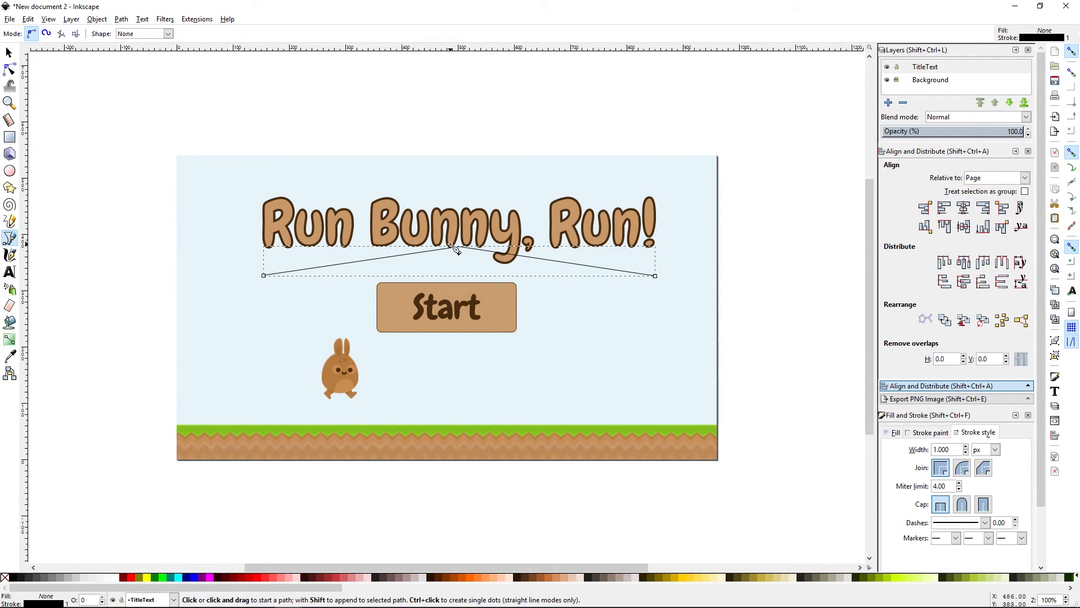
Convert the guide path's middle node to symmetric so it forms an arch, and raise it to about X 503, Y 402 px
click(8, 79)
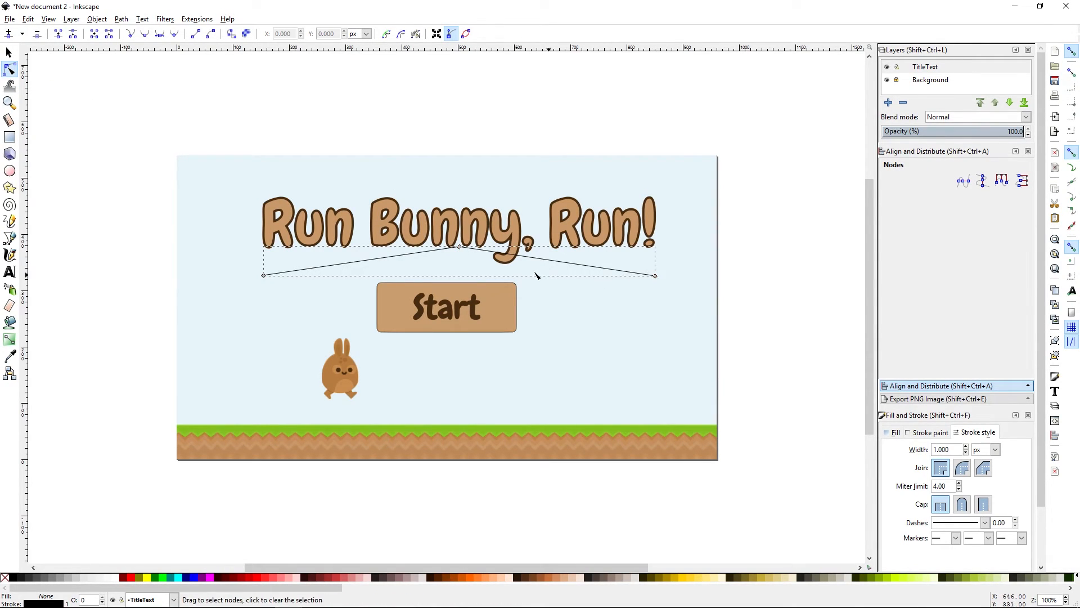
click(461, 248)
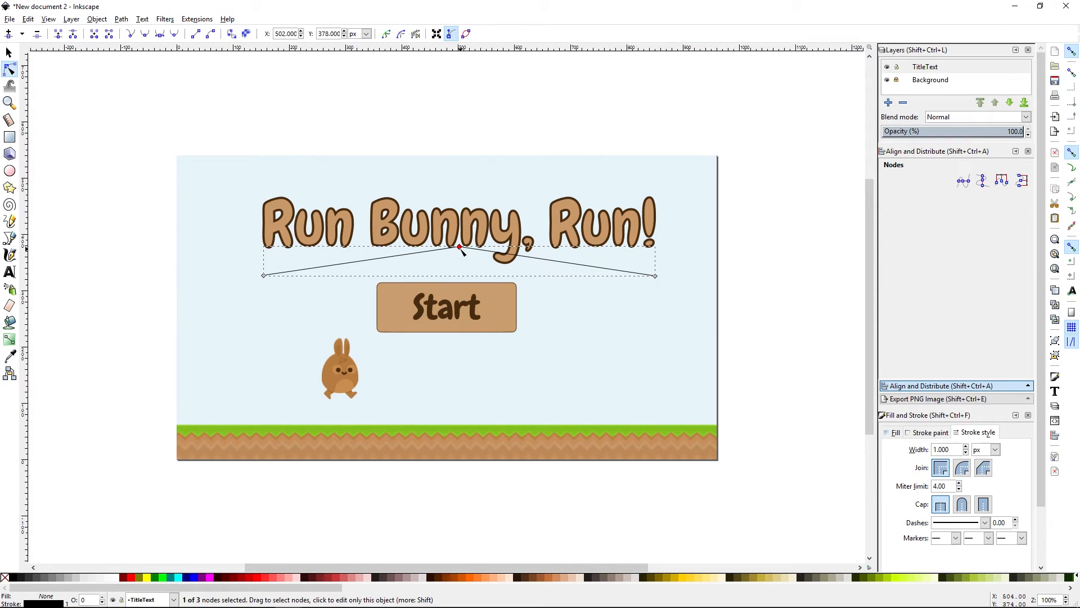
click(146, 35)
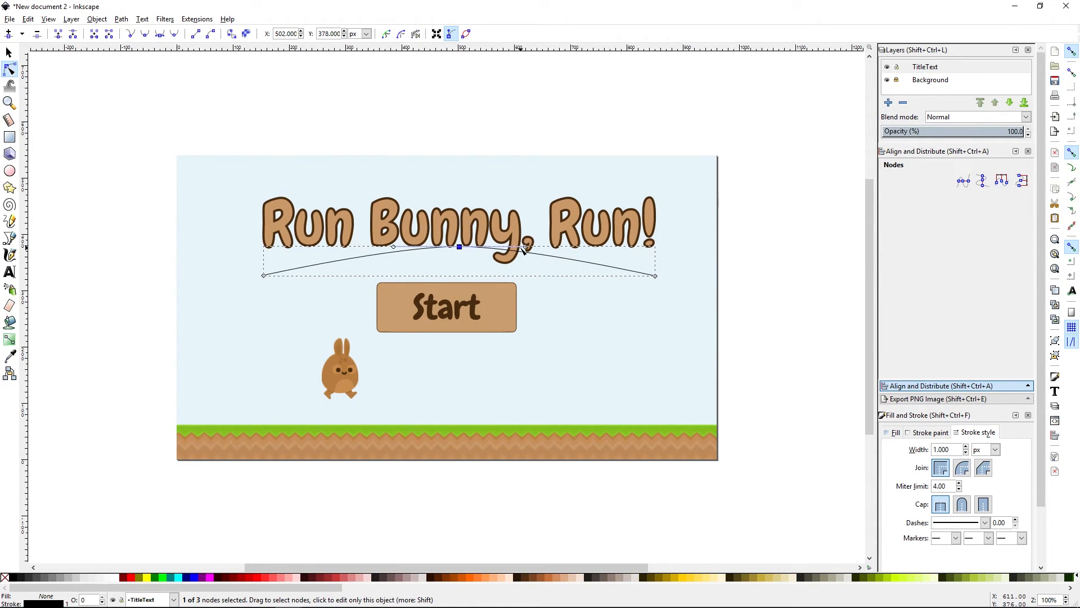
mouse_move(527, 249)
mouse_down()
mouse_move(525, 273)
mouse_move(521, 247)
mouse_up()
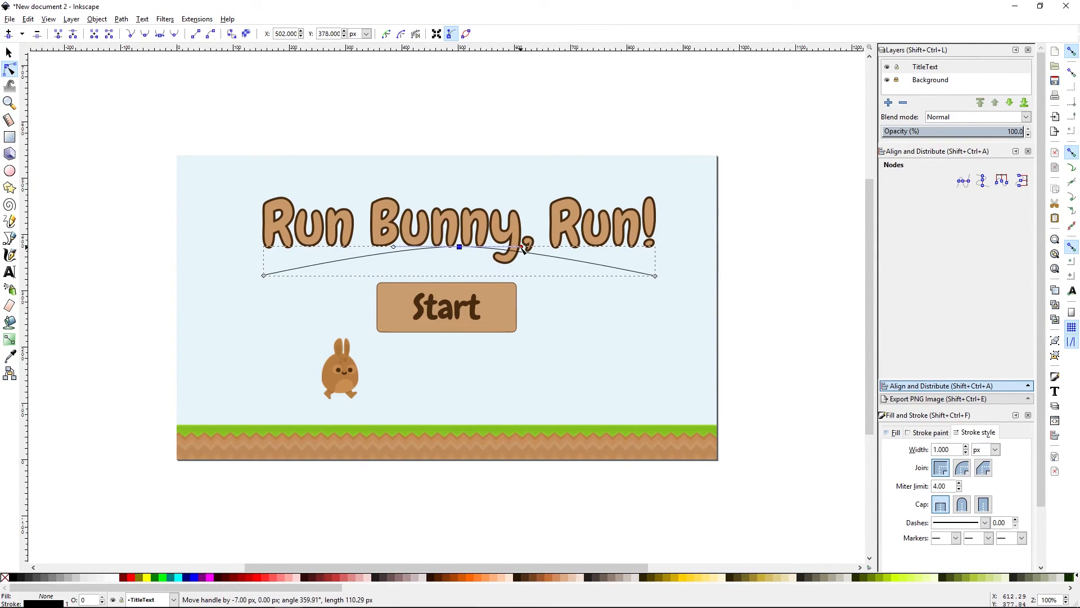
click(173, 35)
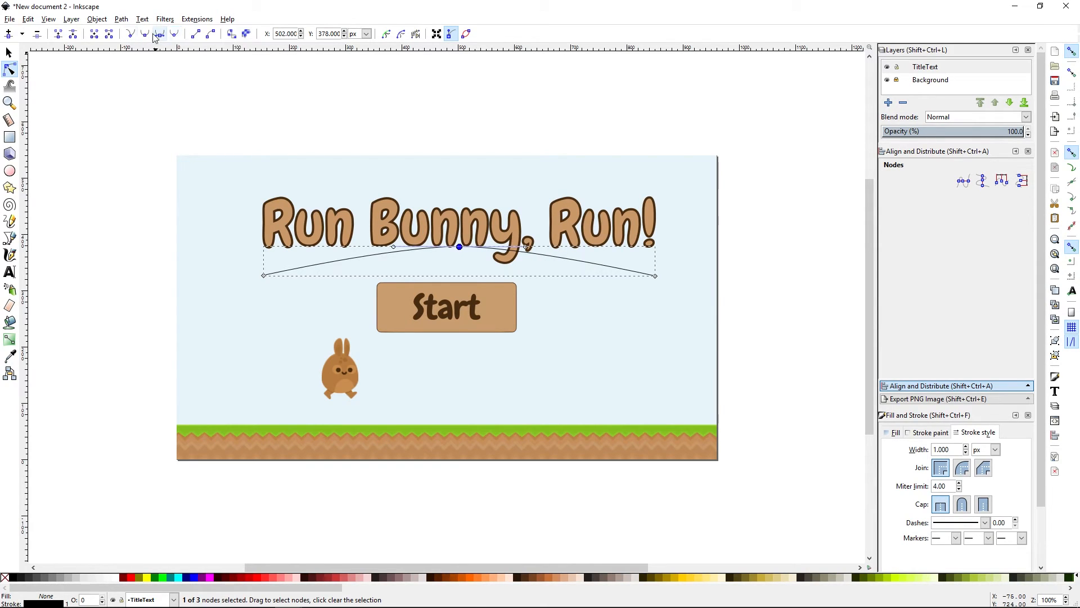
click(148, 36)
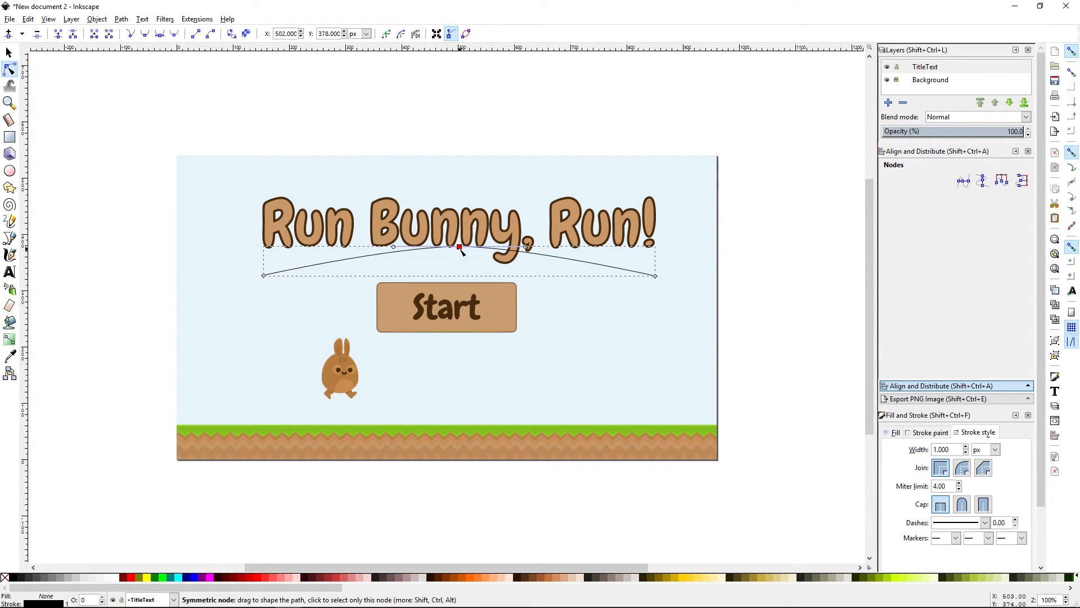
drag(461, 247, 462, 236)
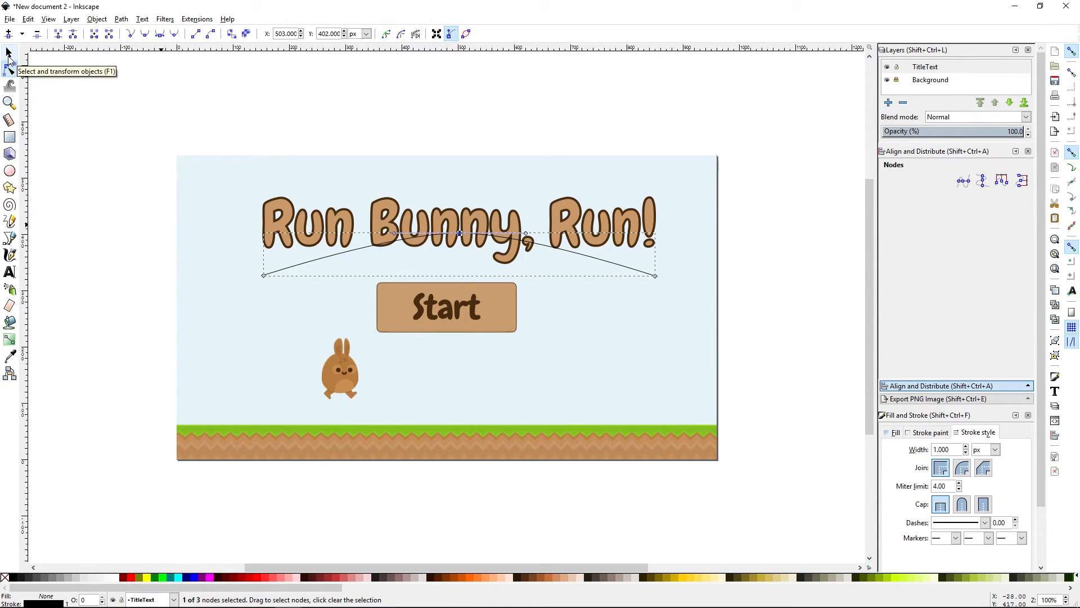
Move the whole arched guide path about 19 px down and 1 px to the right
click(9, 54)
click(459, 122)
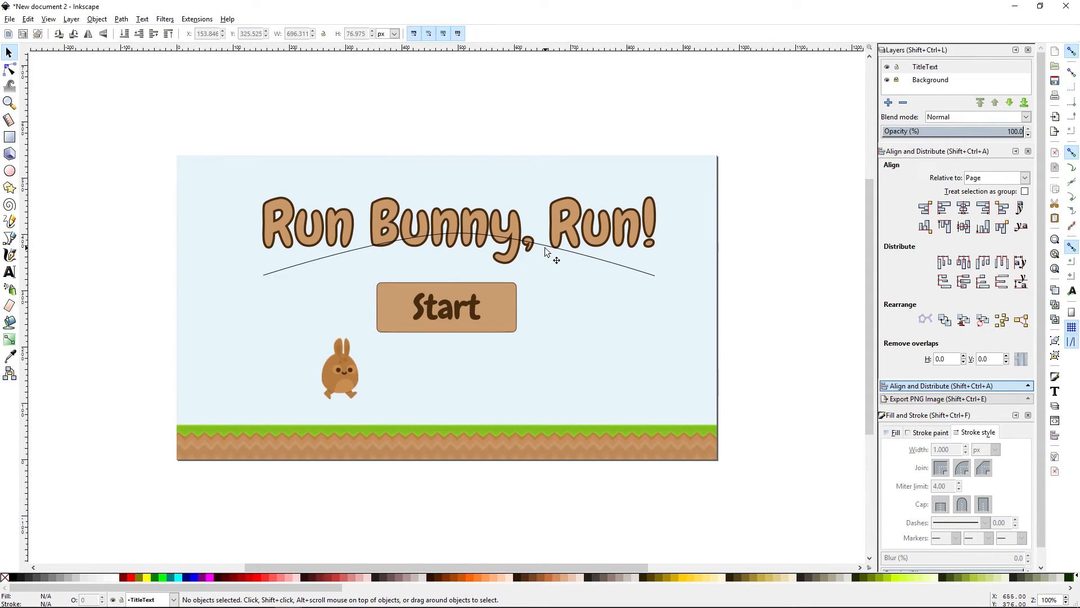
drag(546, 253, 545, 260)
click(790, 260)
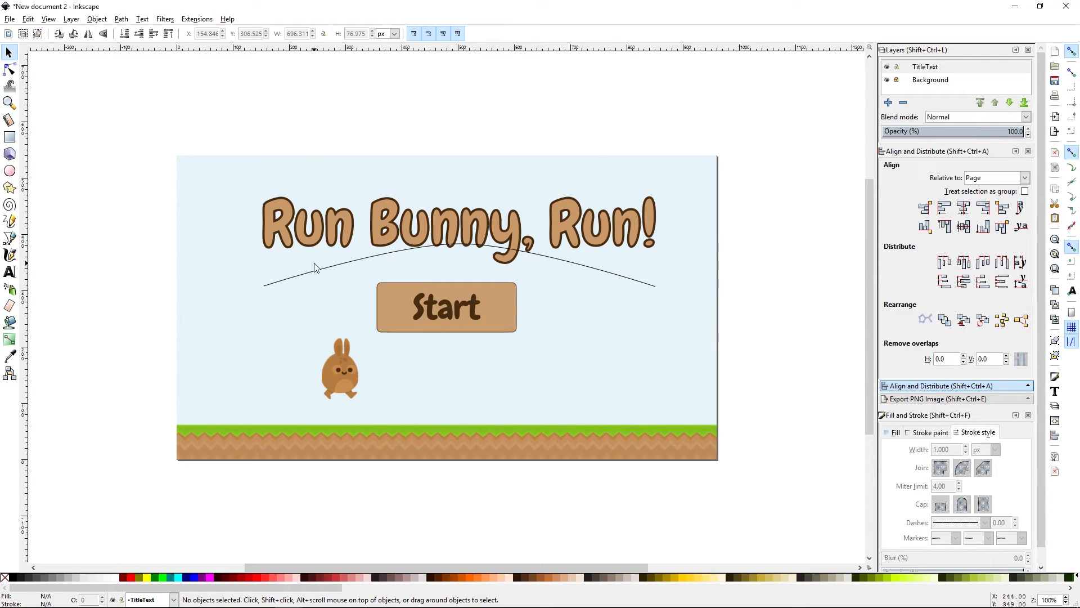
Put the "Run Bunny, Run!" title text on the arched guide path
click(271, 226)
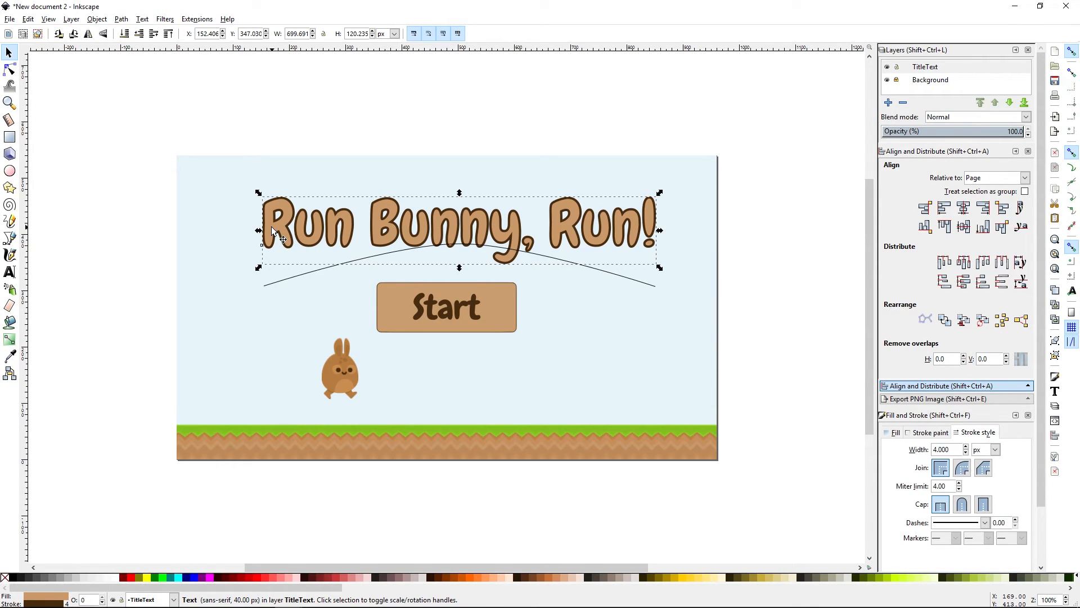
shift+click(285, 285)
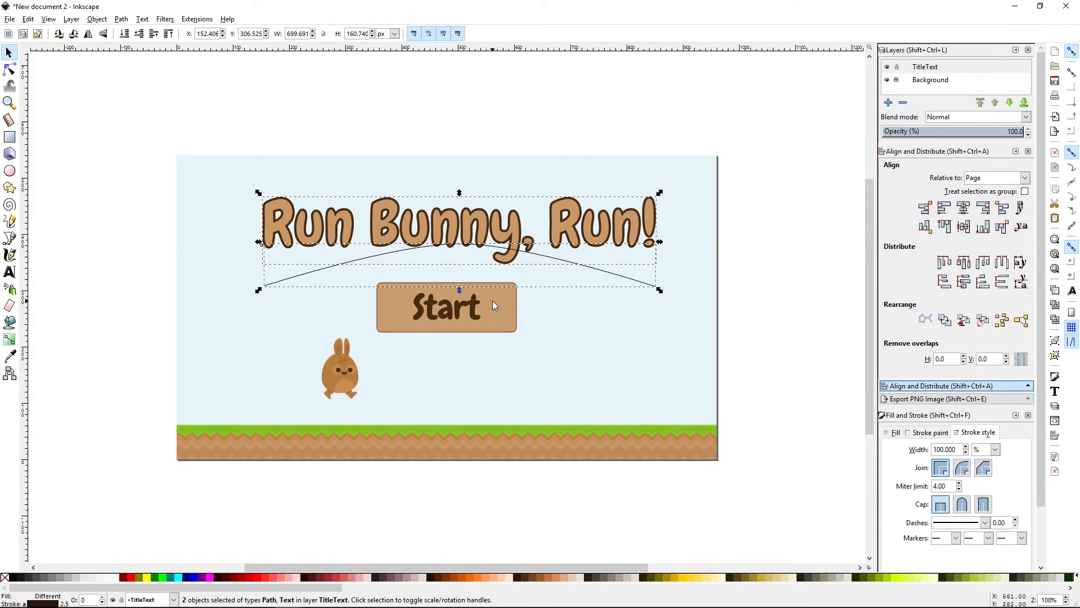
click(142, 19)
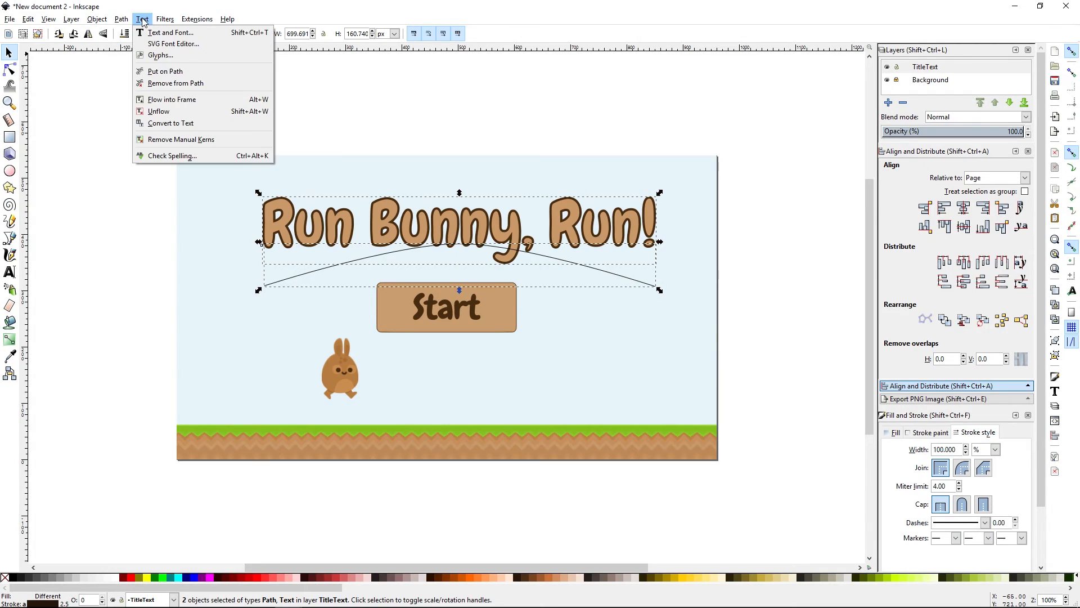
click(162, 72)
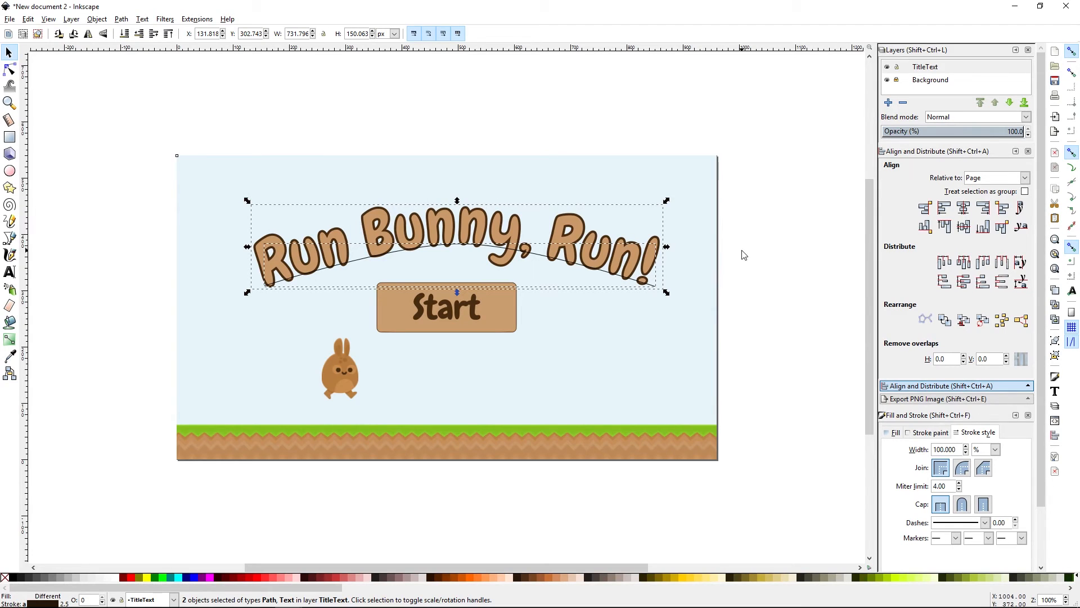
Move the guide path's middle node to about X 494, Y 389 px to refine the title's arch
click(9, 70)
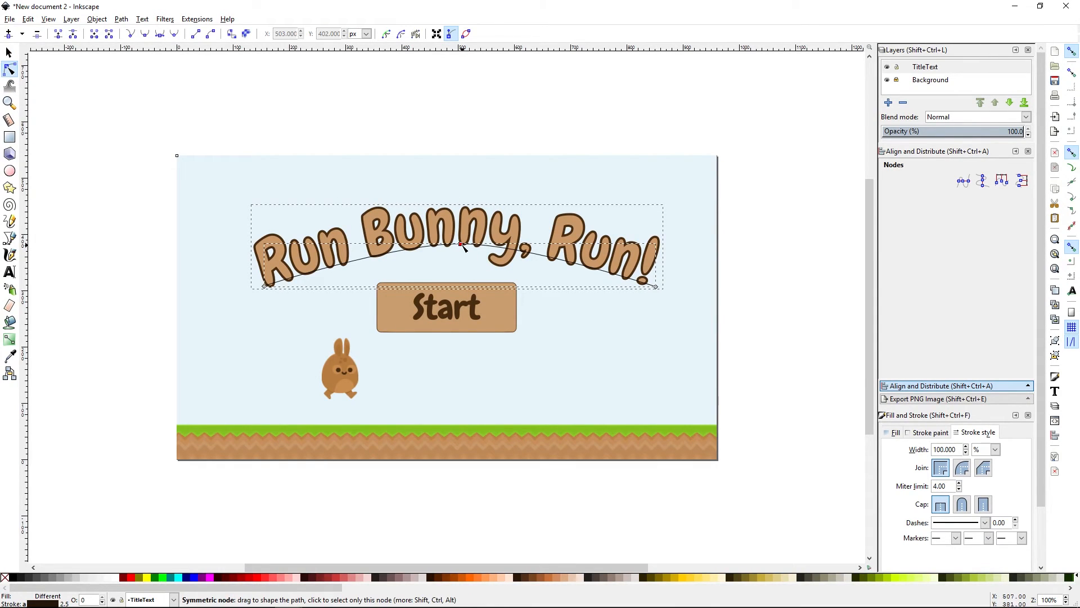
mouse_move(462, 244)
mouse_down()
mouse_move(452, 255)
mouse_move(457, 244)
mouse_up()
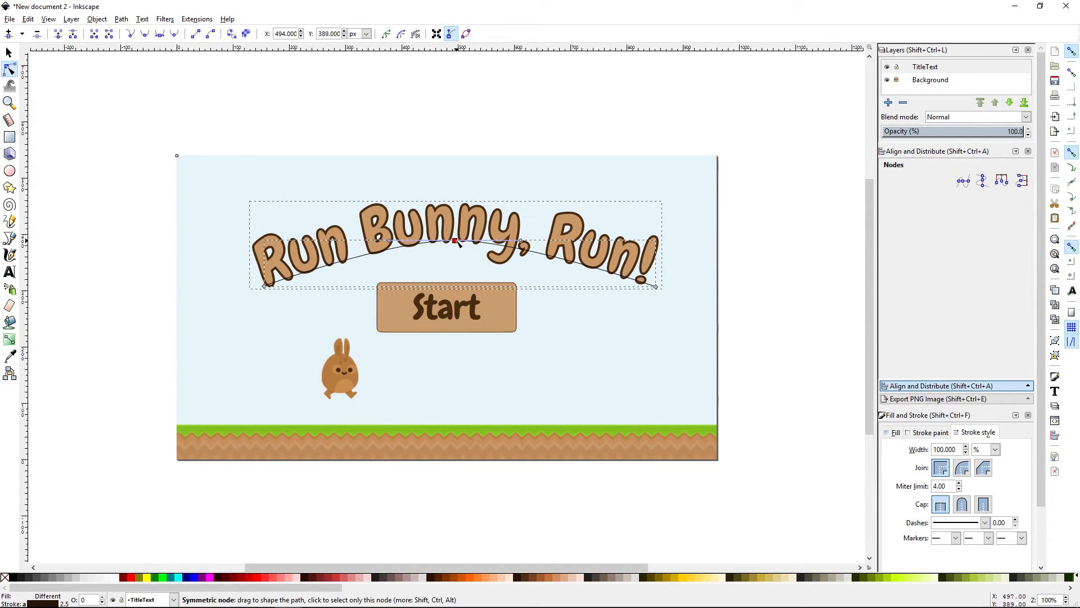
click(9, 53)
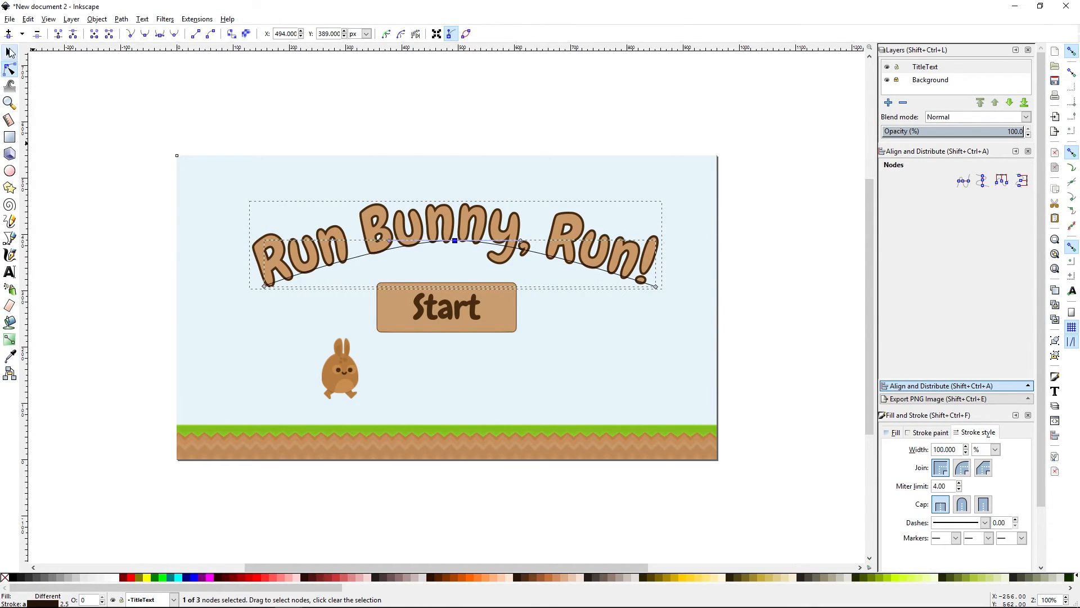
click(293, 114)
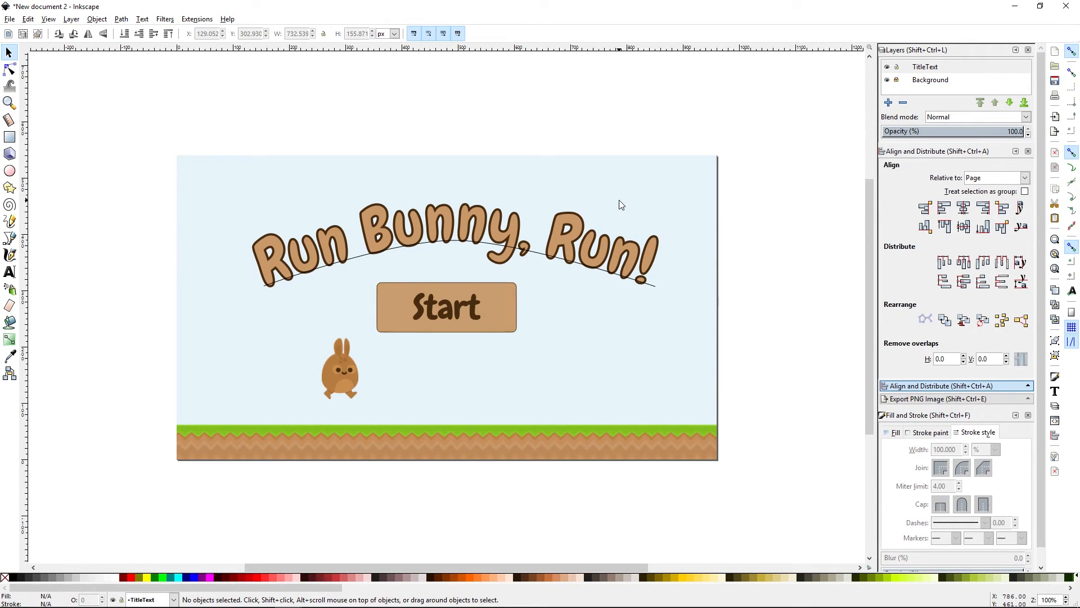
Remove the stroke paint from the guide path beneath the title text
click(359, 260)
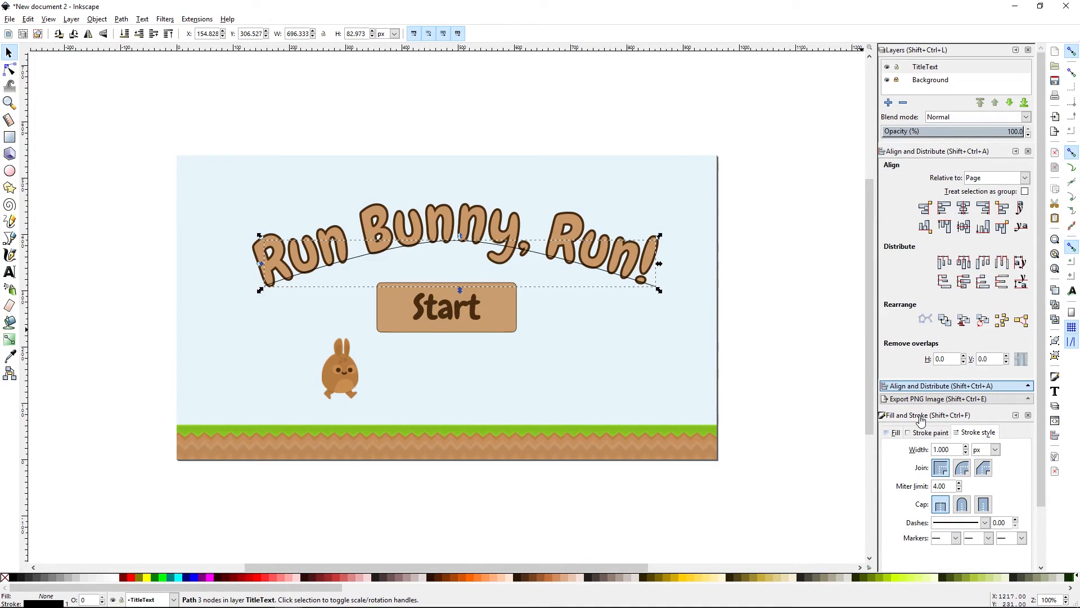
scroll(920, 419, down, 3)
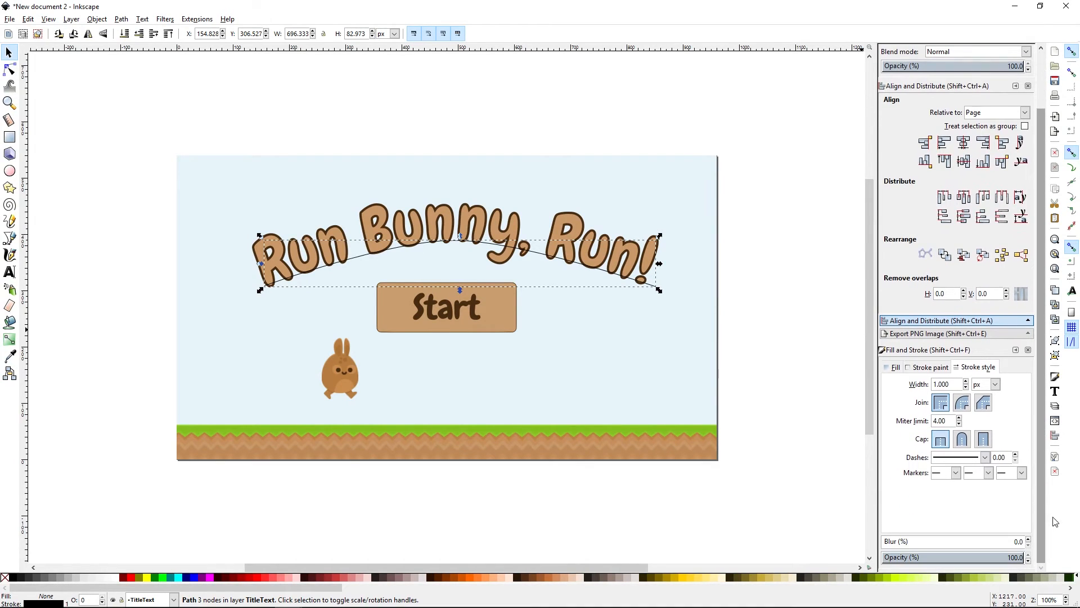
click(894, 366)
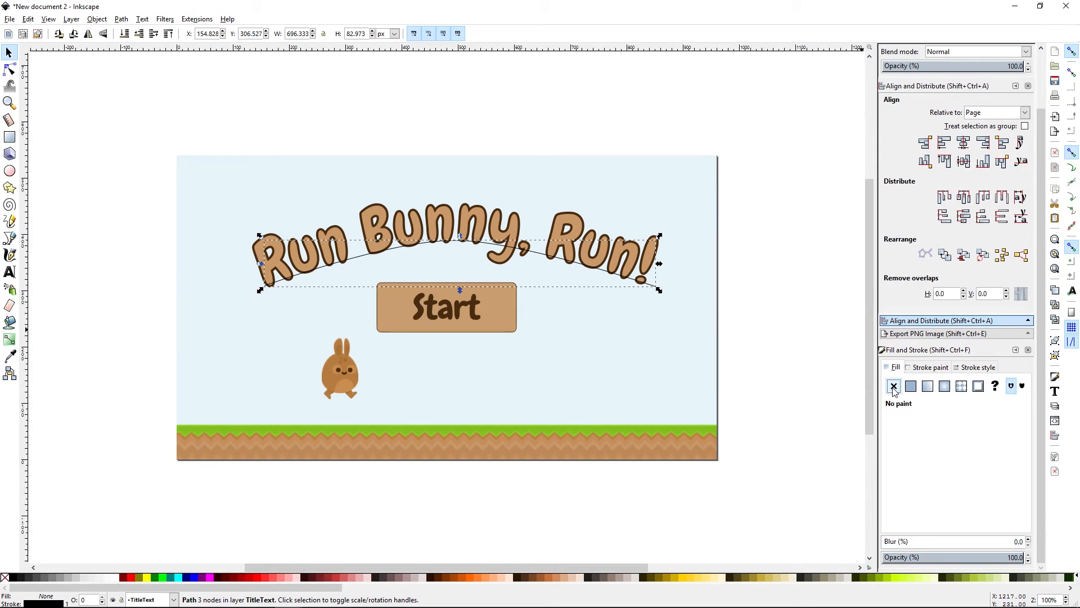
click(920, 369)
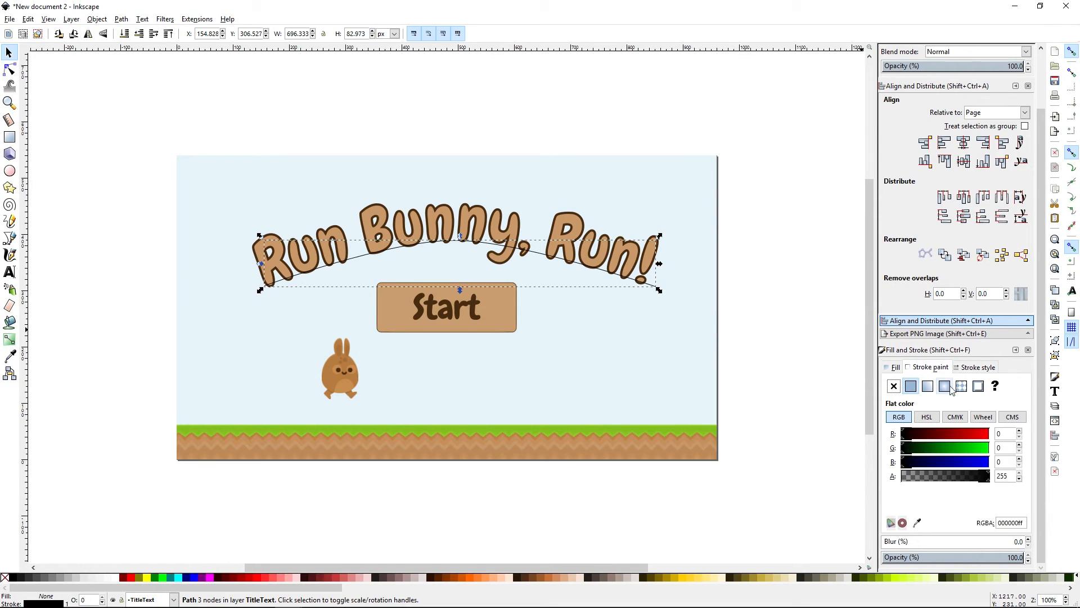
click(898, 388)
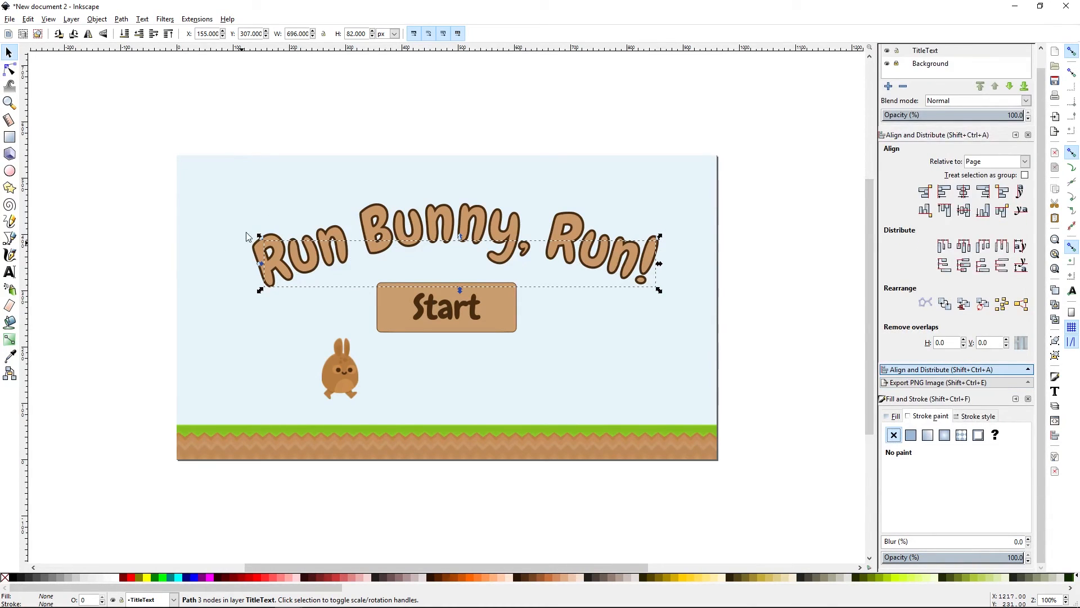
click(798, 239)
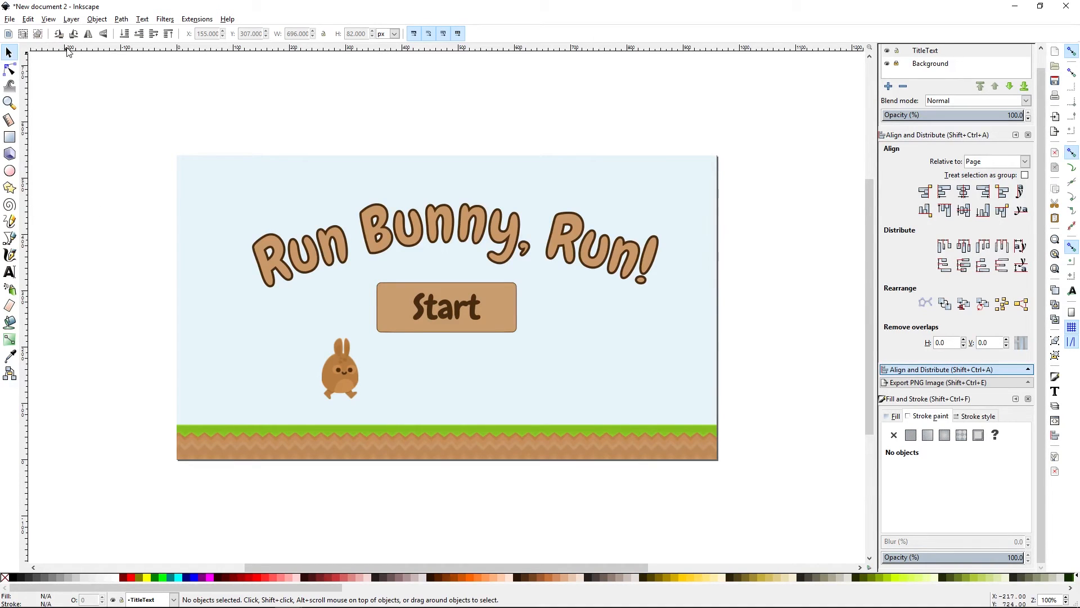
Examine the strokeless guide path by selecting it in Outline display mode, and return to Normal display mode
click(49, 19)
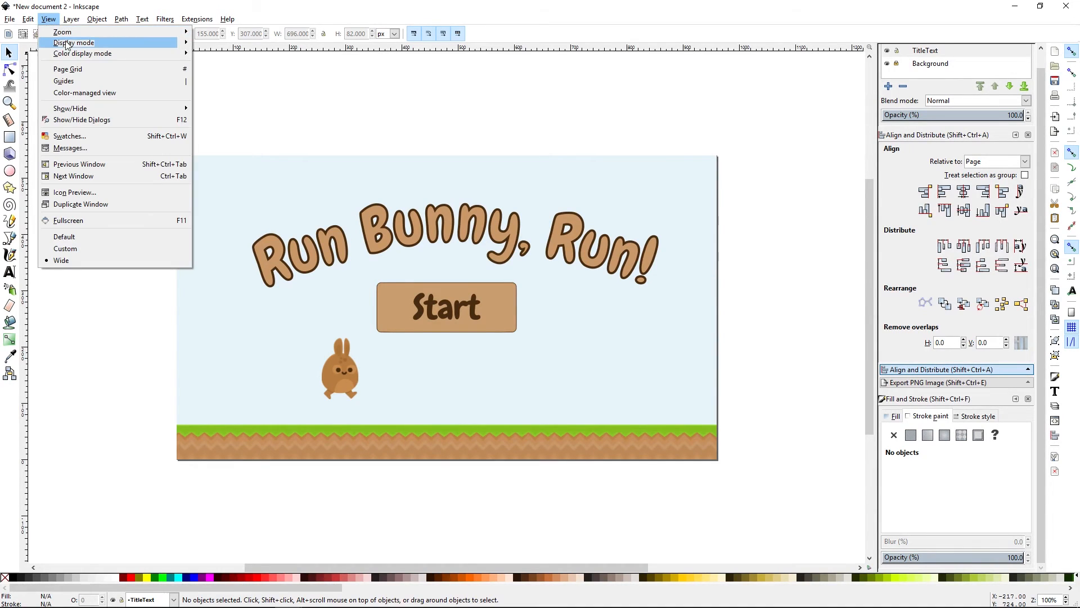
mouse_move(79, 43)
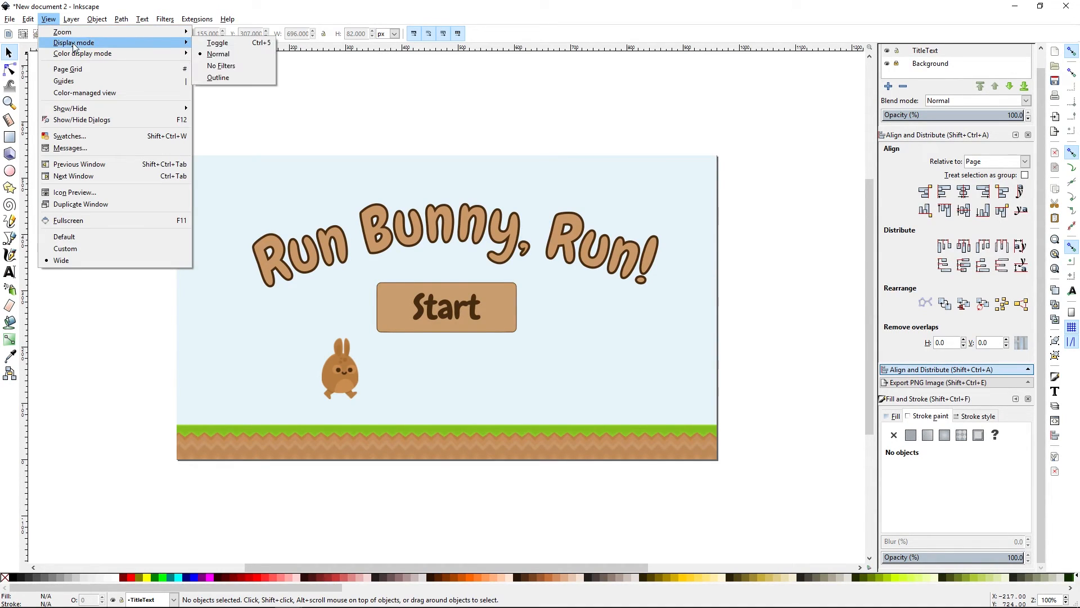
click(215, 77)
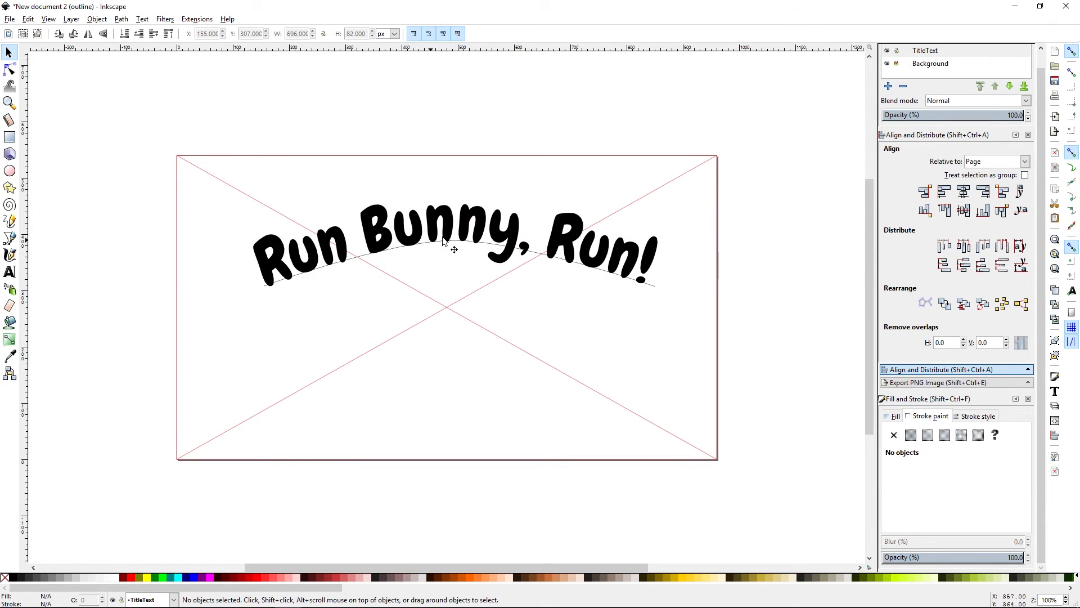
click(534, 256)
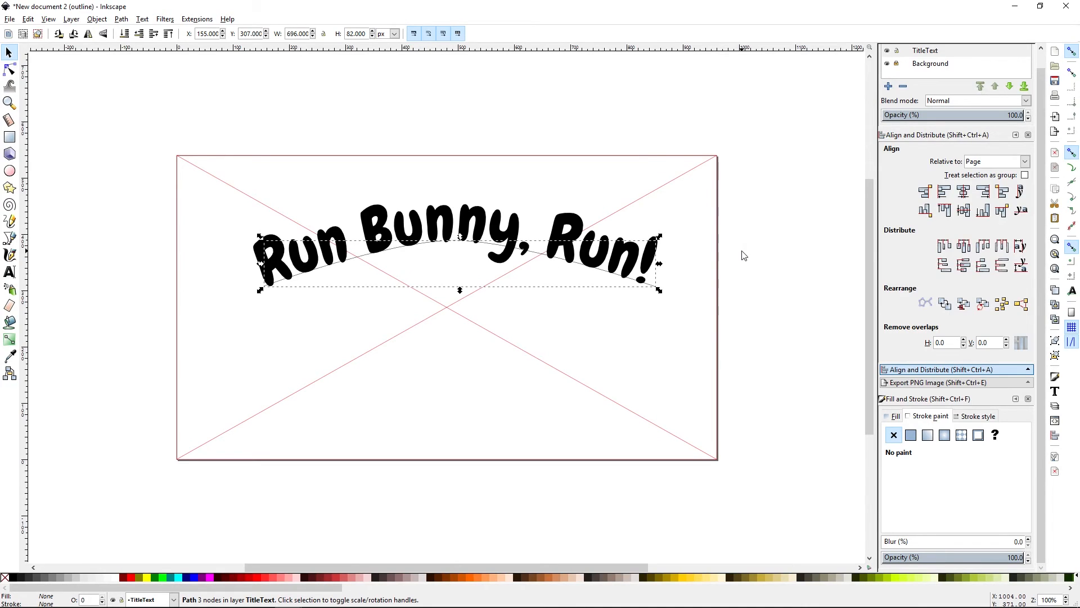
click(48, 20)
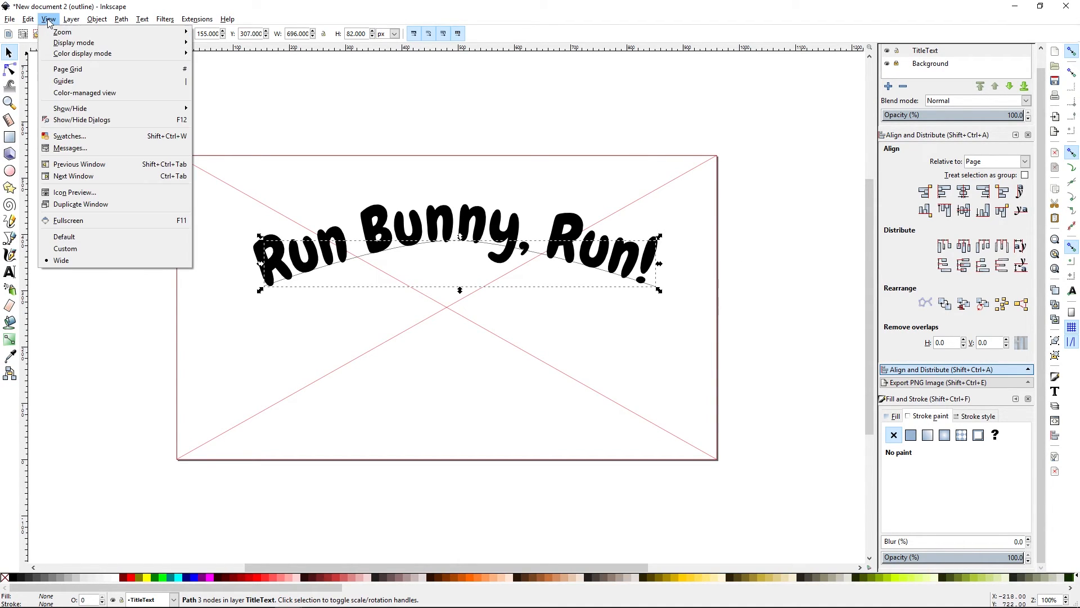
mouse_move(157, 43)
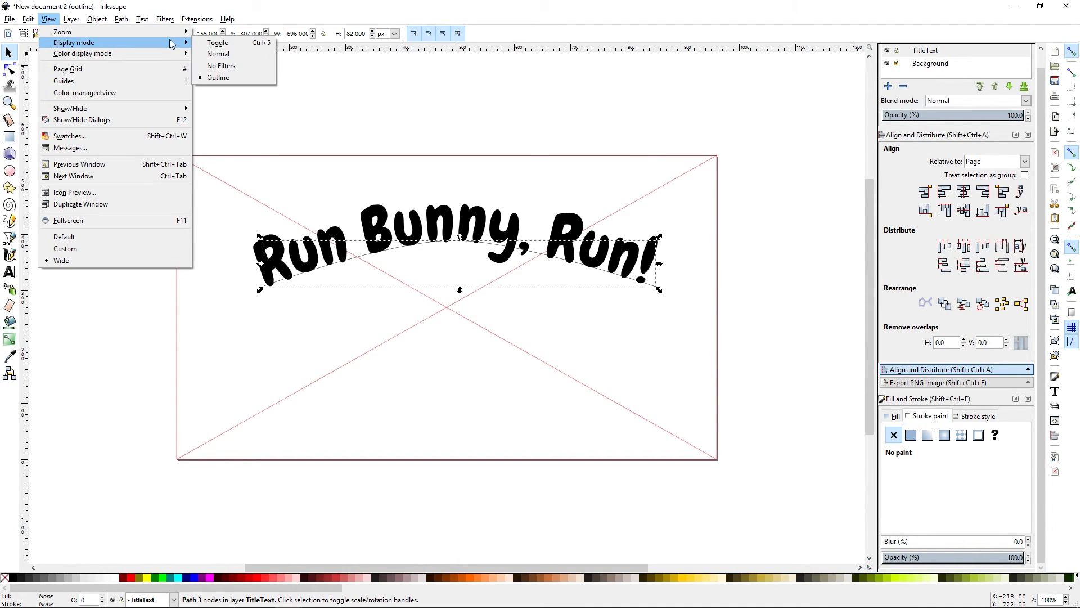
click(219, 55)
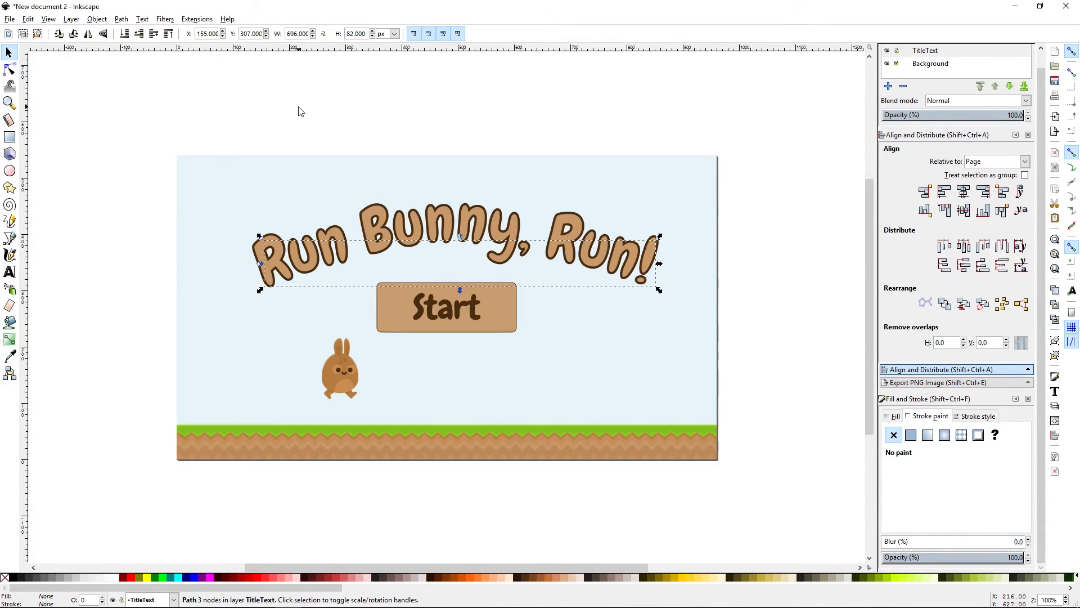
key(Escape)
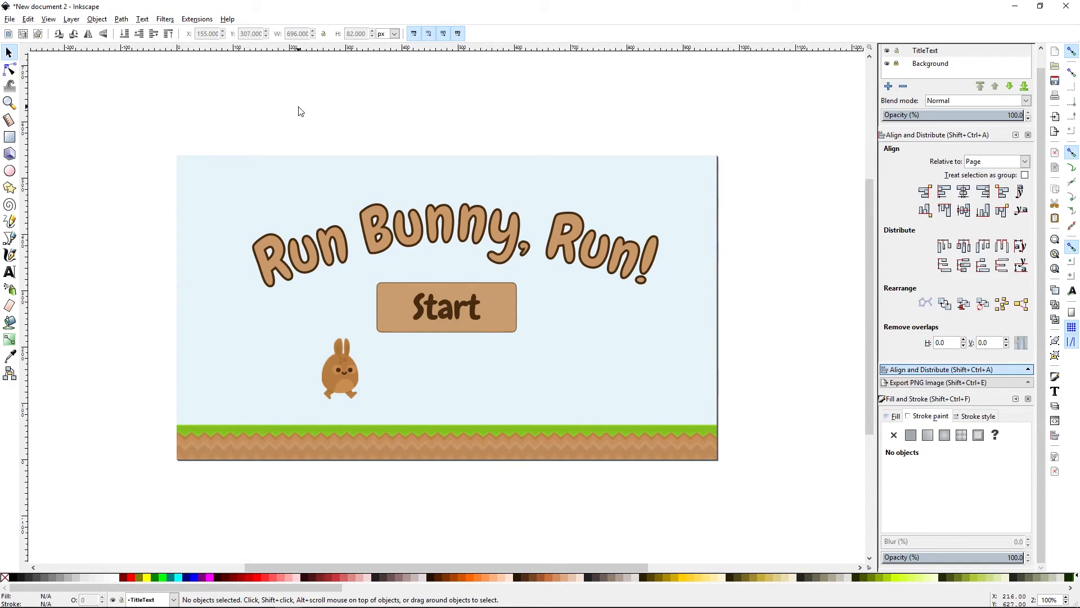
Duplicate the arched "Run Bunny, Run!" title text in place
click(434, 216)
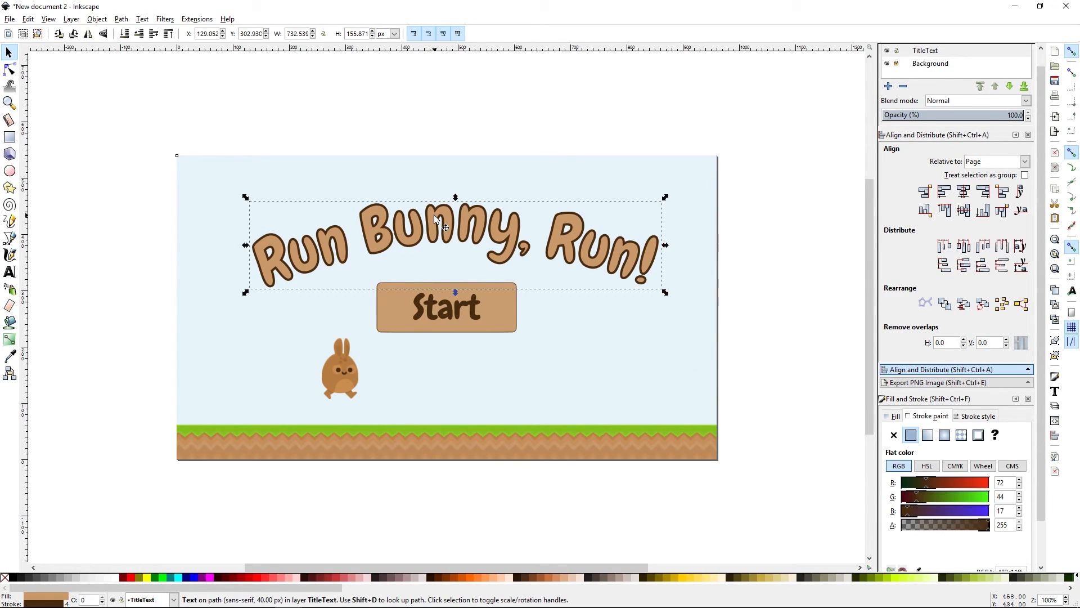
click(29, 20)
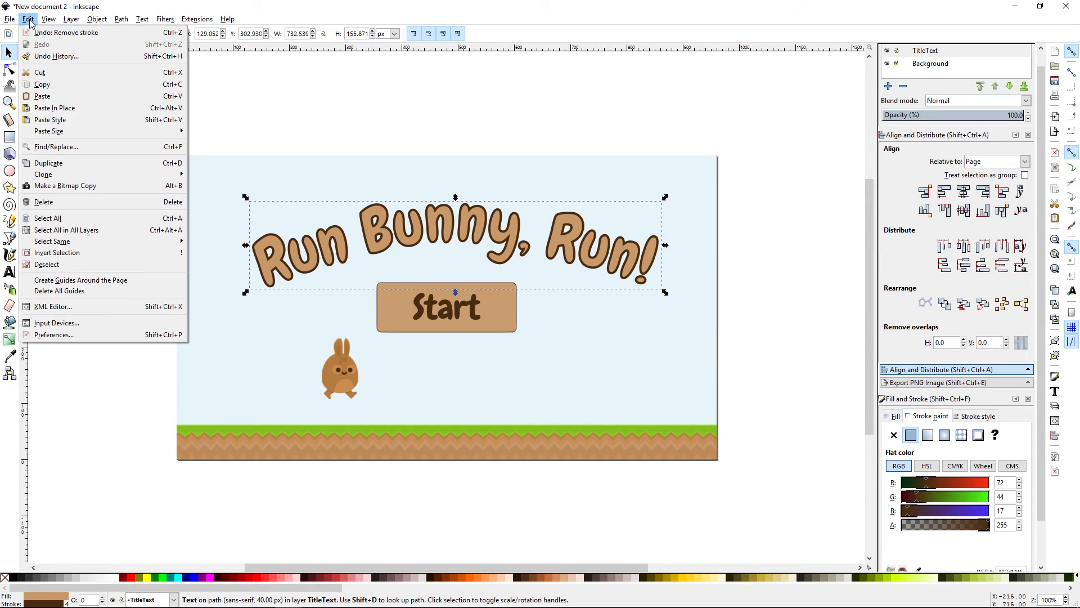
click(76, 164)
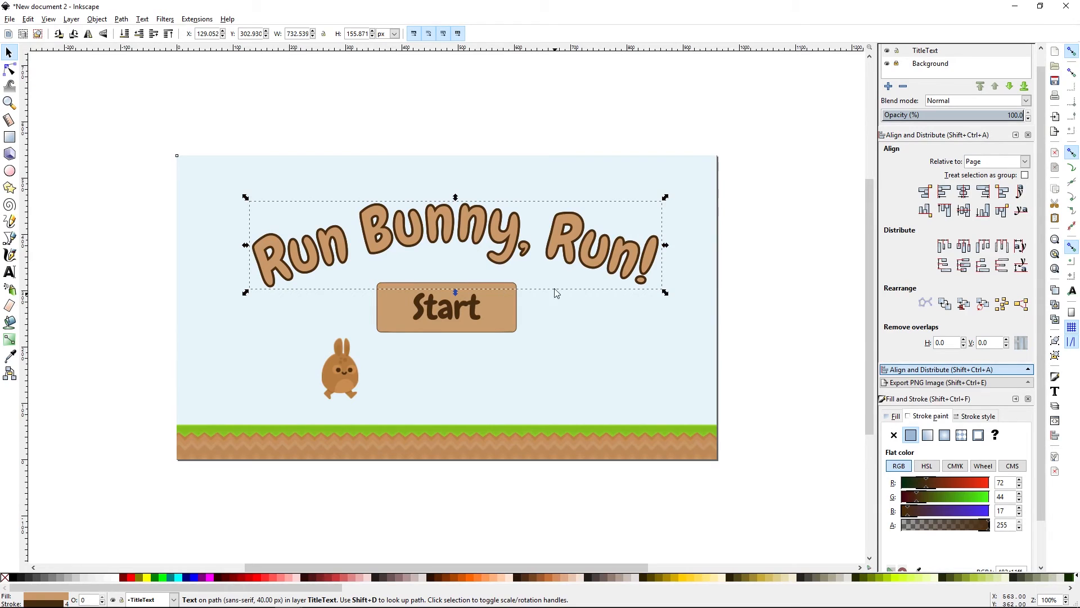
scroll(1042, 344, down, 2)
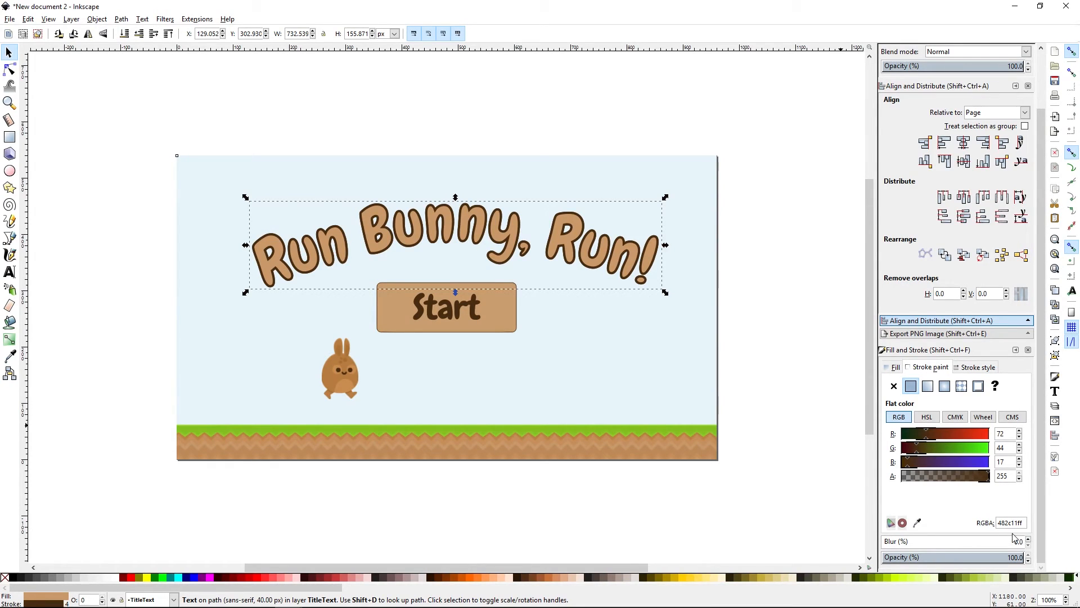
Fill the duplicated title text with its outline colour, RGBA 482c11ff, and lower it to the bottom of the stack
drag(1027, 524, 998, 525)
key(ctrl+c)
click(894, 368)
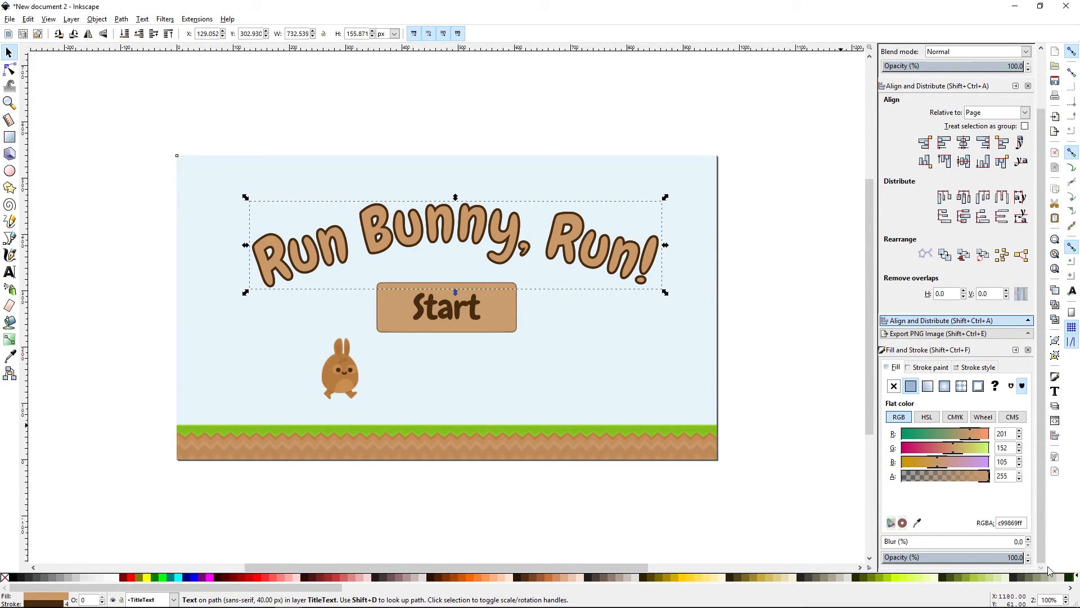
double_click(1025, 523)
key(ctrl+v)
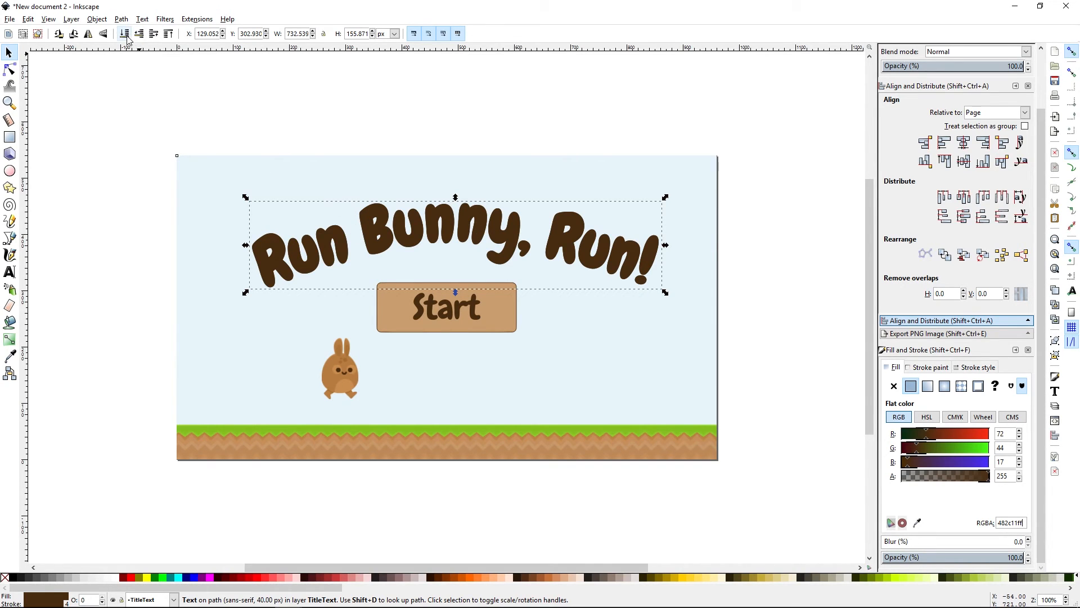
click(125, 34)
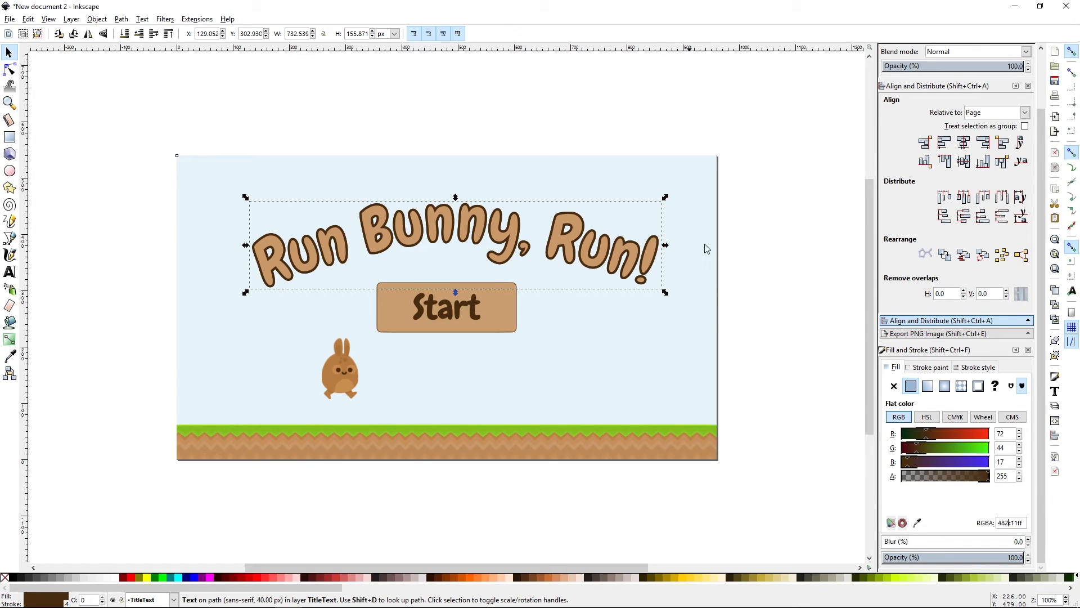
Lower the tan title to the bottom, and restore the order by lowering the dark duplicate beneath it
click(382, 121)
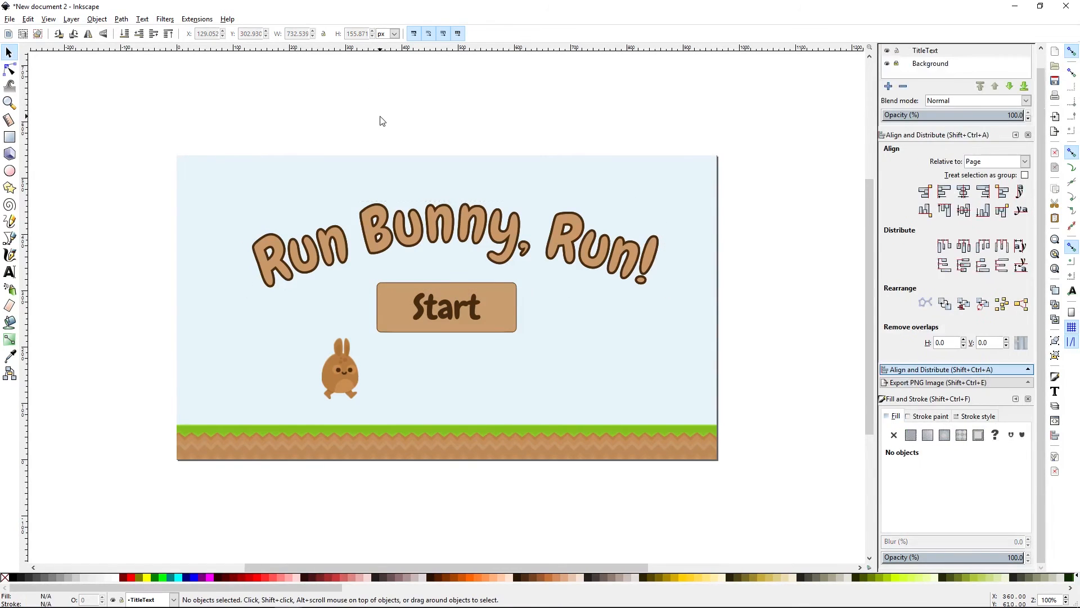
click(366, 221)
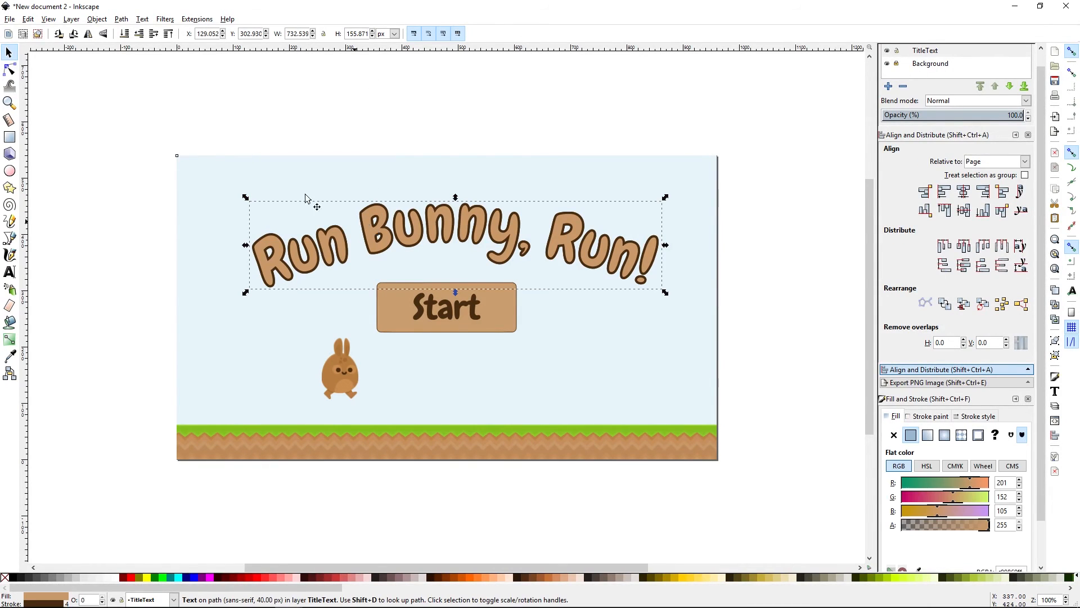
click(125, 35)
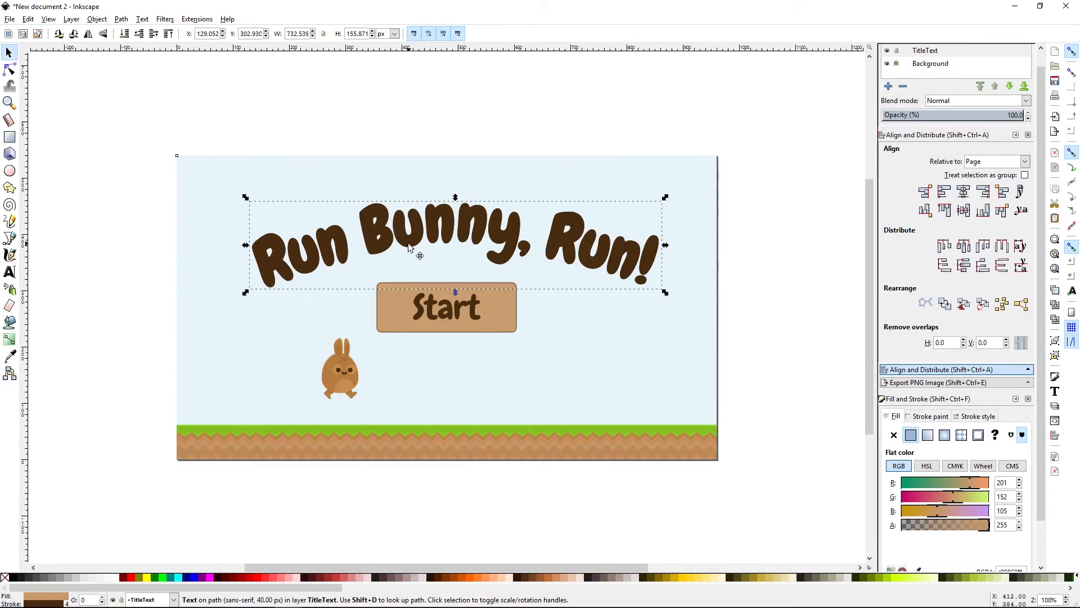
drag(408, 246, 407, 246)
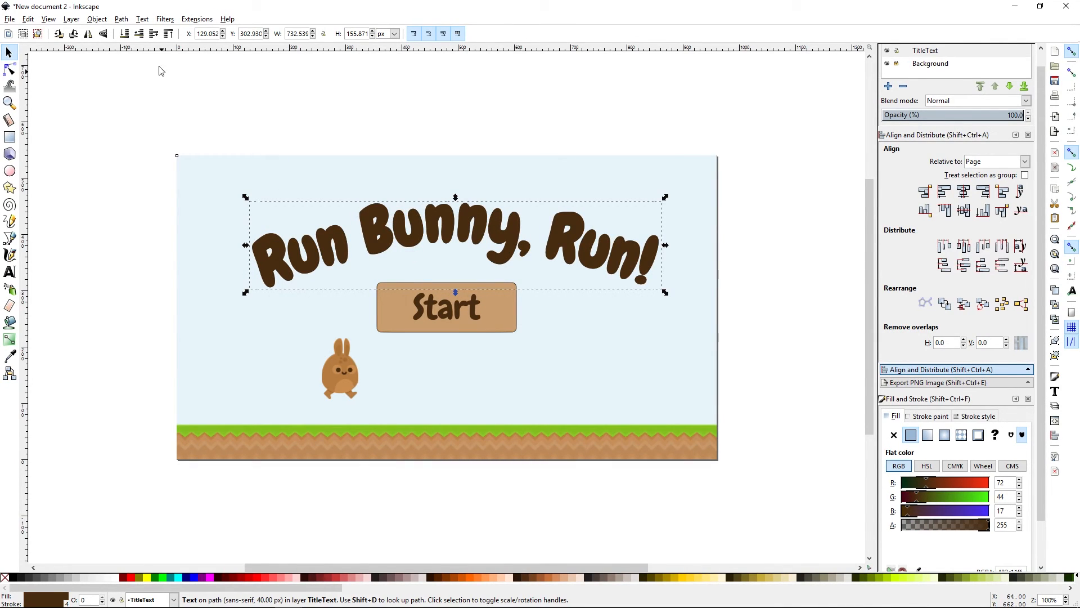
click(125, 34)
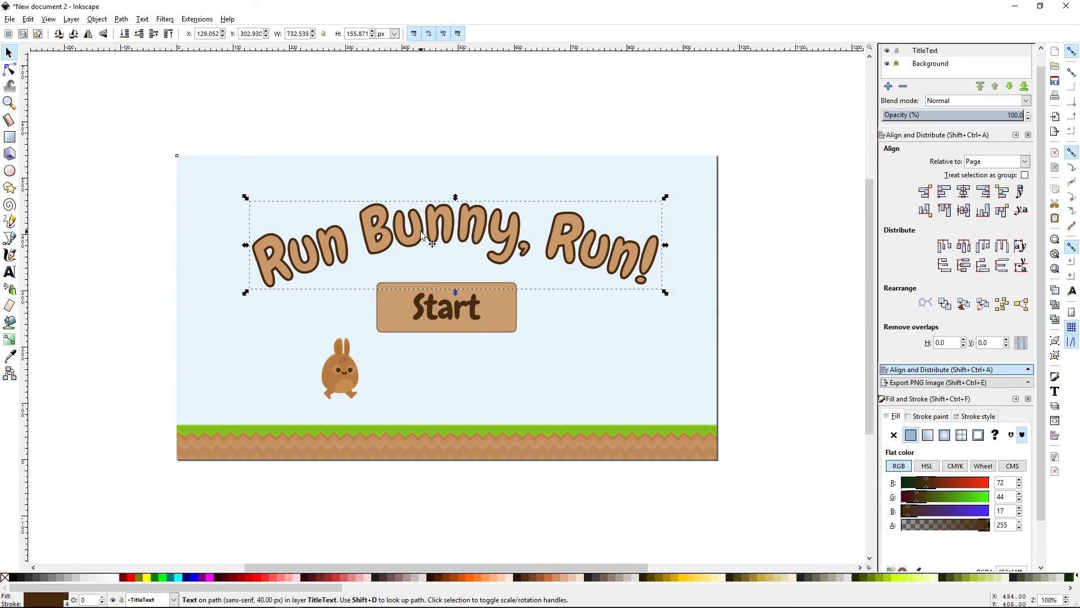
Offset the tan title up and rightward from its dark copy, to X 132.052, Y 306.930 px, for a 3D shadow look
drag(424, 233, 426, 233)
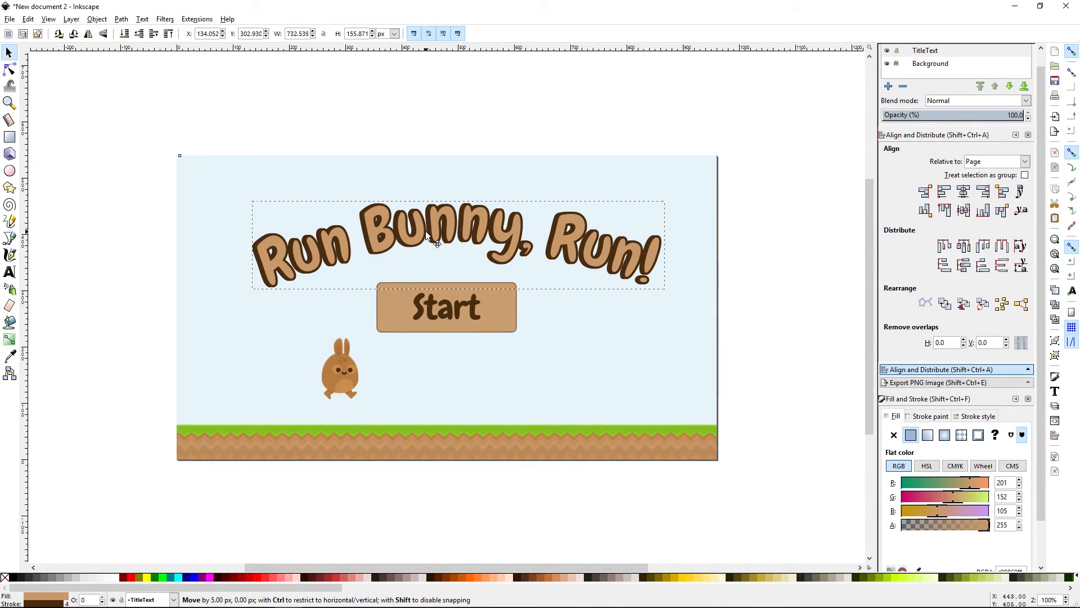
drag(427, 233, 426, 233)
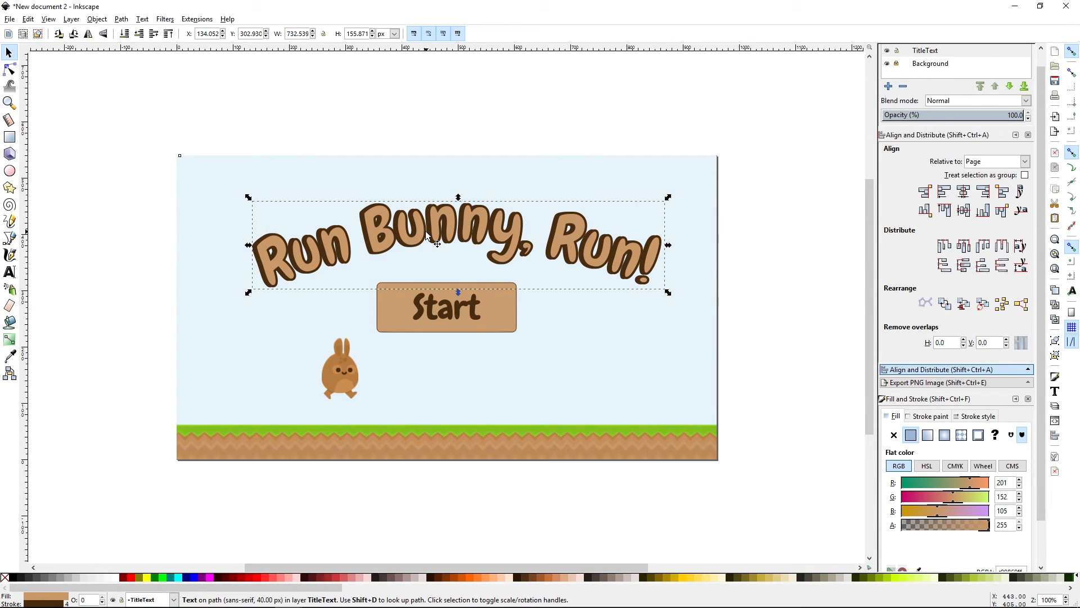
key(Right)
key(Up)
key(Up)
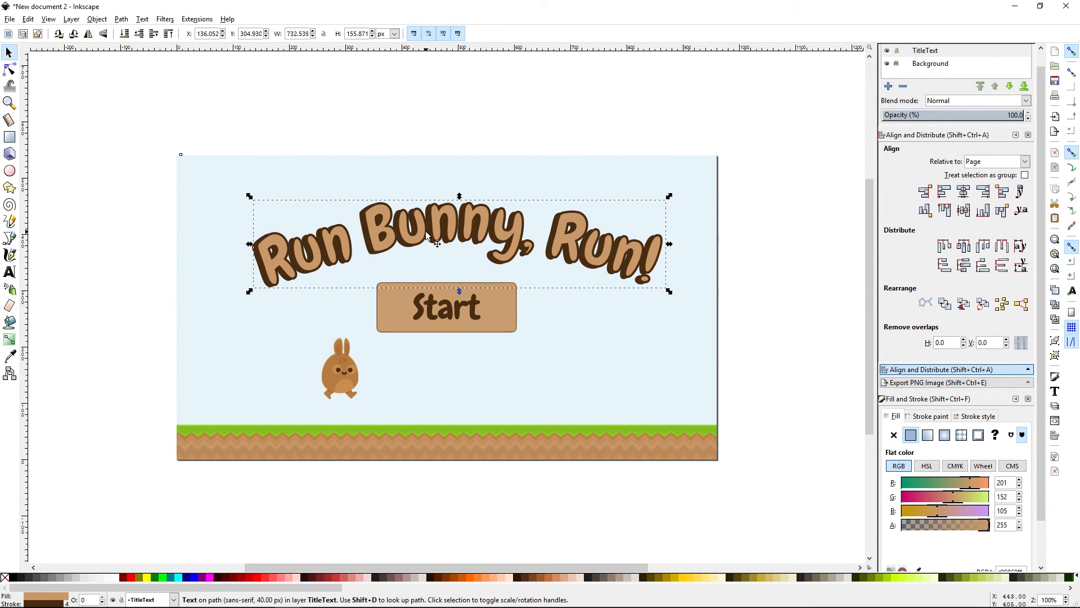
key(Left)
key(Down)
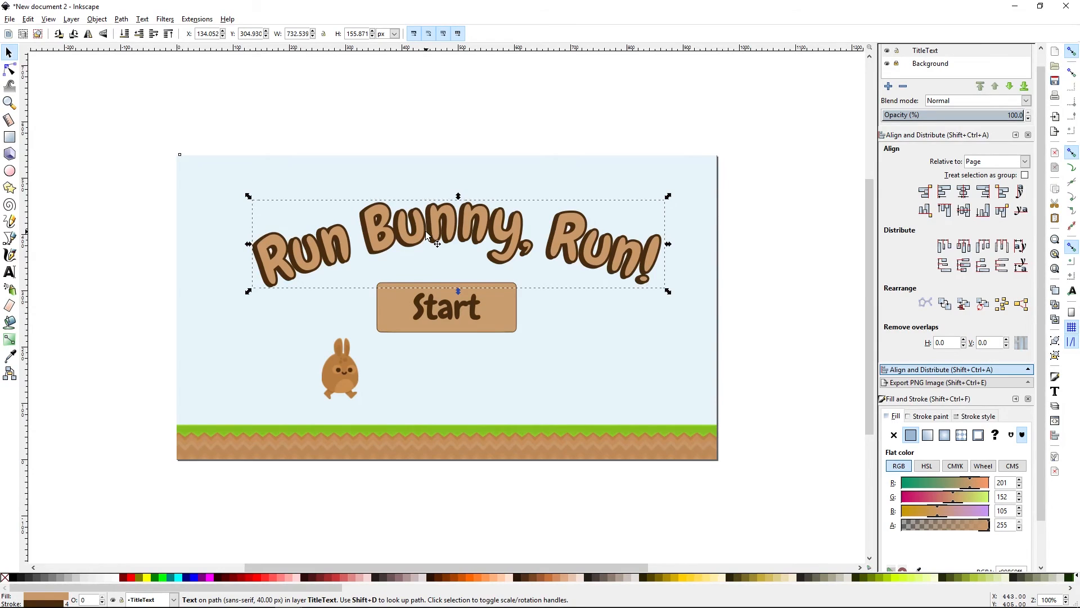
key(Up)
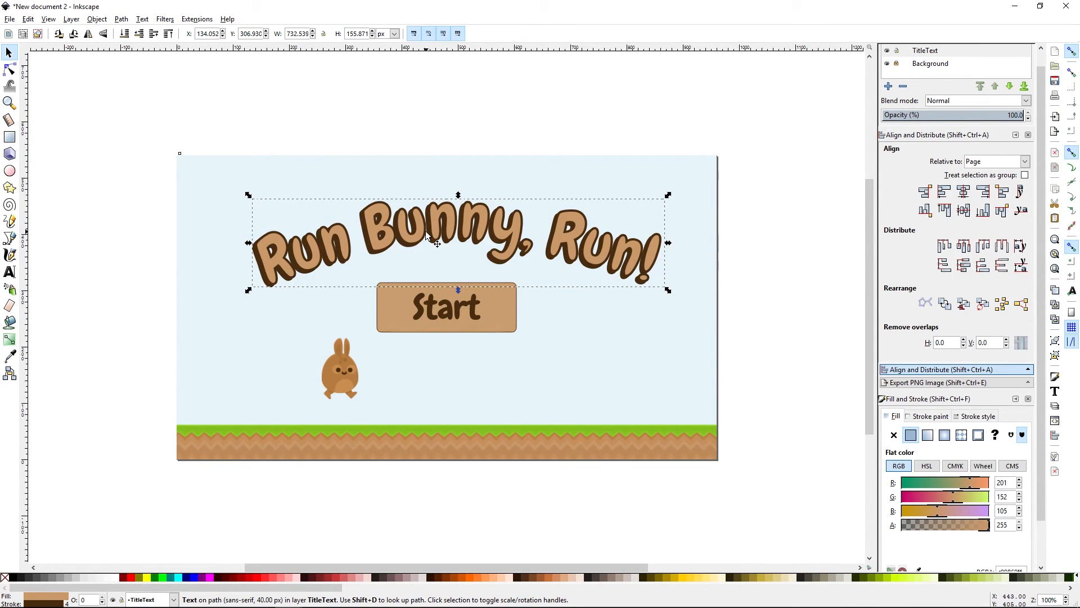
key(Left)
key(Down)
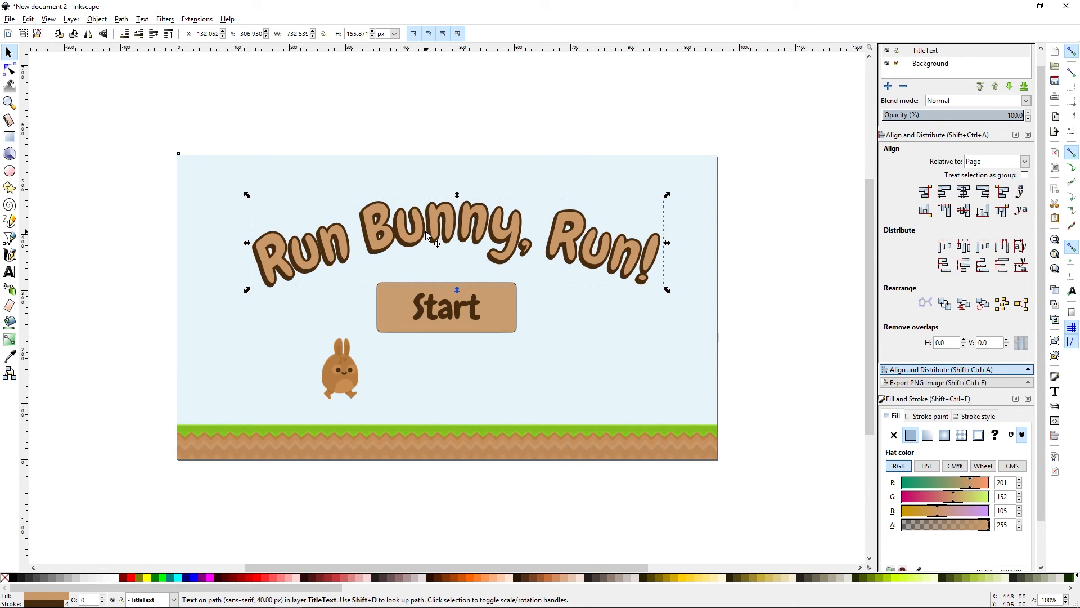
key(Right)
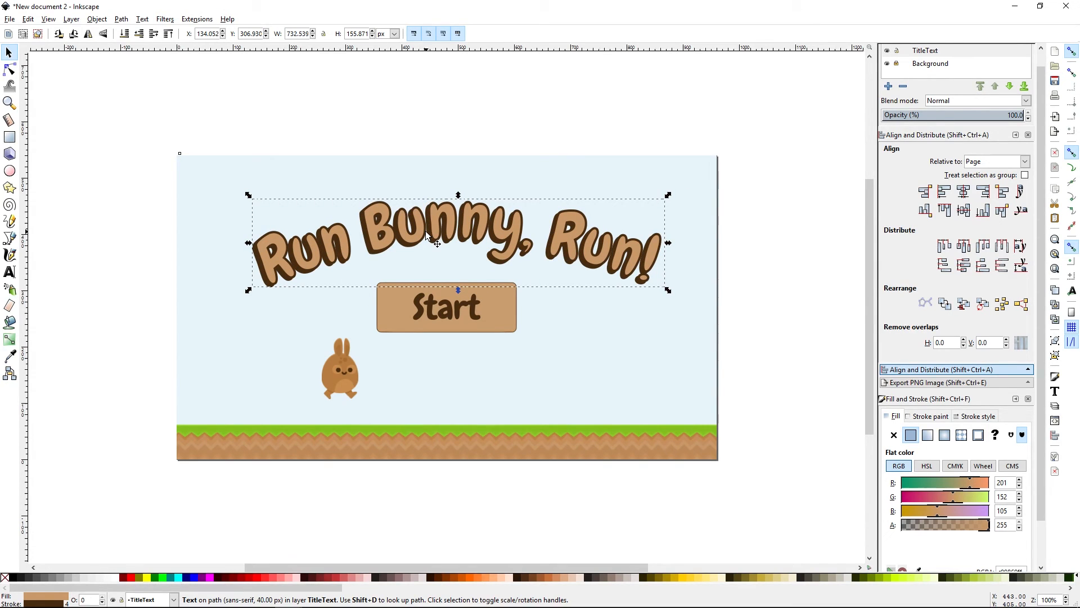
key(Left)
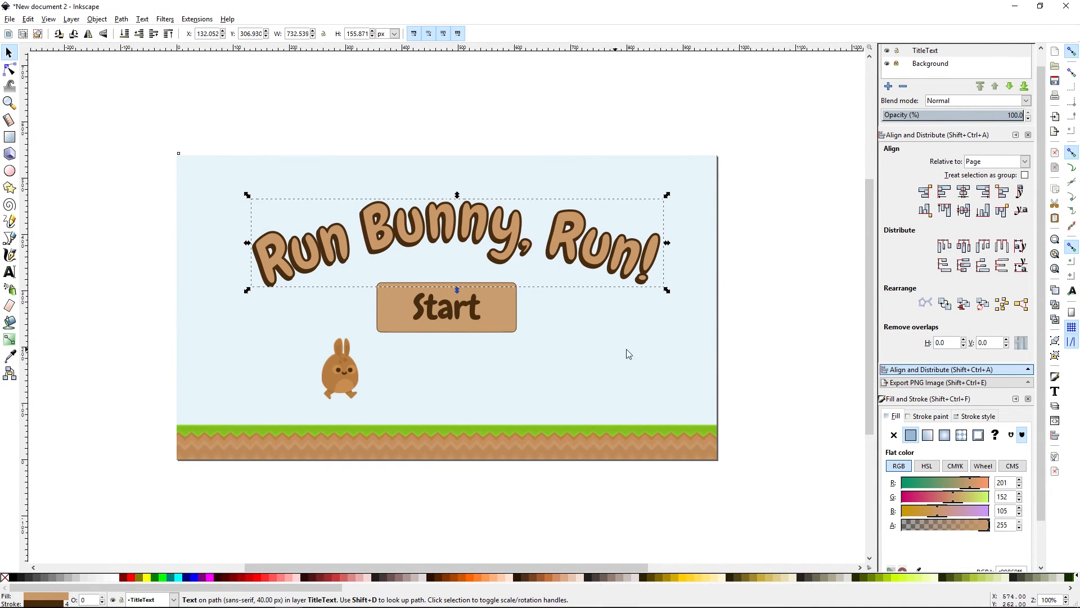
click(805, 315)
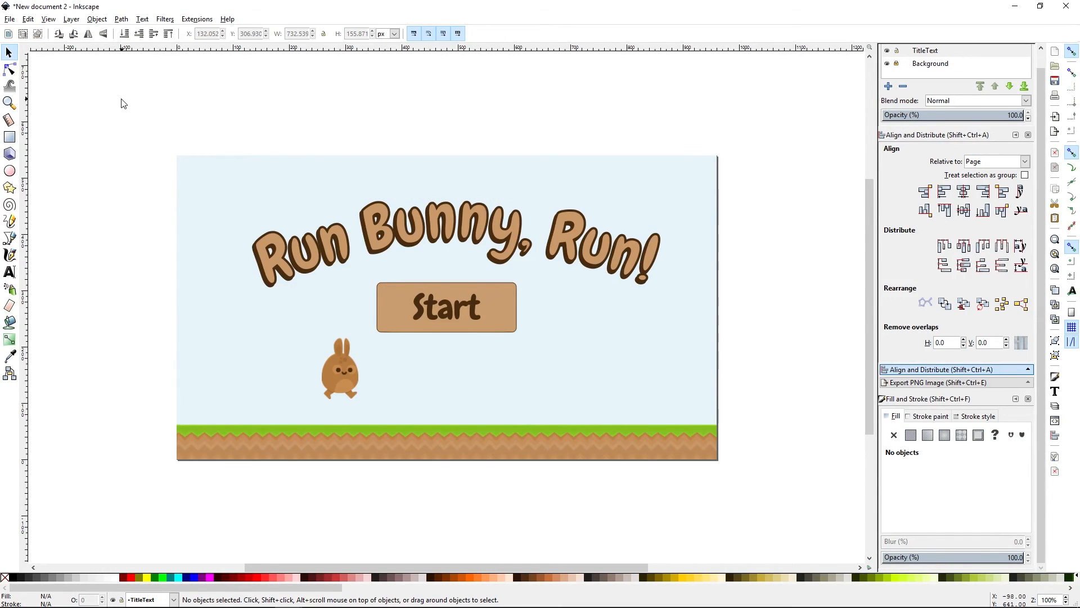
Group both title texts with their guide path, and hide the Background layer
drag(113, 87, 833, 500)
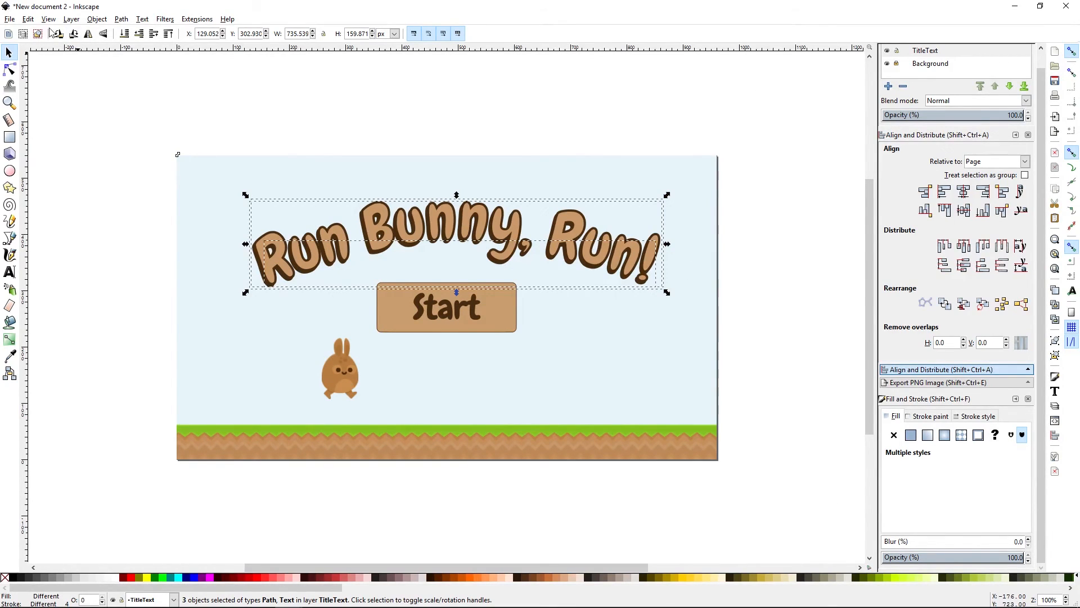
click(91, 20)
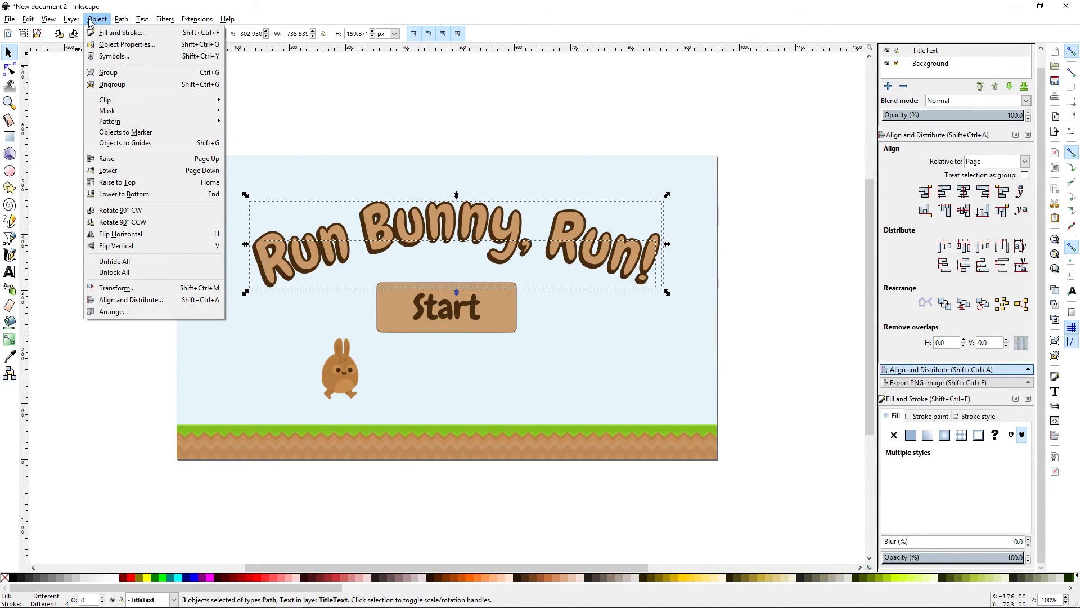
click(122, 73)
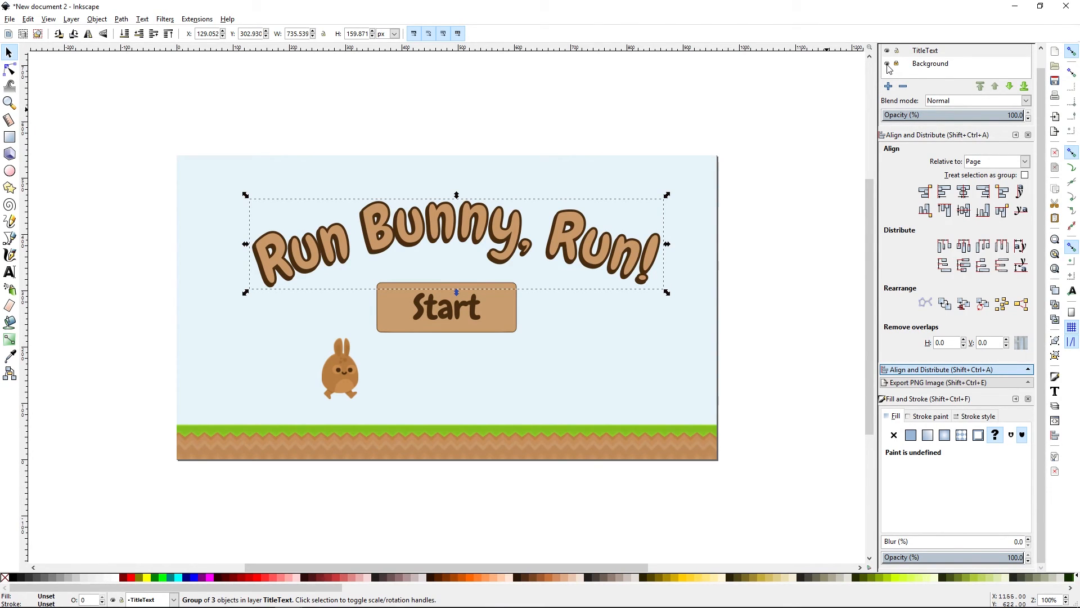
scroll(1037, 129, up, 1)
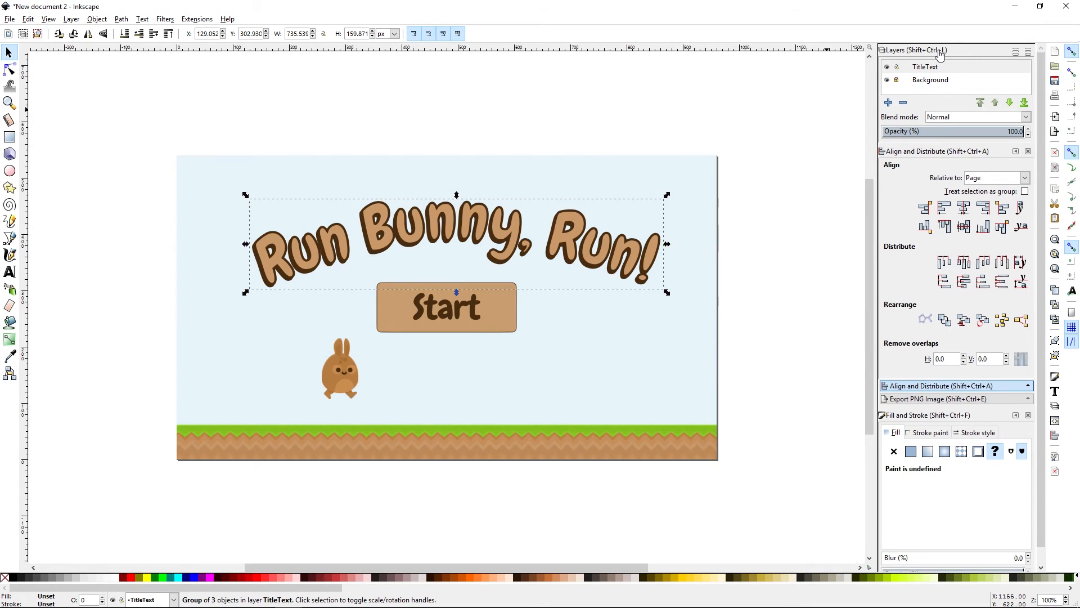
click(887, 80)
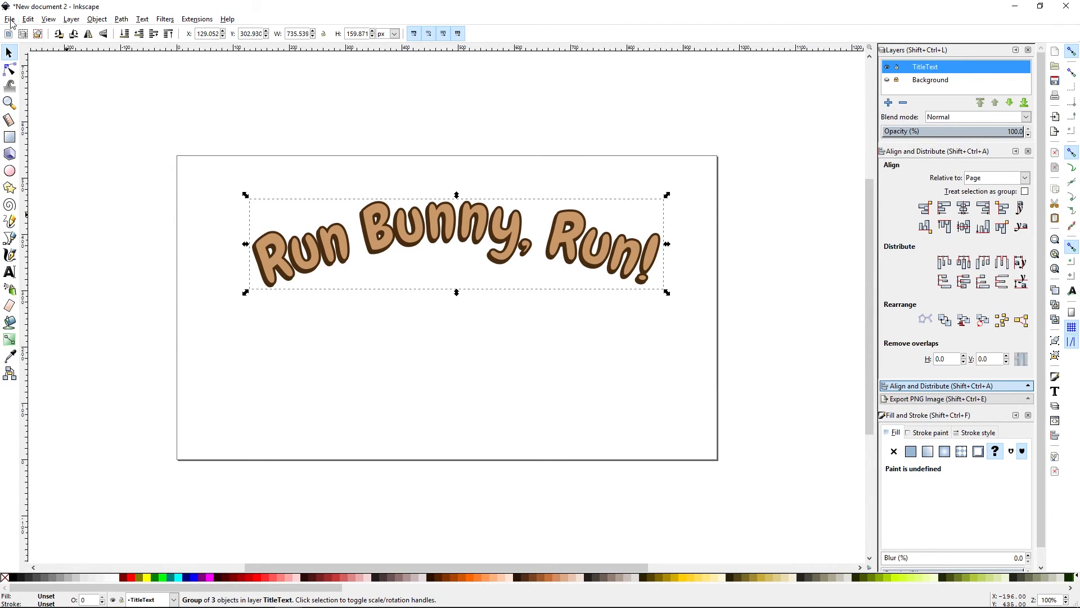
Save the document as an Inkscape SVG named TitleText in the play\BunnyRunTut\Art\UI folder
click(10, 20)
click(42, 92)
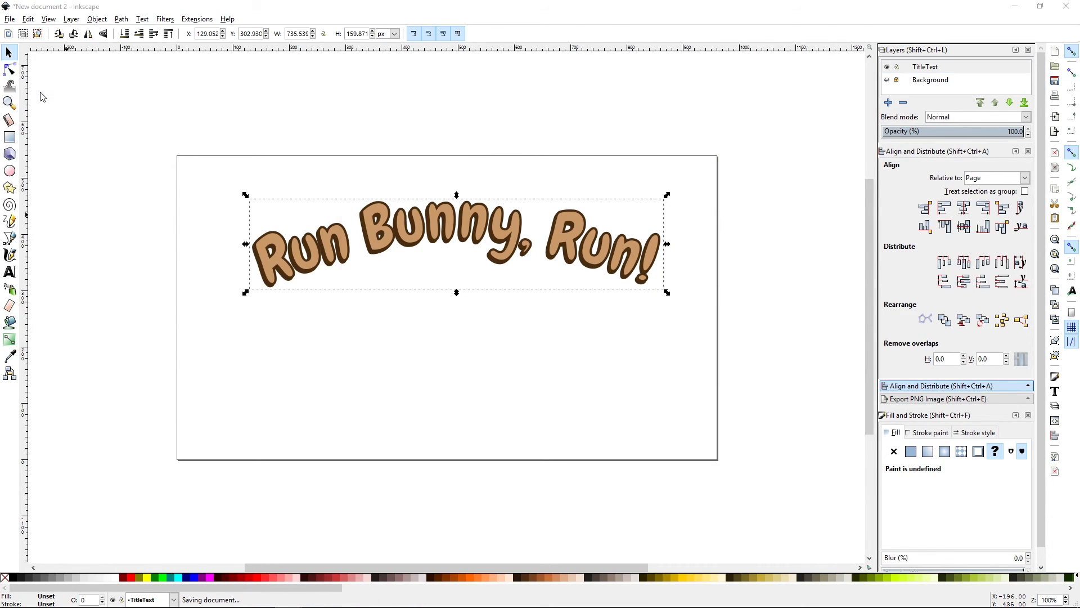
click(537, 137)
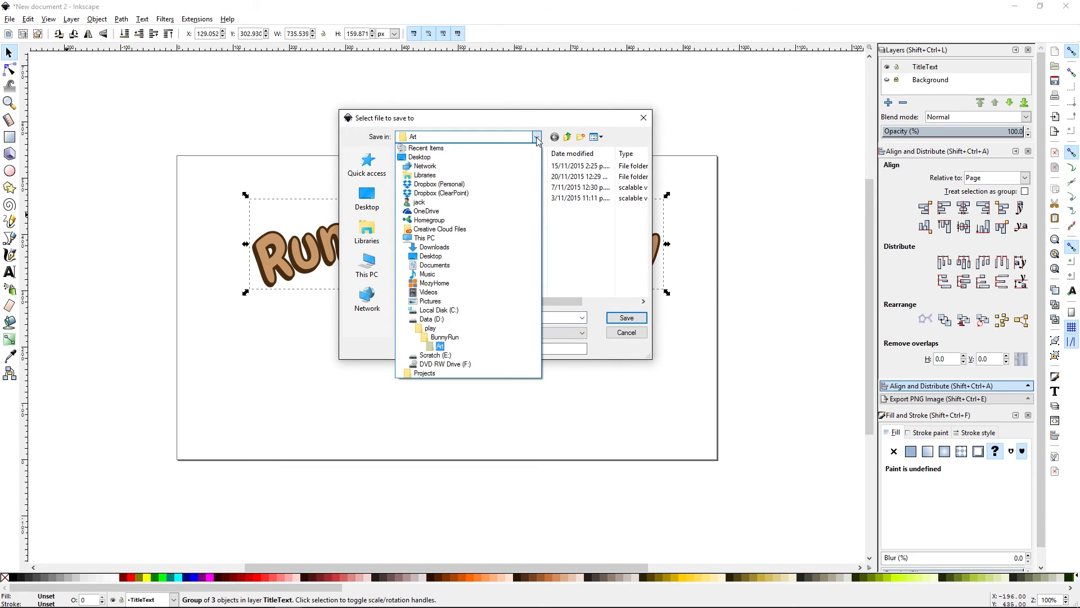
click(430, 328)
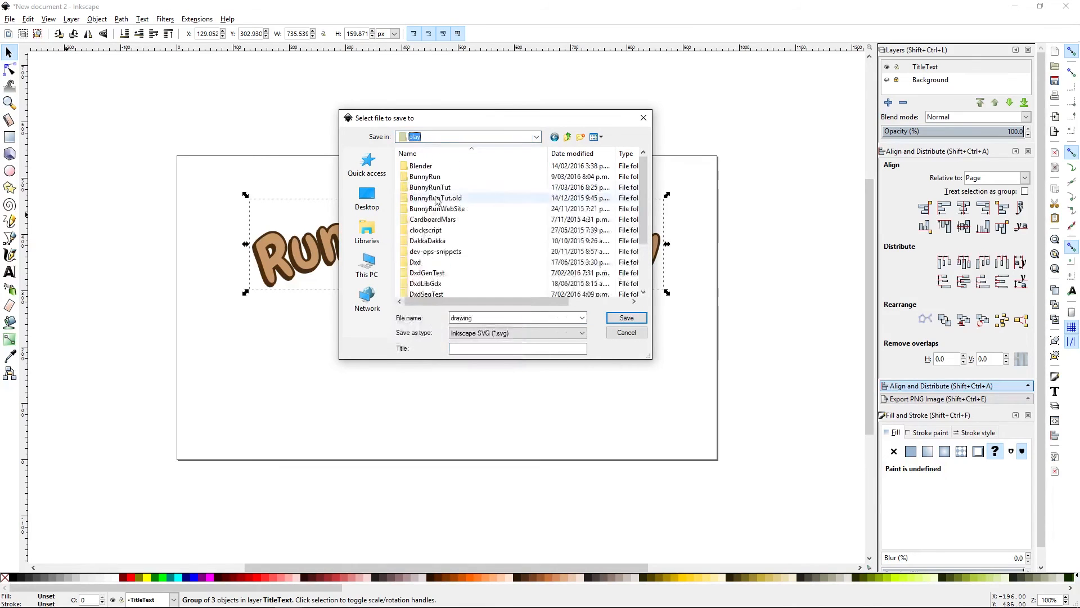
double_click(433, 186)
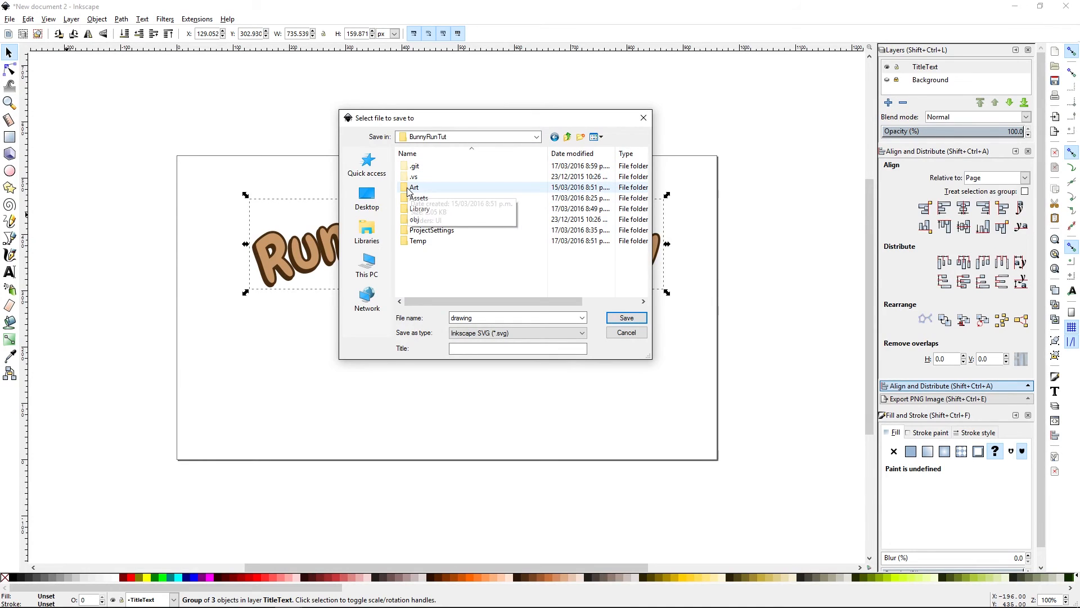
double_click(413, 187)
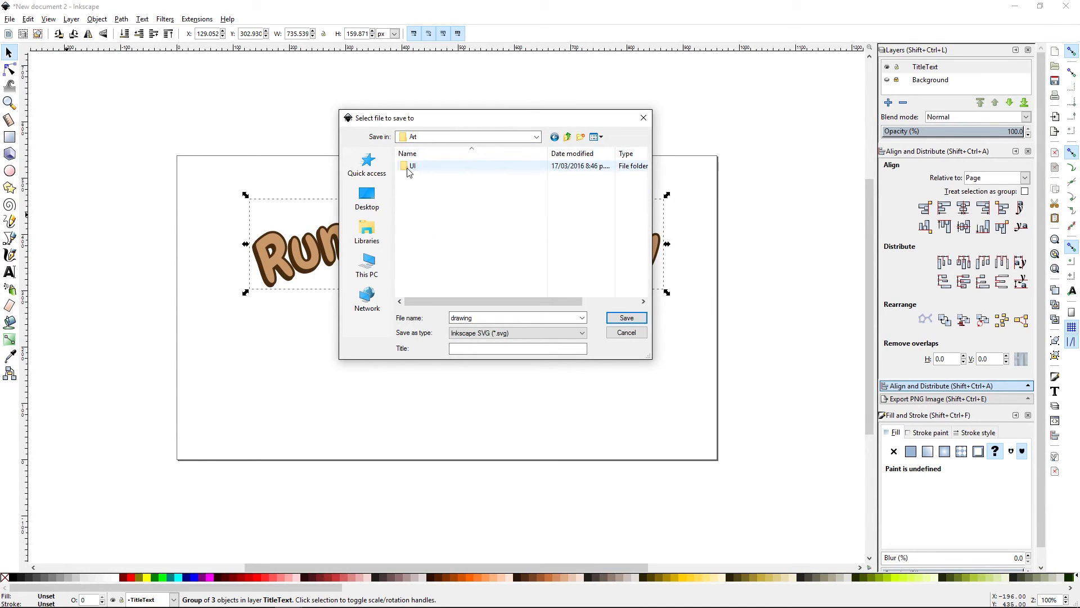
double_click(411, 167)
double_click(486, 319)
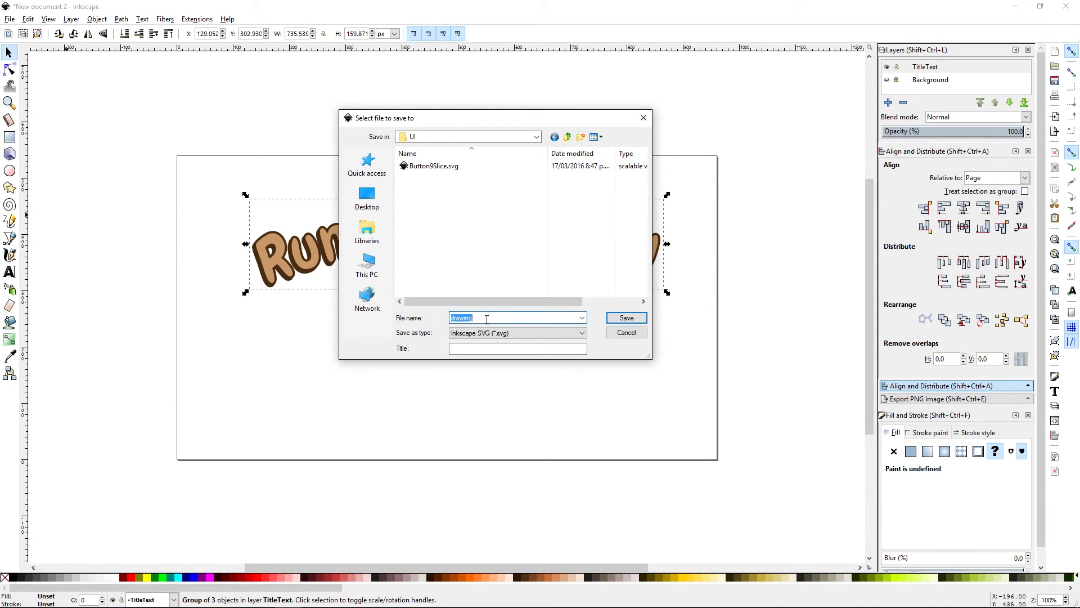
text(TitleText)
key(Return)
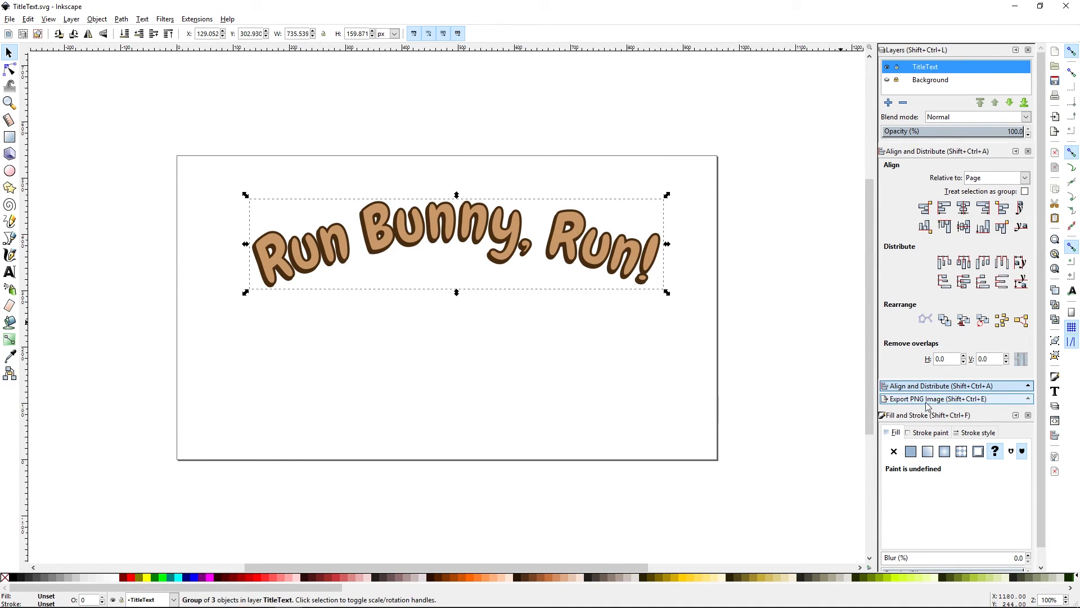
Set up a PNG export of the grouped title with the export area set to Selection
click(10, 20)
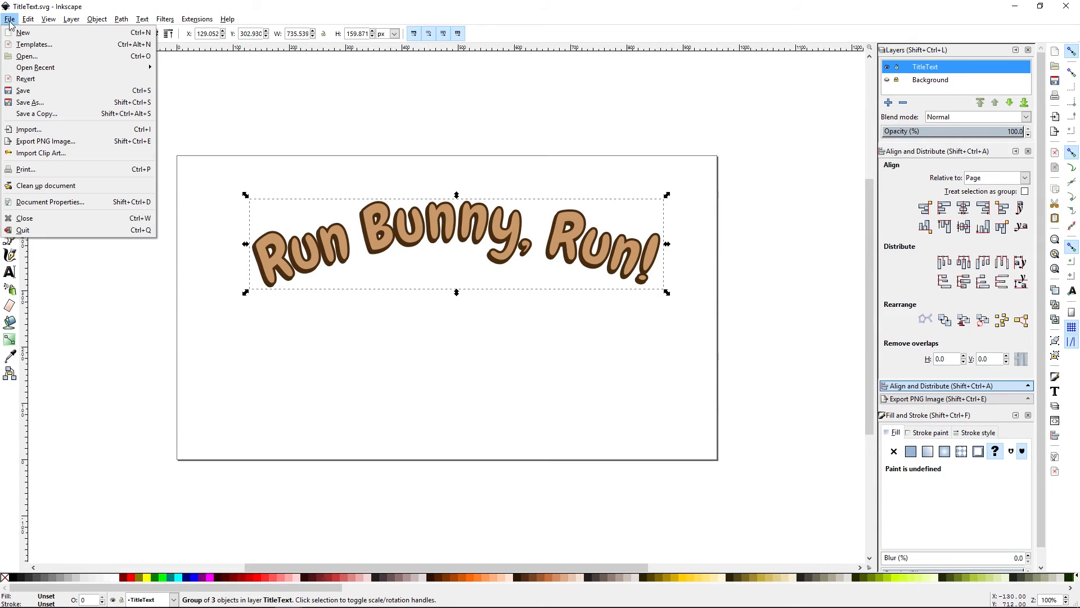
click(48, 142)
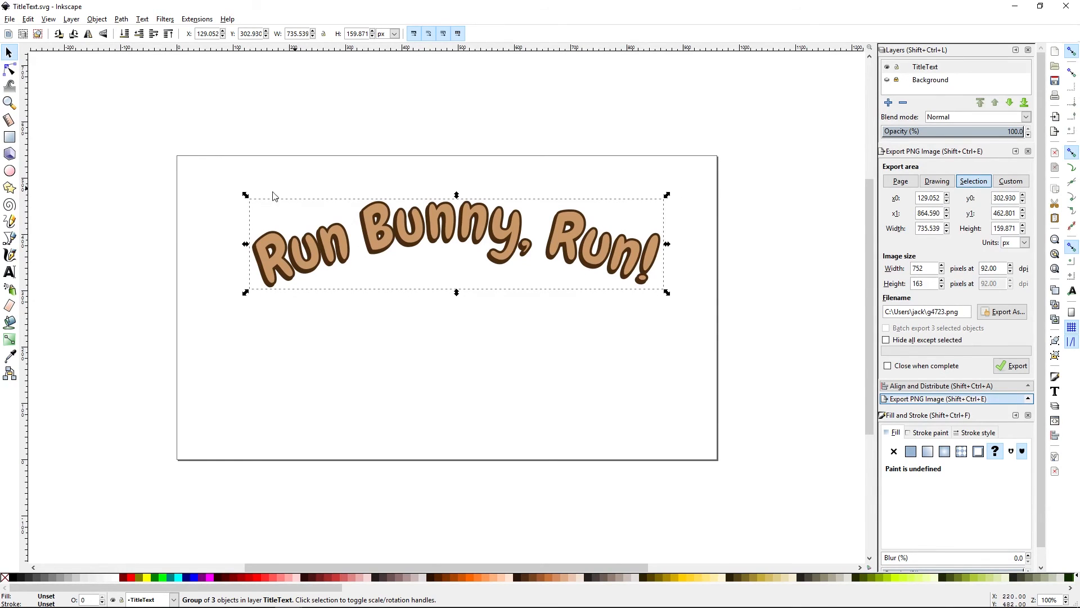
click(282, 419)
click(373, 231)
click(973, 185)
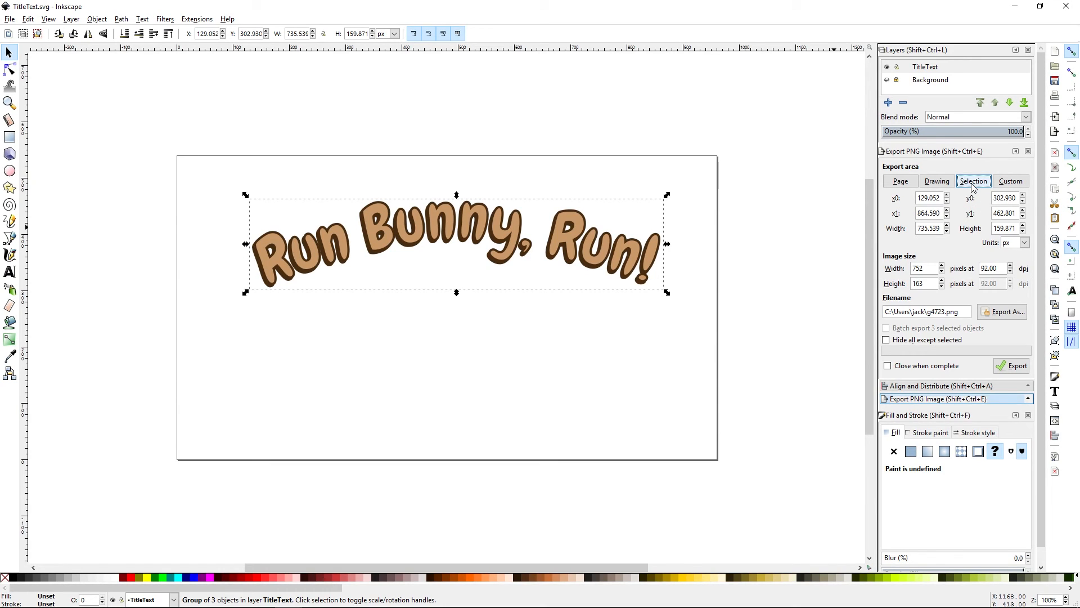
Set the PNG export file to TitleText in the D:\play\BunnyRunTut\Assets\Sprites folder
click(999, 315)
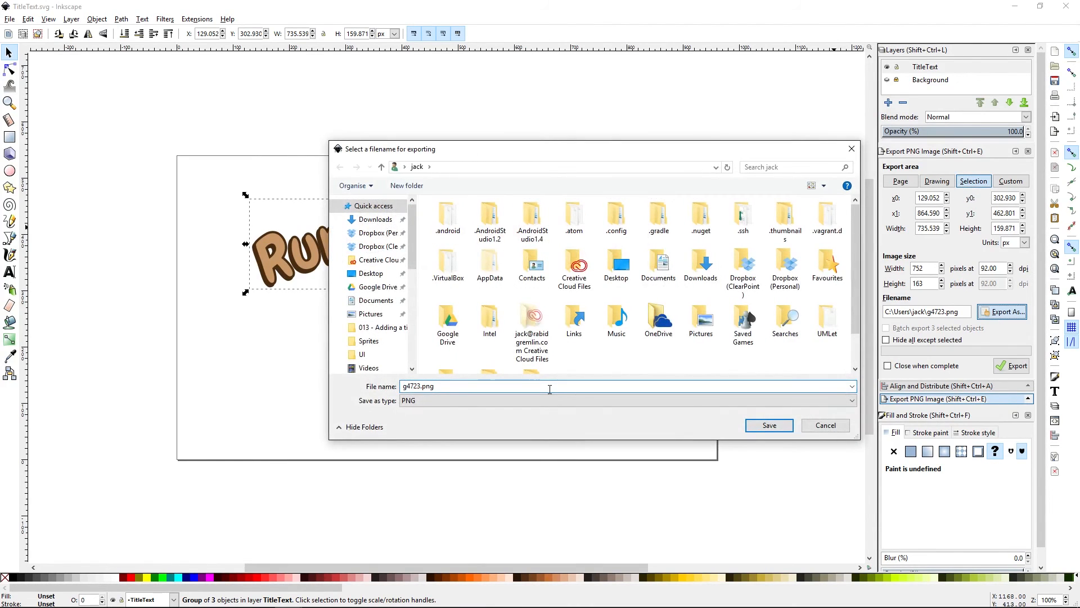
text(d:\pl)
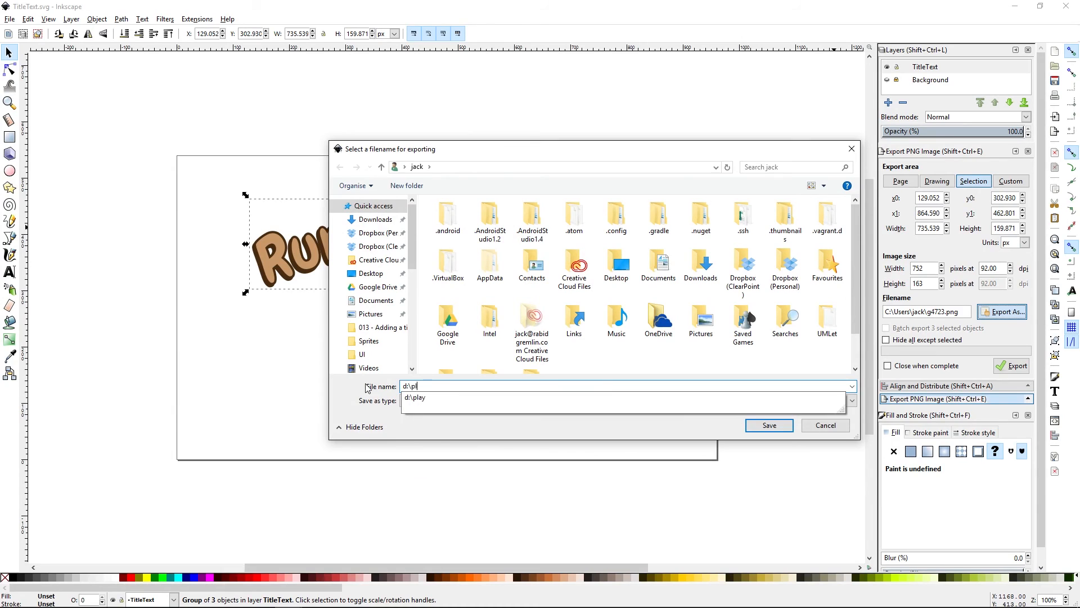
text(ay\BunnyRun)
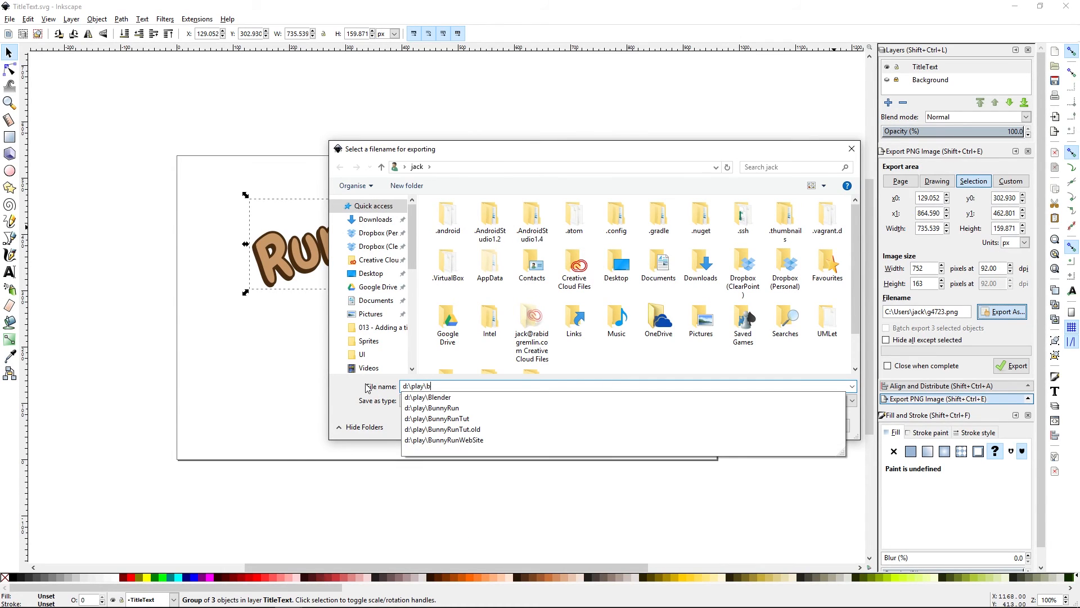
key(Down)
key(Down)
key(Return)
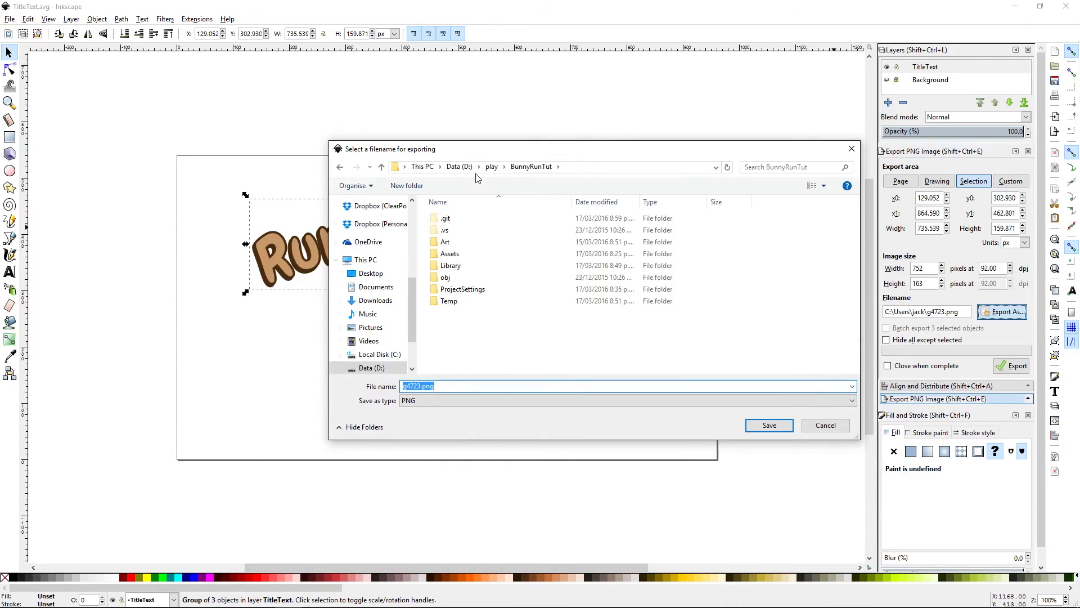
double_click(449, 254)
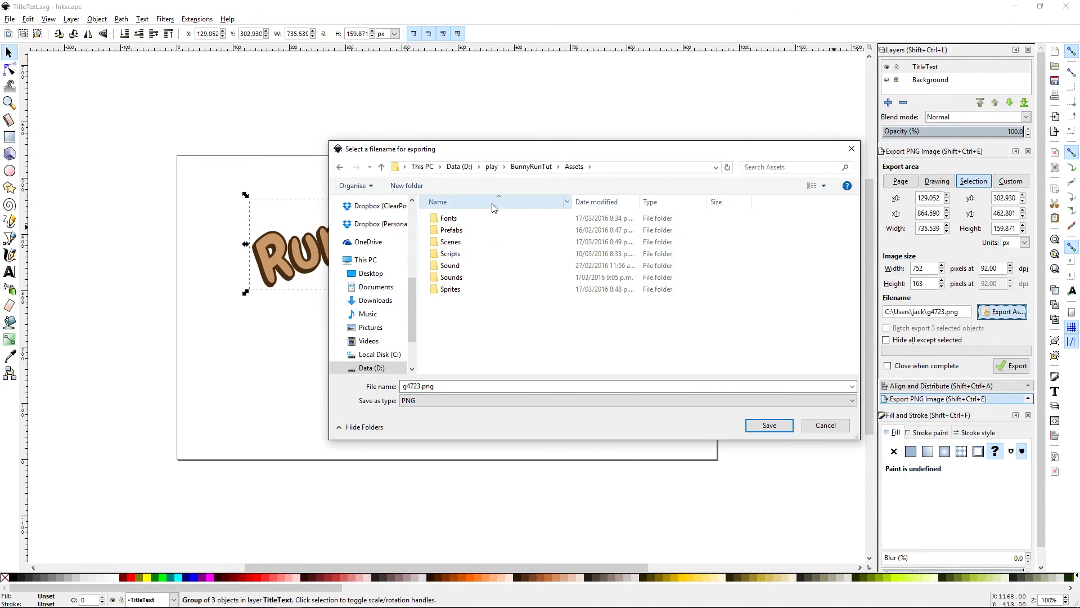
double_click(454, 290)
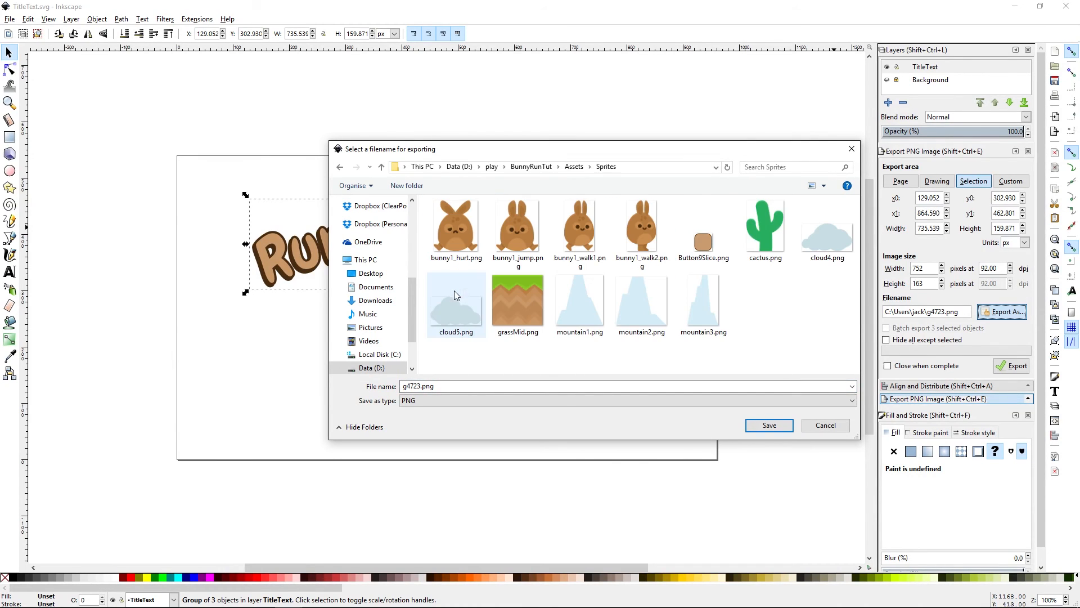
click(481, 387)
text(TitleText)
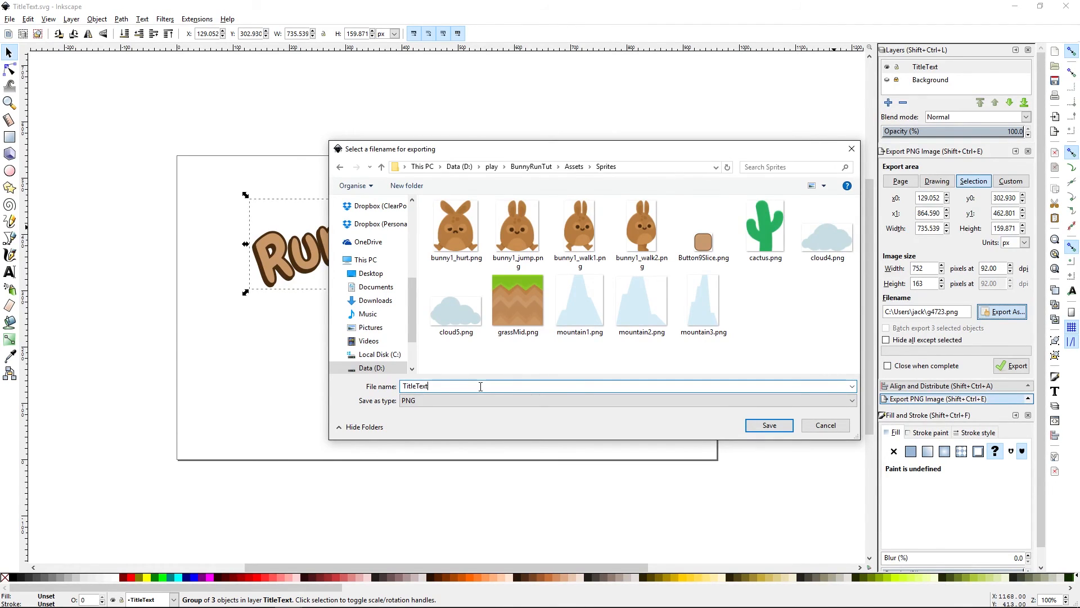
key(Return)
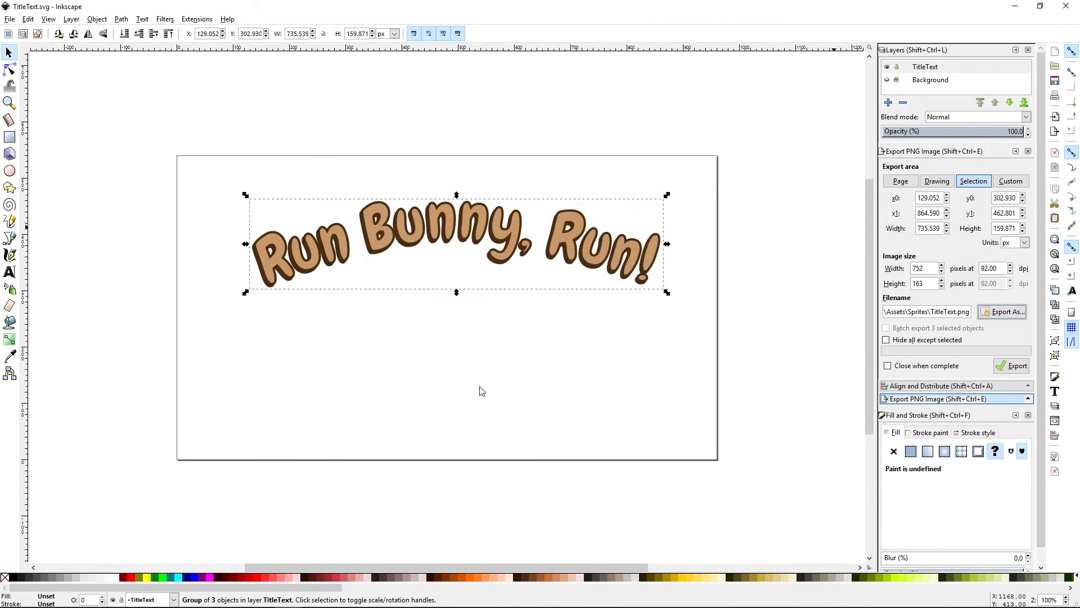
Export the selected title as a PNG and save the SVG document
click(1011, 369)
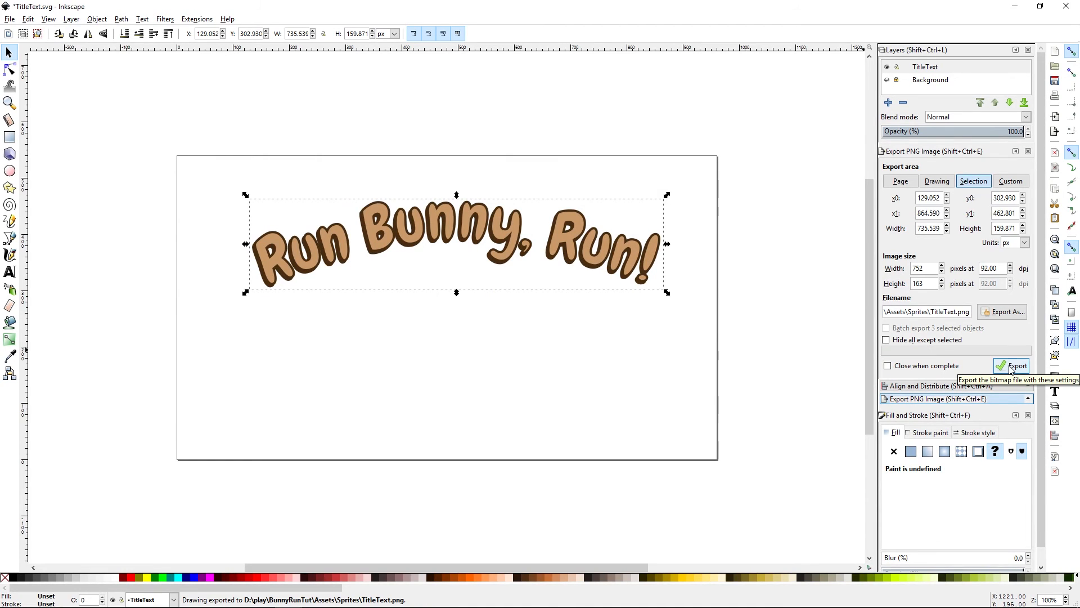
click(9, 19)
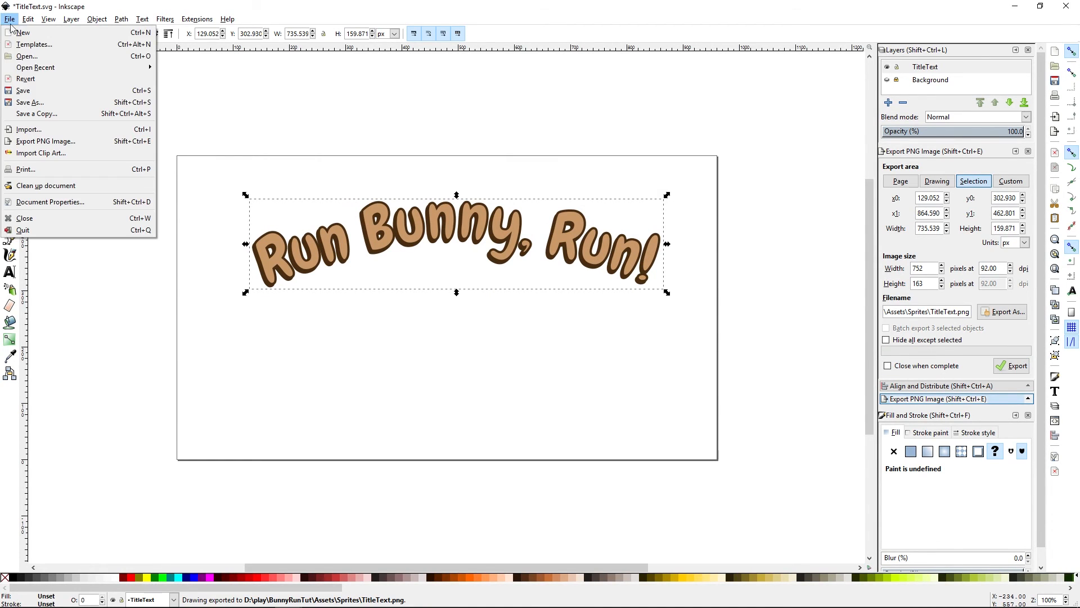
click(59, 92)
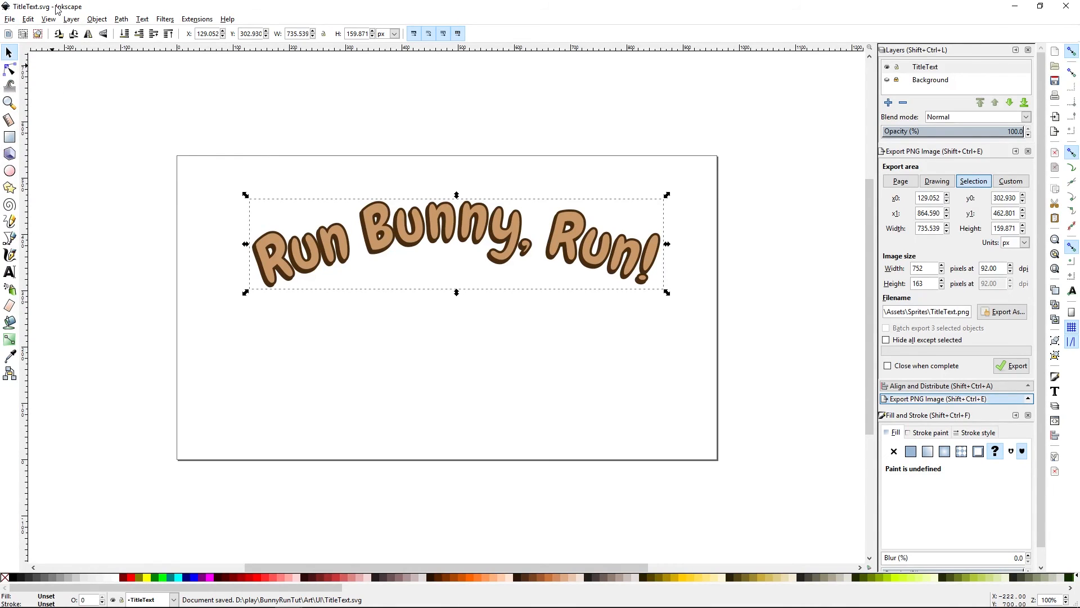
Switch to Unity and select the imported TitleText sprite in the Sprites folder to check its import settings
mouse_move(198, 607)
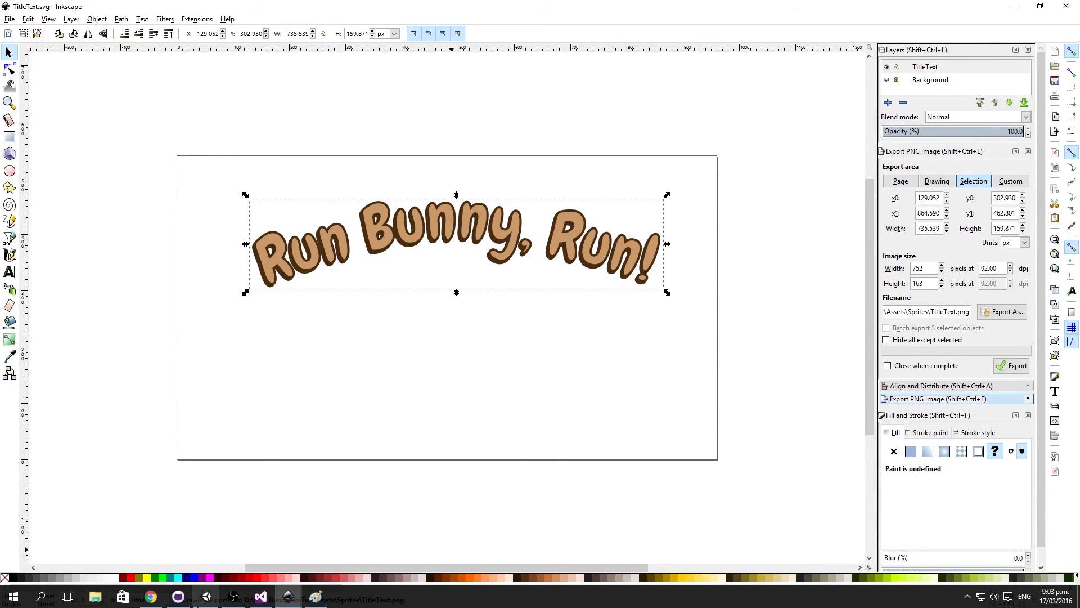
click(207, 597)
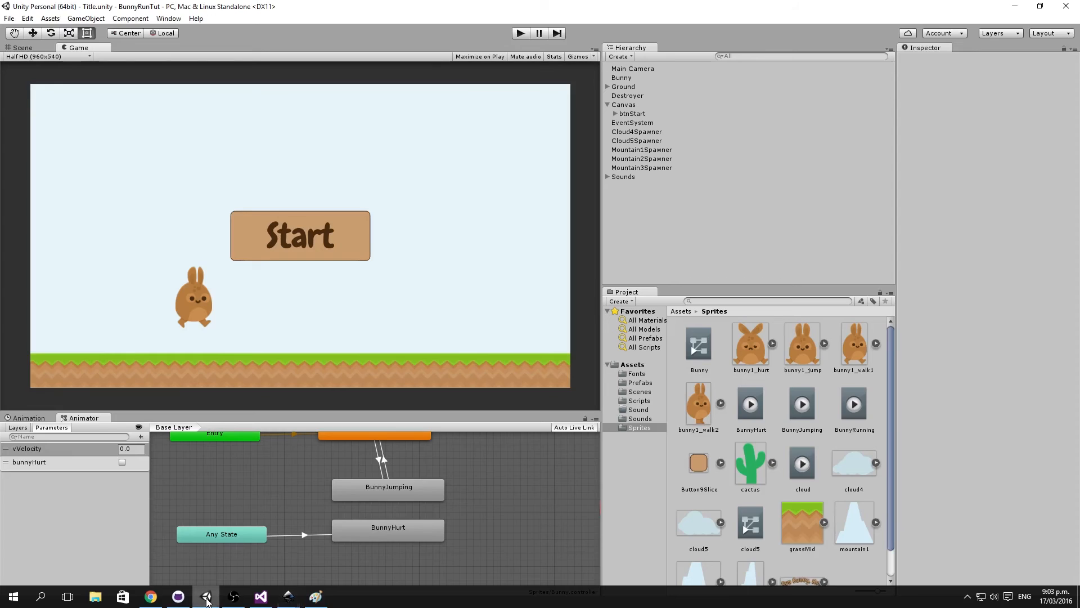
drag(892, 521, 898, 562)
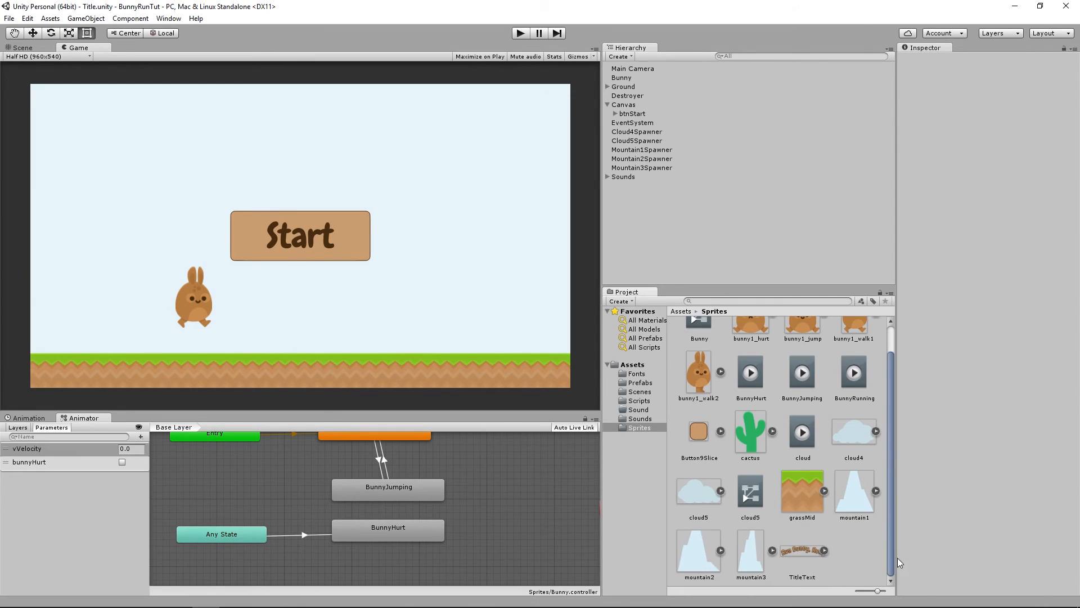
click(800, 554)
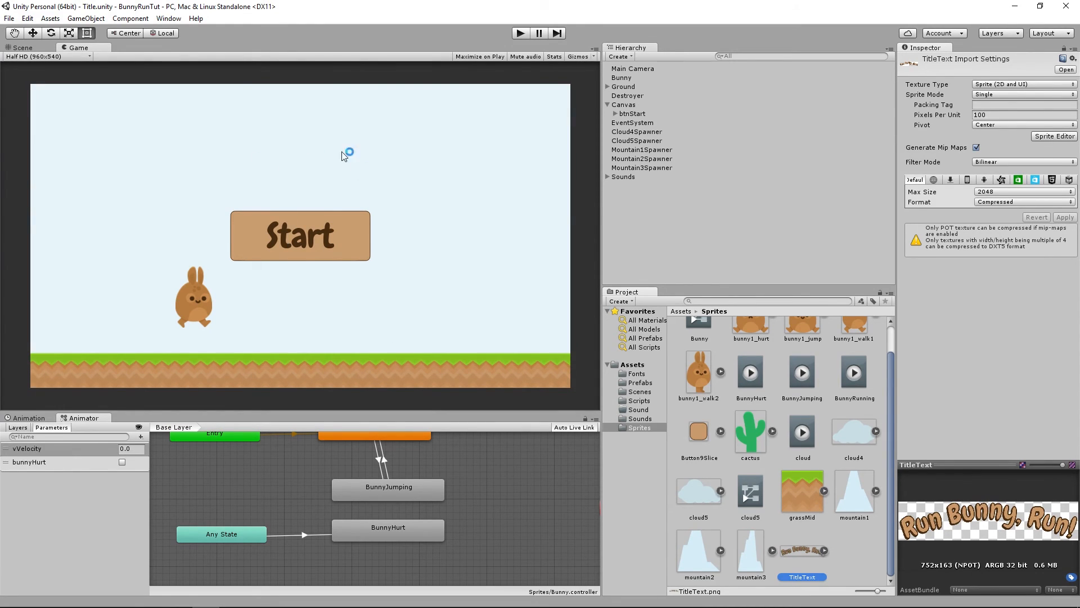
Add a UI Image under the Canvas, using the TitleText sprite as its source image at native size
click(23, 48)
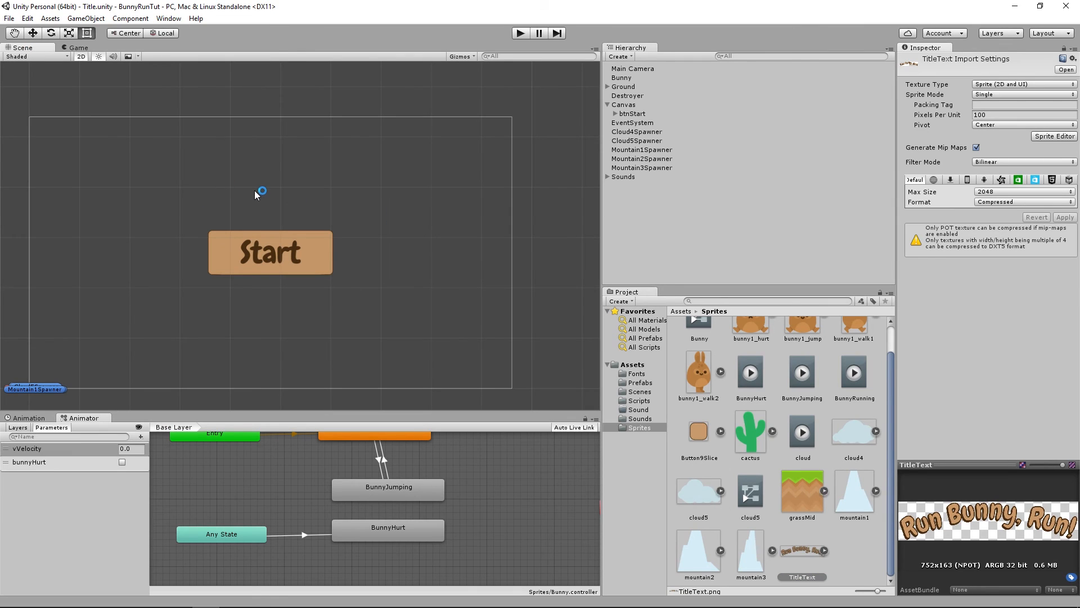
click(754, 158)
click(627, 108)
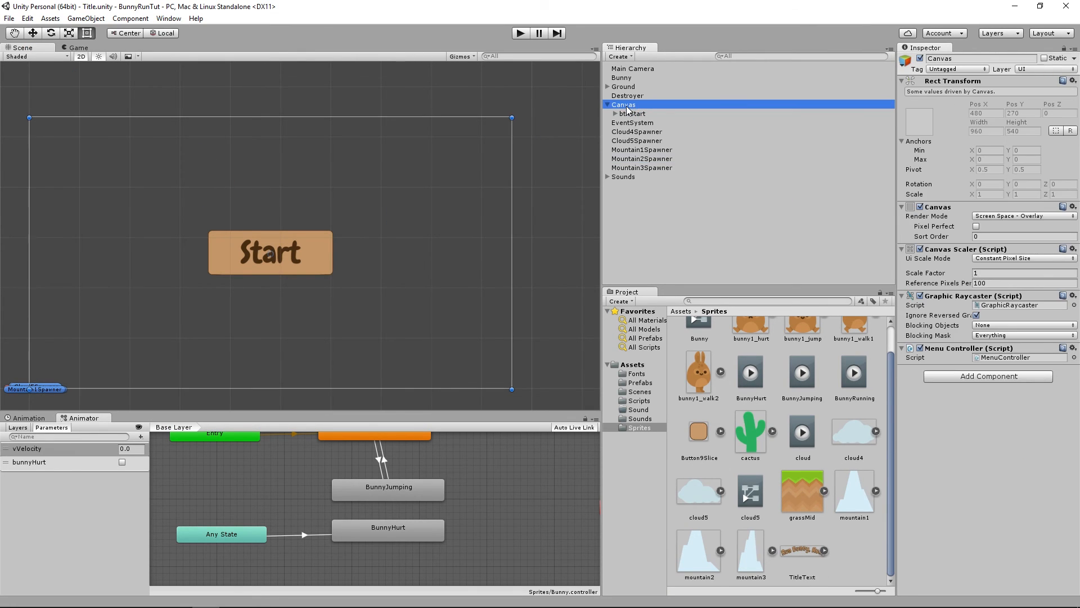
right_click(627, 109)
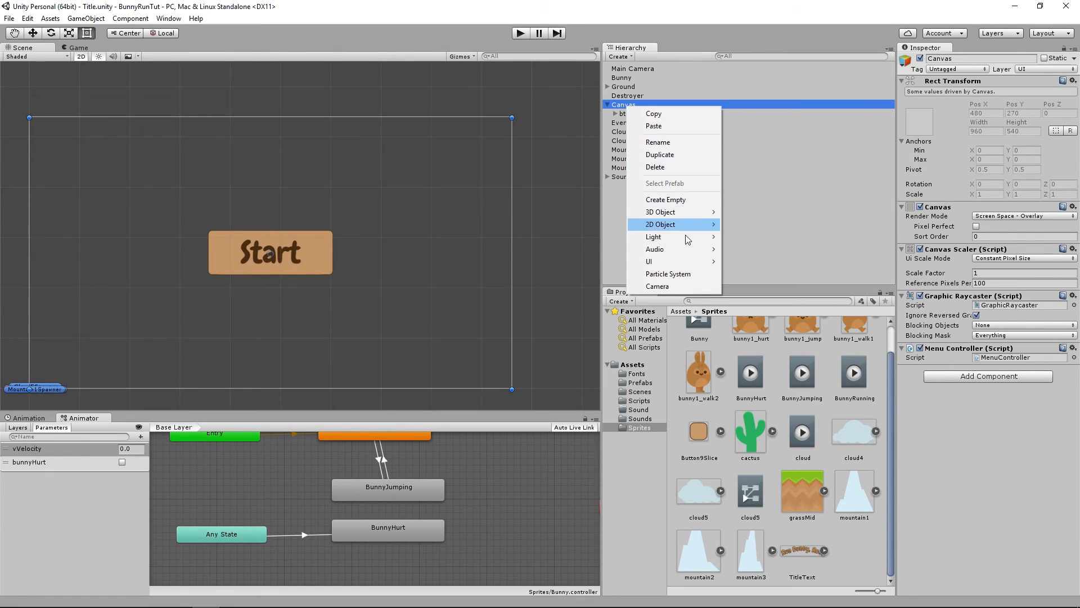
mouse_move(688, 263)
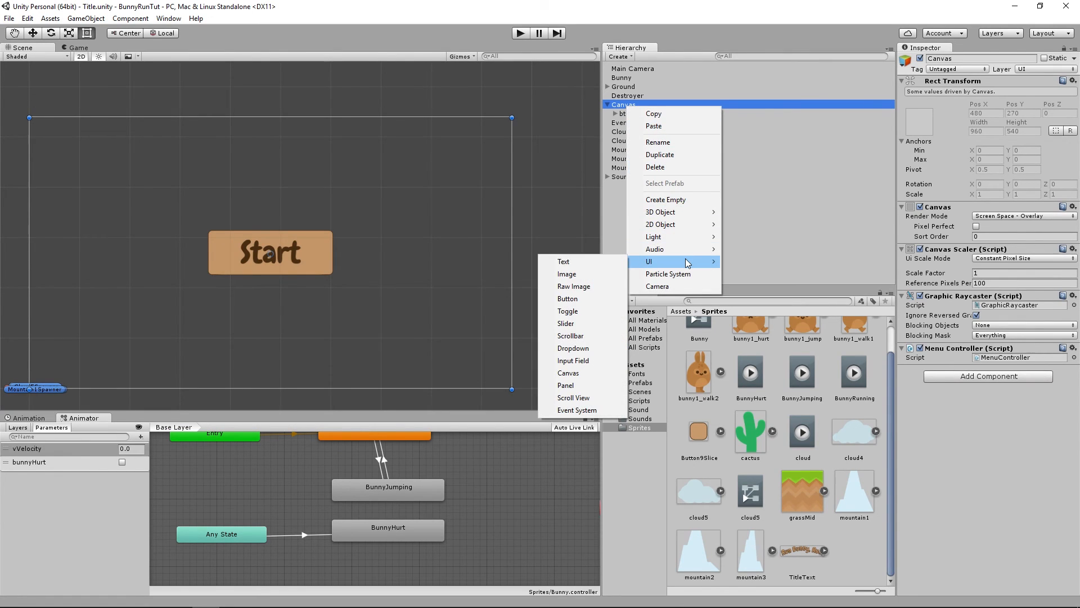
click(587, 274)
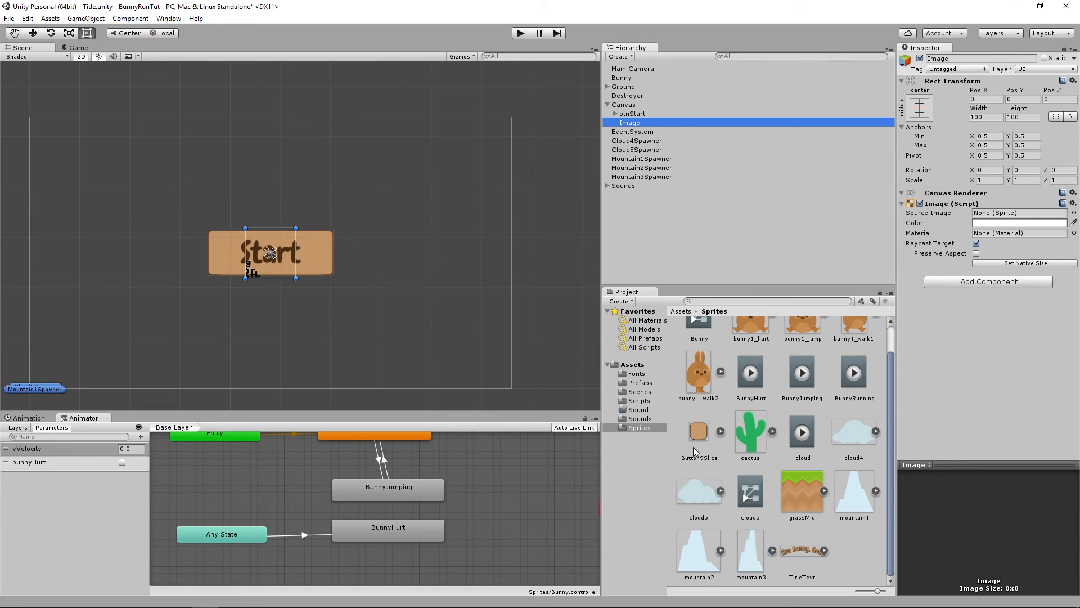
drag(798, 548, 1014, 215)
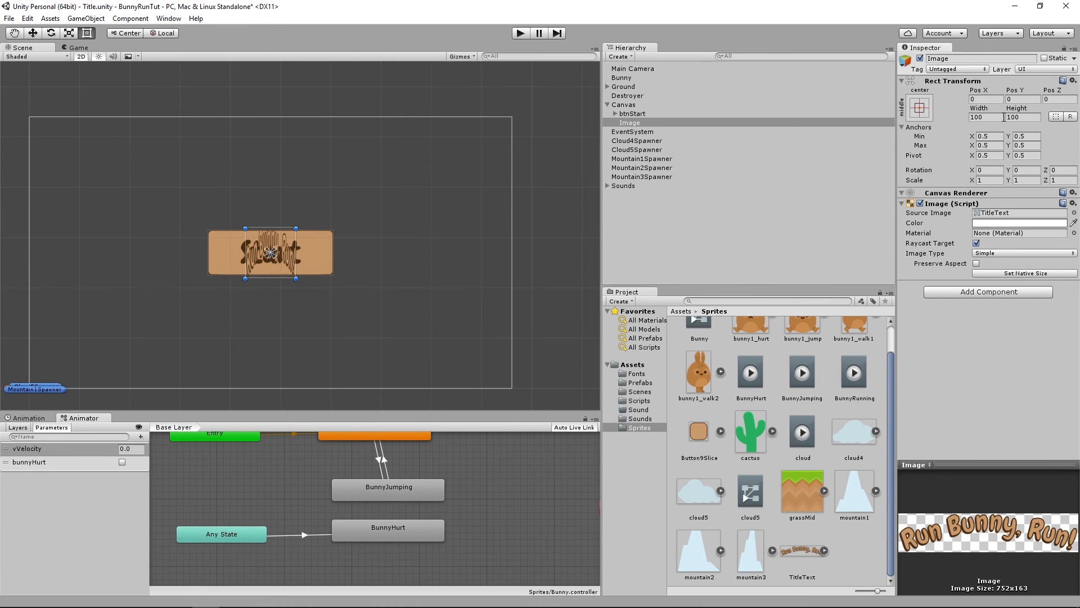
click(1034, 273)
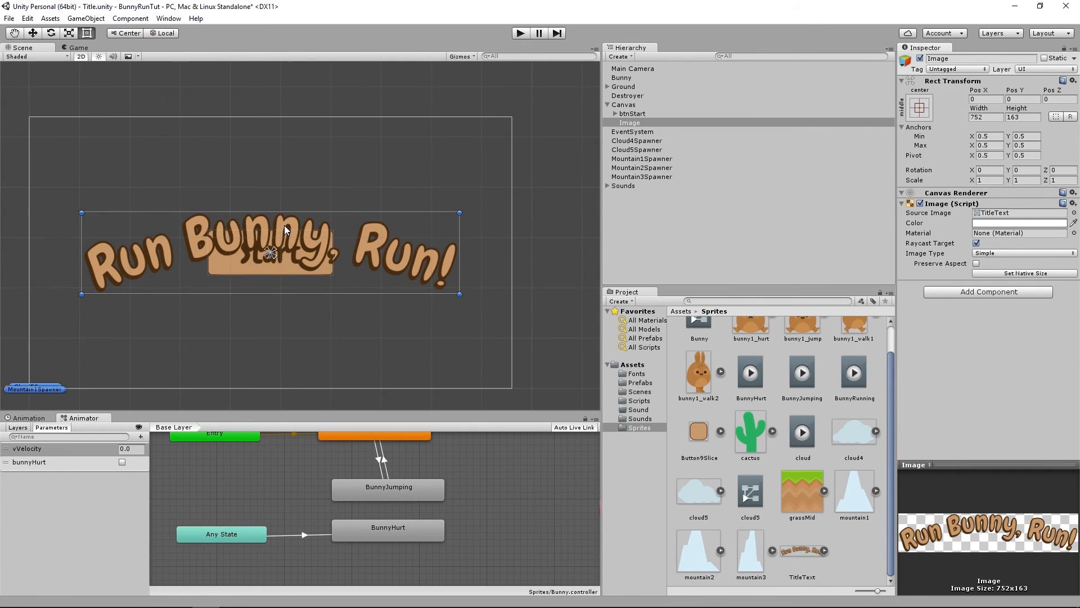
Move the title image straight up above the Start button, to Pos X 0, Pos Y 139
drag(284, 225, 287, 163)
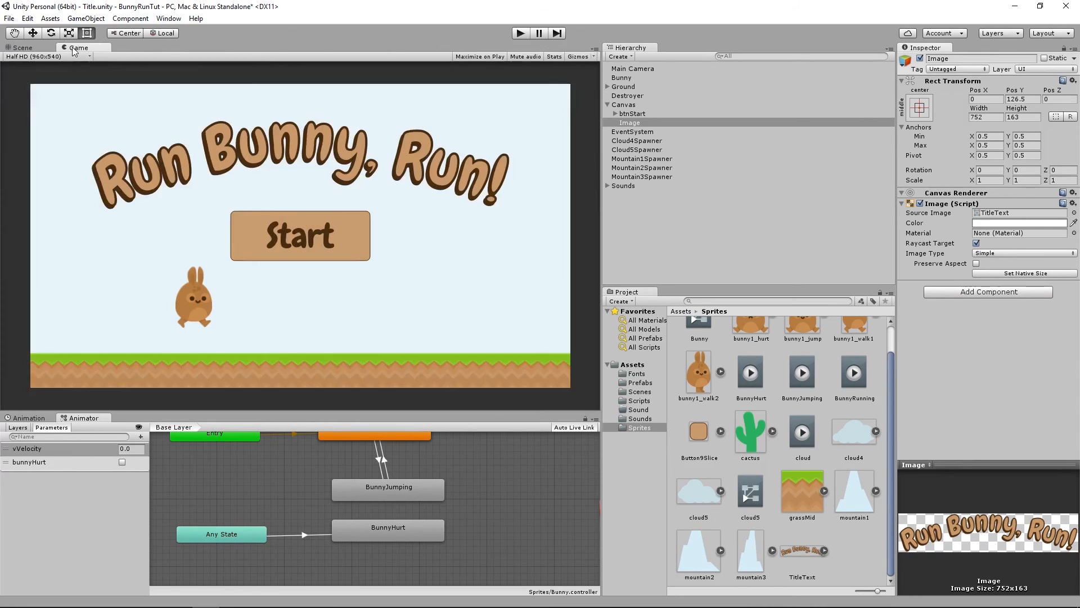
click(77, 48)
click(24, 48)
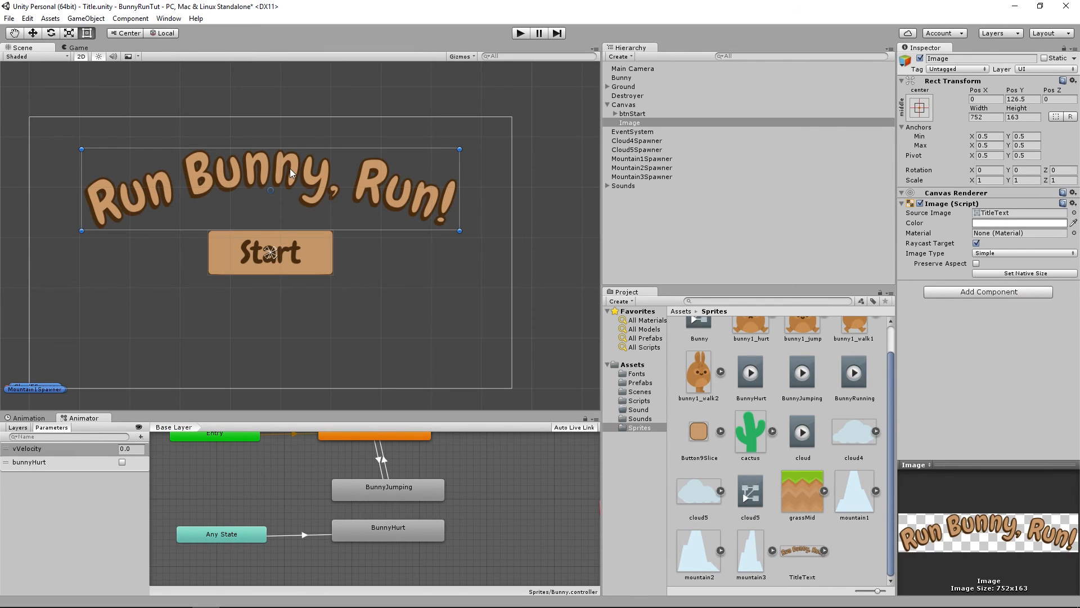
drag(292, 167, 291, 160)
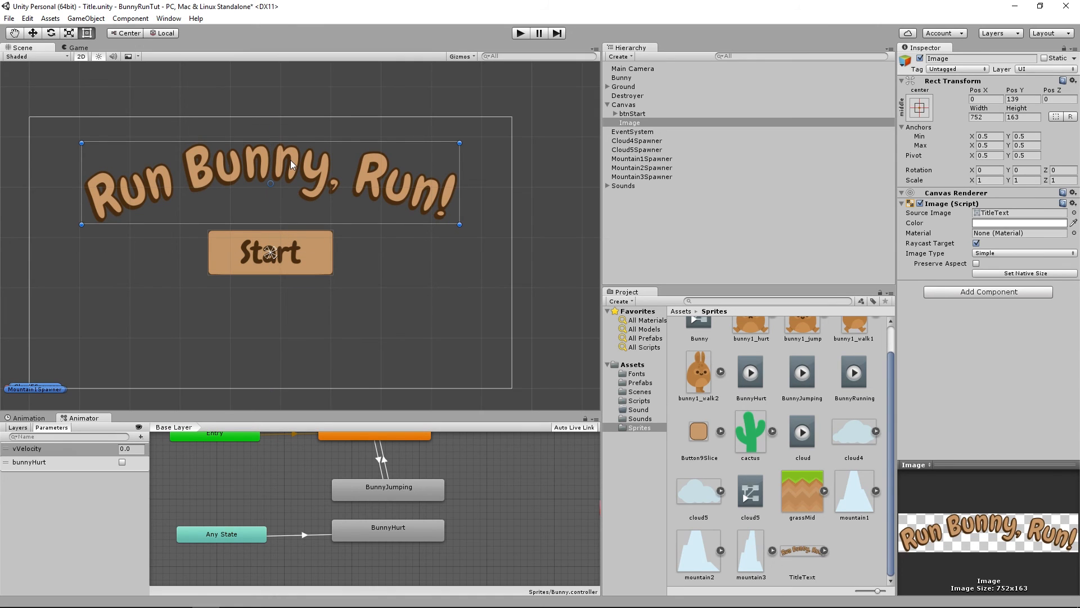
Rename the new Image object under the Canvas as TitleText
click(955, 59)
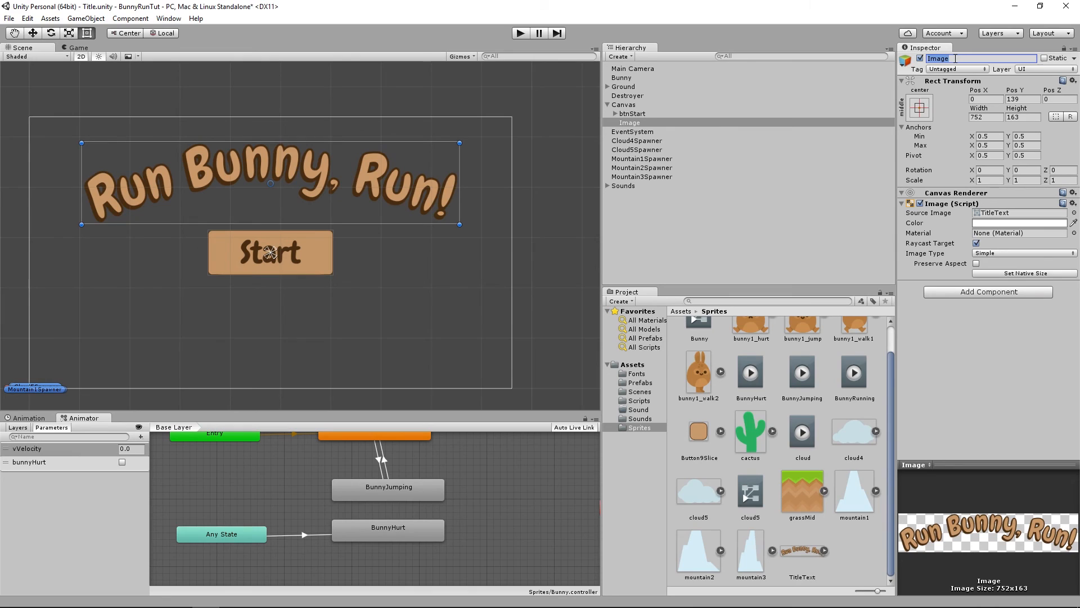
text(TitleText)
key(Return)
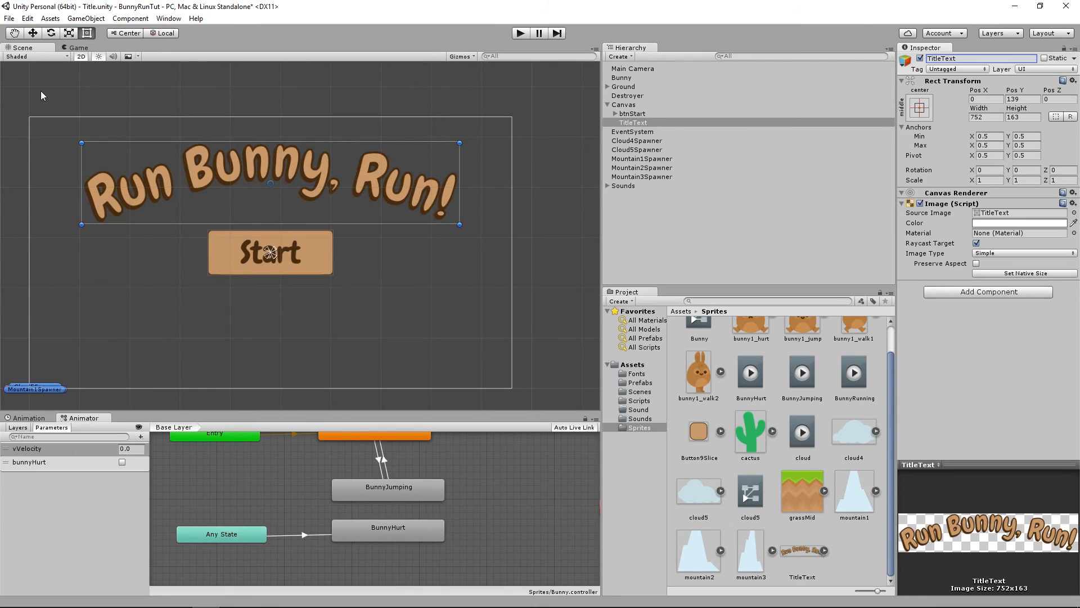
Preview the title screen in the Game view at 16:9, 3:2, 4:3, 5:4 and Standalone (1024x768) to examine how the title fits
click(76, 48)
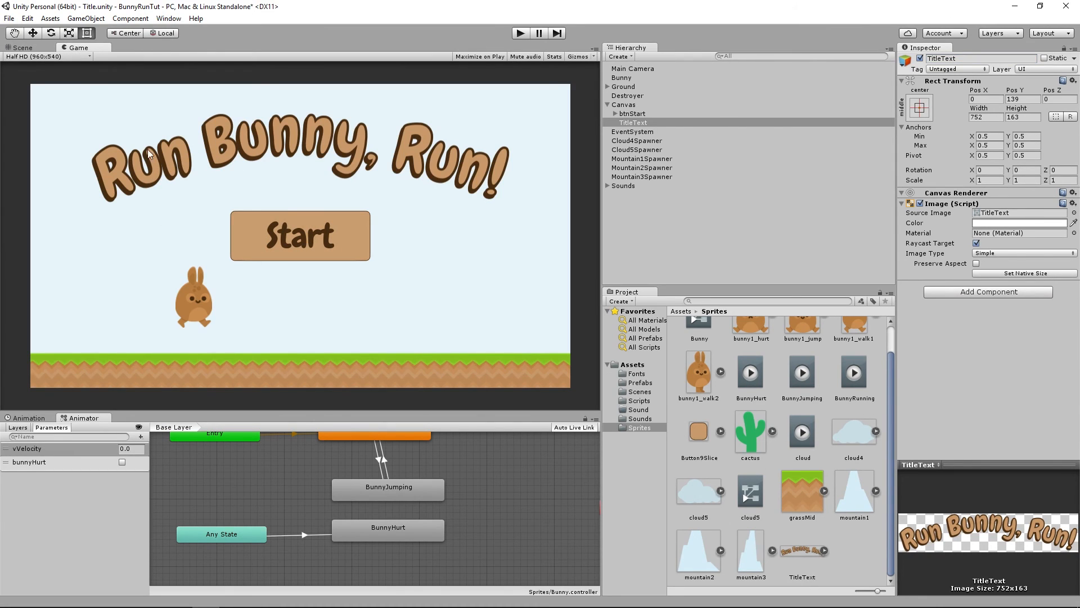
click(56, 55)
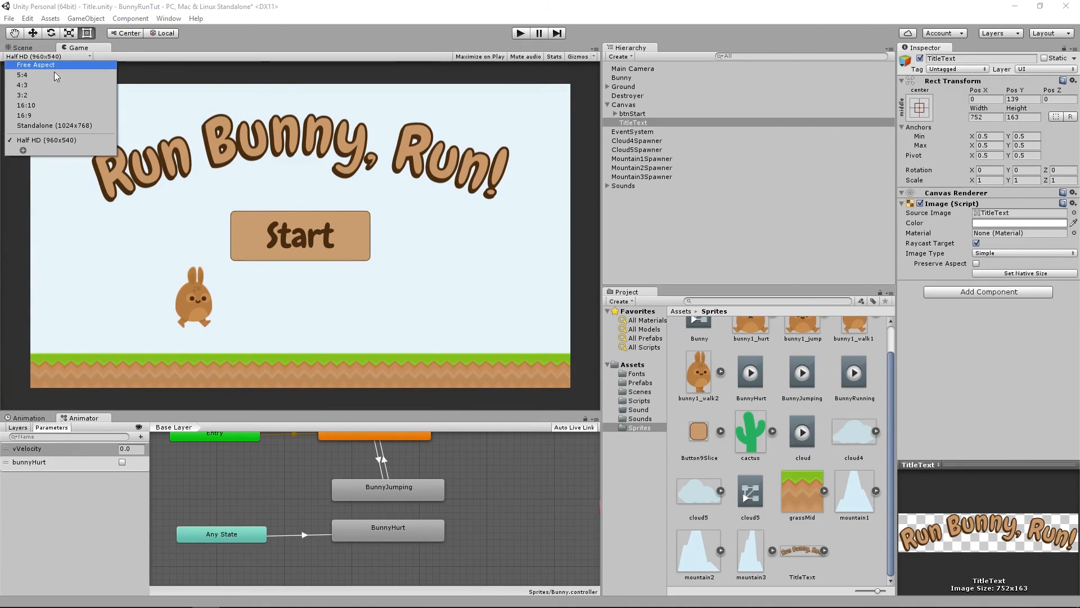
click(50, 116)
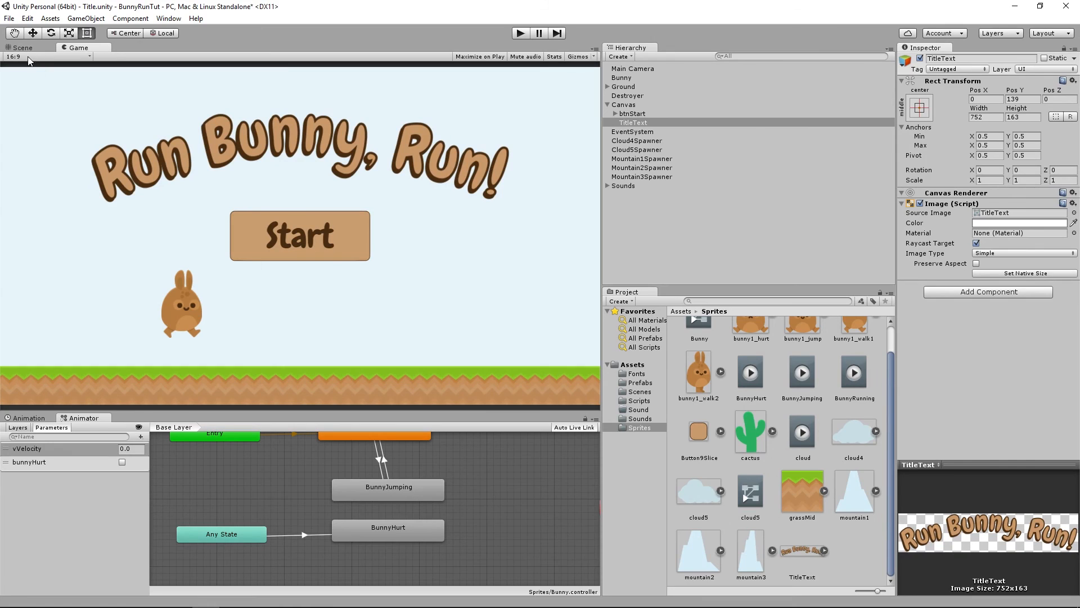
click(28, 56)
click(38, 97)
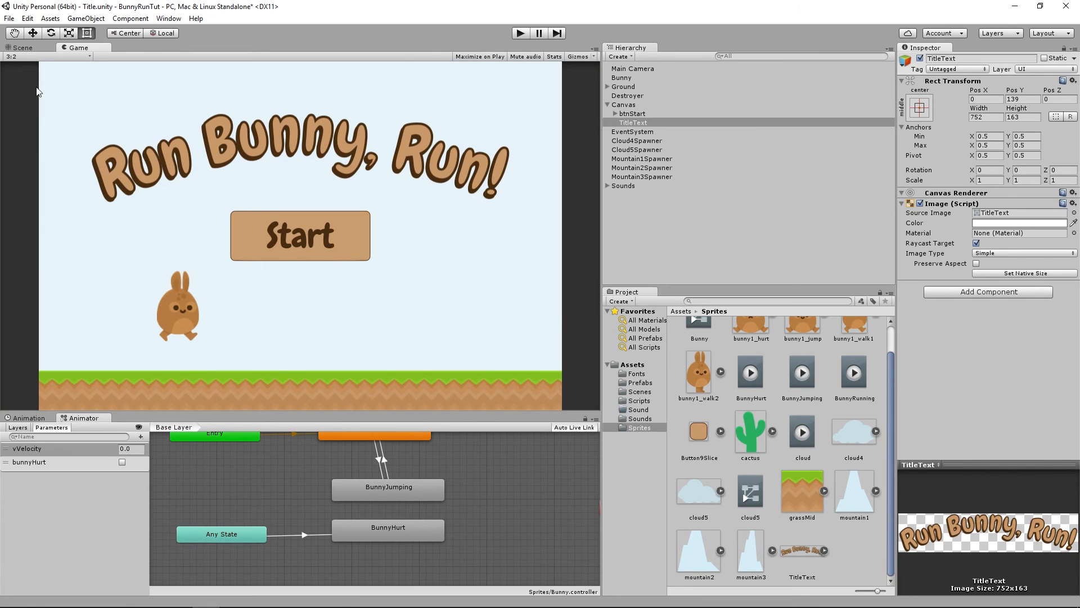
click(26, 56)
click(29, 85)
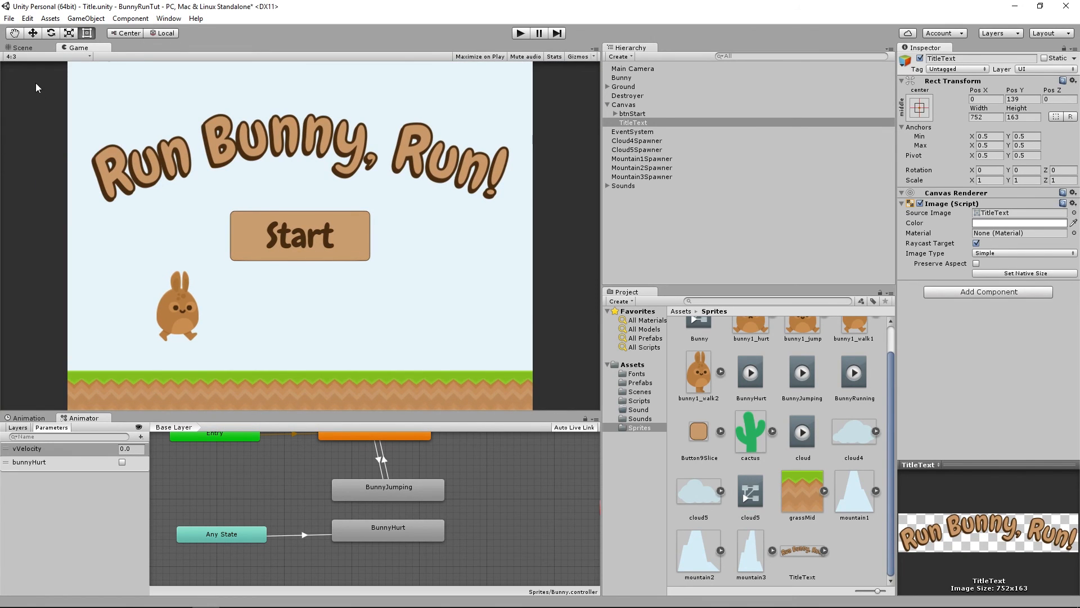
click(26, 56)
click(31, 75)
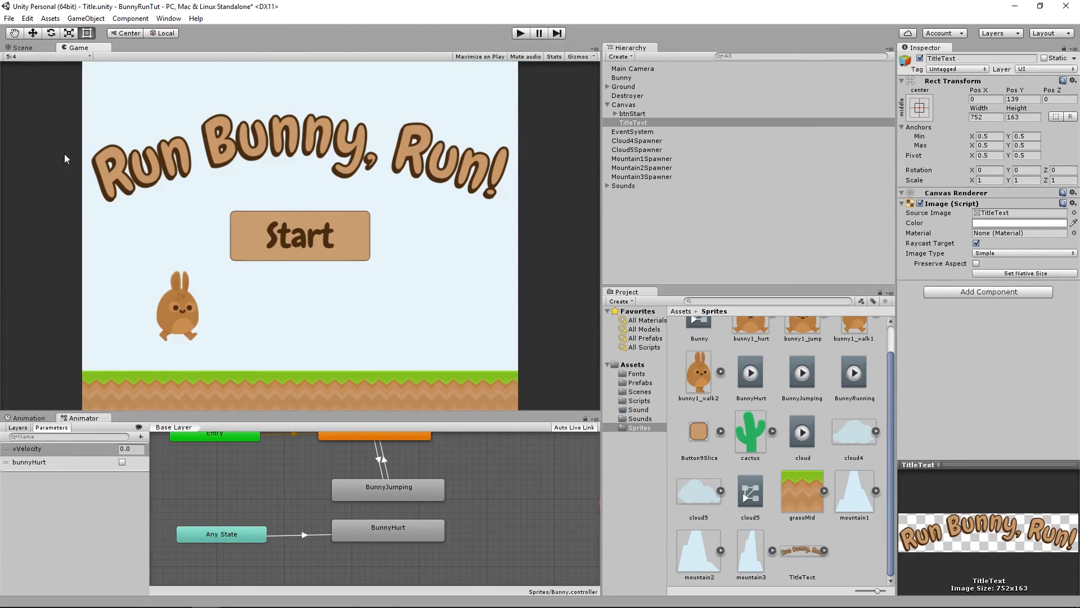
click(26, 57)
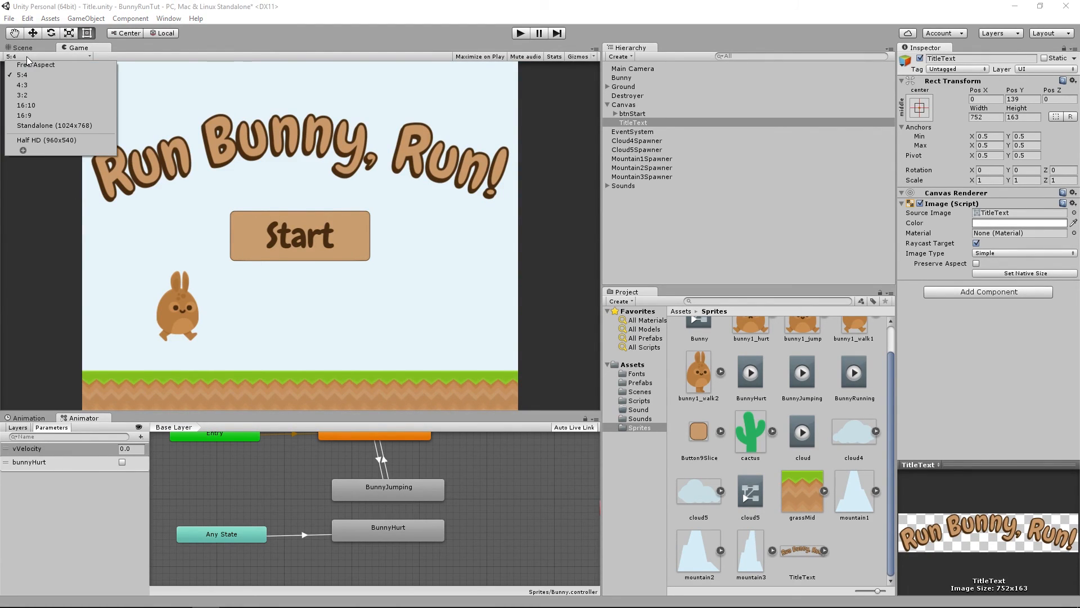
click(45, 125)
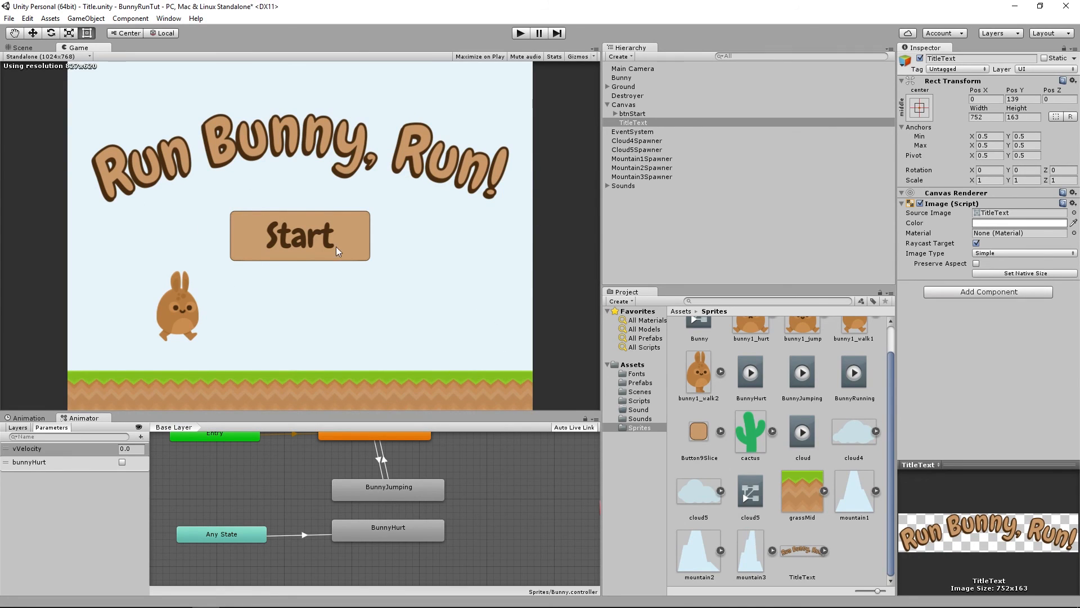
Preview the title screen in the Game view at 5:4 and at Half HD (960x540) to compare the title's fit
click(23, 58)
click(24, 75)
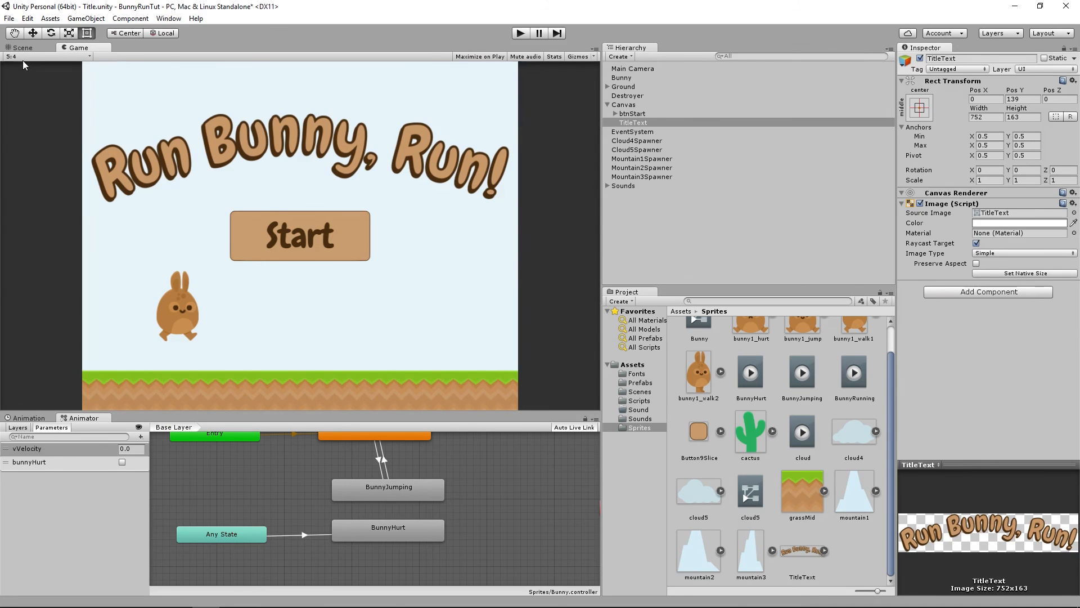
click(22, 57)
click(43, 140)
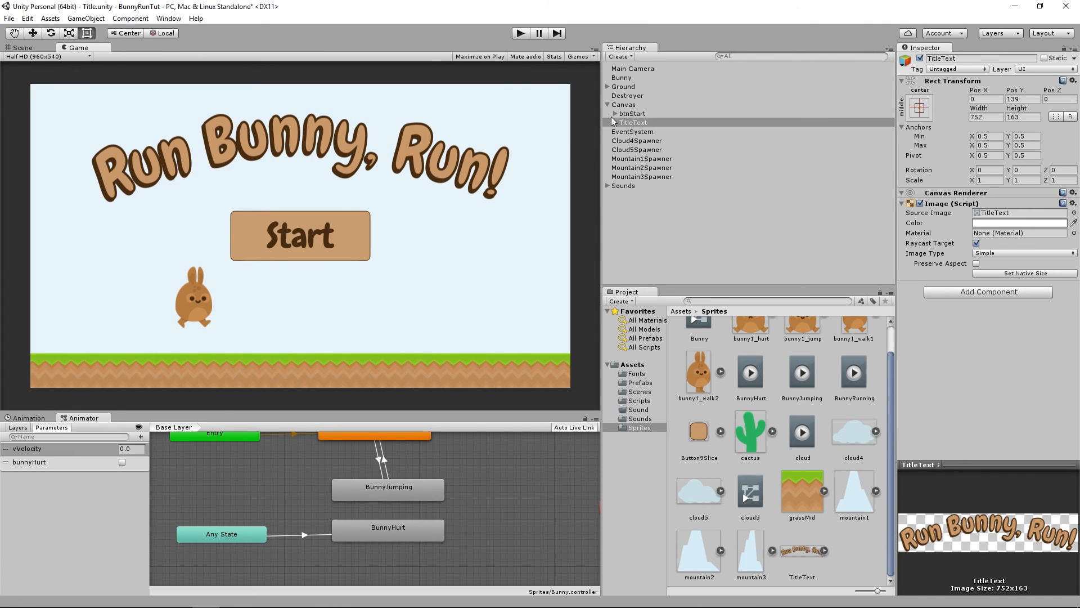
Set the Canvas Scaler's UI Scale Mode on the Canvas object to Scale With Screen Size
click(21, 48)
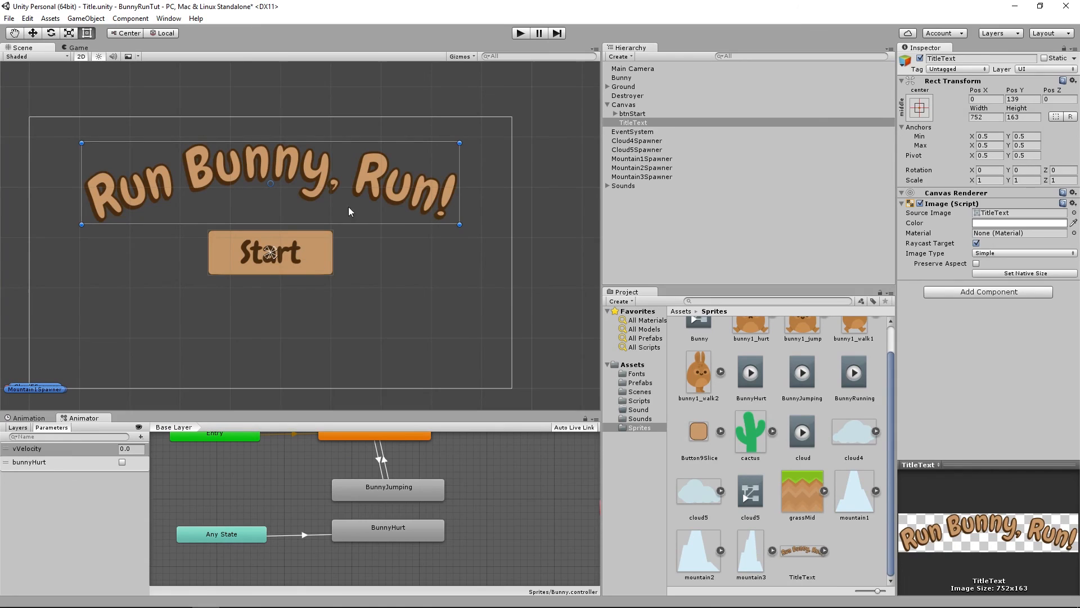
click(619, 107)
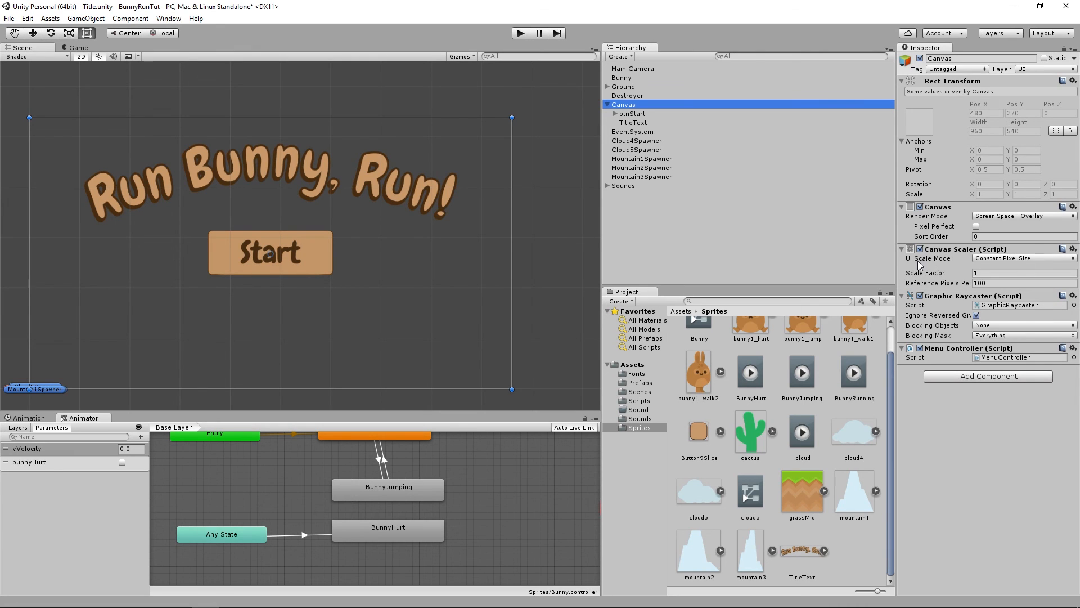
click(1002, 259)
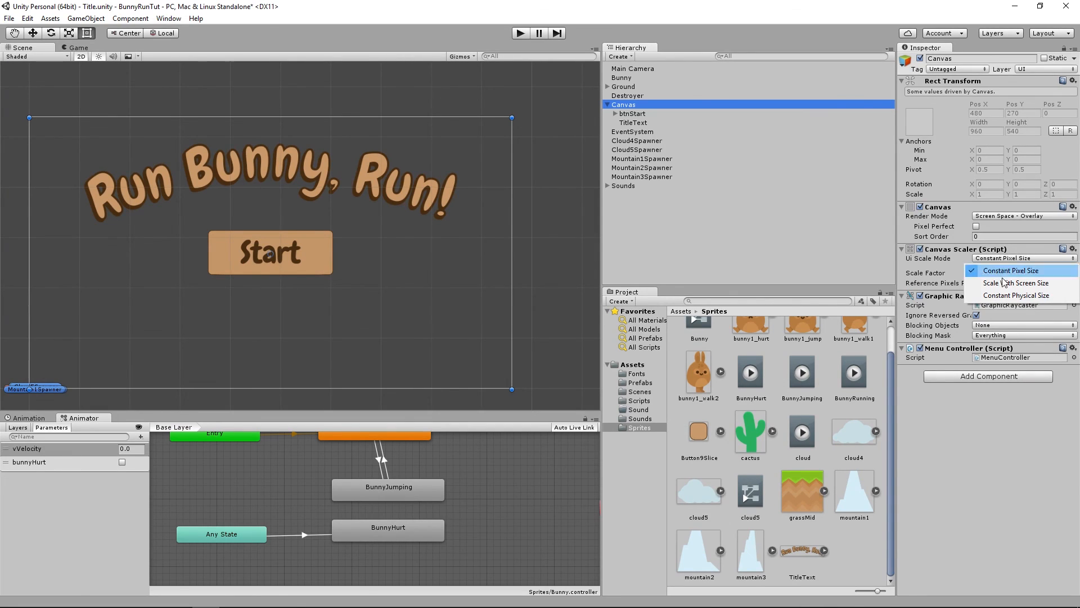
click(1005, 283)
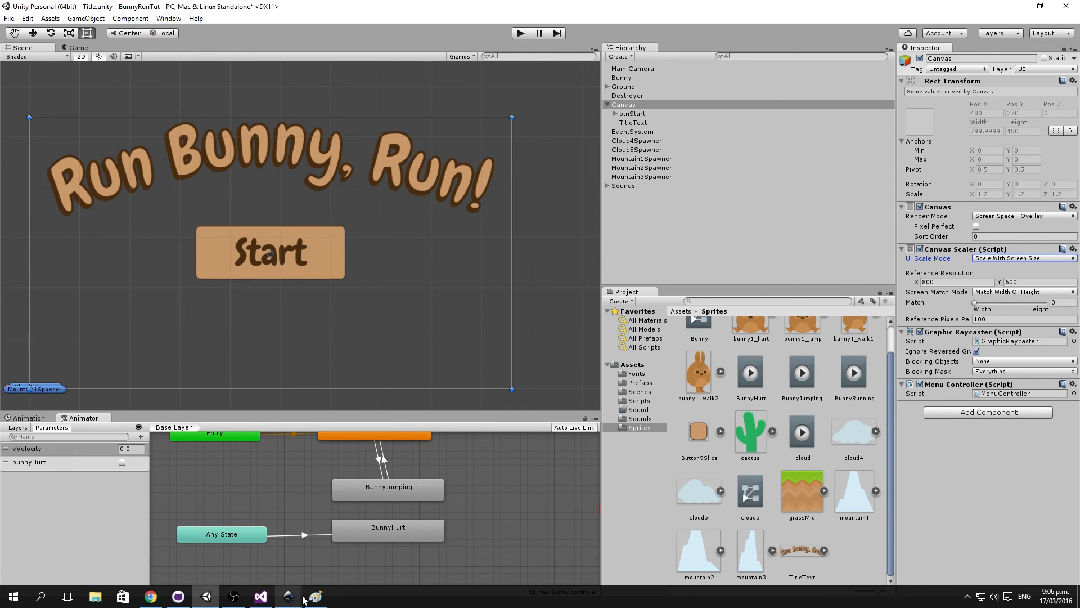
Switch to TitleText.svg in Inkscape, briefly show the Background layer to check the title against the mock-up, and return to Unity
mouse_move(299, 593)
click(344, 559)
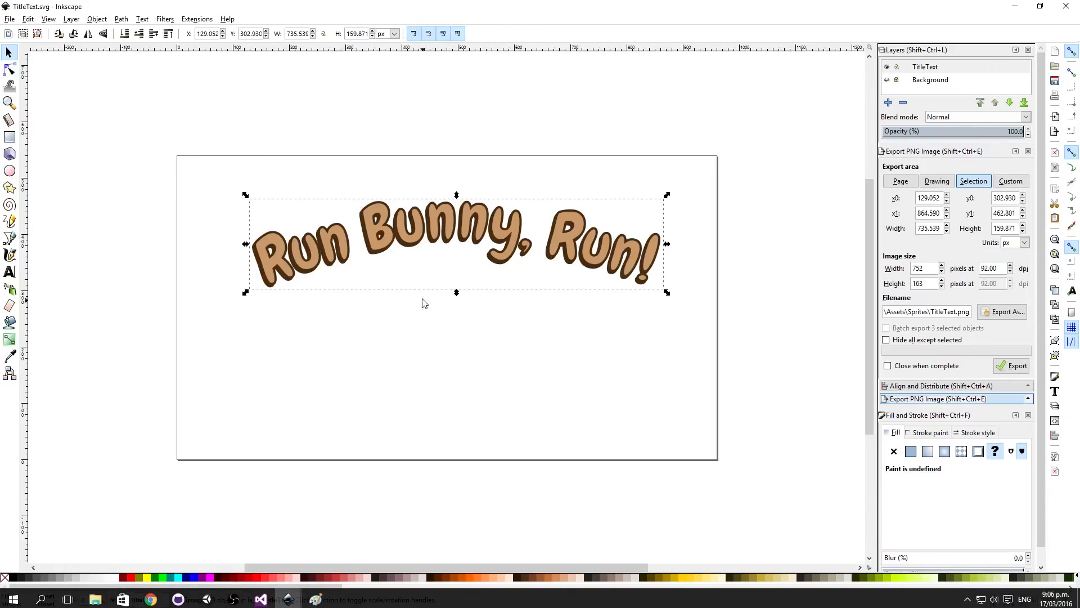
click(888, 81)
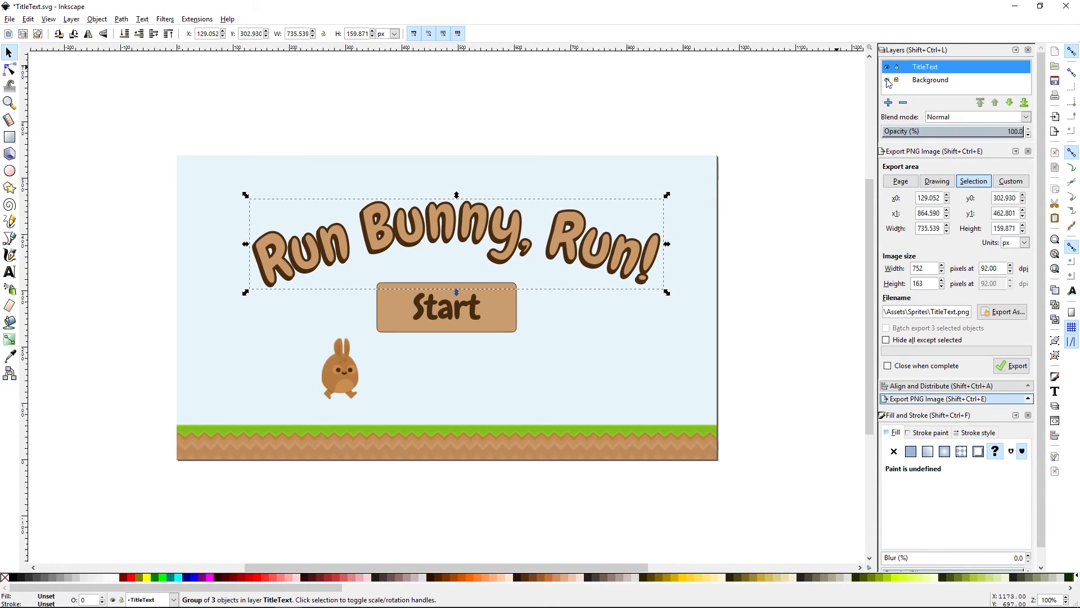
click(888, 81)
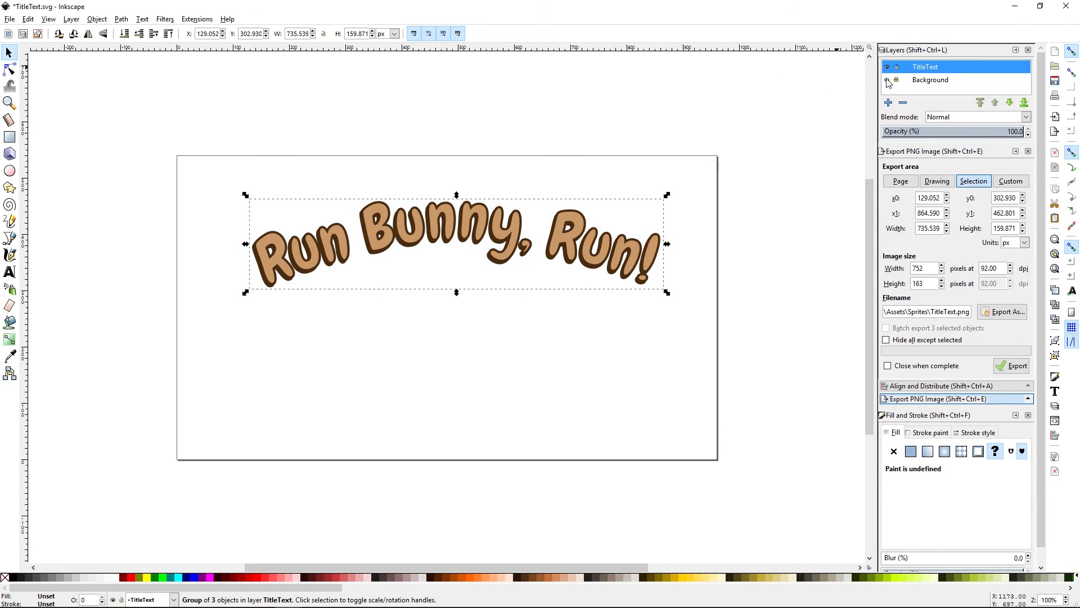
click(1015, 7)
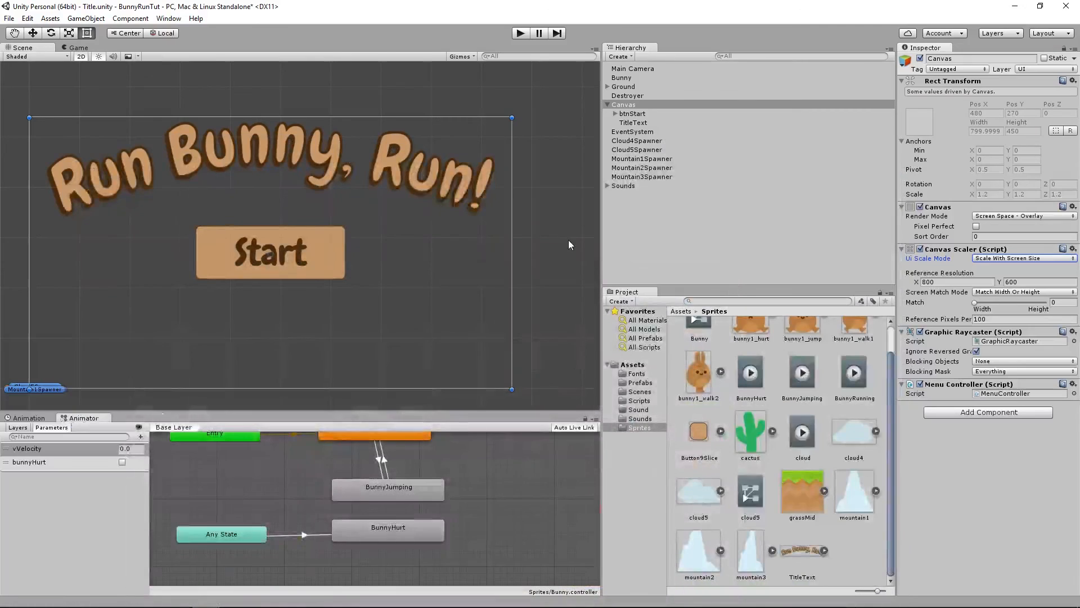
Set the Canvas Scaler's reference resolution to X 960, Y 540 and its width/height Match value to 0.5
click(932, 282)
double_click(935, 283)
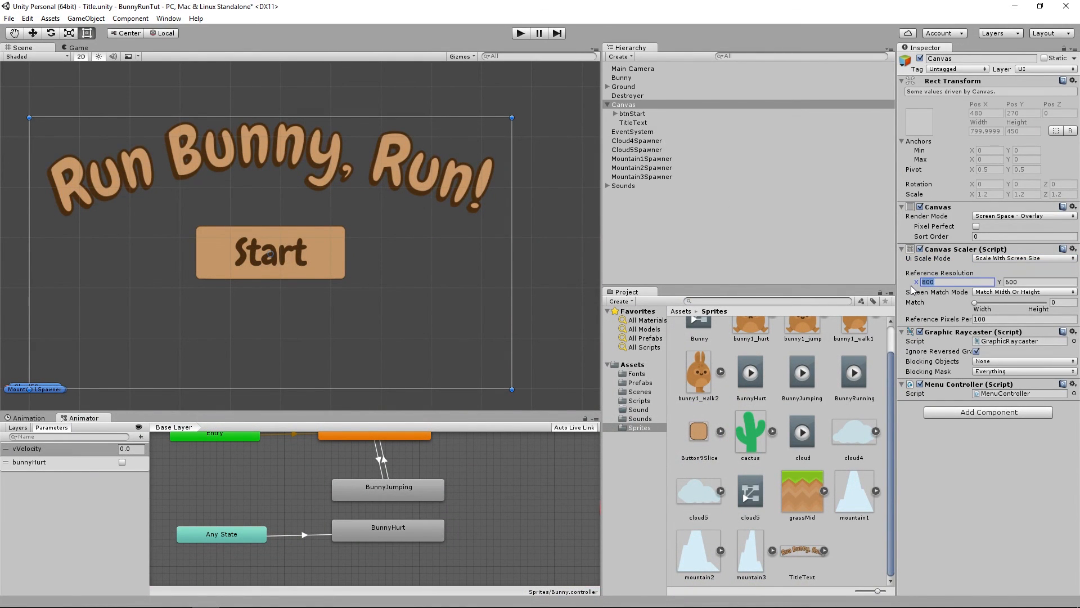
text(960)
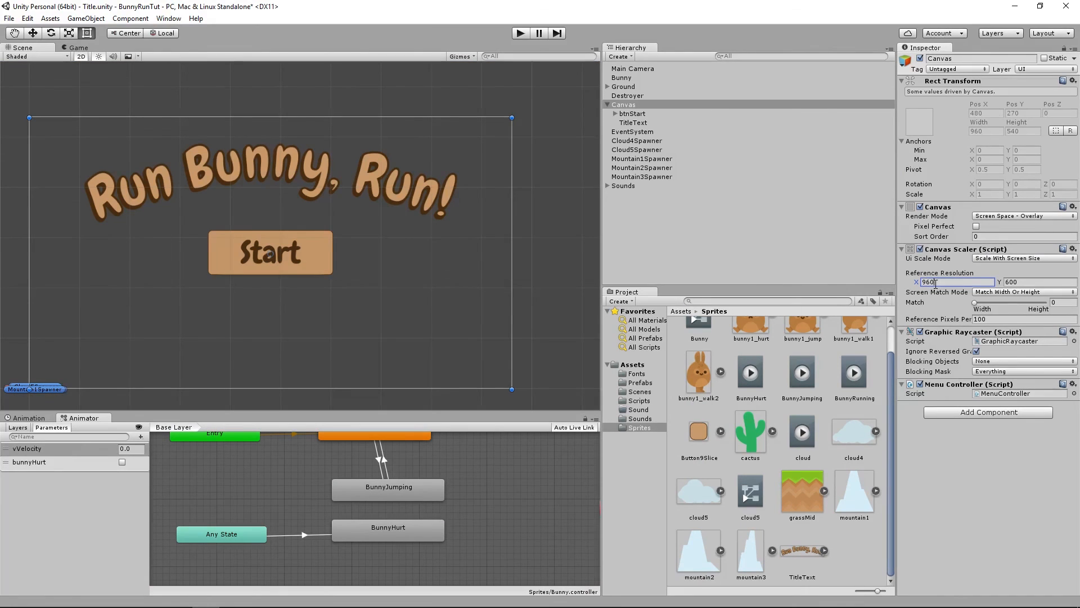
key(Tab)
text(540)
key(Tab)
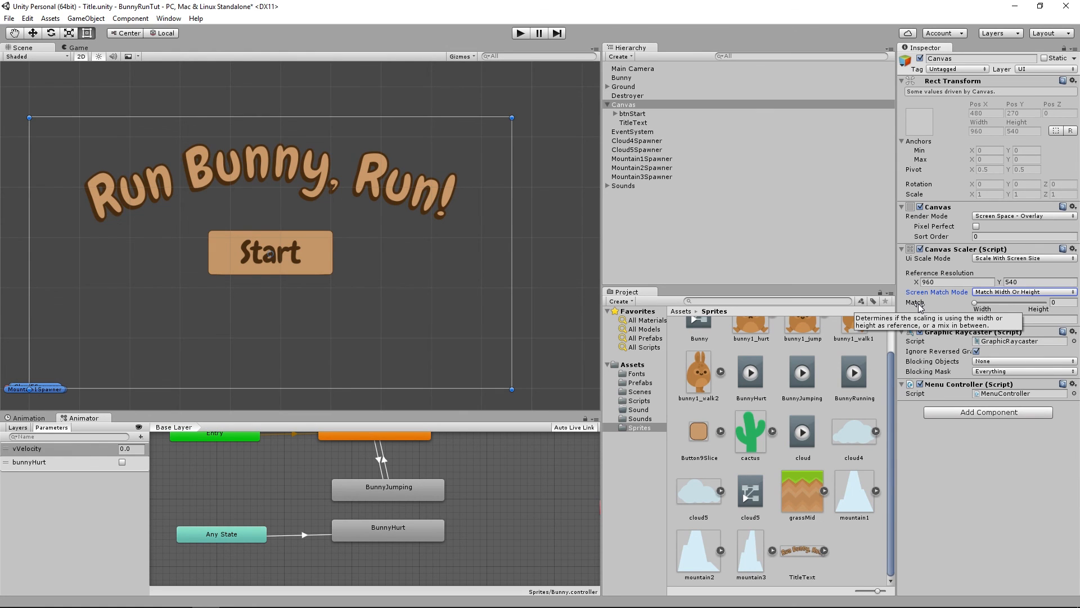
click(1008, 303)
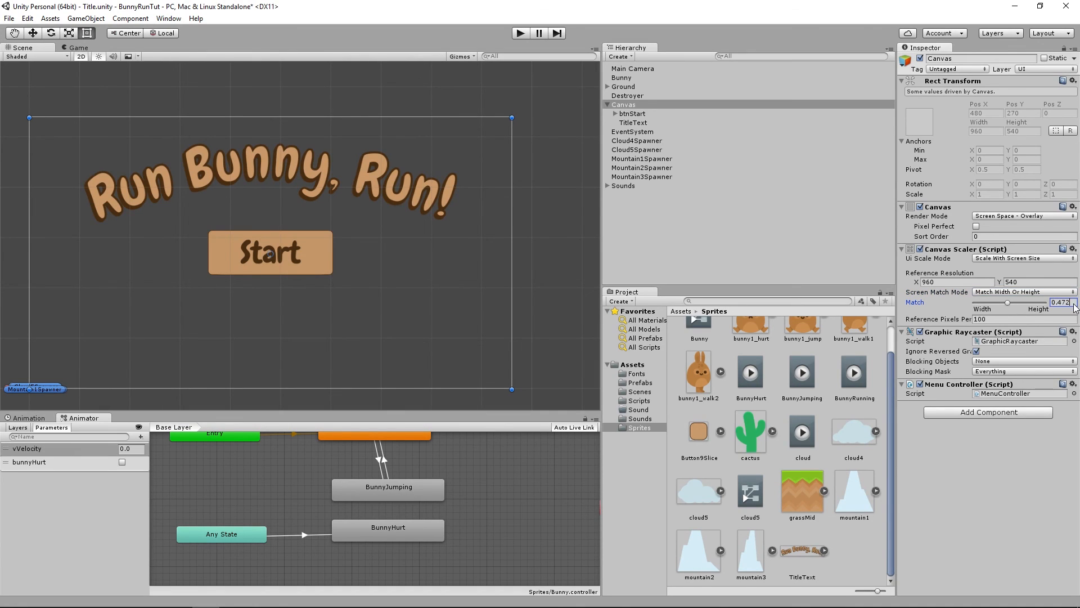
text(0.5)
Compare the title screen in the Game view with the TitleText.svg drawing in Inkscape, and return to Unity
click(76, 49)
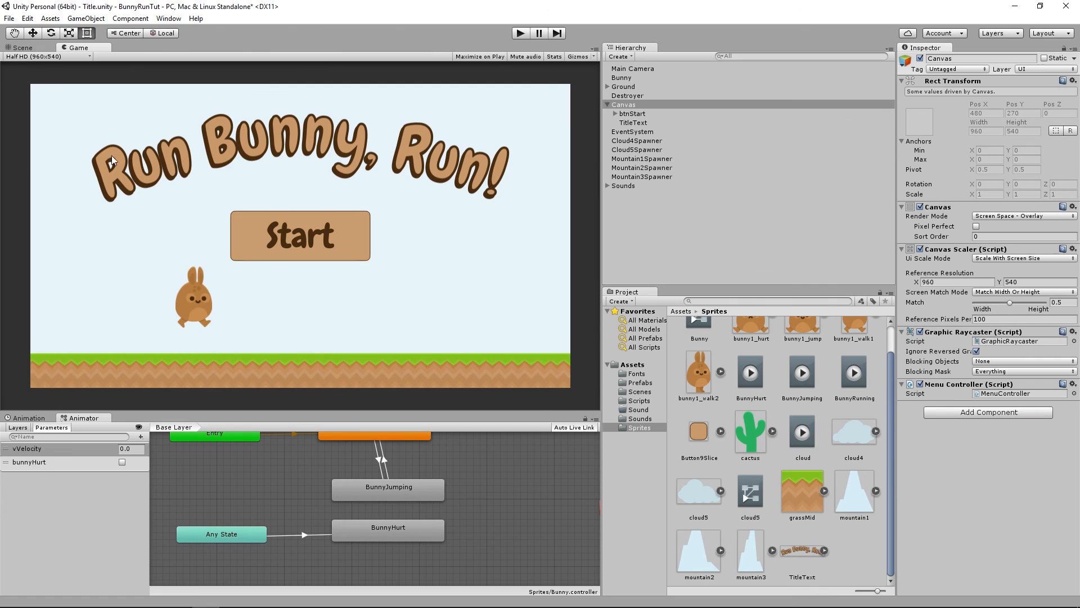
mouse_move(306, 598)
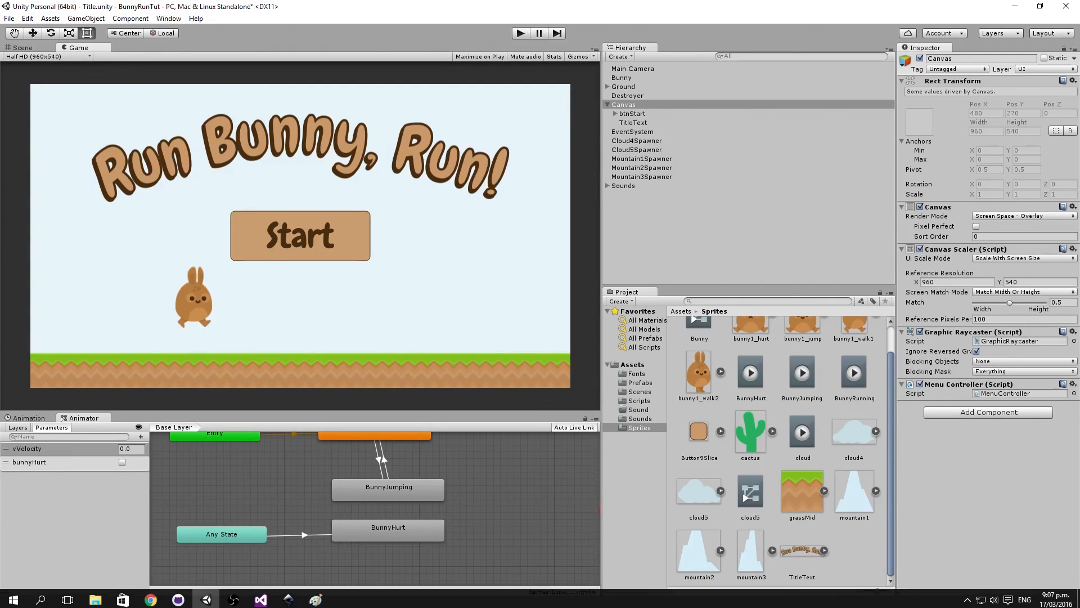
click(291, 602)
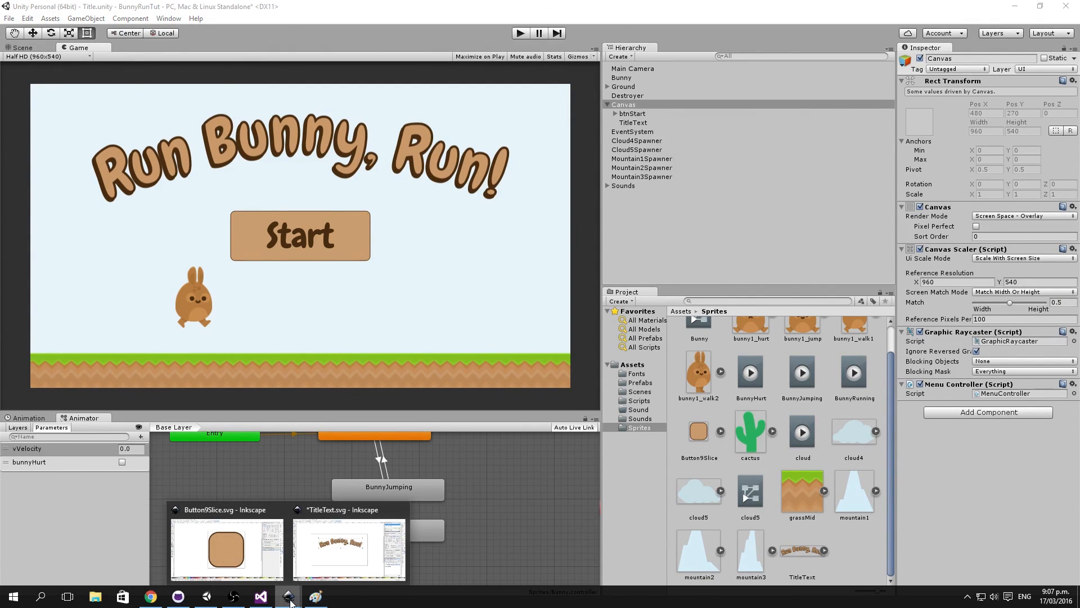
click(326, 558)
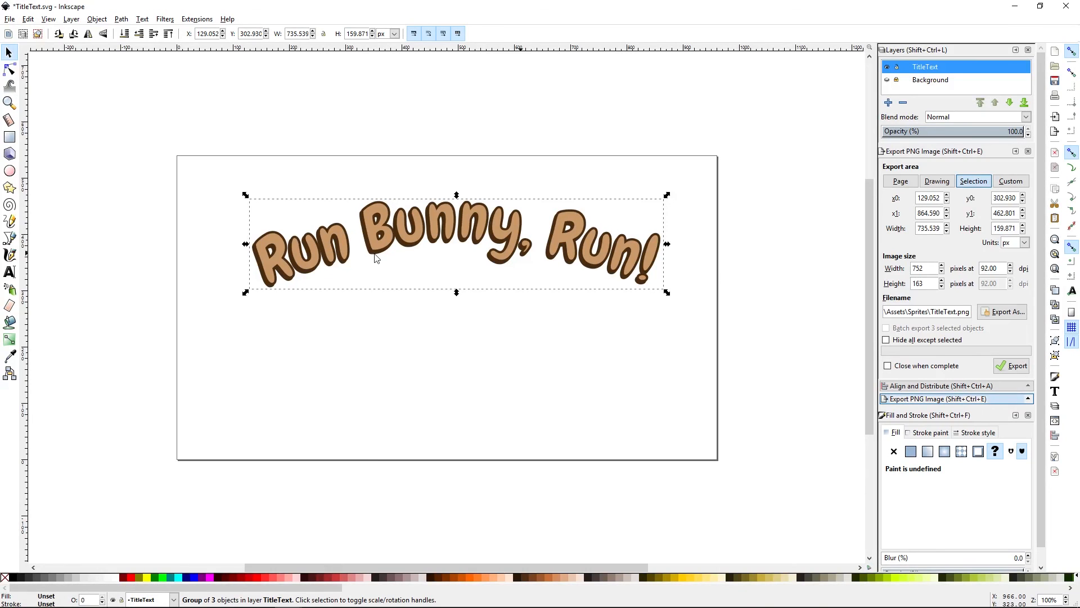
click(1015, 6)
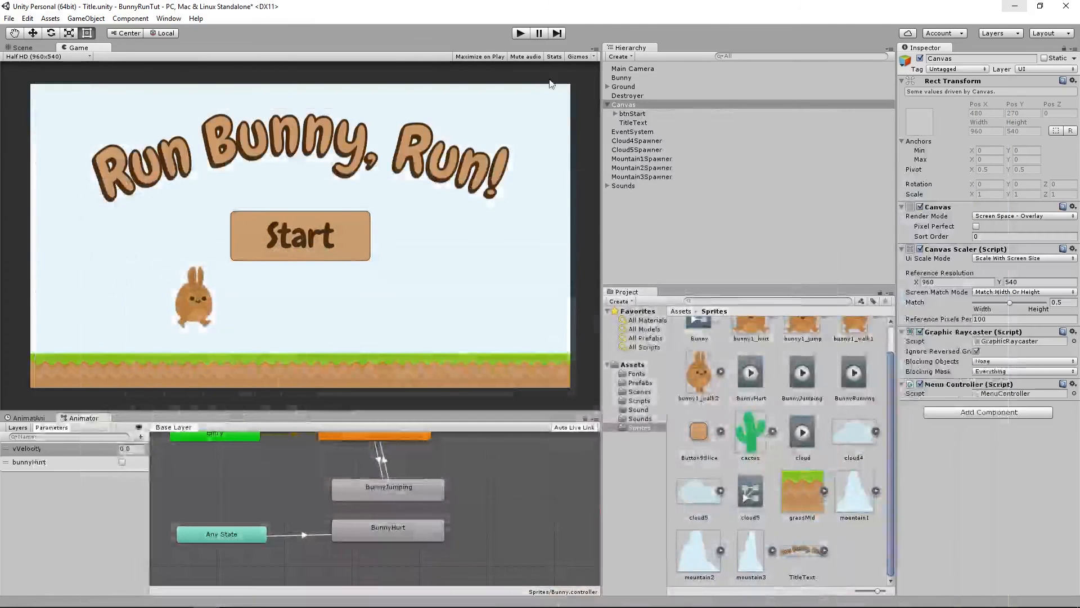
Preview the title screen at 5:4, 4:3, 16:10, 16:9 and Standalone (1024x768) to examine how the title and Start button scale
click(44, 56)
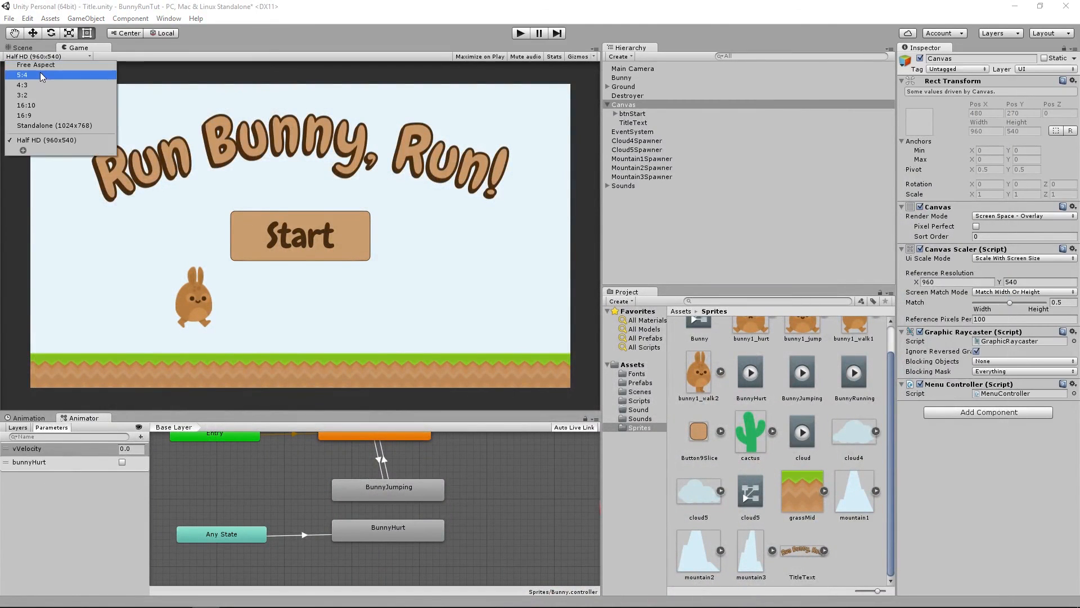
click(39, 73)
click(28, 57)
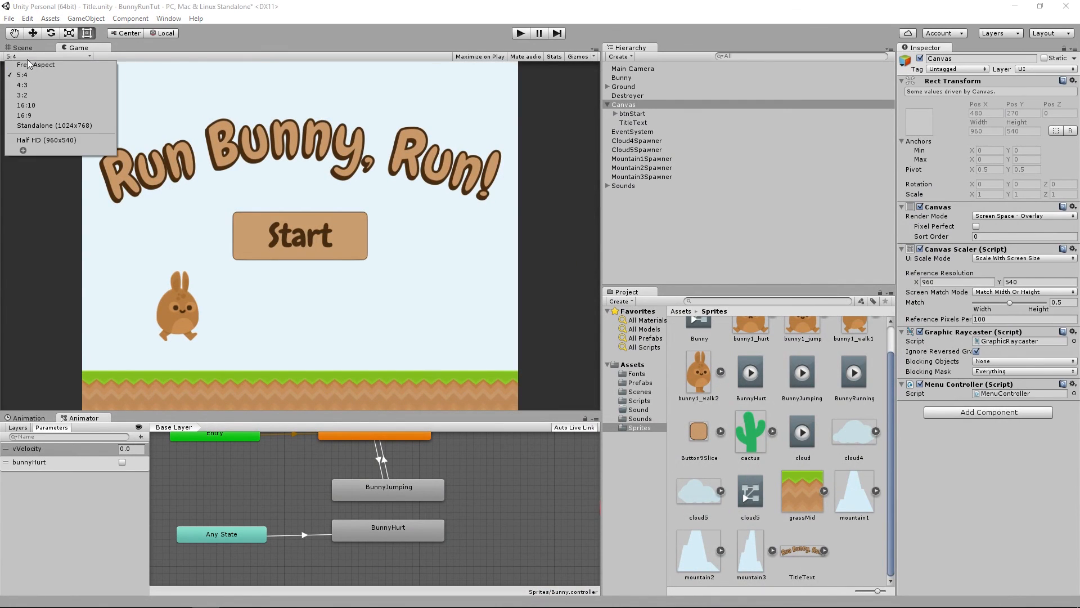
click(26, 85)
click(26, 56)
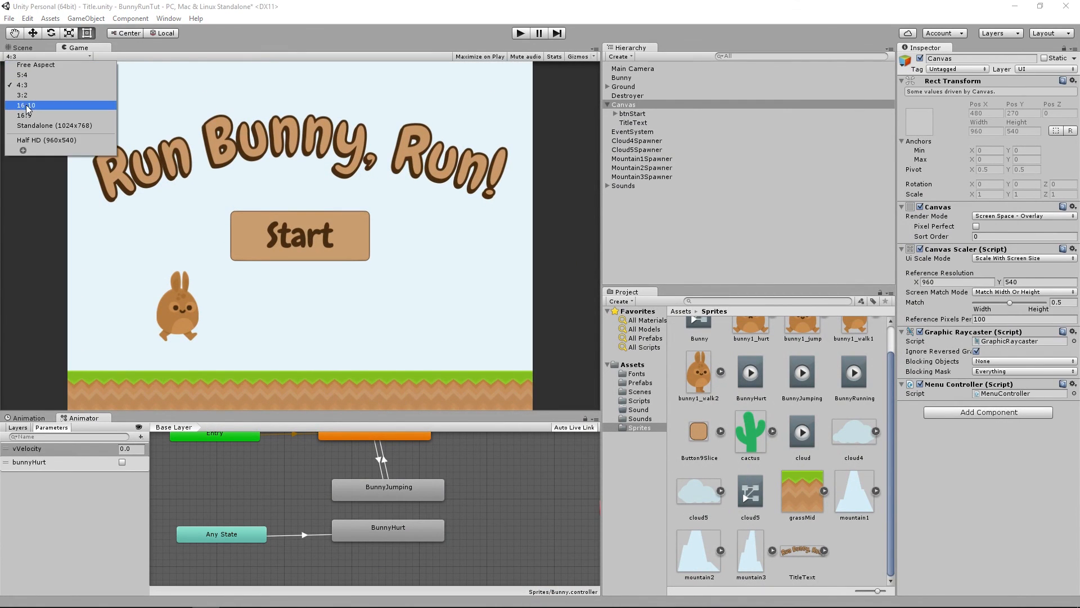
click(26, 104)
click(27, 56)
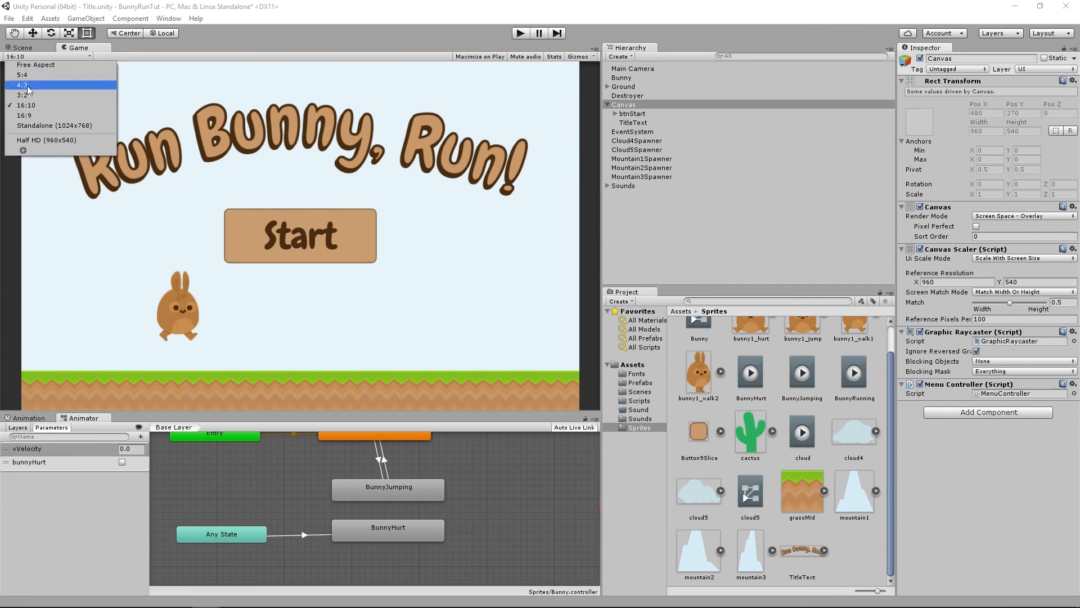
click(32, 116)
click(32, 56)
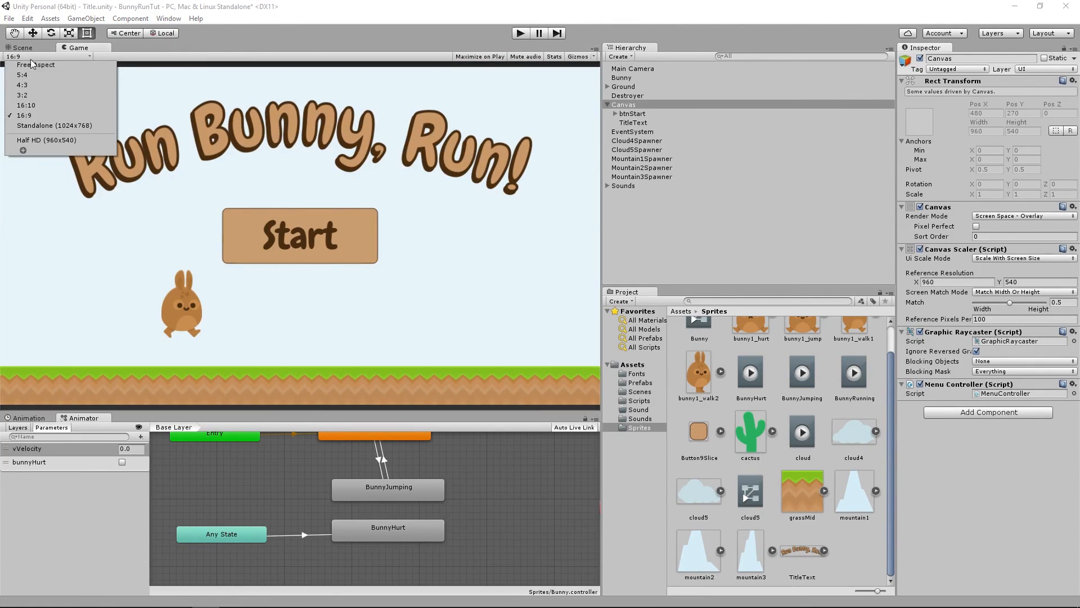
click(33, 127)
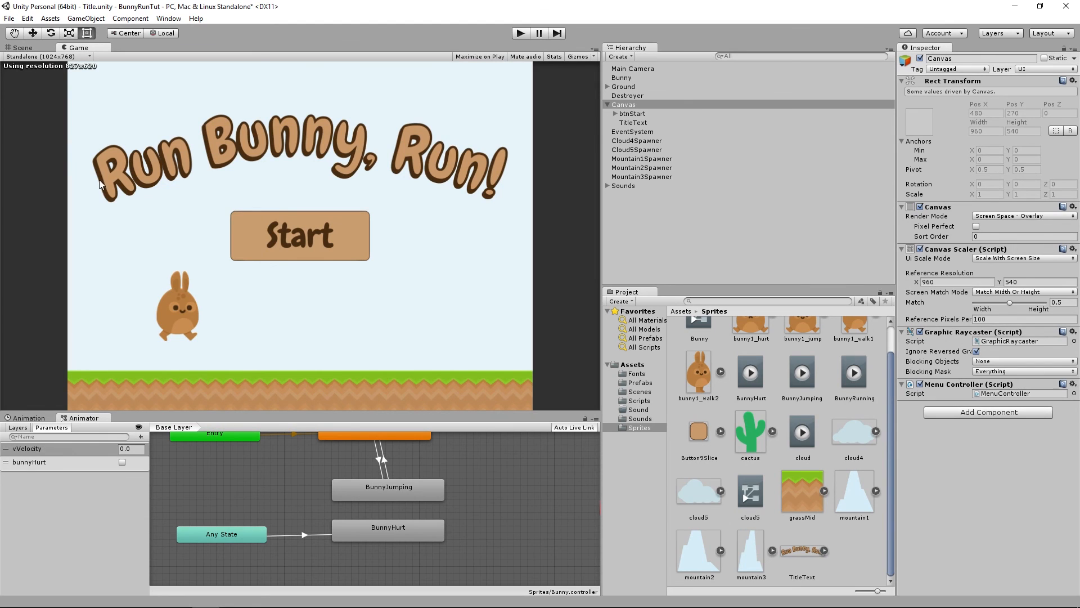
Set the Game view to the 16:9 aspect ratio and save the Title scene
click(12, 57)
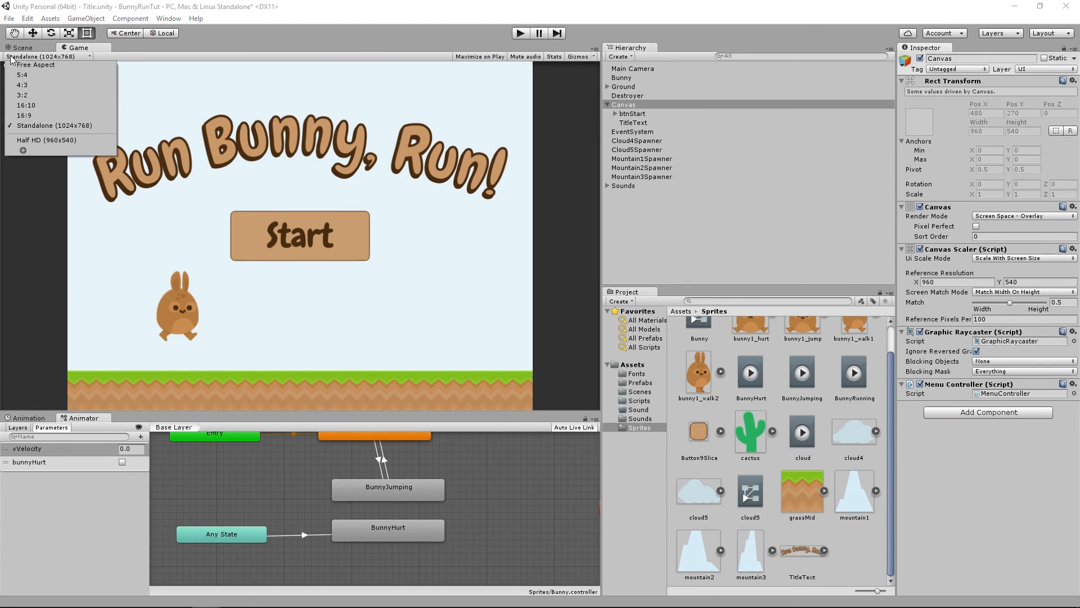
click(45, 115)
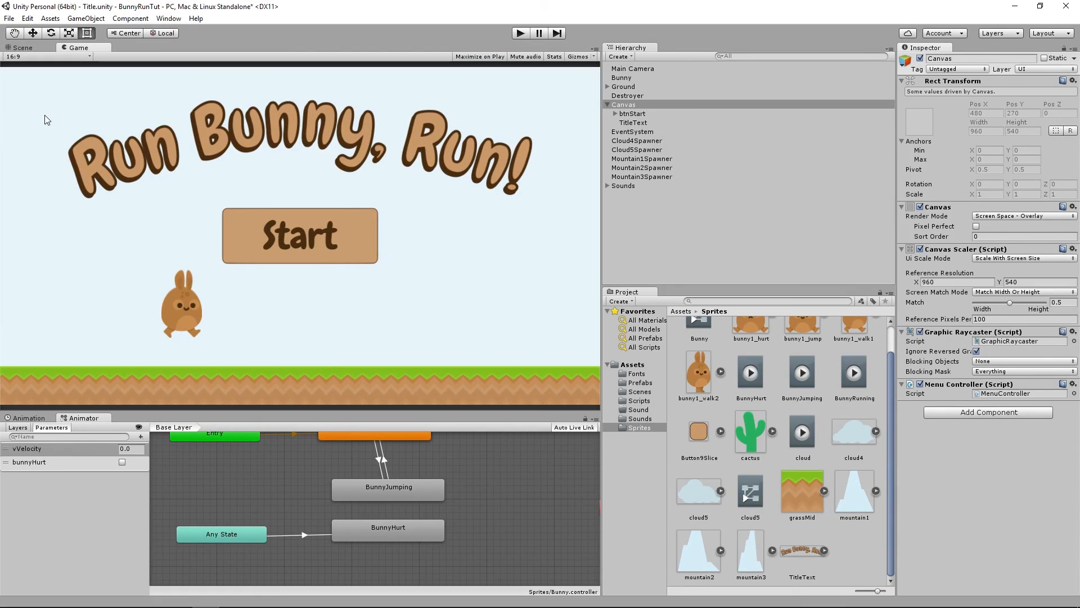
click(10, 19)
click(32, 60)
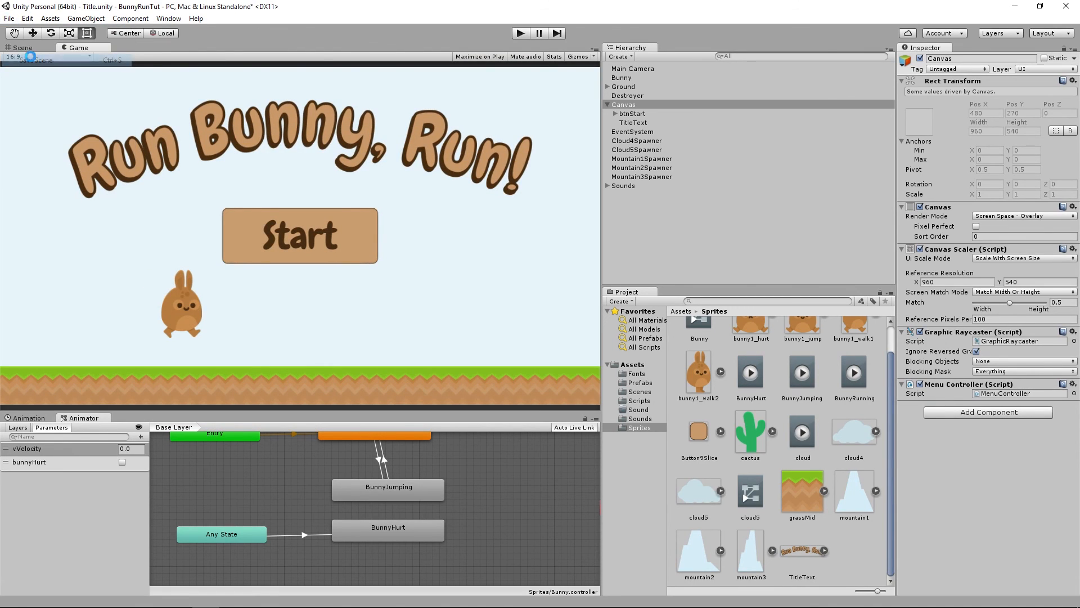
Play-test the game from the title screen, starting a run and jumping the bunny over cacti, and stop play mode
click(521, 33)
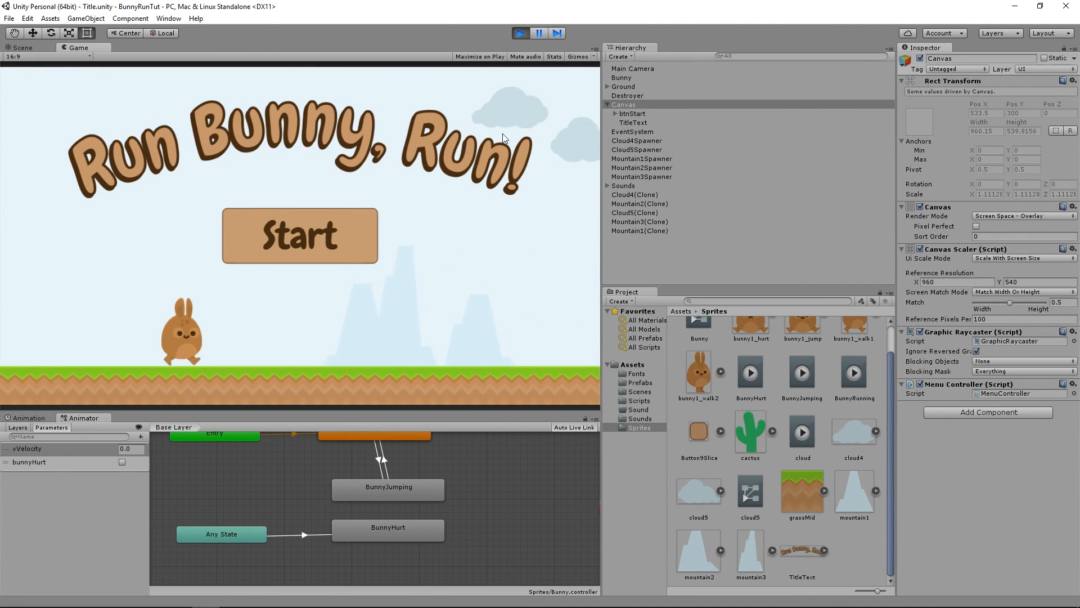
click(309, 239)
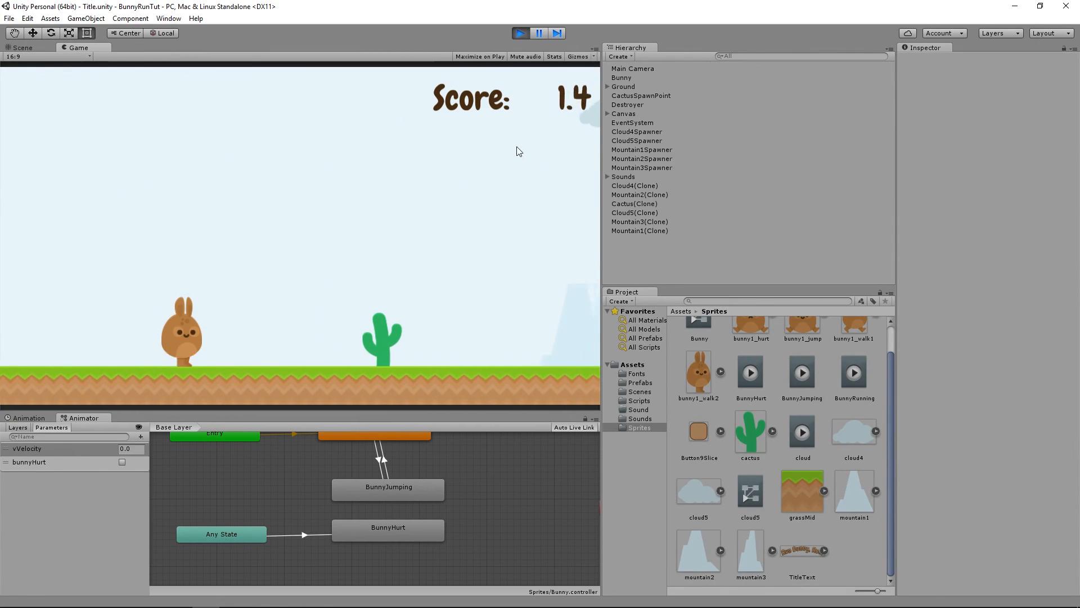
key(space)
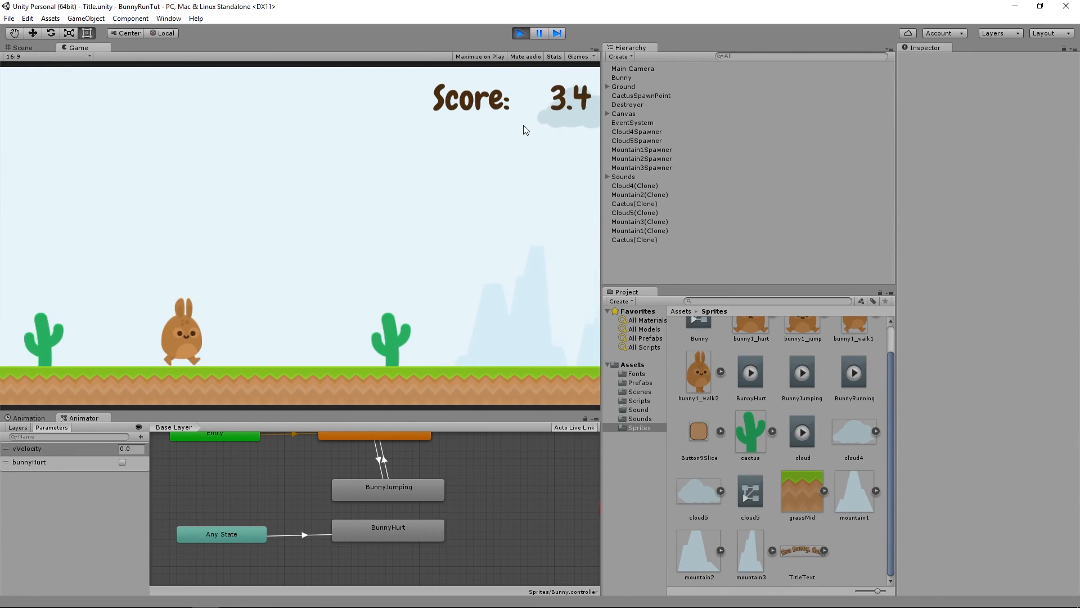
key(space)
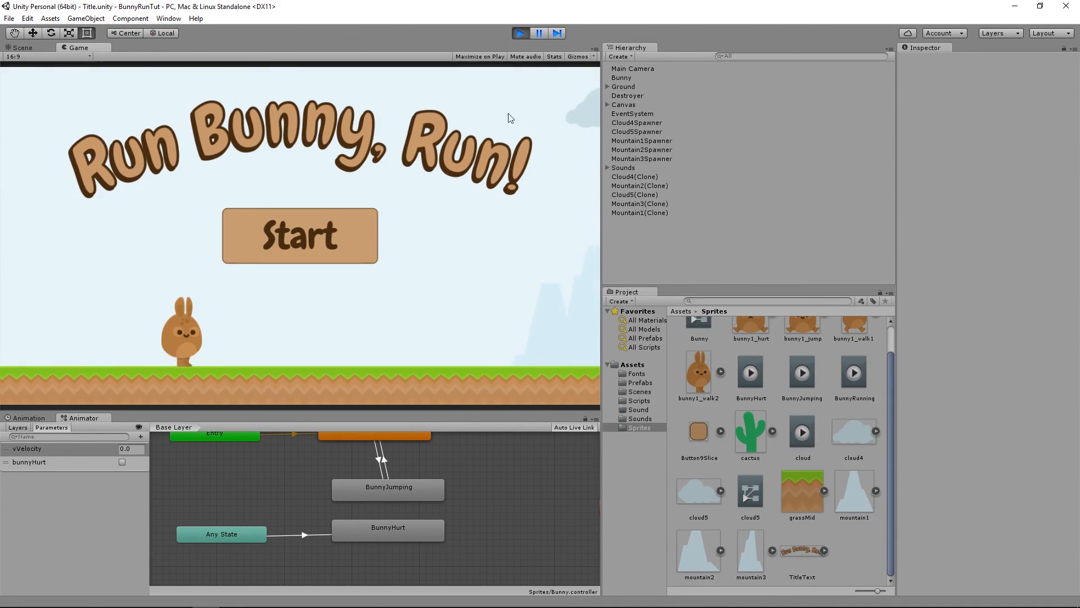
click(520, 33)
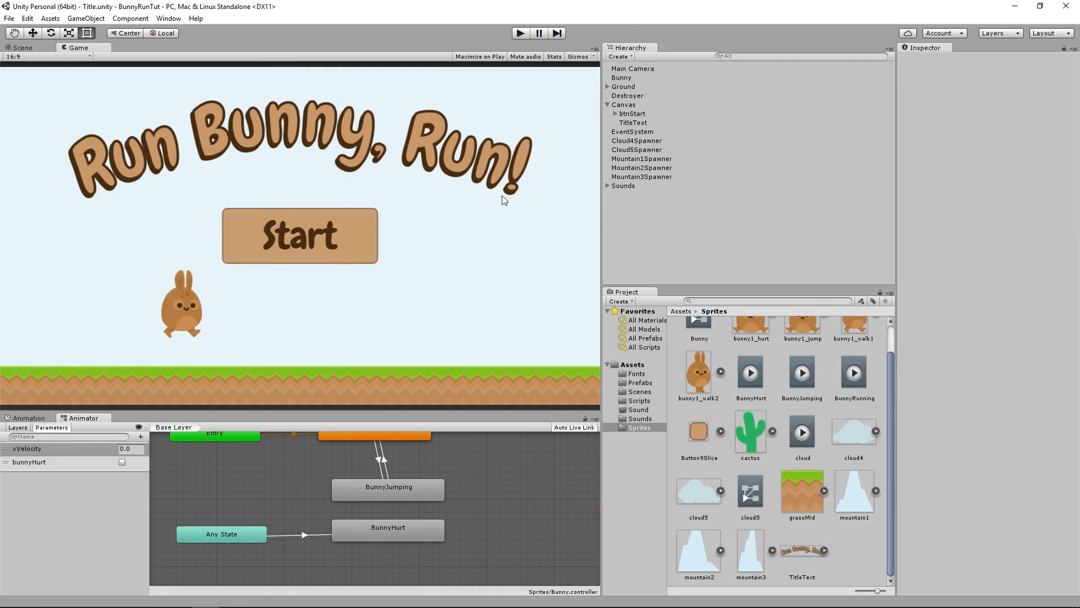